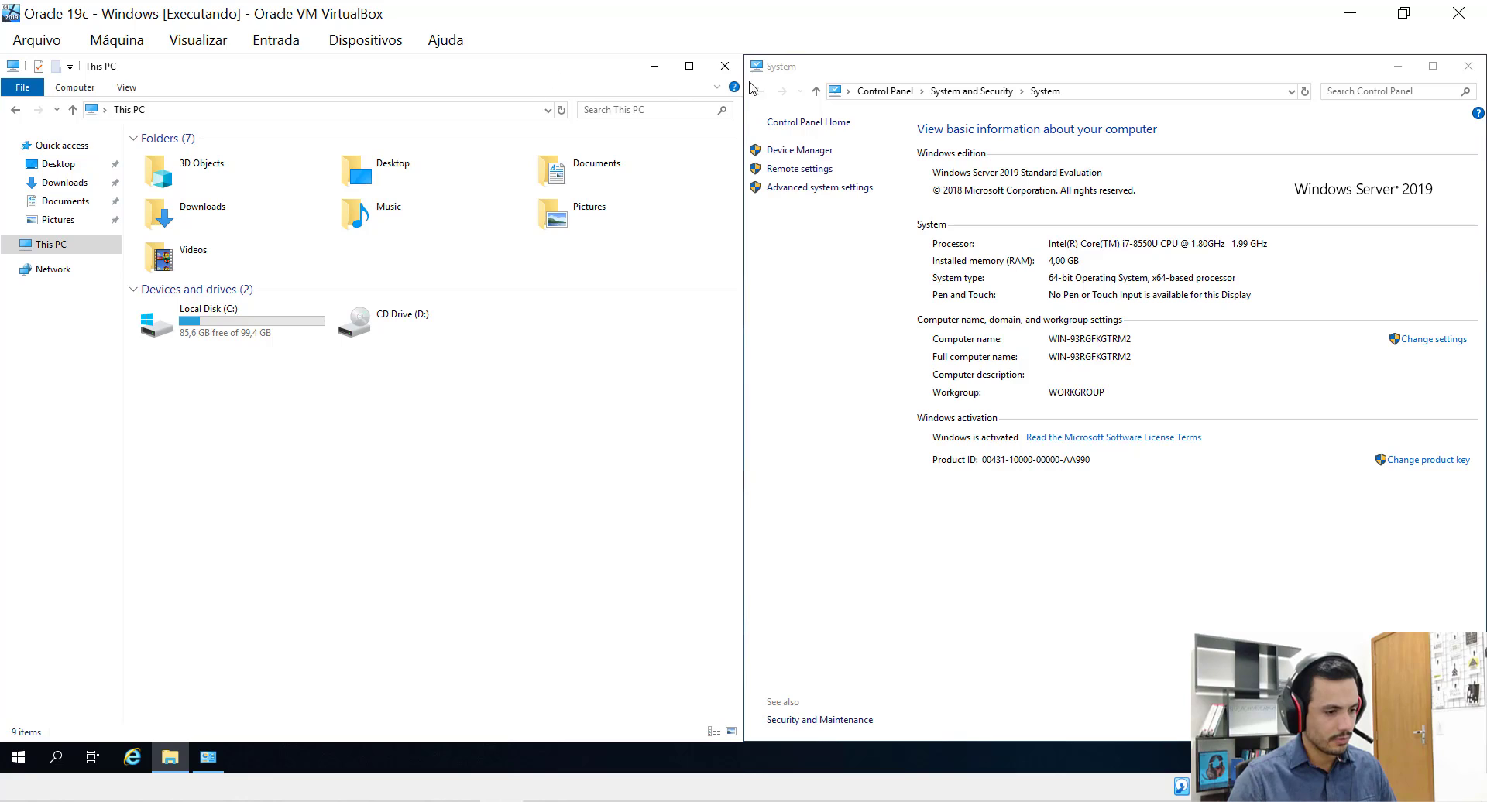
Inspect the Local Disk (C:) and CD Drive (D:) entries alongside the system information window.
click(855, 76)
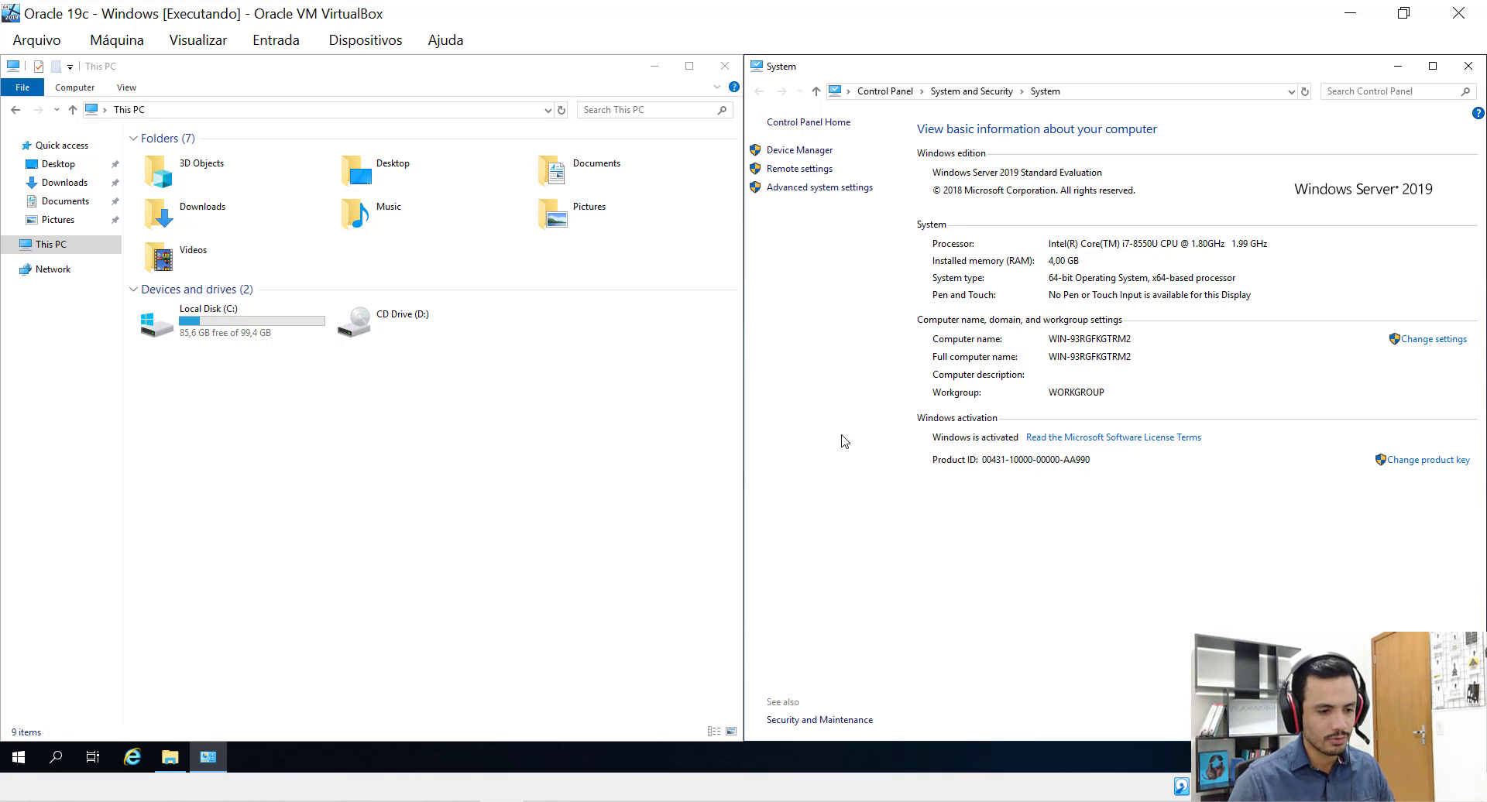
click(448, 472)
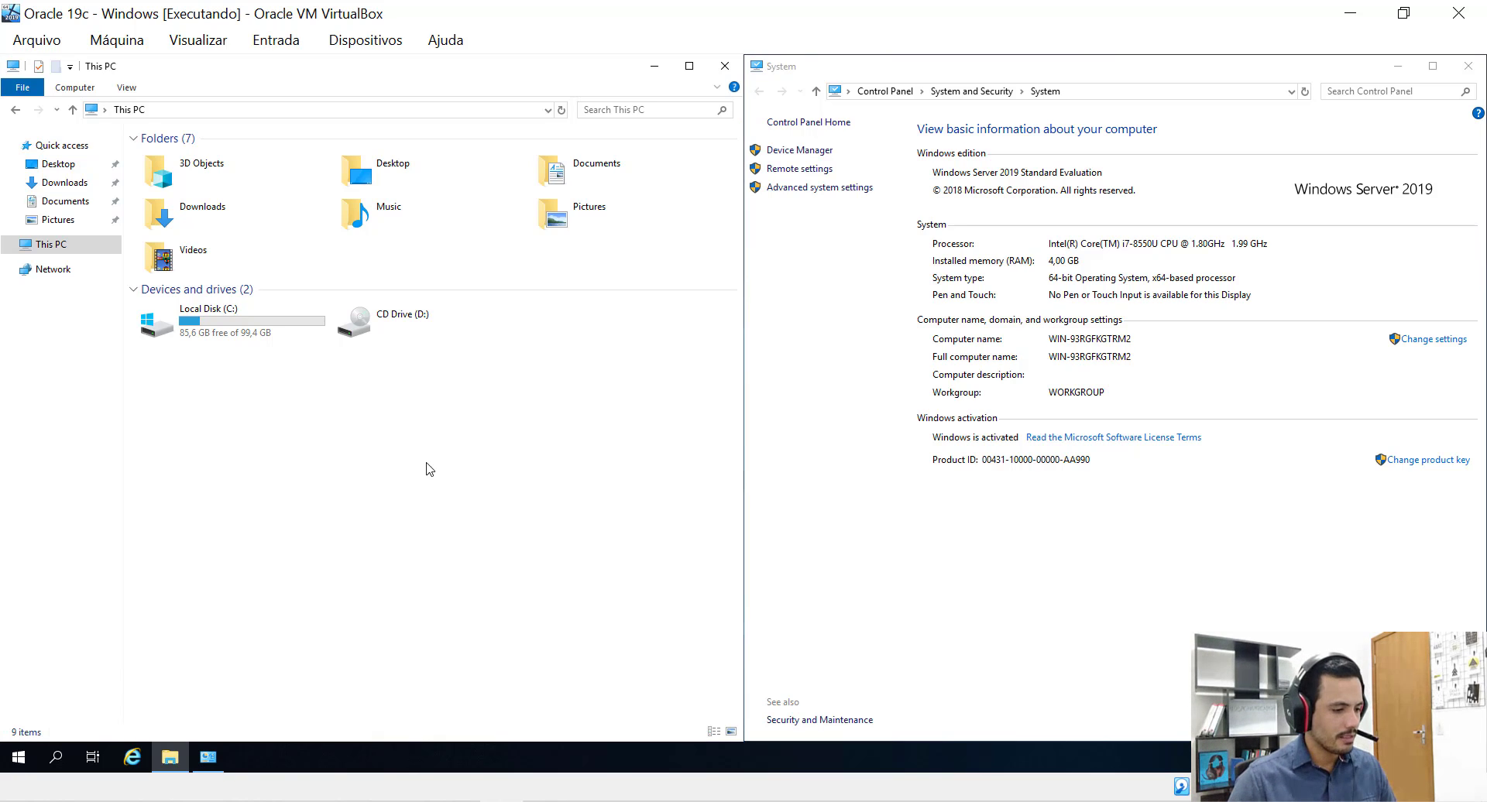
click(258, 335)
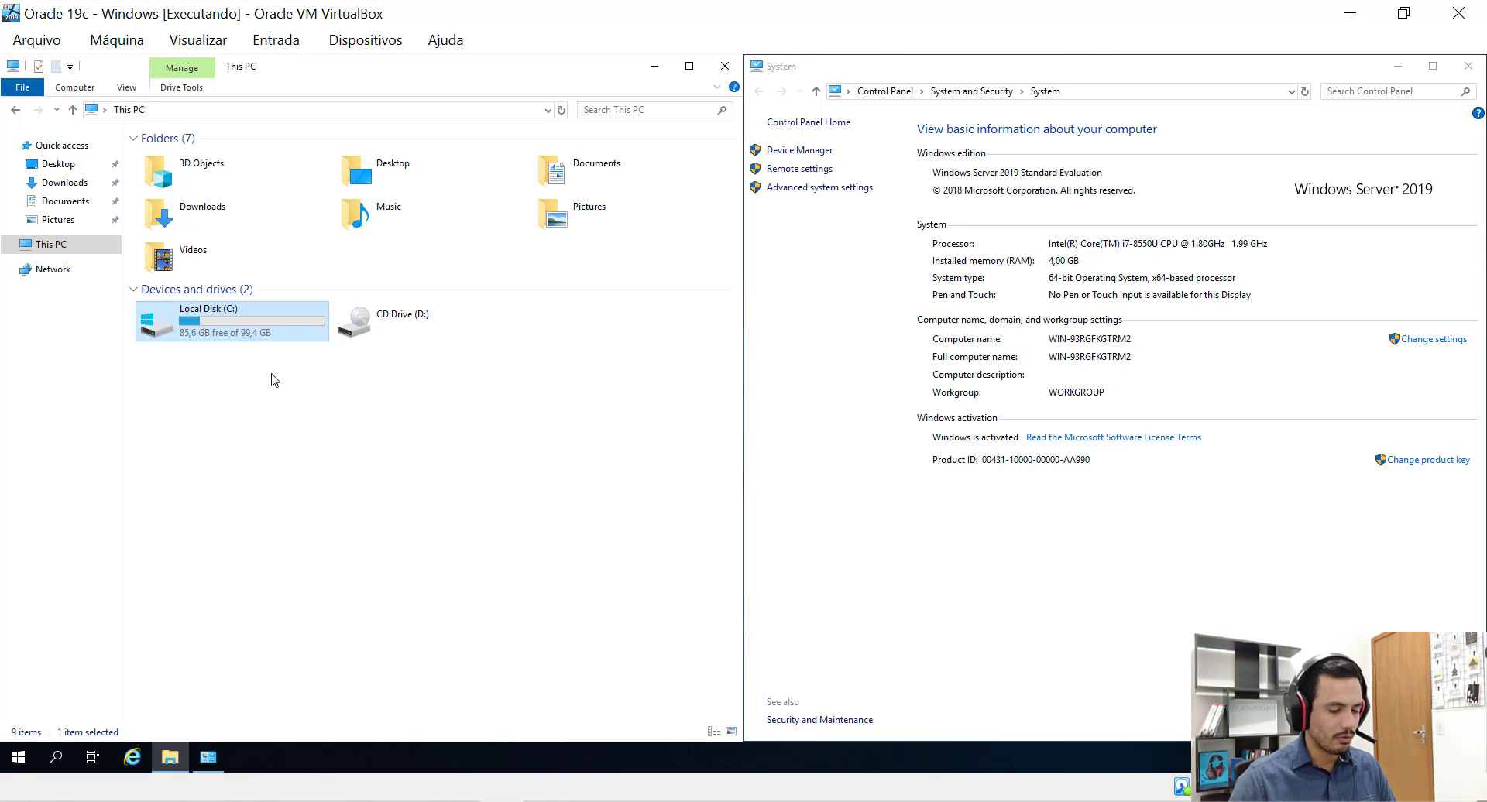
click(412, 339)
click(242, 344)
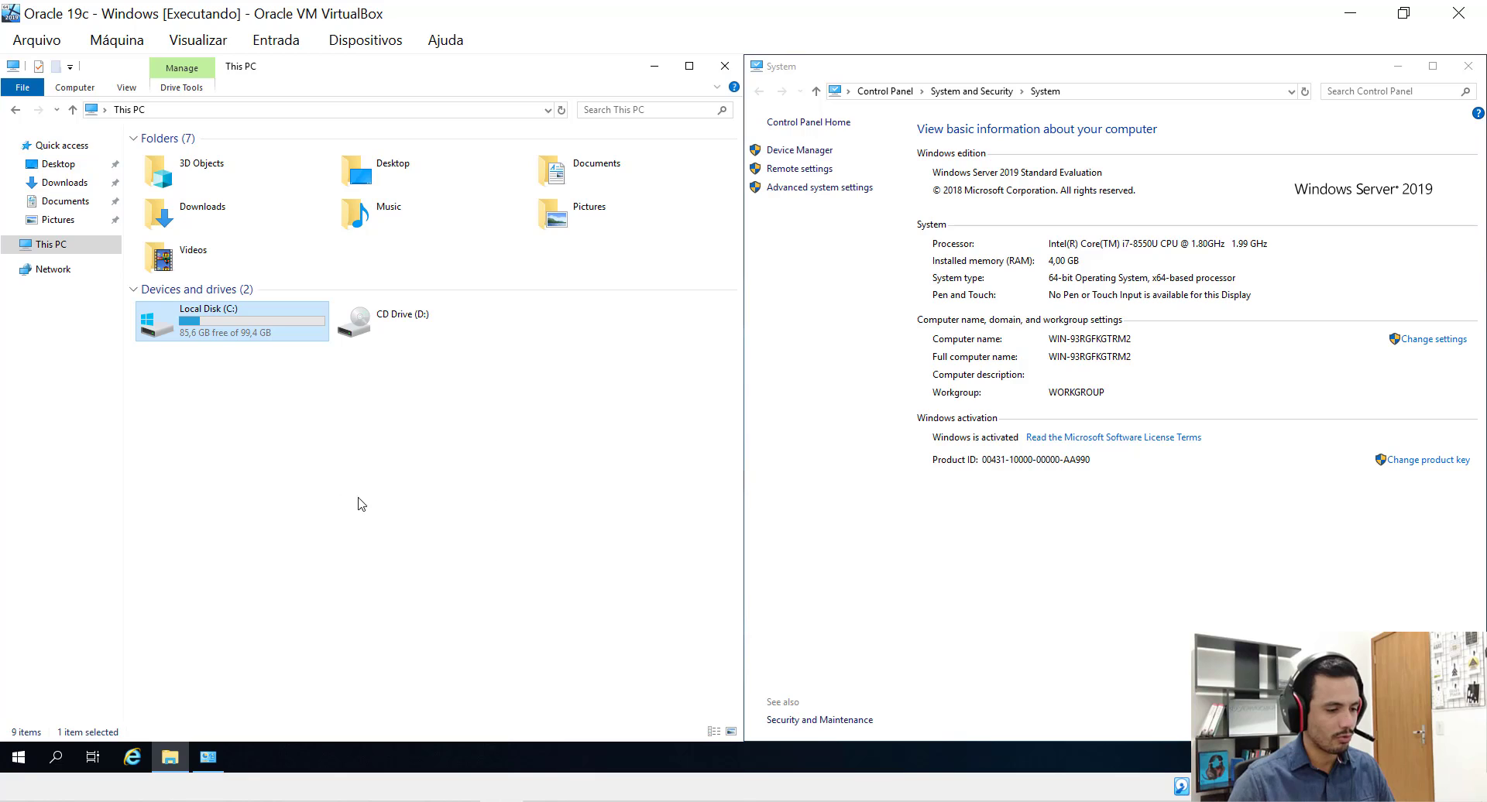
click(438, 497)
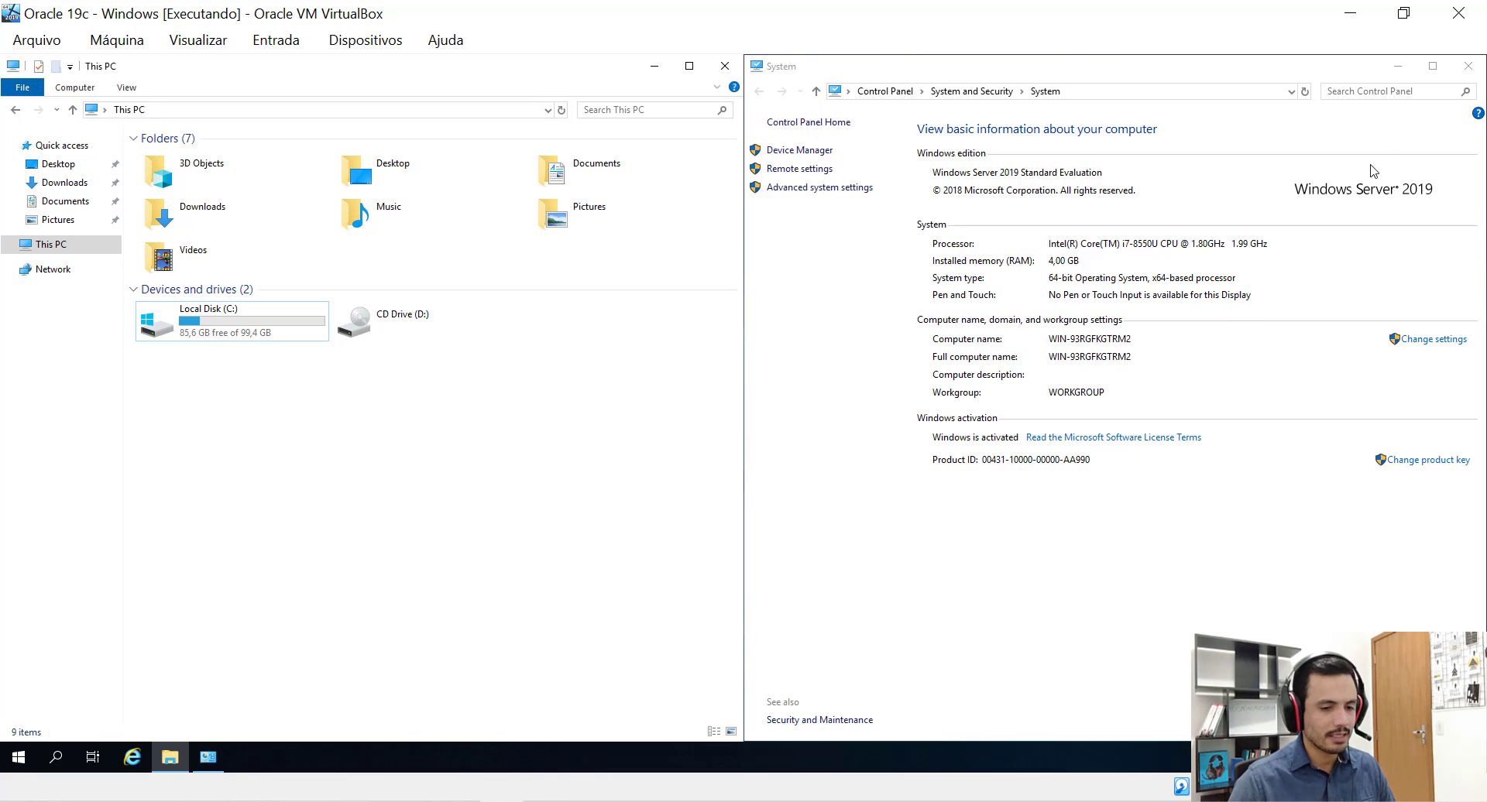
Minimize the System window and re-centre the This PC window on the desktop.
click(1405, 68)
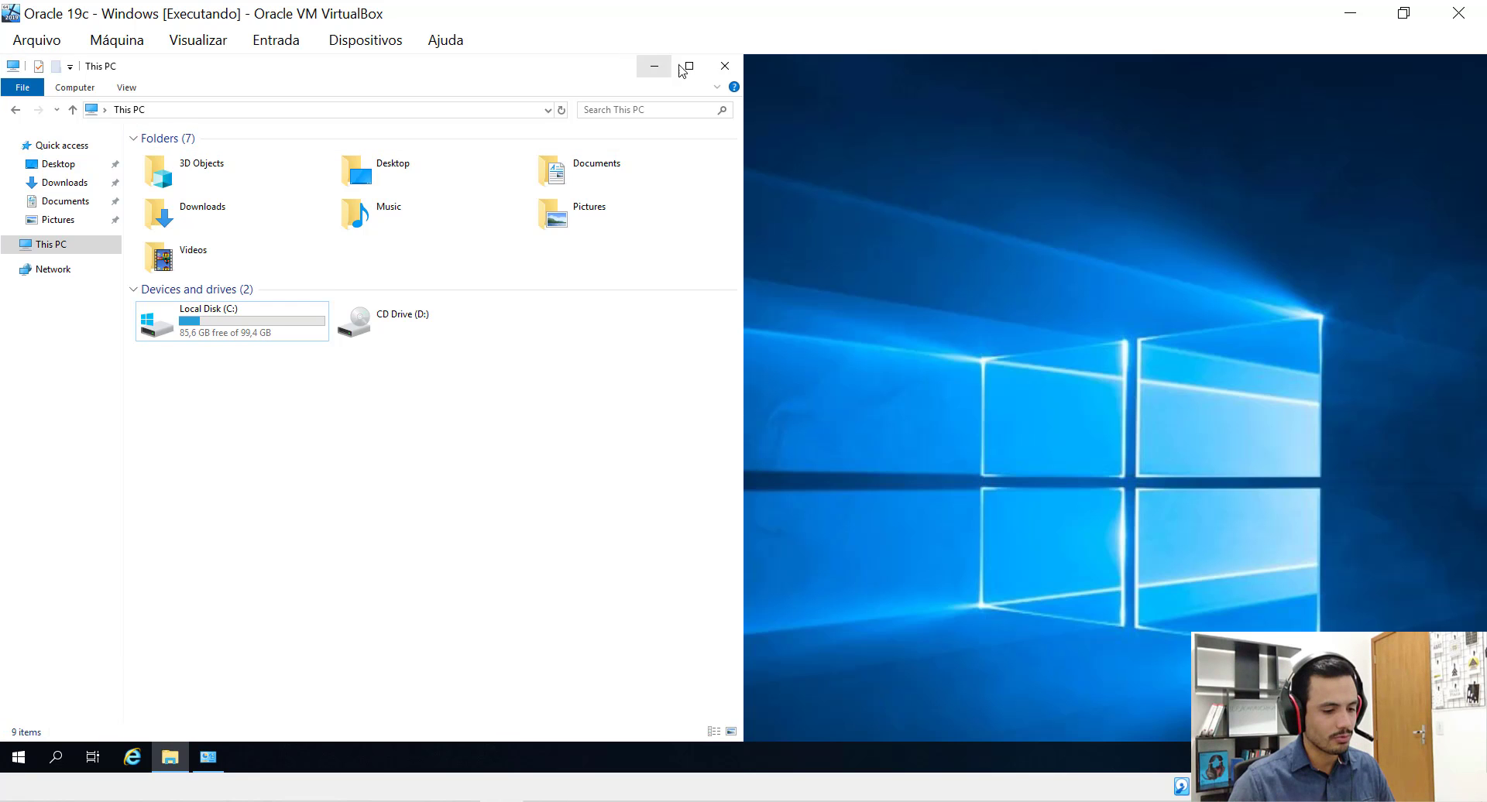
drag(542, 68, 945, 148)
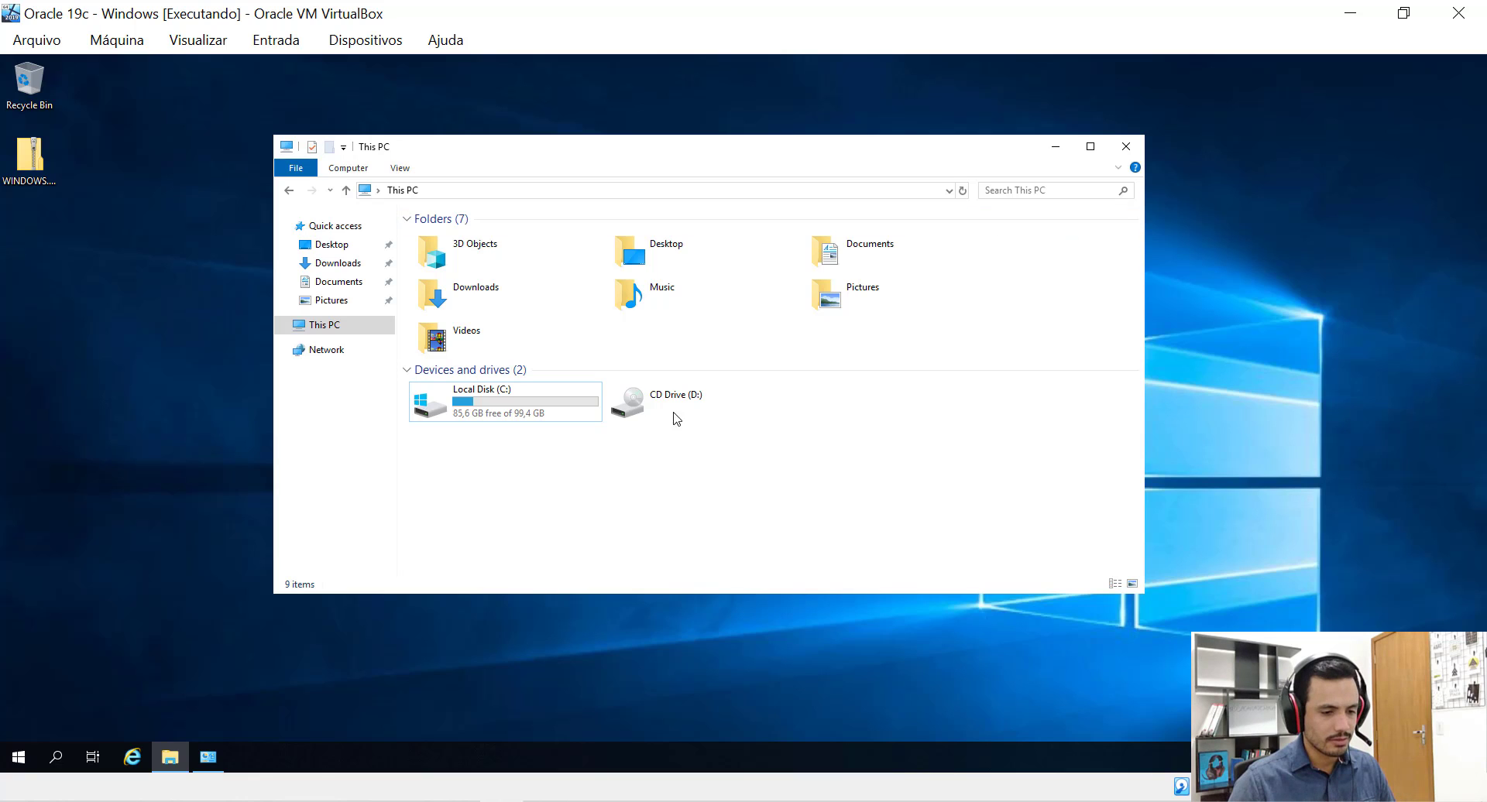
click(1056, 149)
click(19, 180)
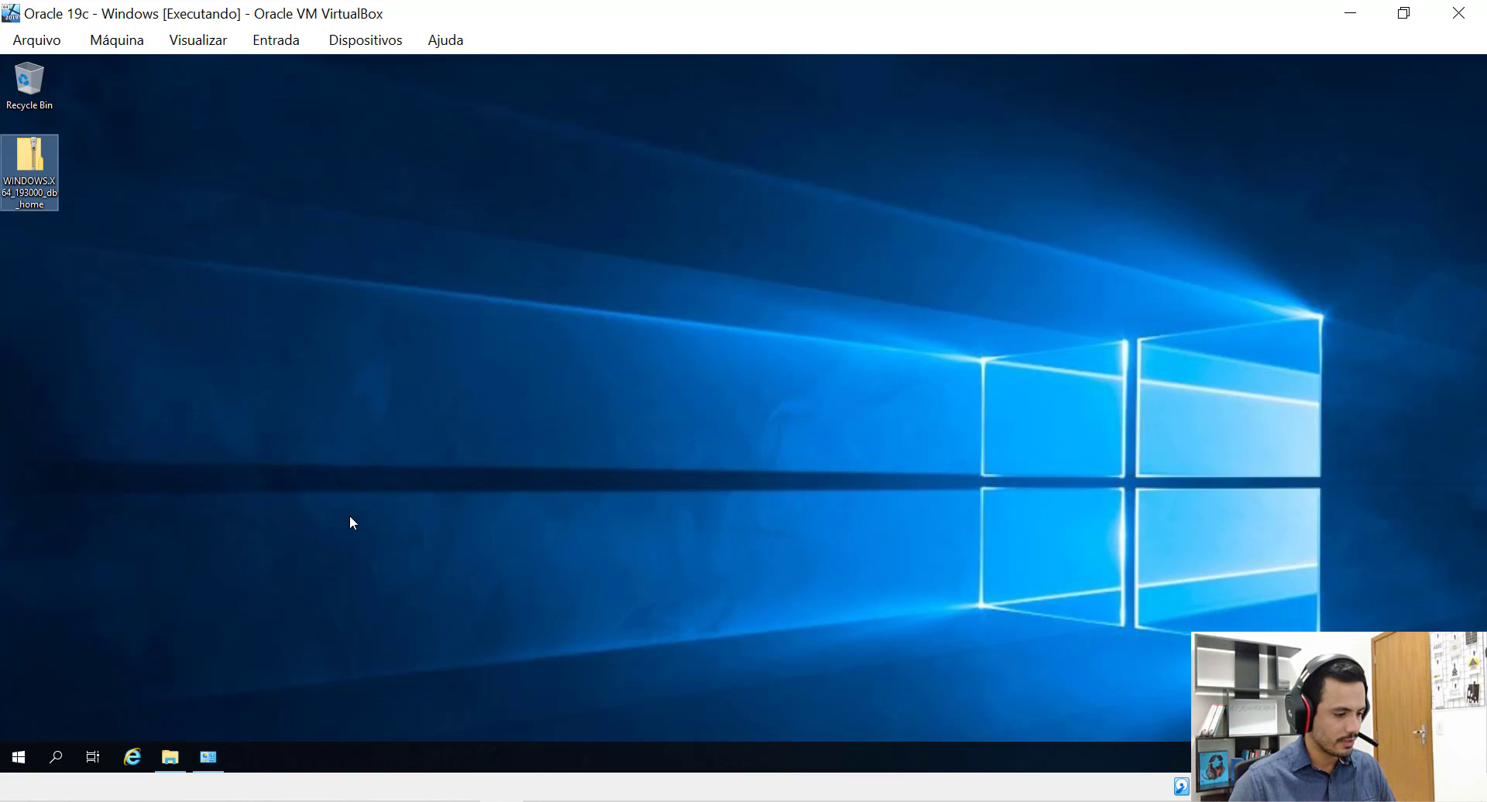
click(169, 756)
drag(733, 148, 784, 159)
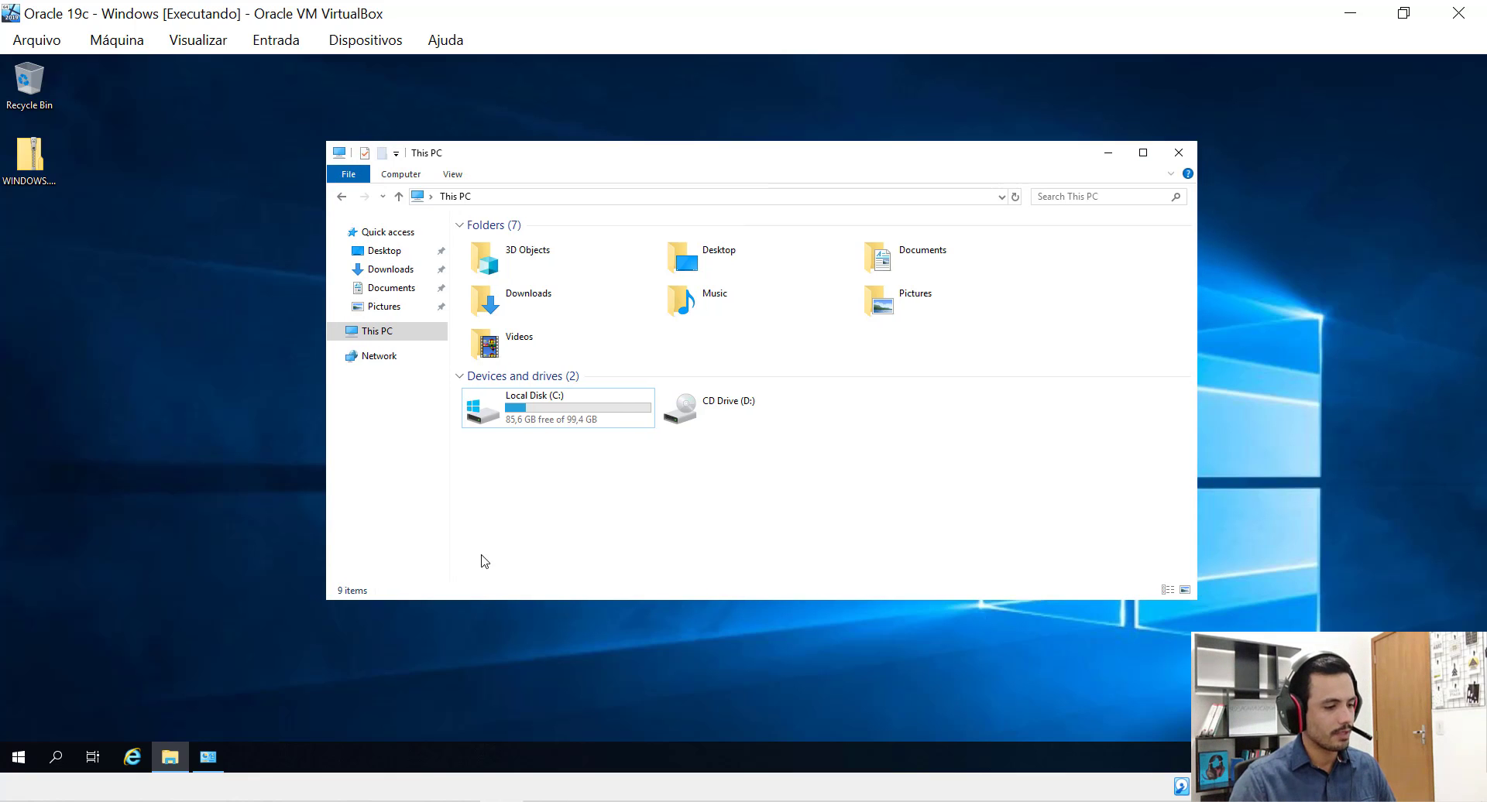
Create a folder named app on Local Disk (C:) and open it.
double_click(589, 414)
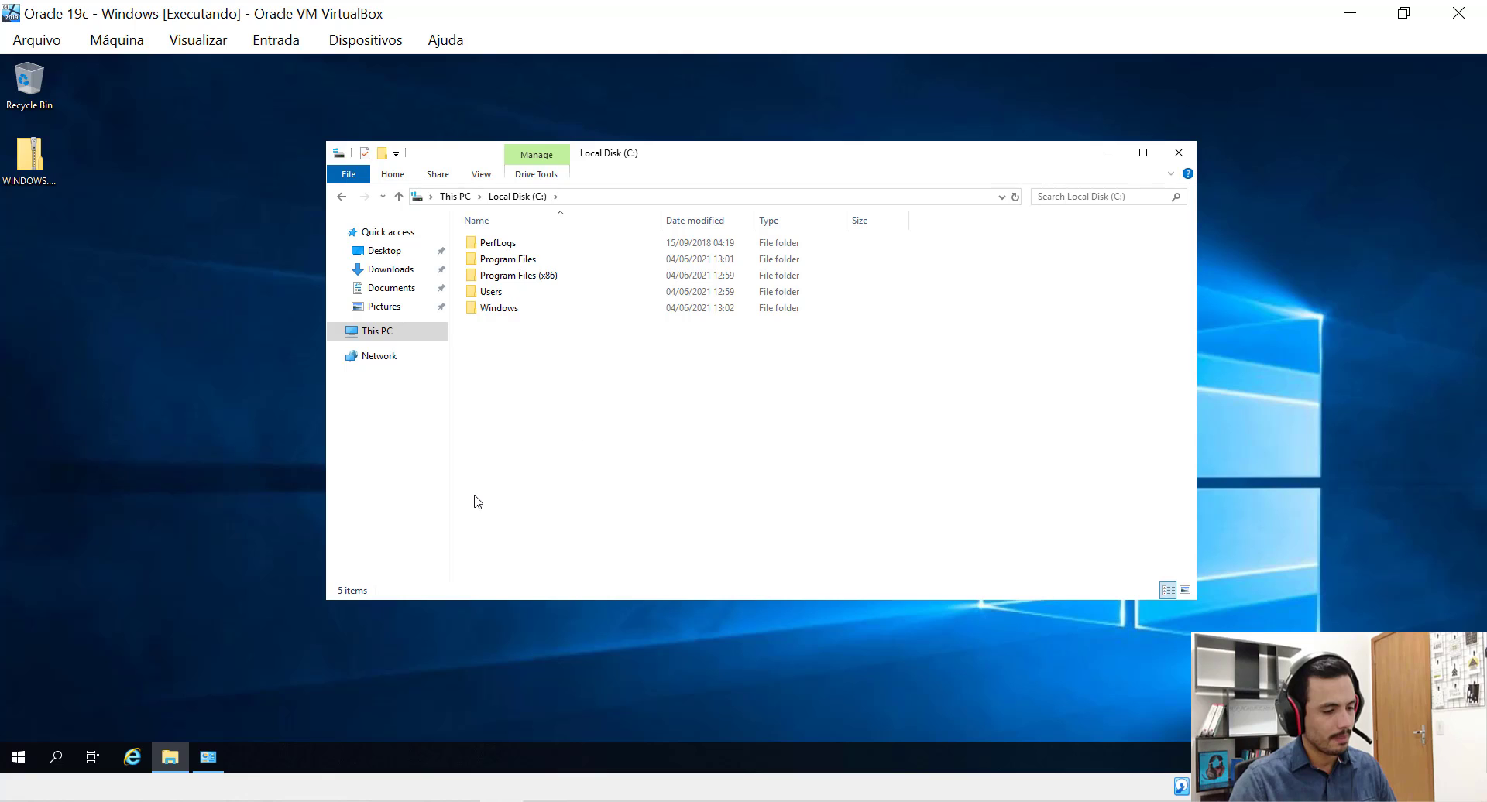
right_click(559, 407)
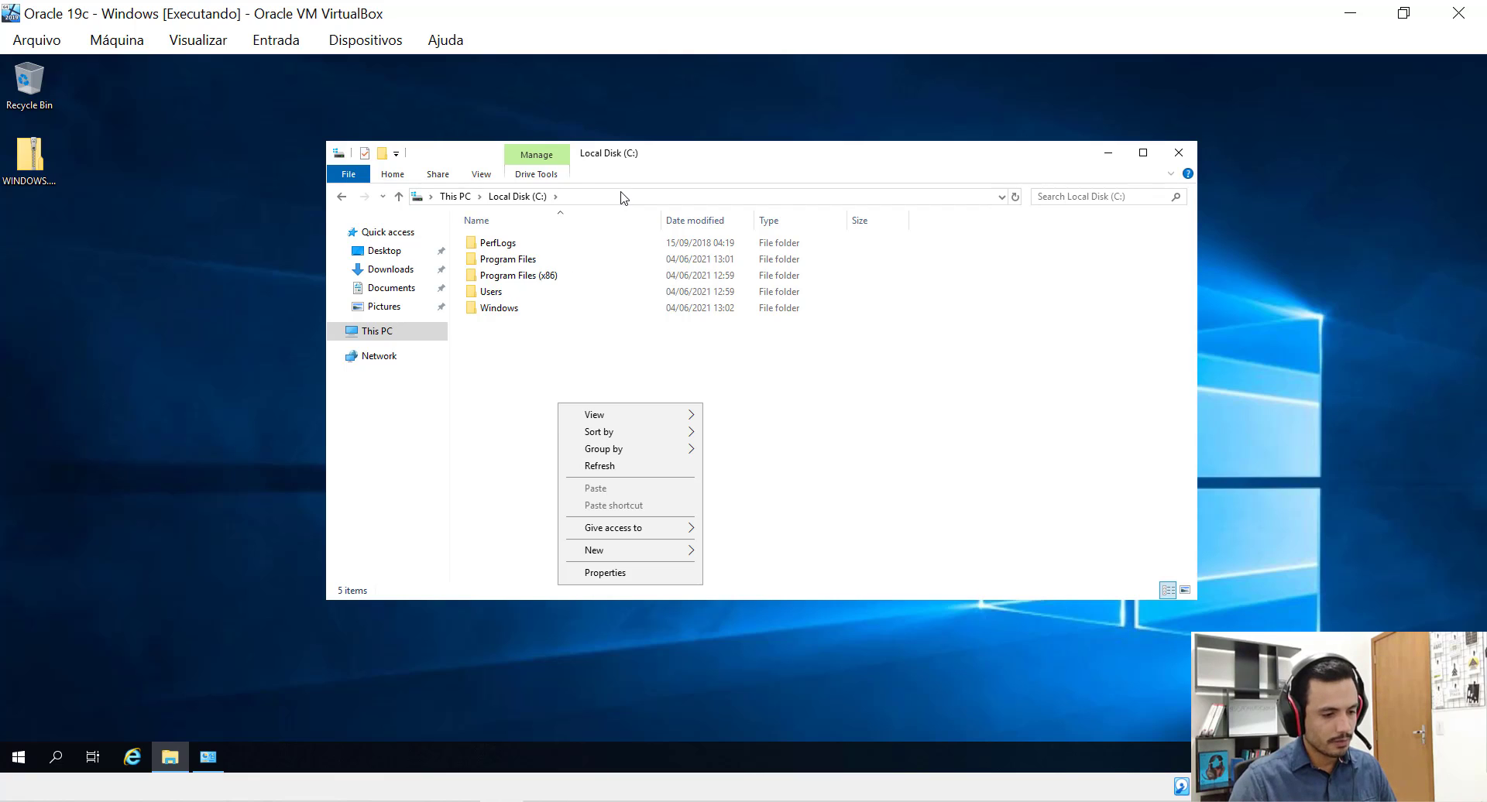
click(624, 197)
right_click(540, 412)
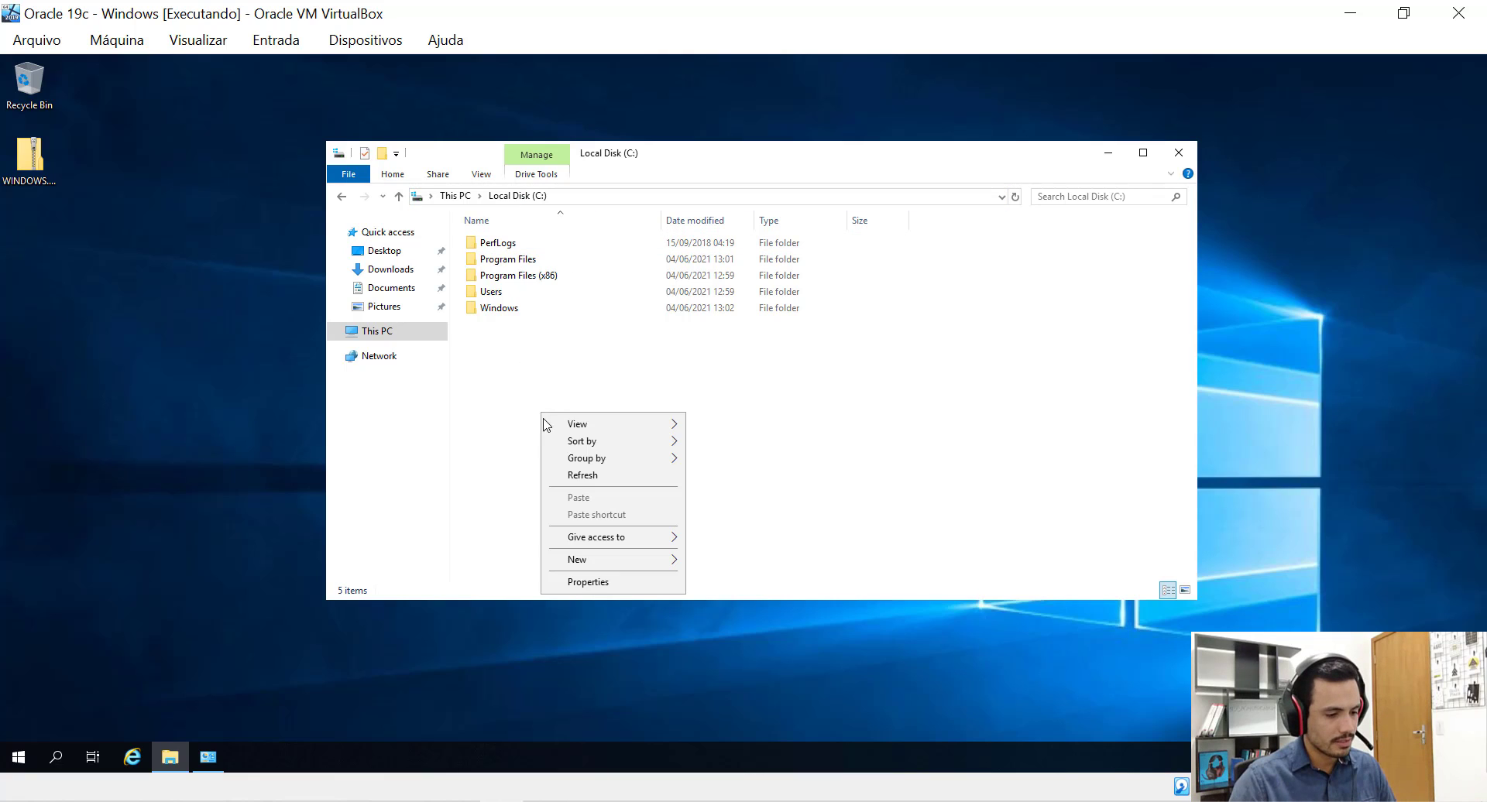
mouse_move(655, 571)
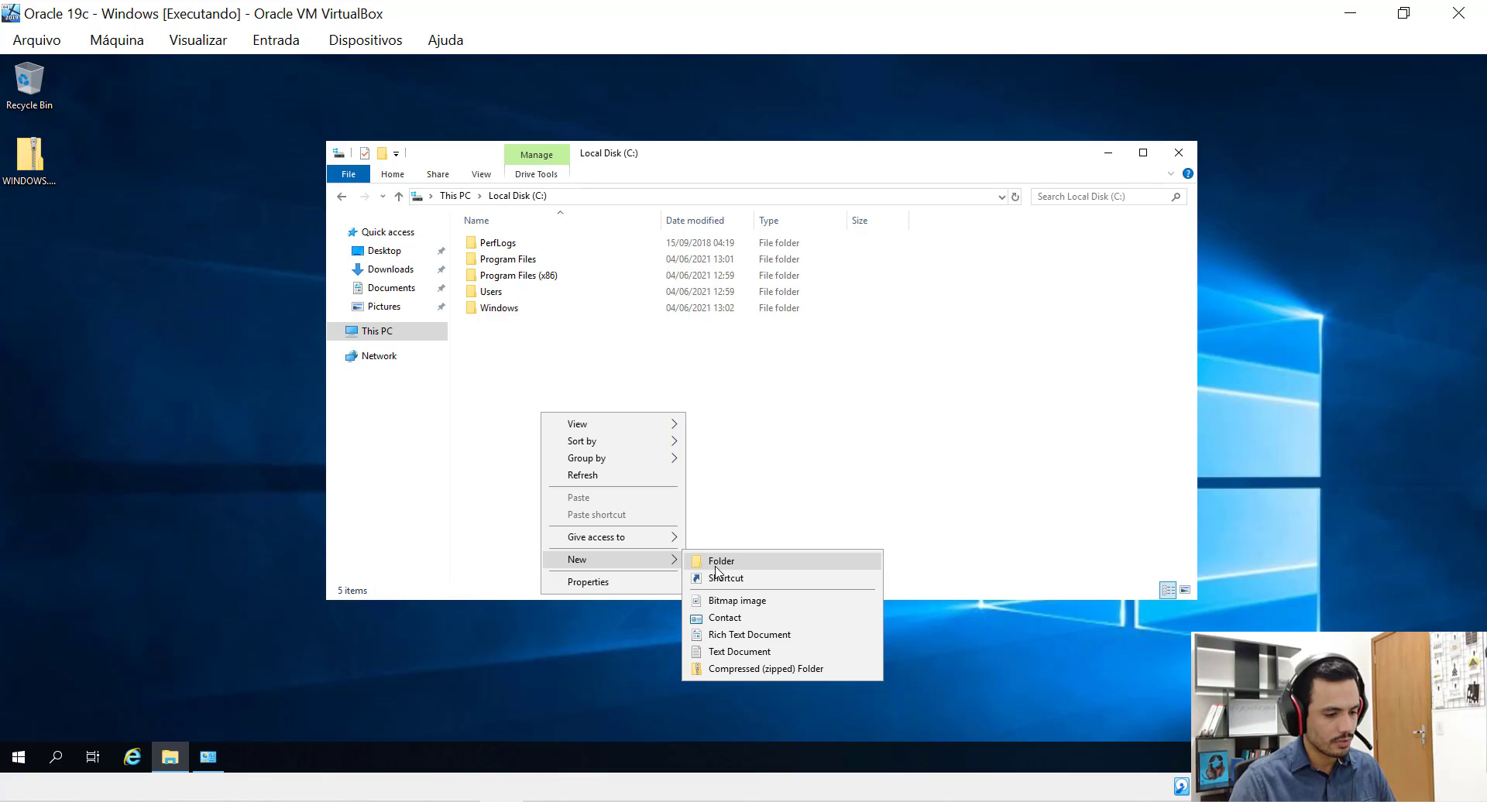
click(706, 565)
text(app)
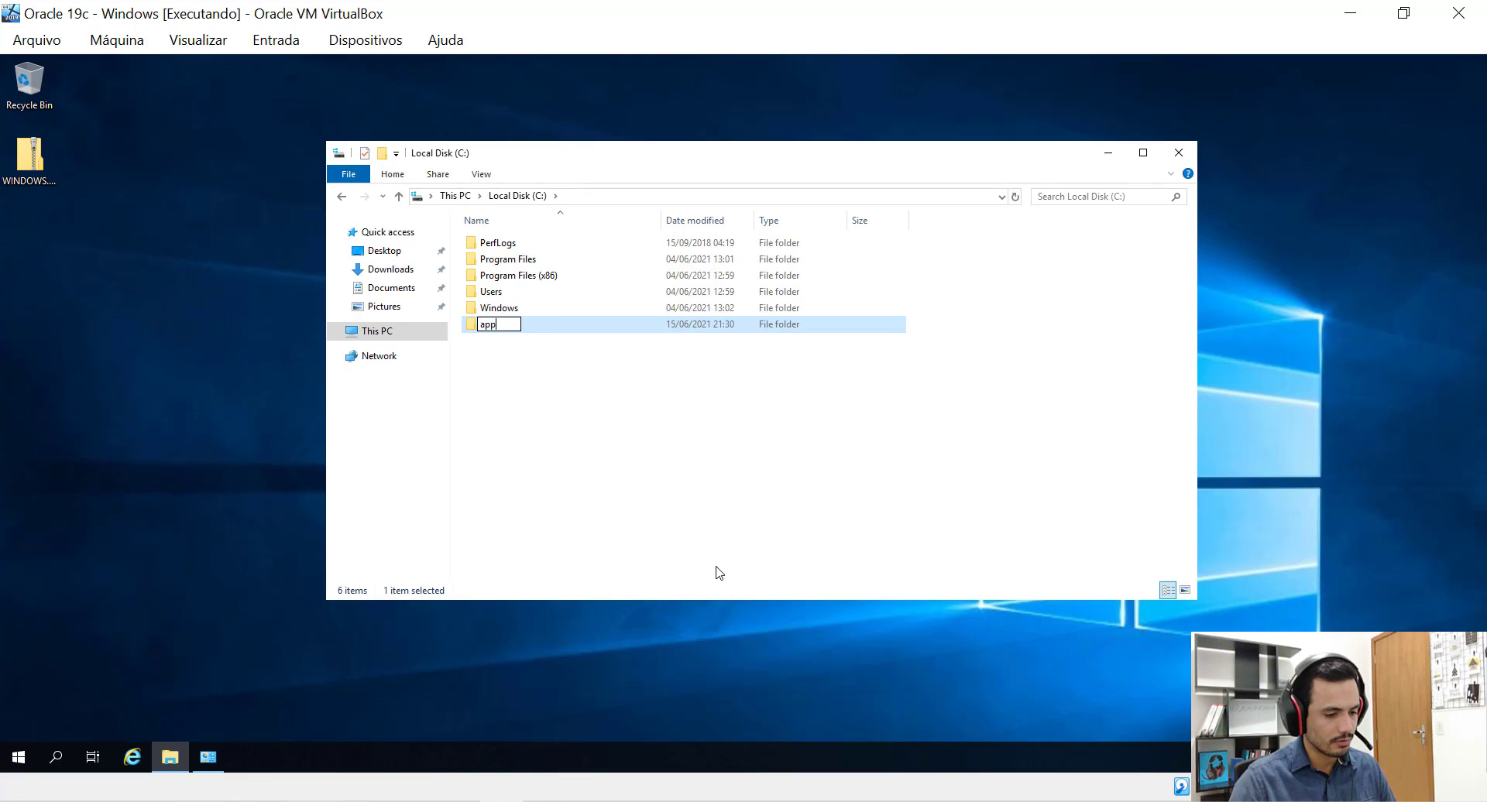
key(Return)
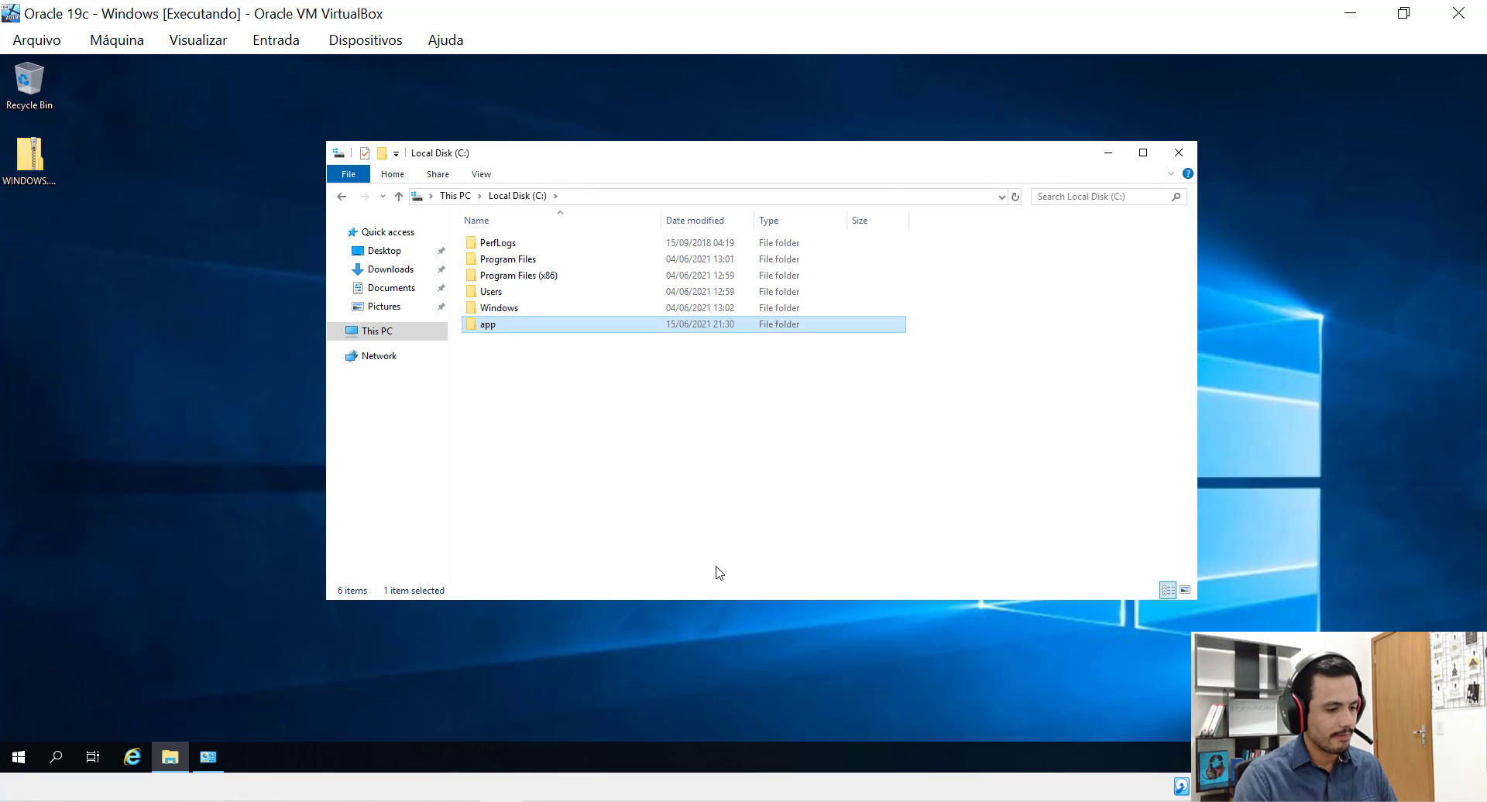
key(Return)
Create a folder named Administrator inside C:\app.
right_click(670, 352)
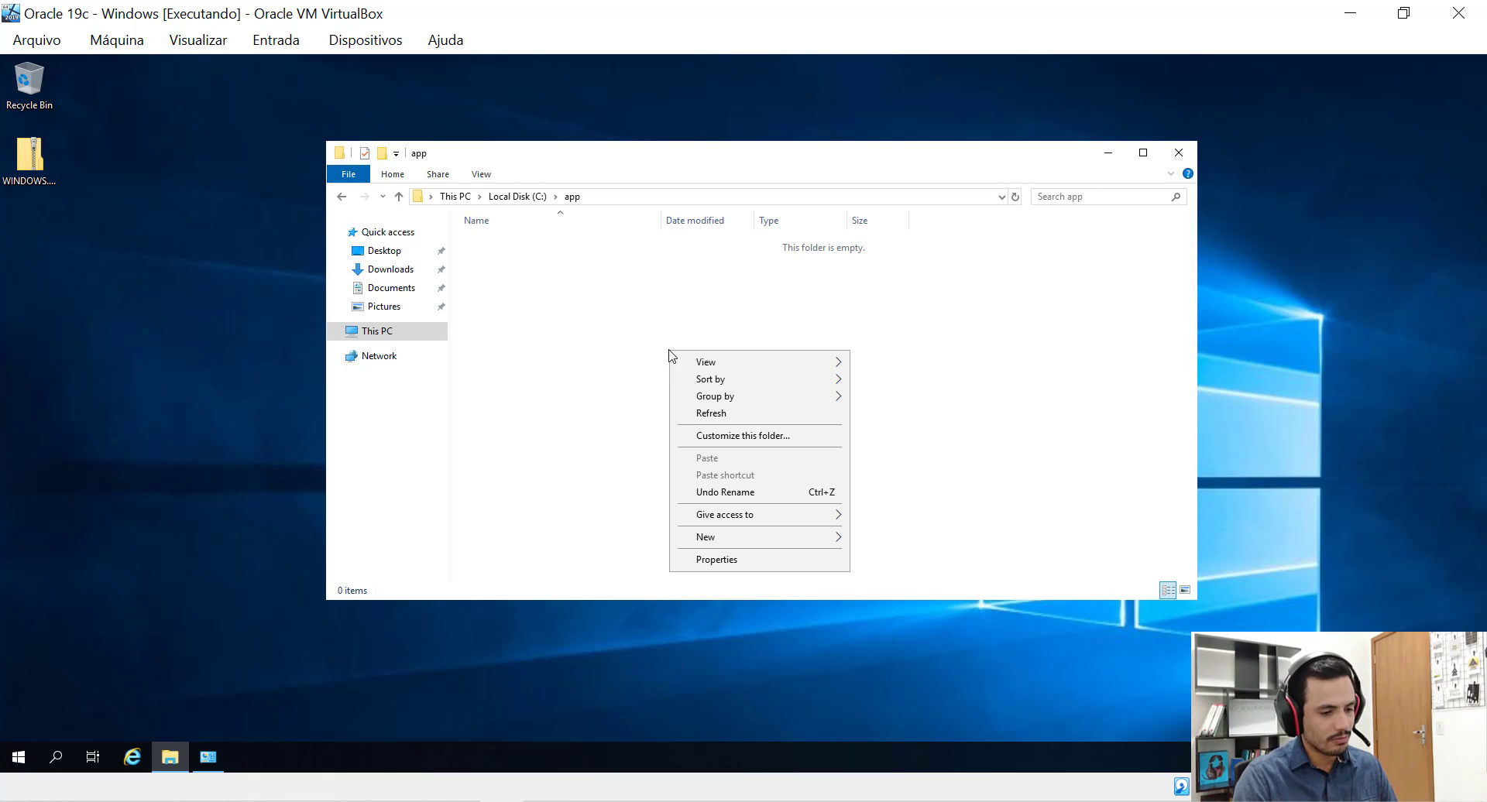
mouse_move(833, 540)
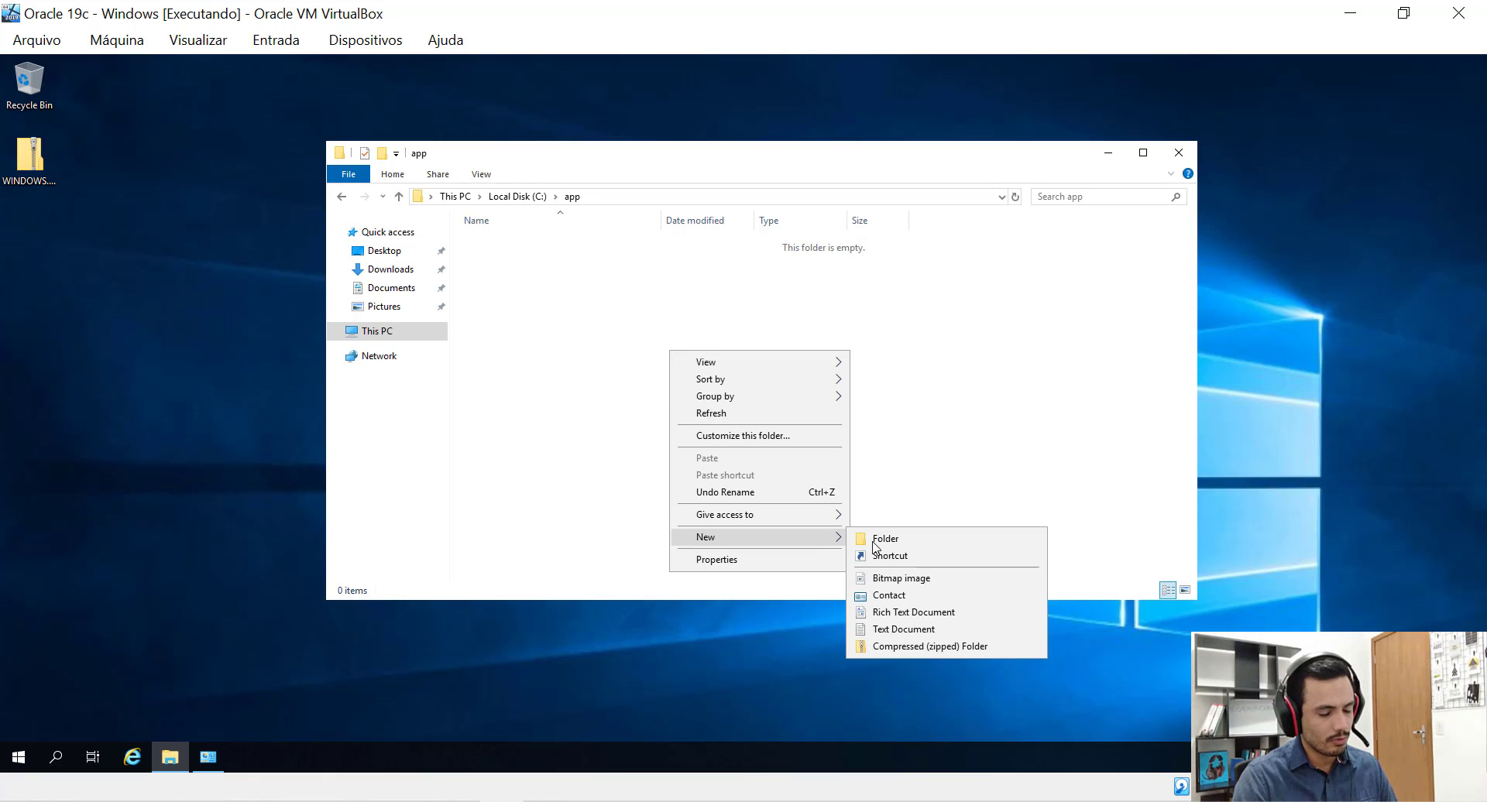
click(887, 543)
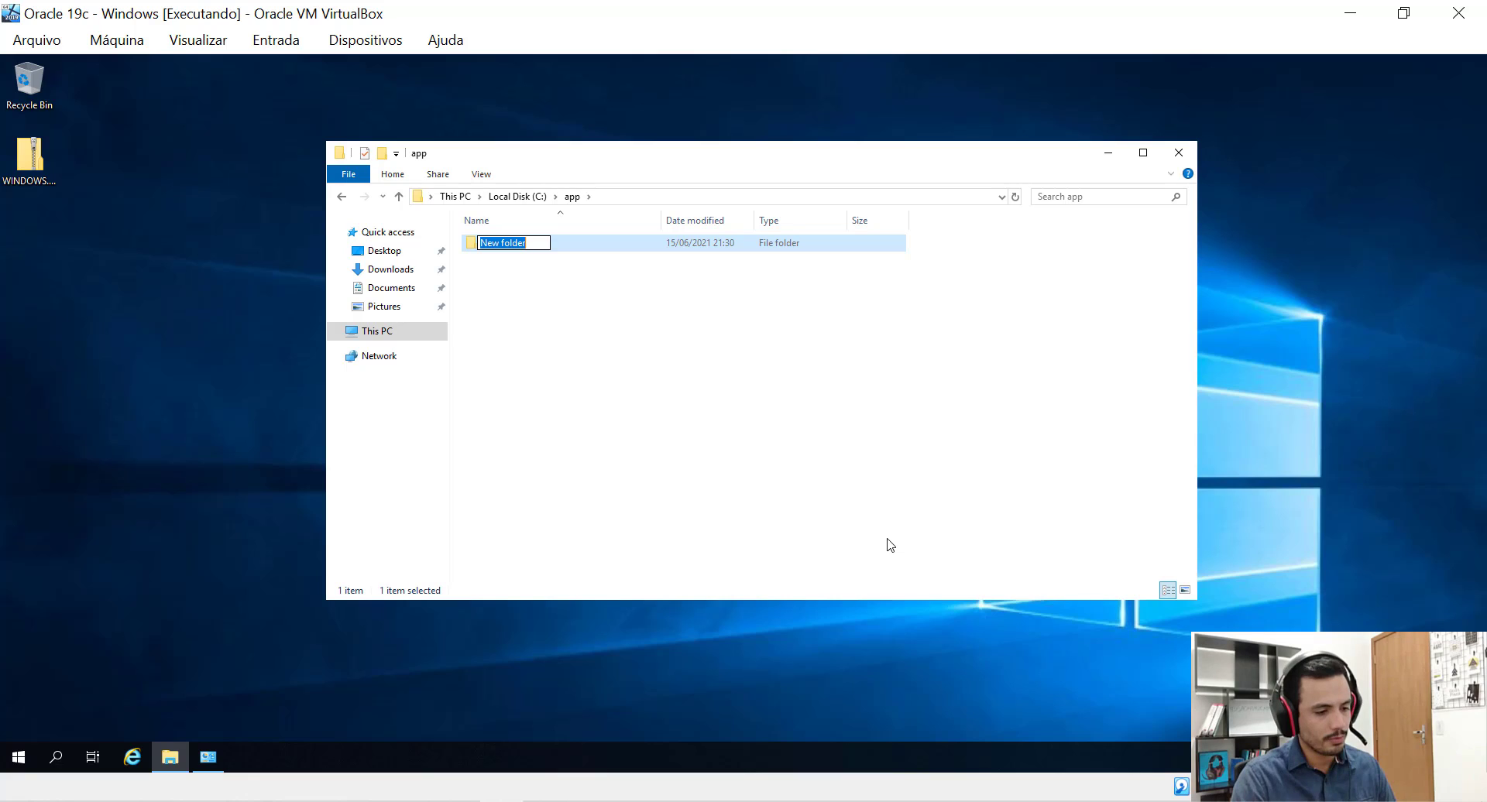
text(A)
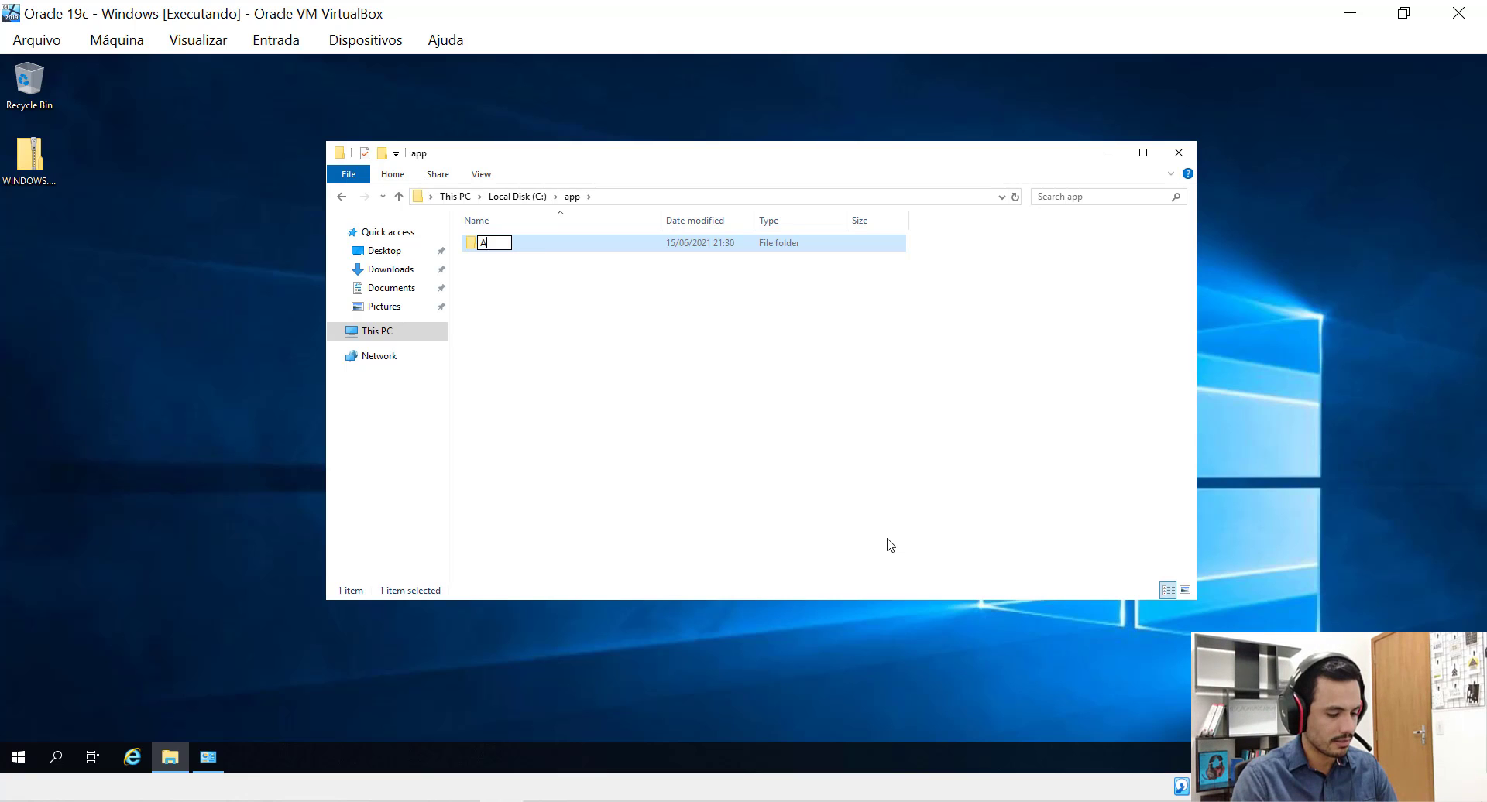
text(d)
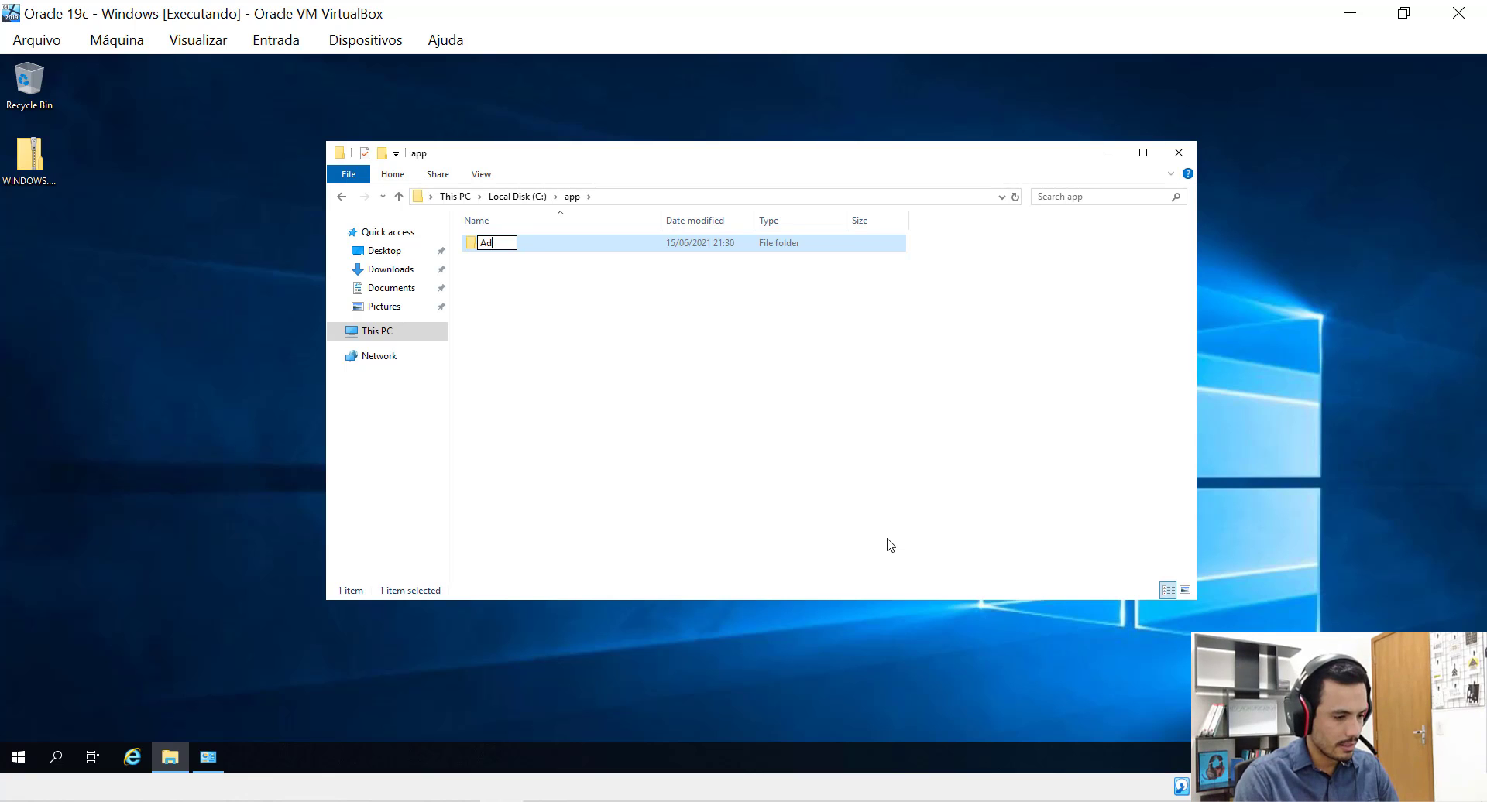
text(ministrator)
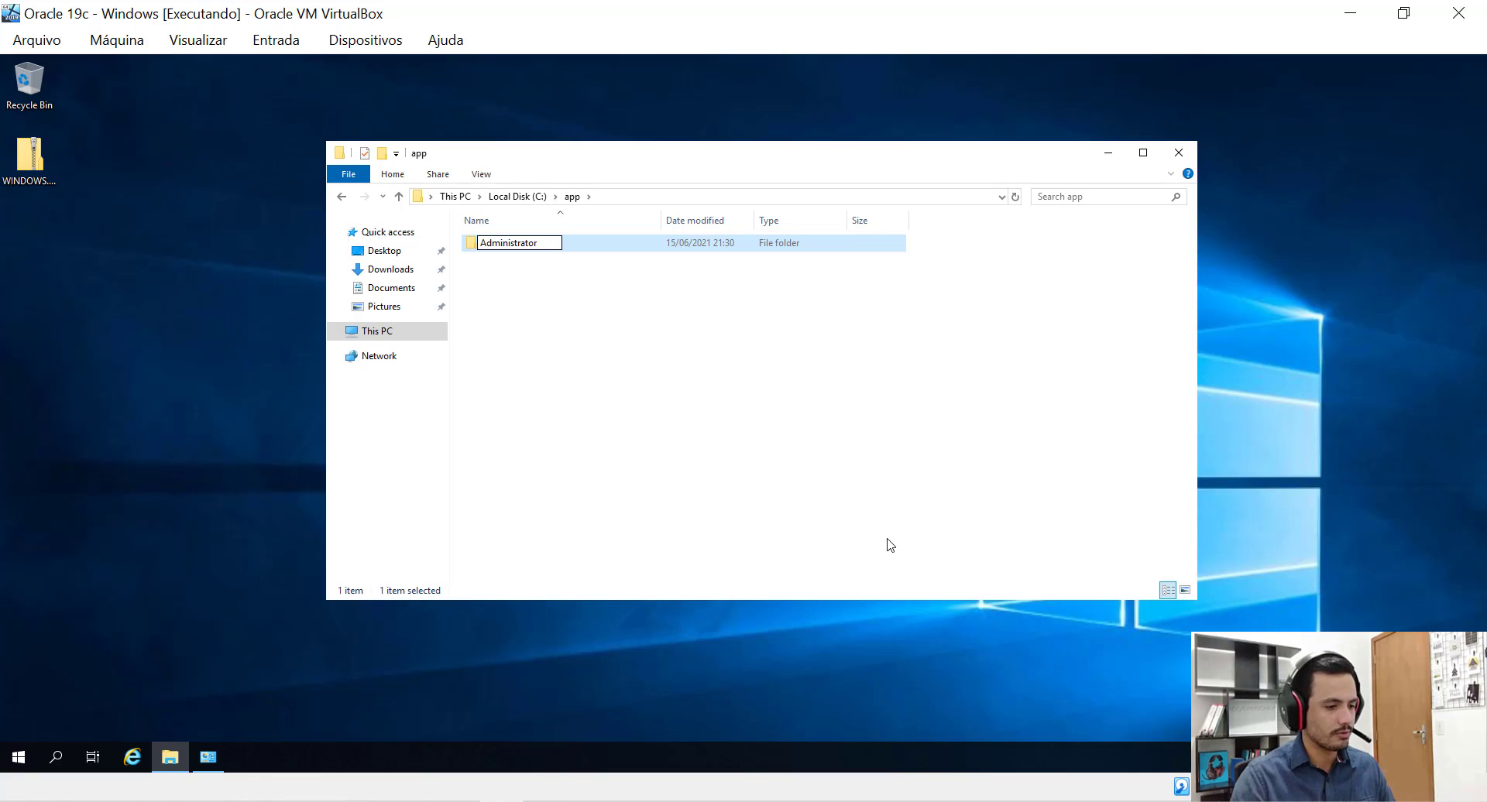
key(Return)
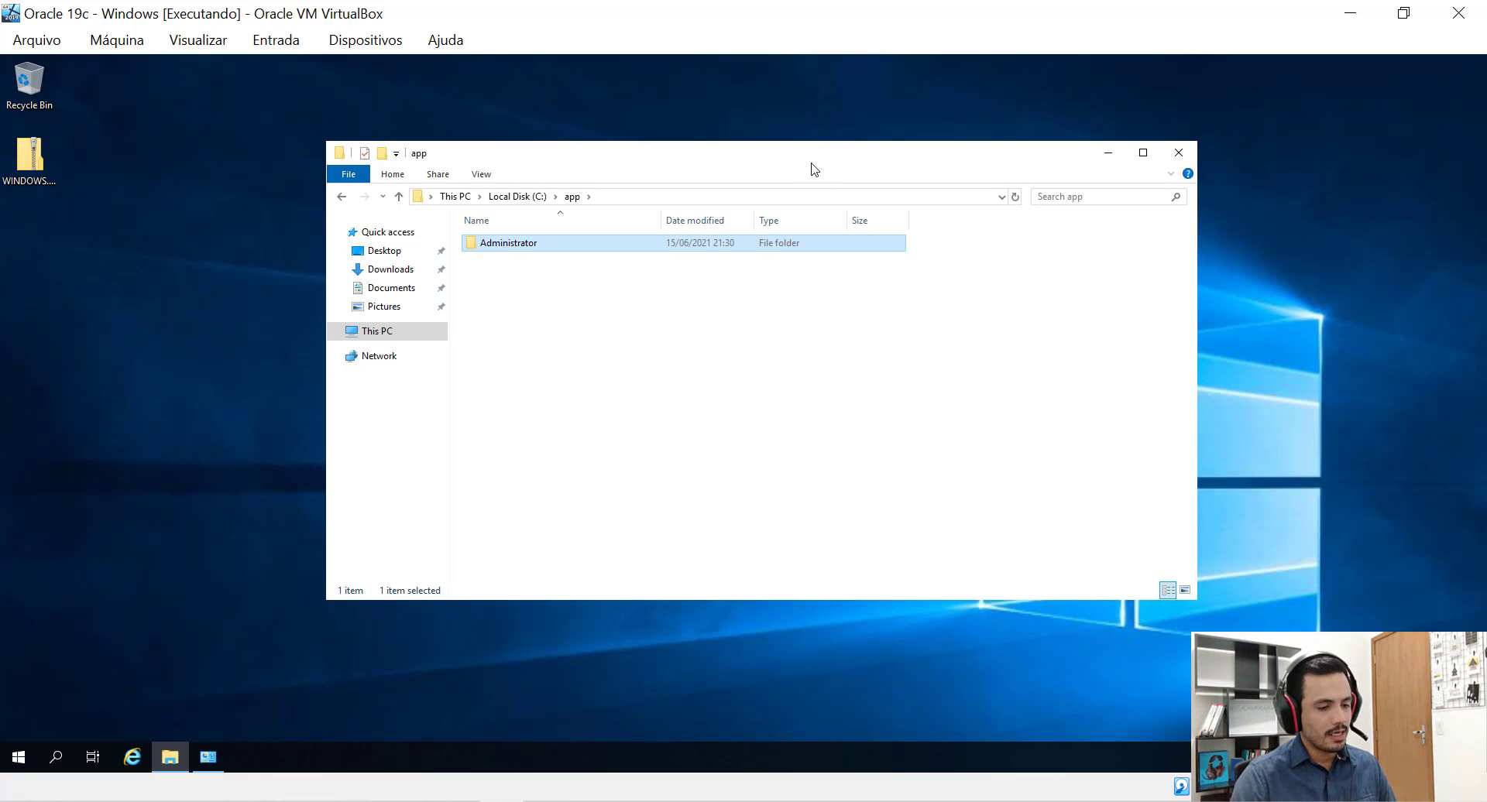
mouse_move(803, 160)
mouse_down()
mouse_move(781, 173)
mouse_move(792, 185)
mouse_up()
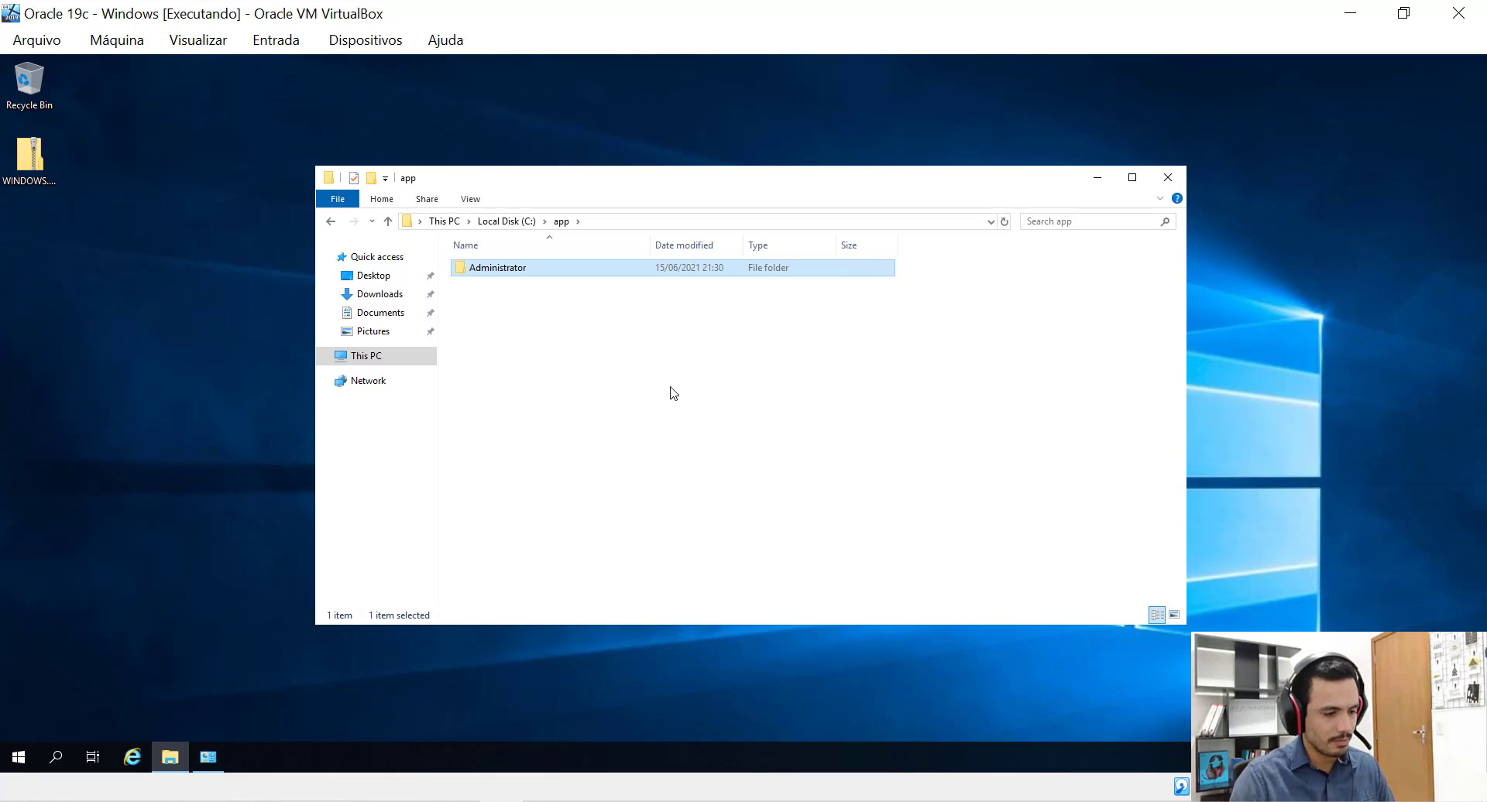
Create a product folder inside Administrator and open it.
key(Return)
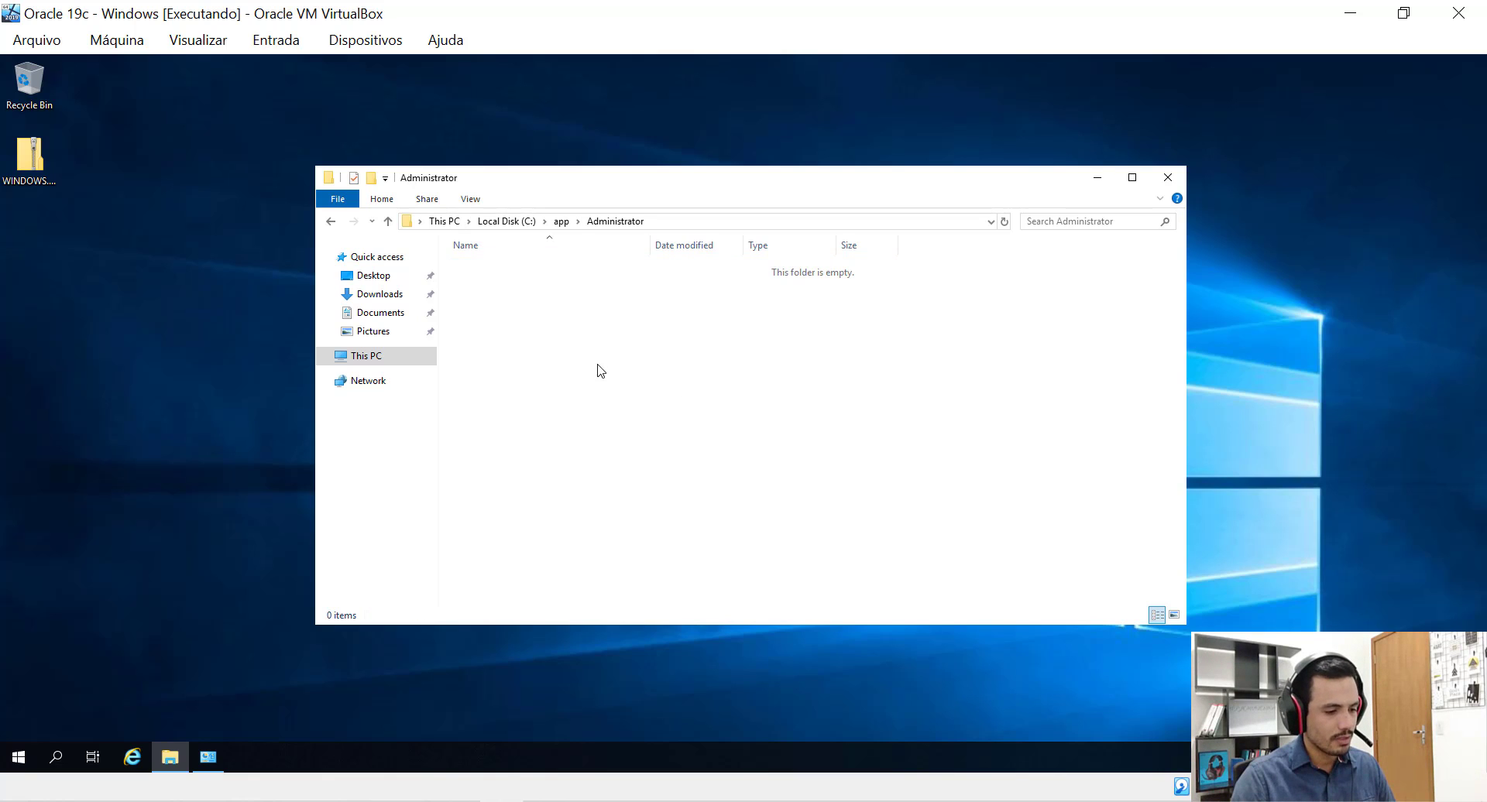
right_click(589, 393)
mouse_move(736, 577)
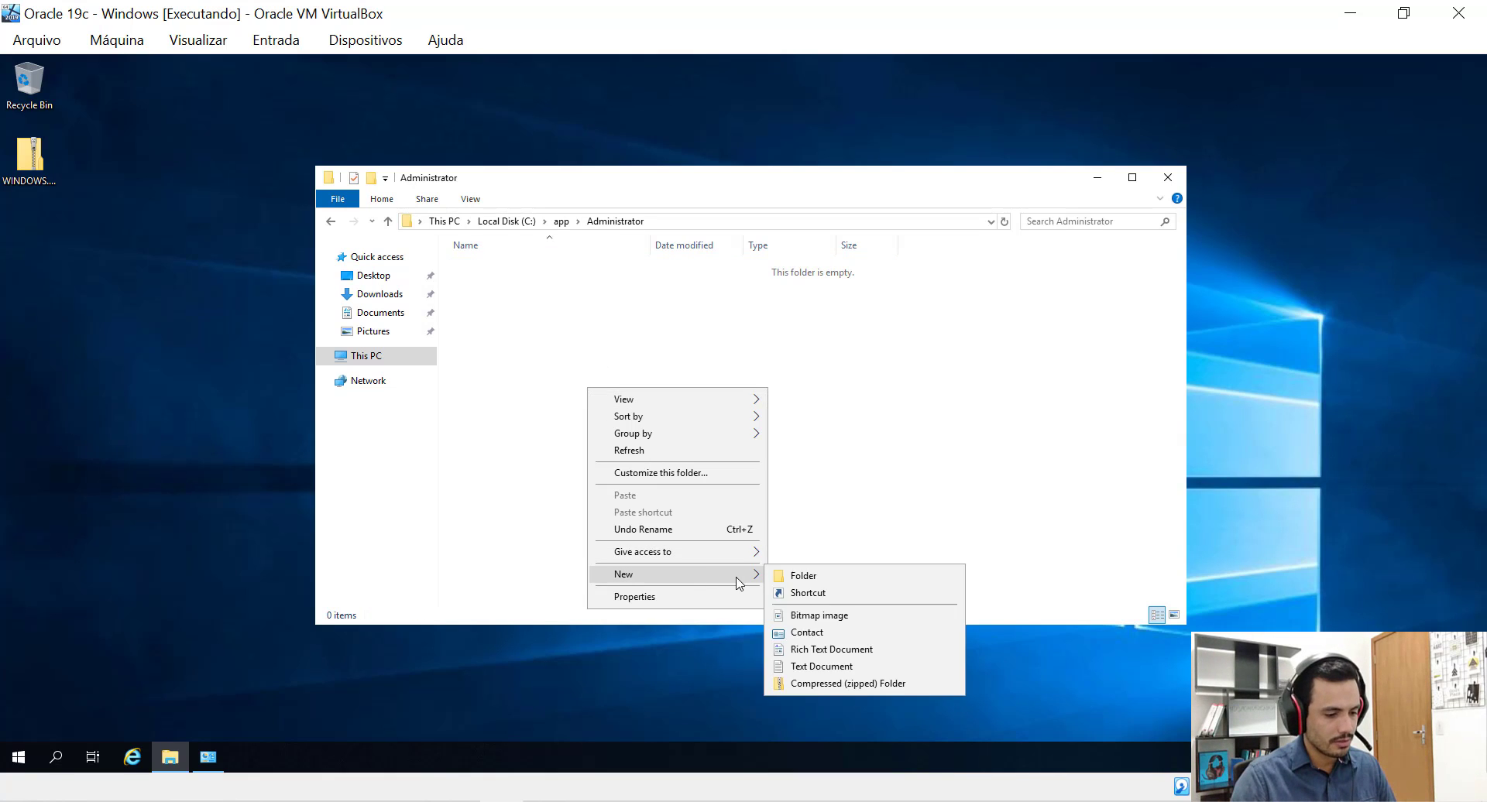
click(809, 579)
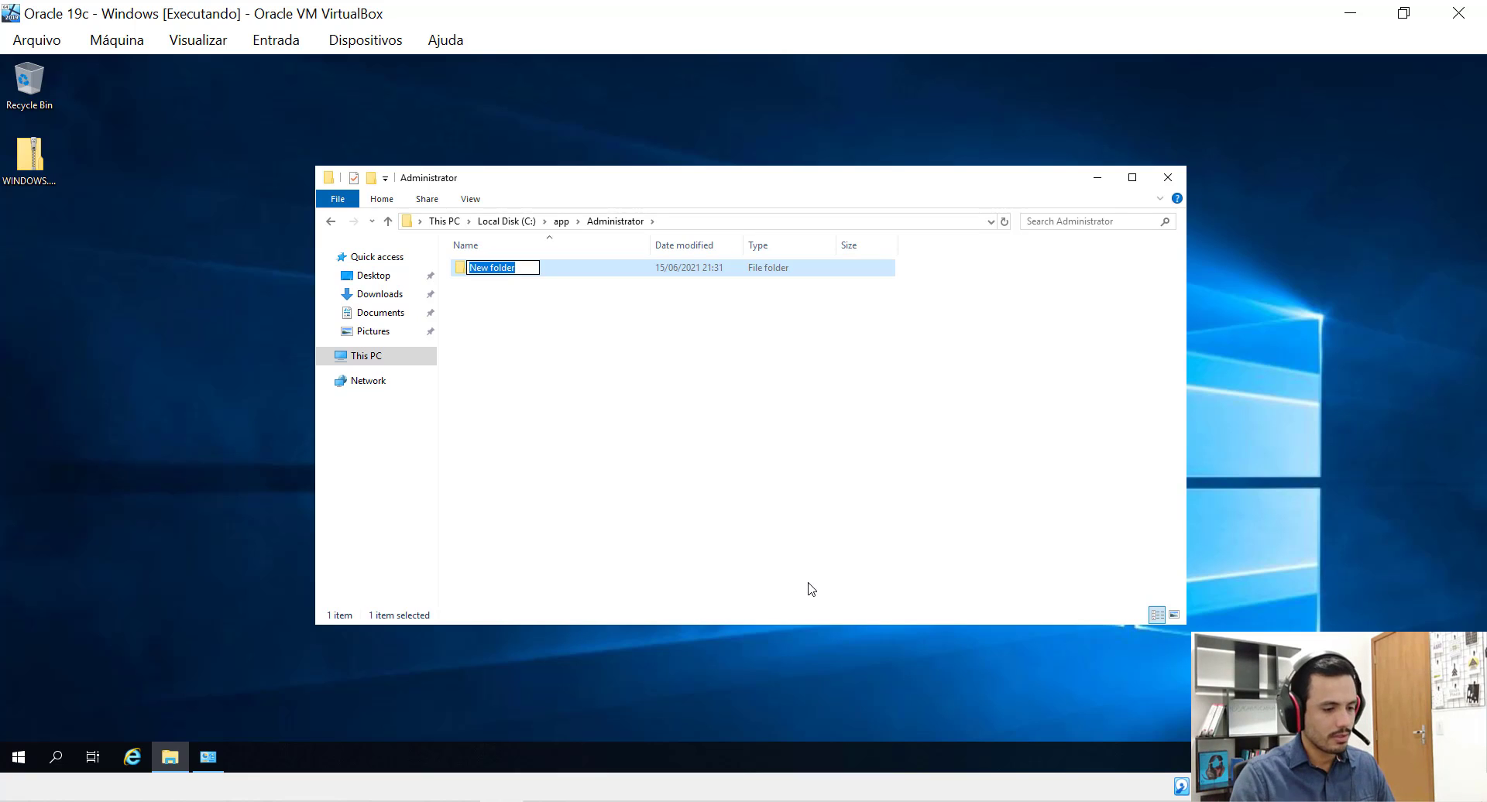
text(product)
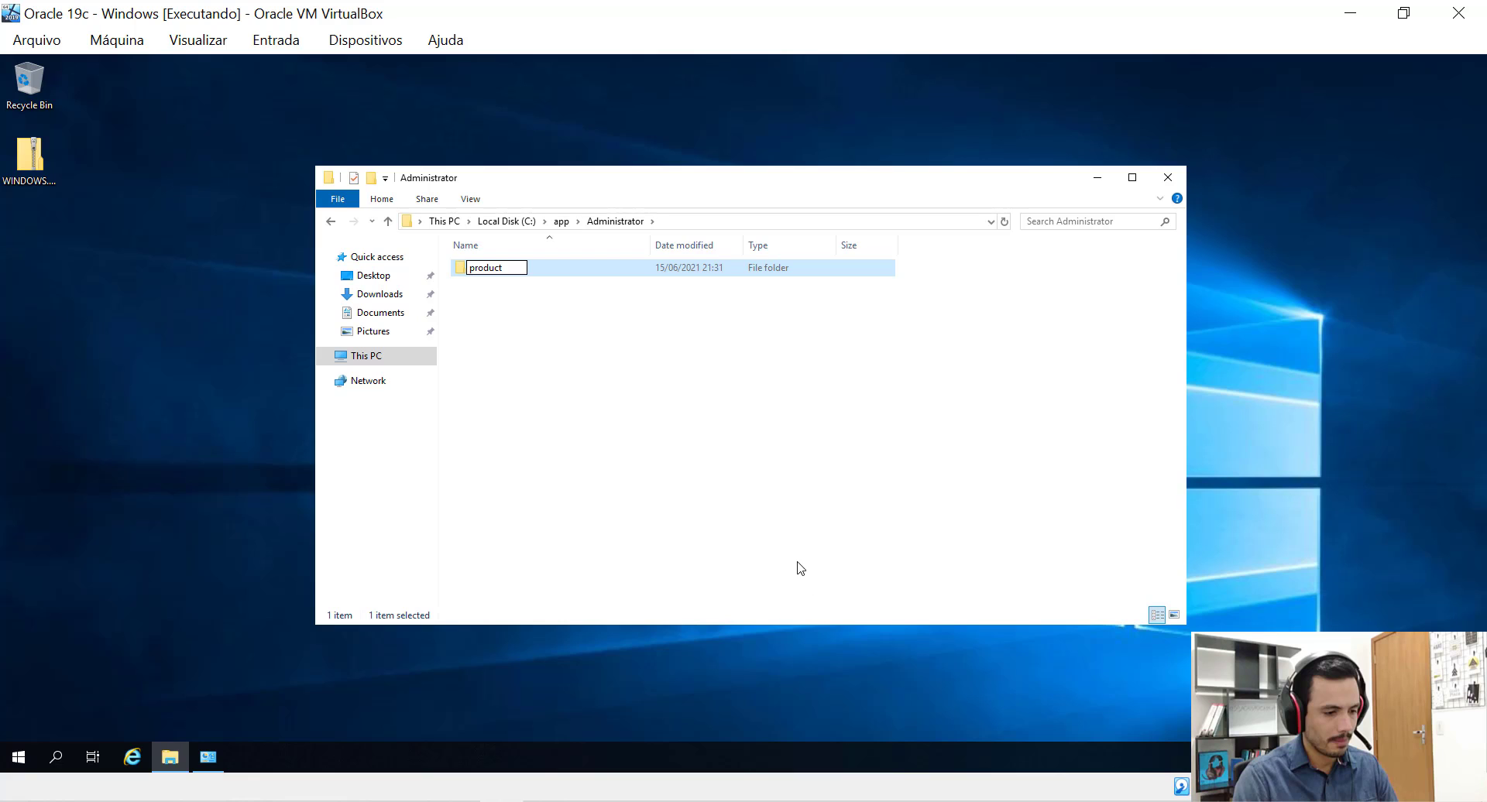
key(Return)
key(Return)
Create a 19.3.0.0 folder inside product and open it.
right_click(586, 358)
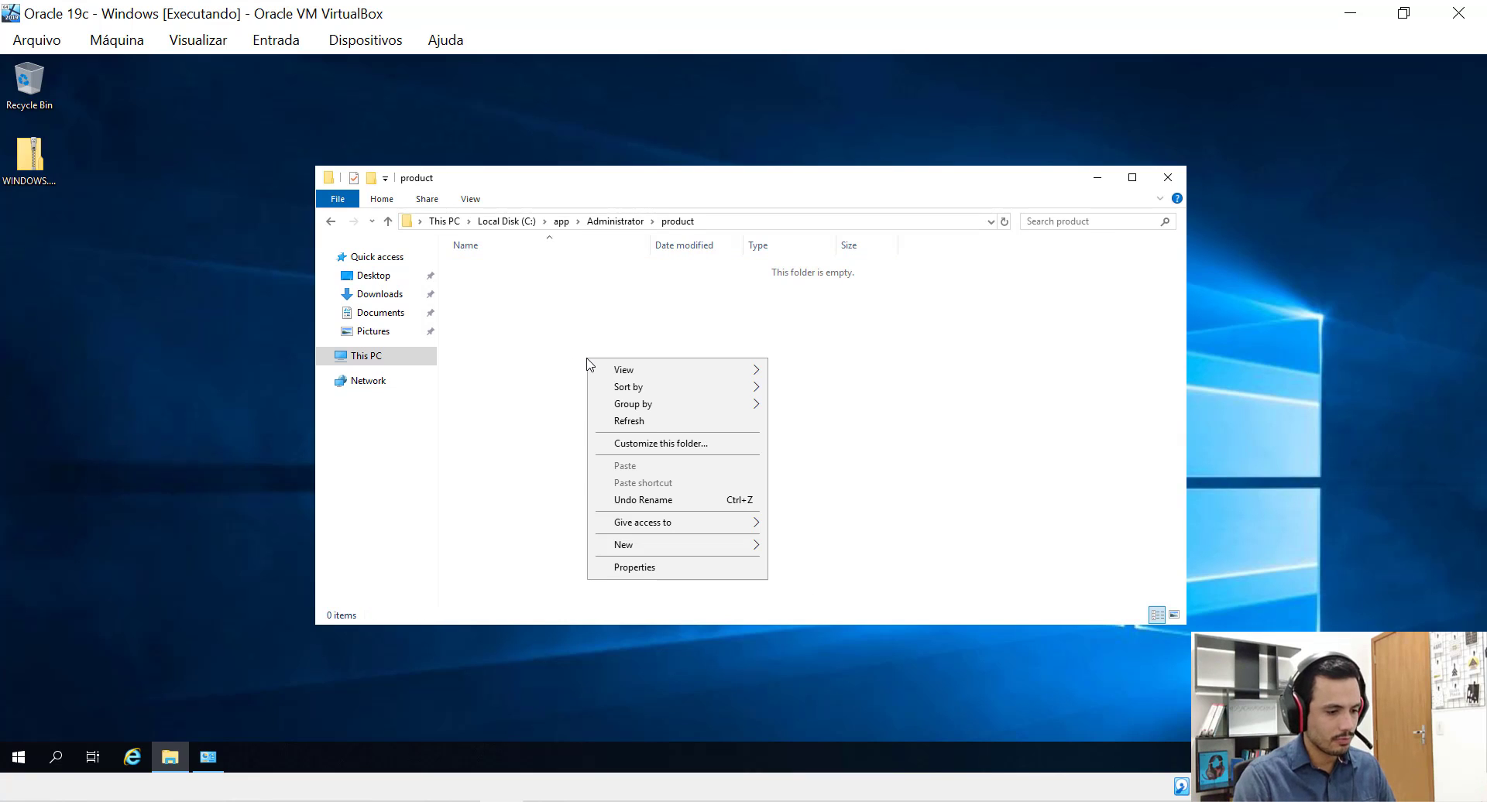
mouse_move(736, 552)
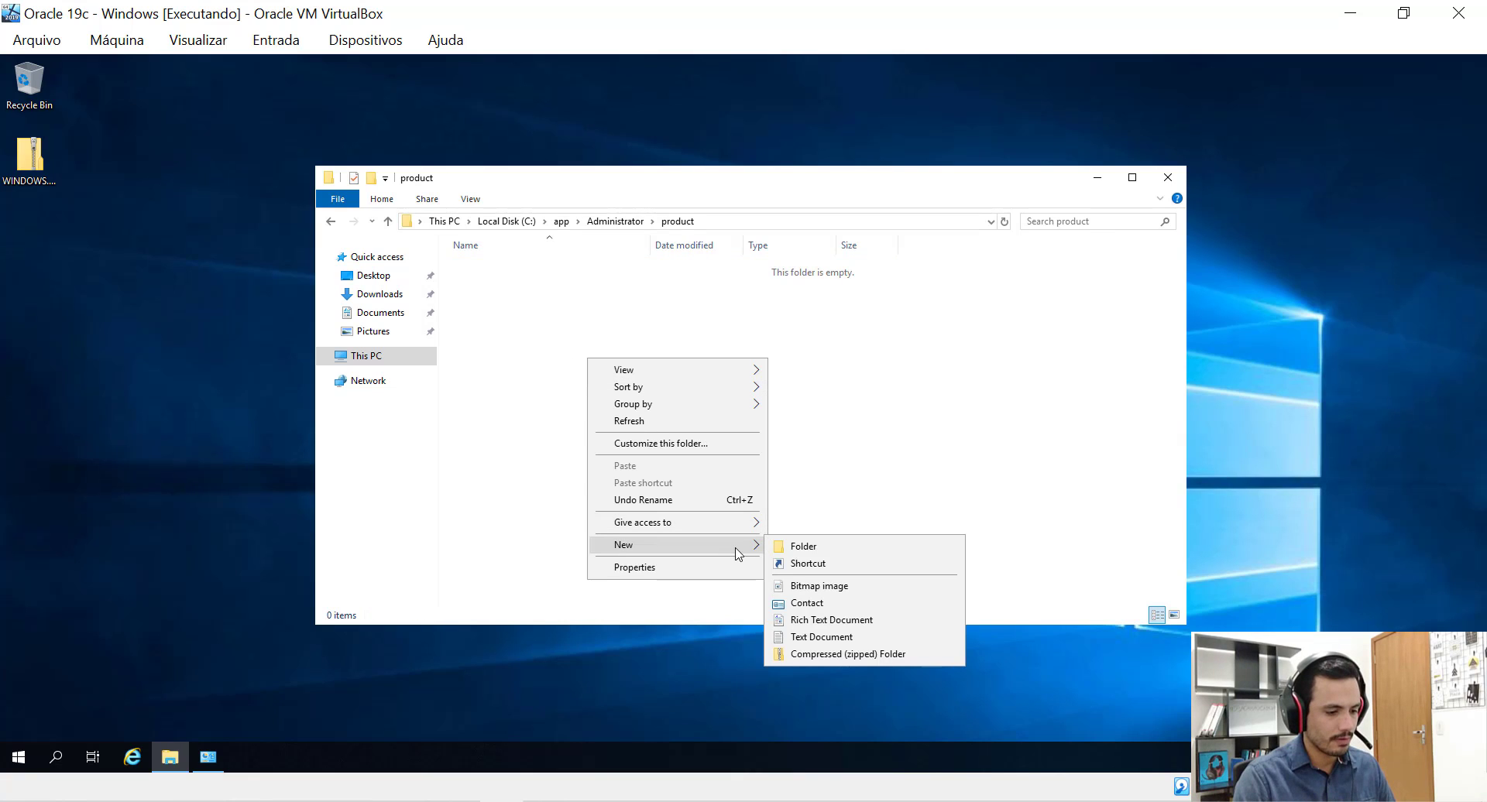
click(805, 548)
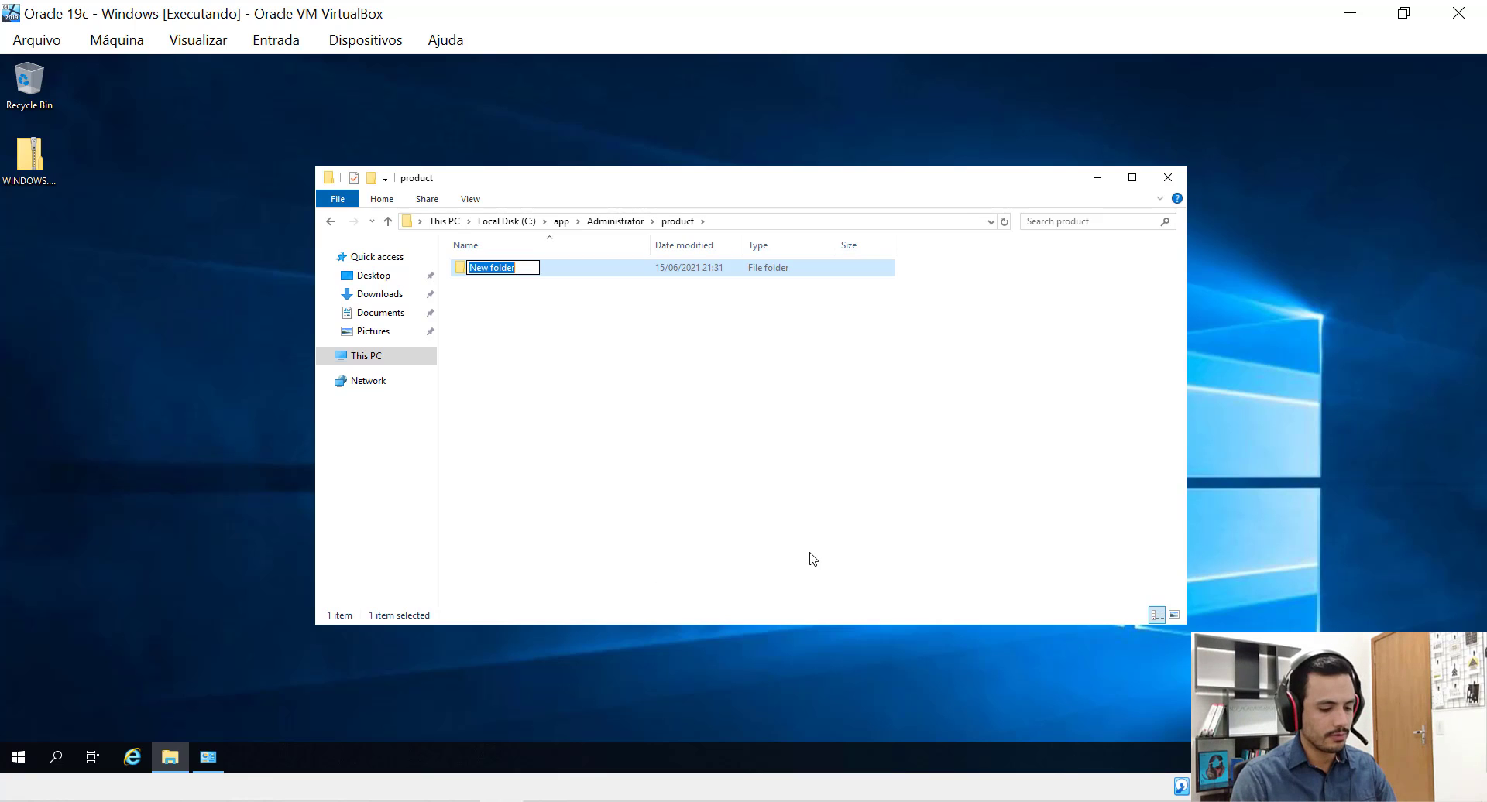
text(19)
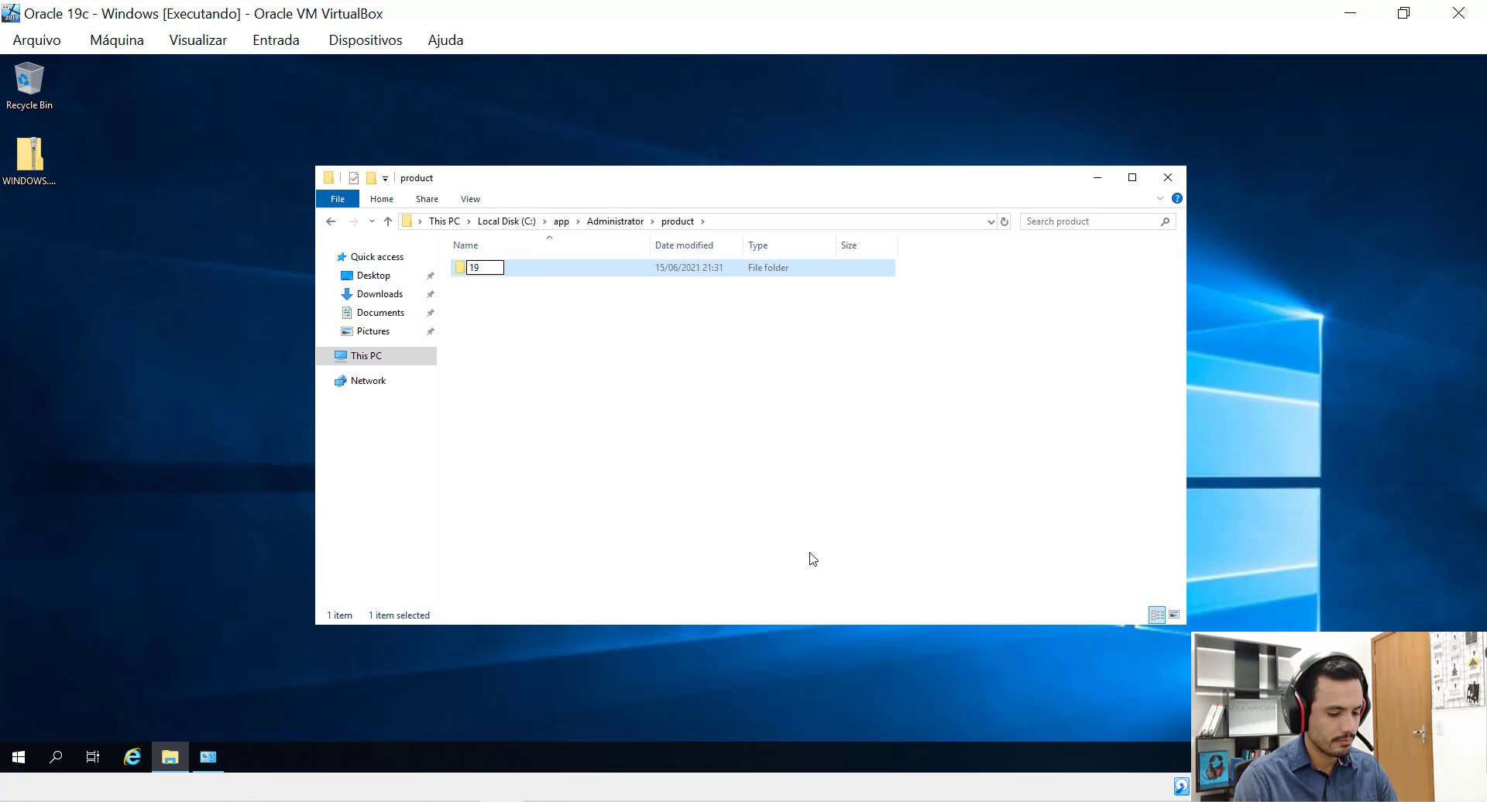
text(.3)
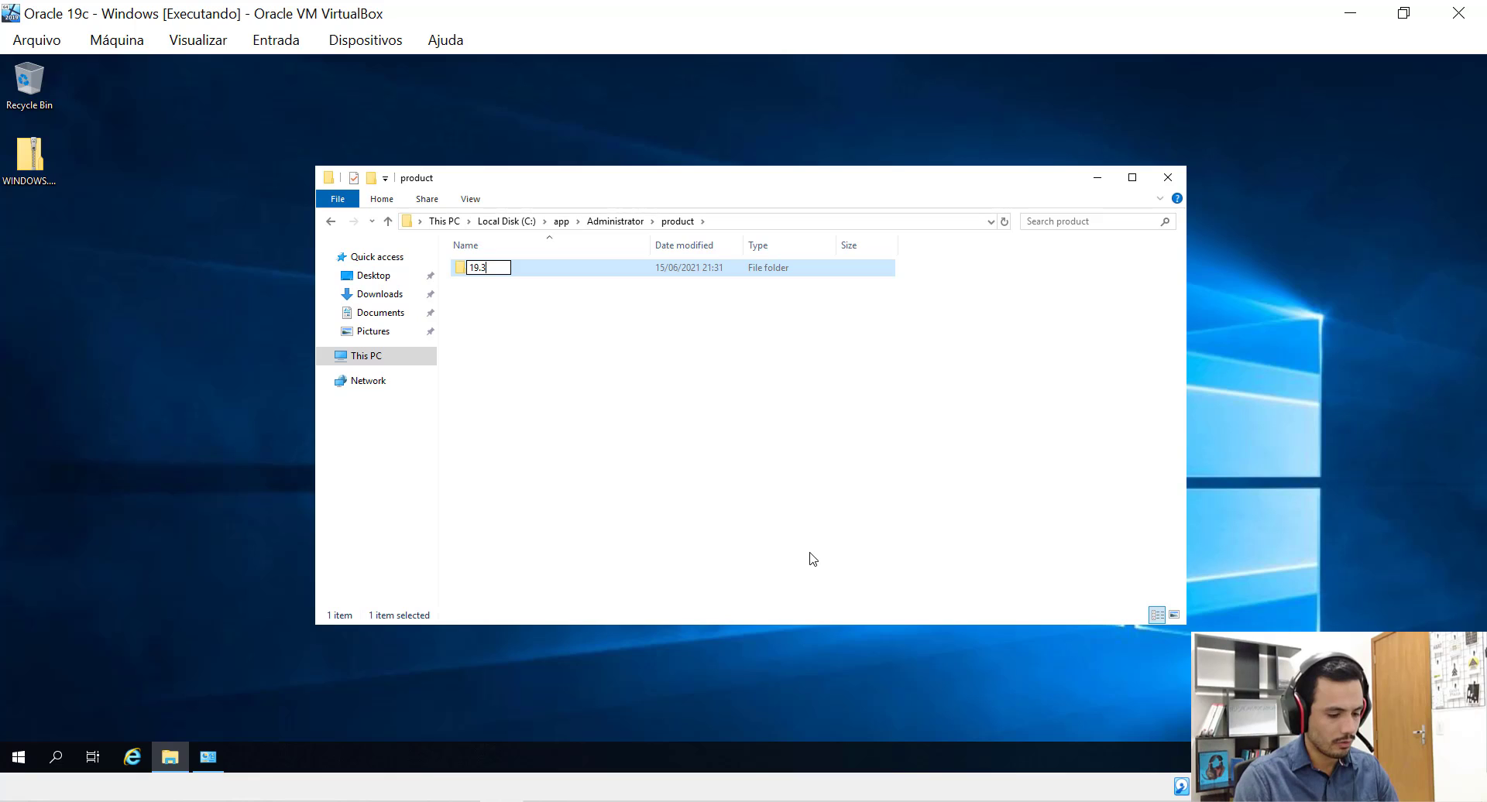
text(.0.0)
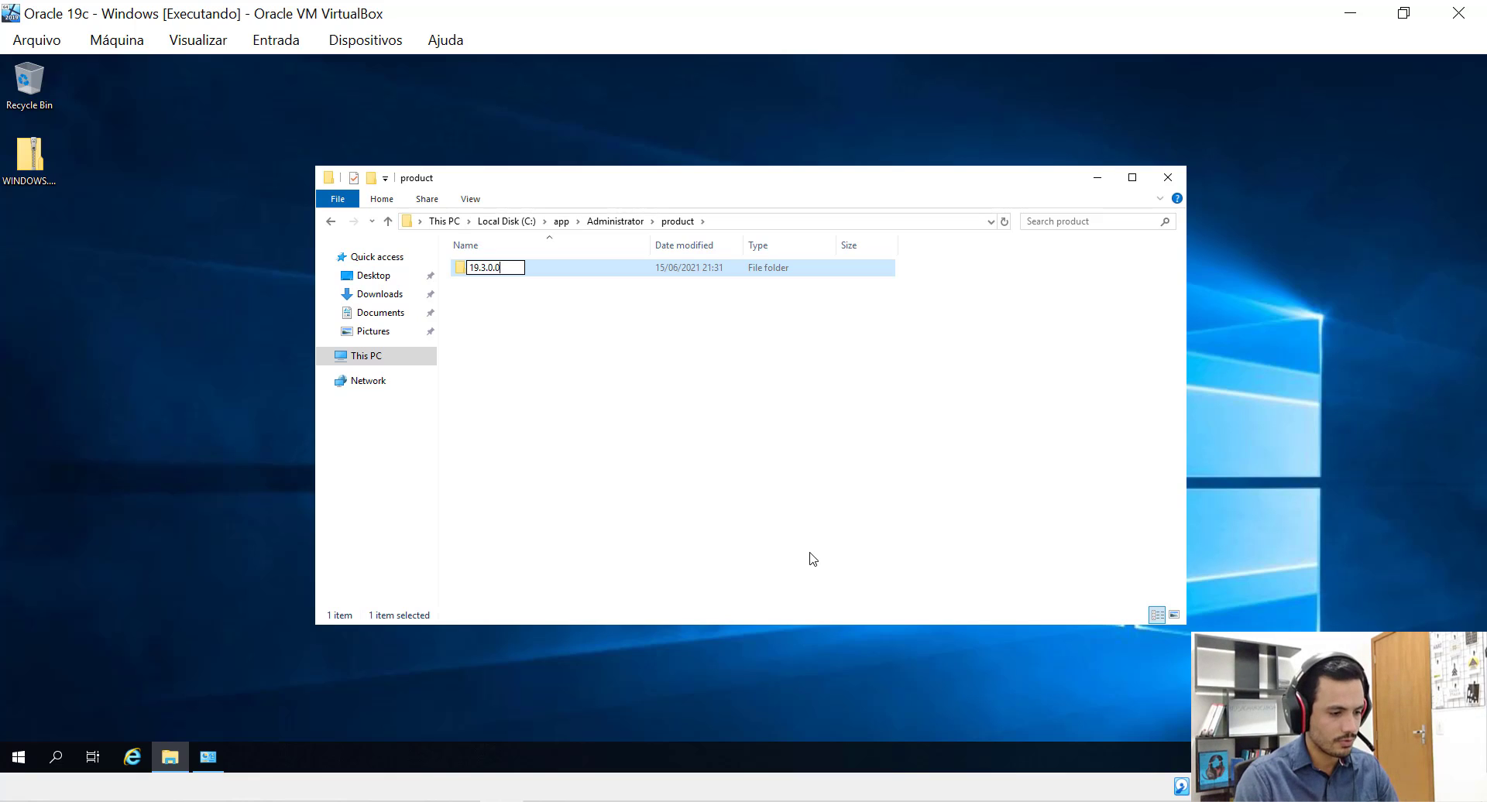
key(Return)
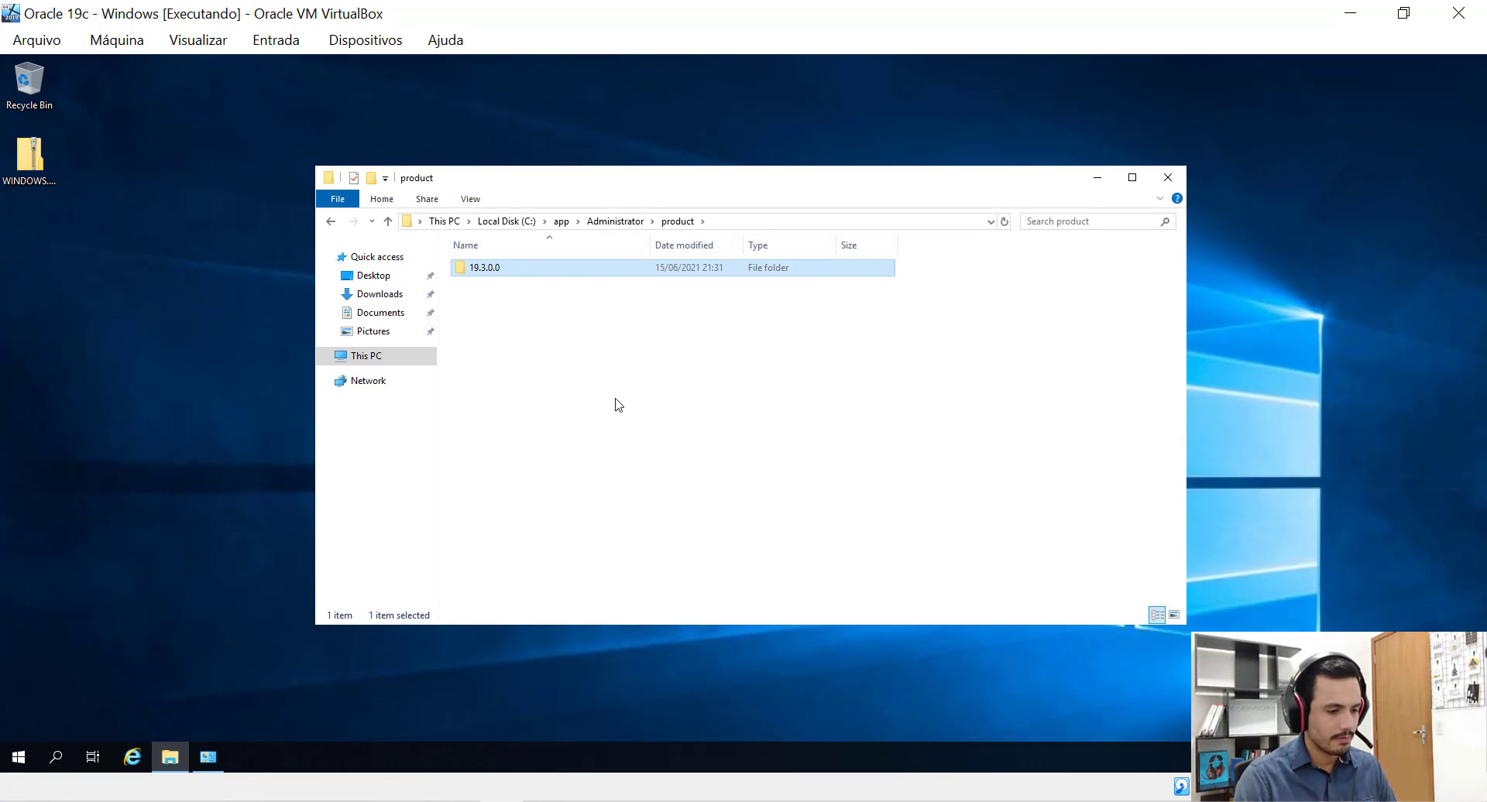
key(Return)
Create and open dbhome_1 inside 19.3.0.0, showing its full path C:\app\Administrator\product\19.3.0.0\dbhome_1.
right_click(571, 373)
mouse_move(705, 559)
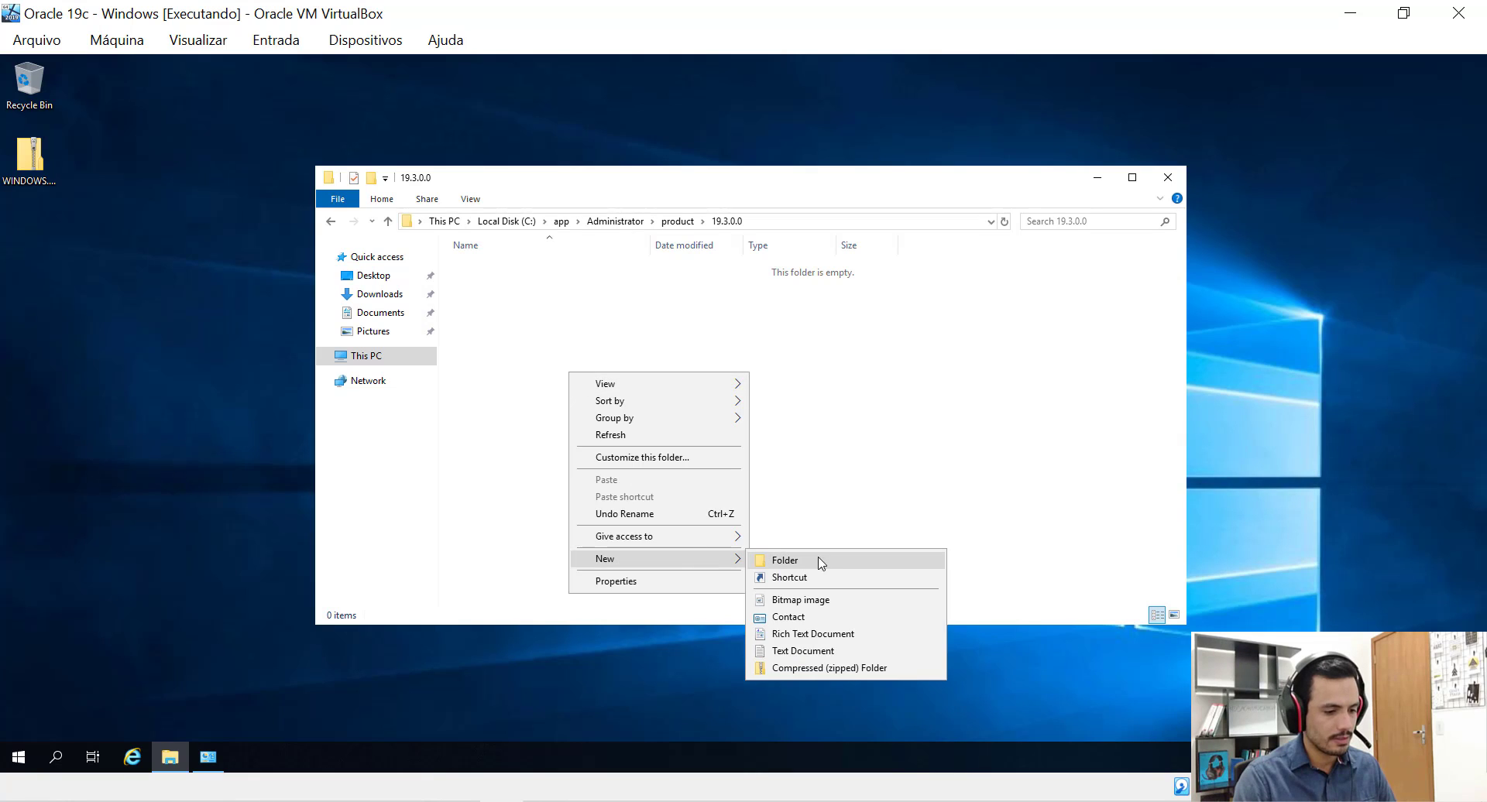
click(827, 563)
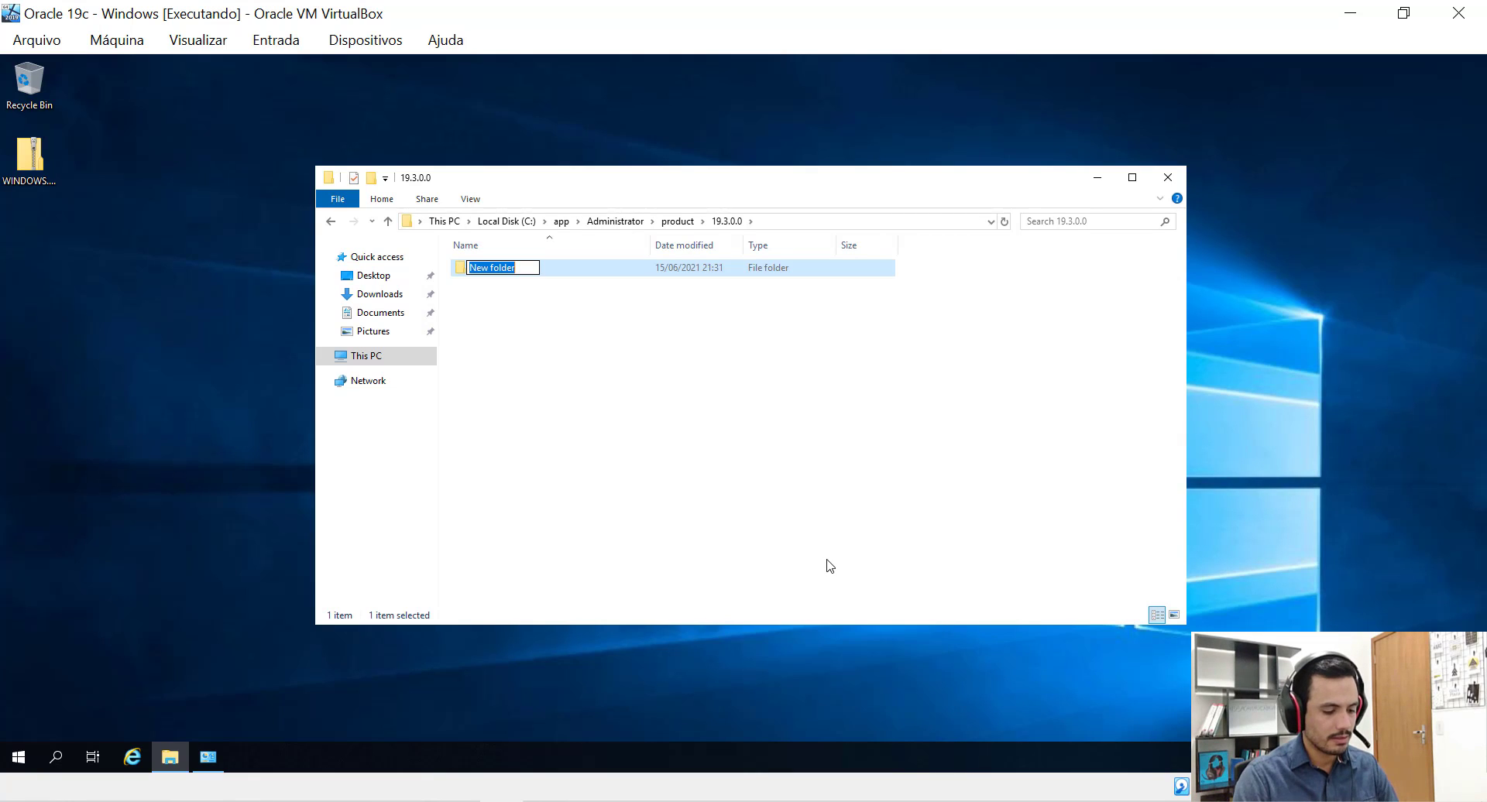
text(dbhom)
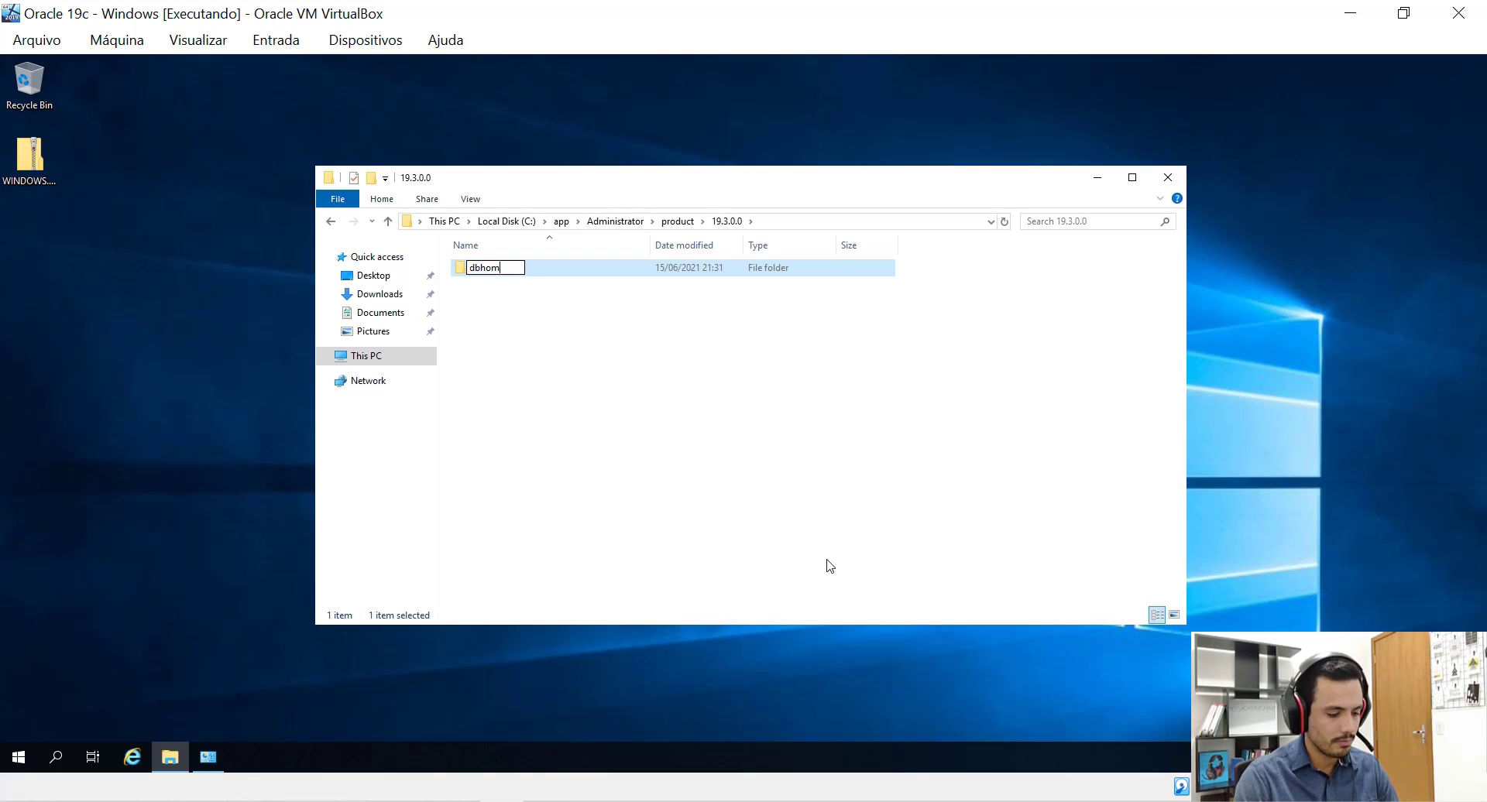
text(e_1)
key(BackSpace)
key(BackSpace)
key(BackSpace)
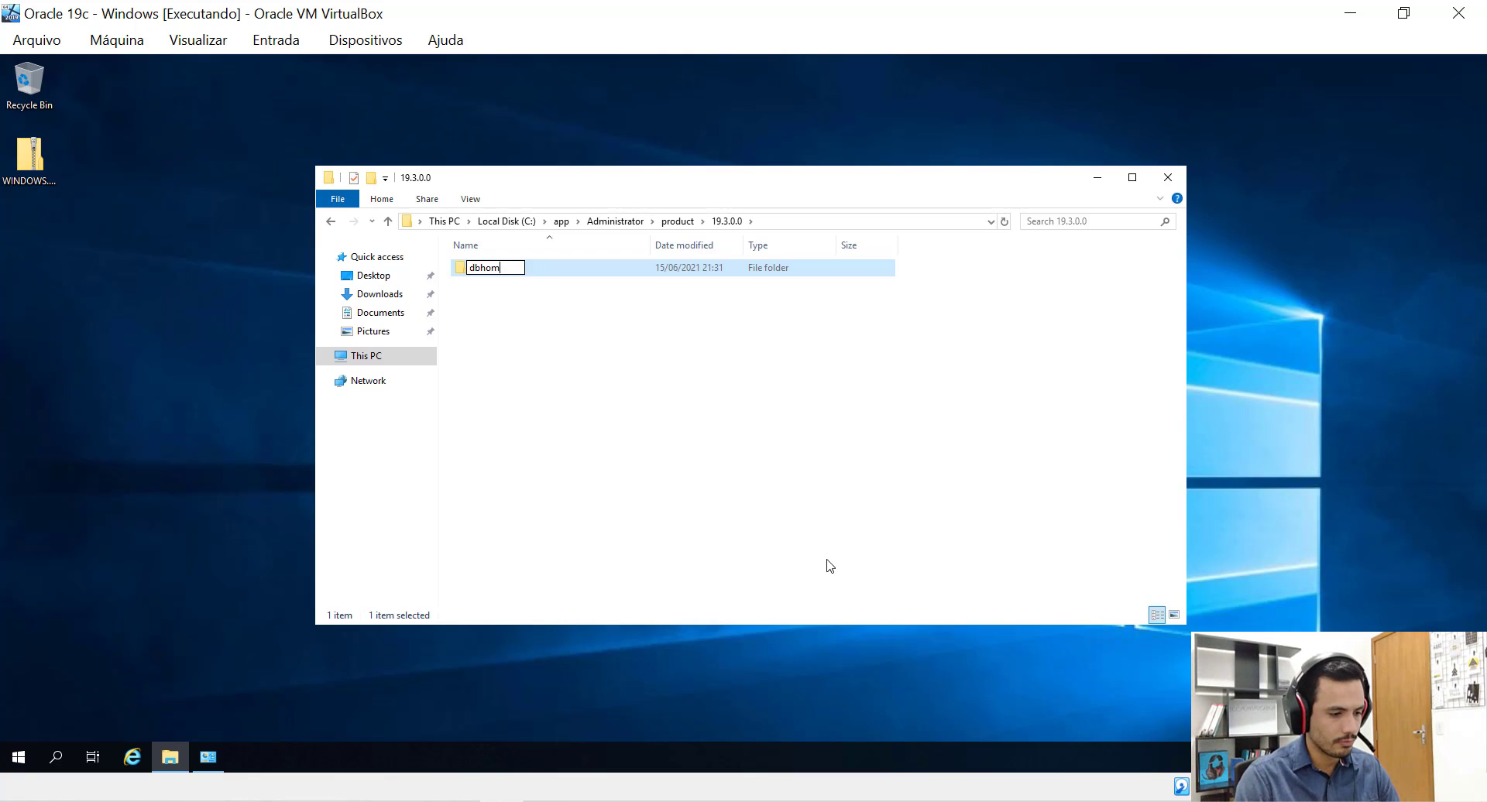
text(e_1)
key(Return)
key(Return)
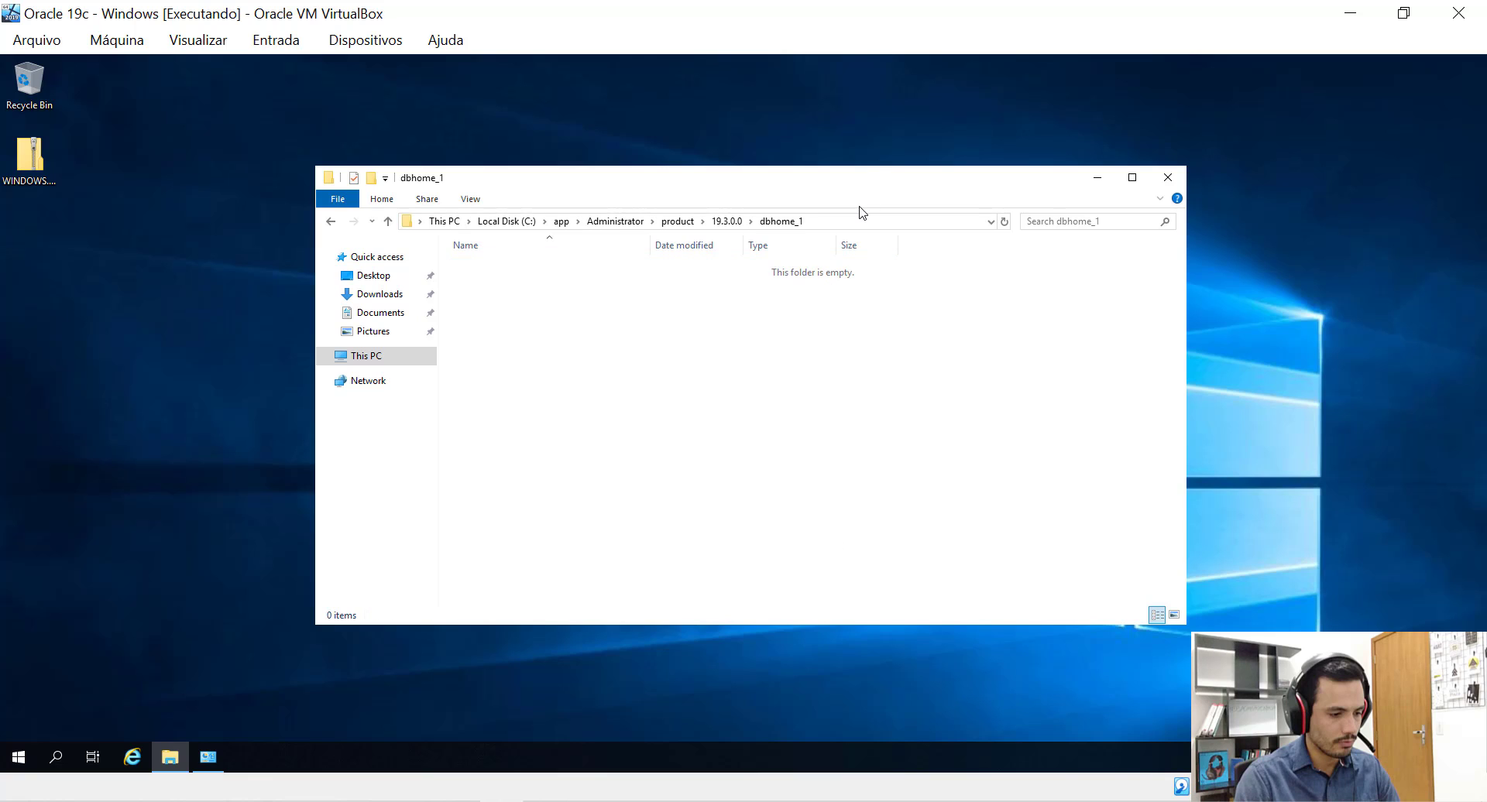
click(863, 221)
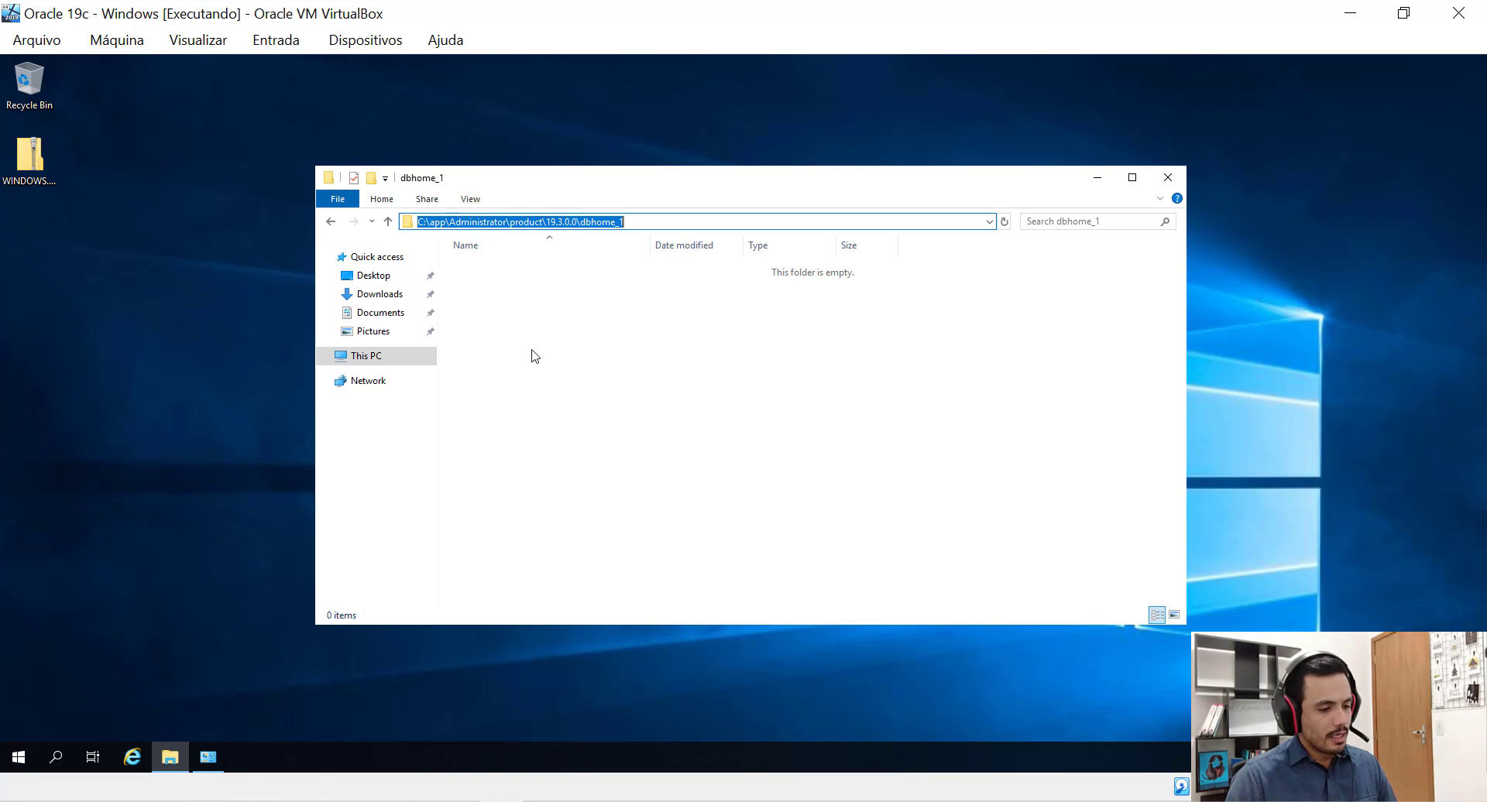
click(42, 178)
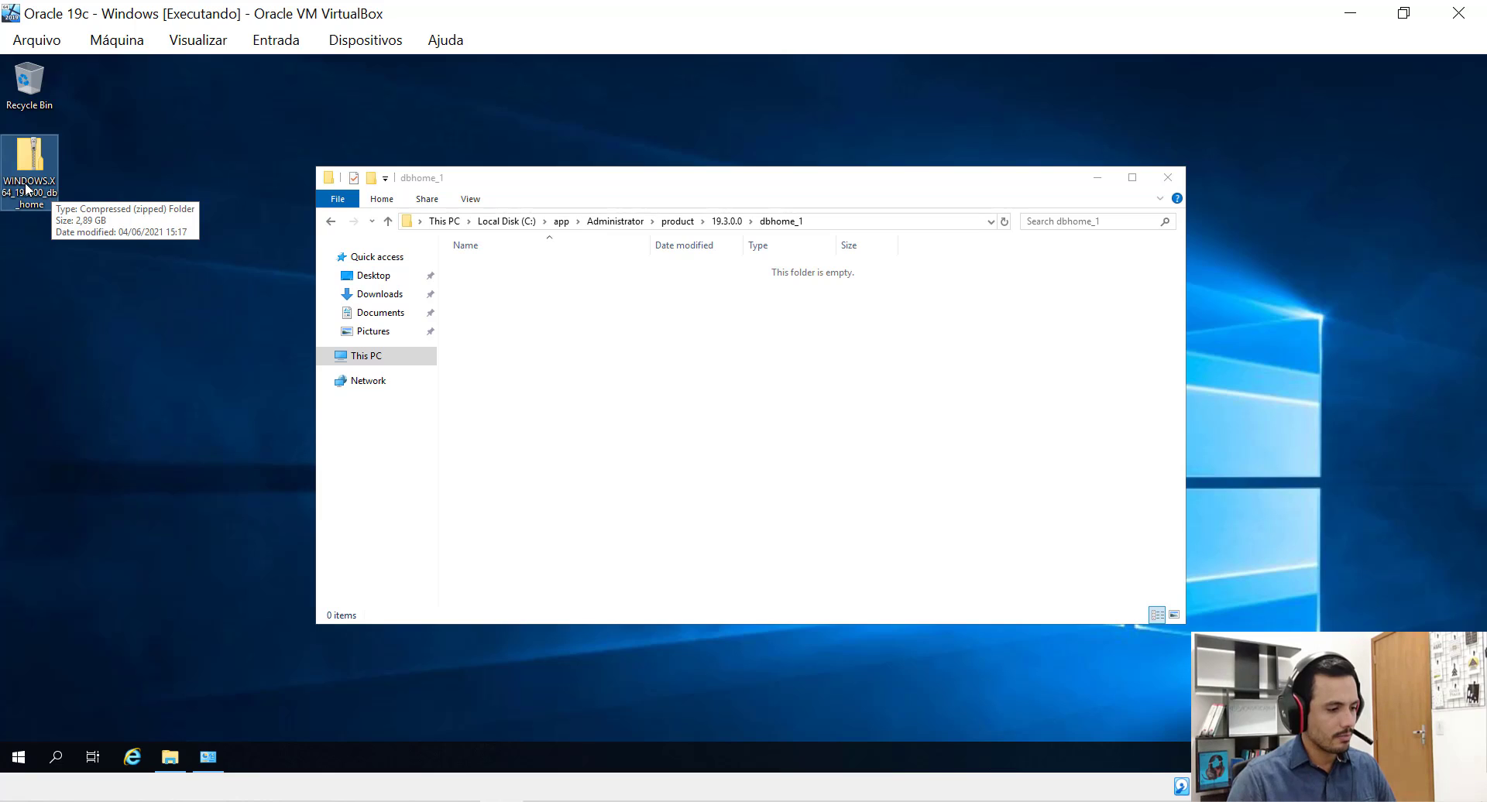
Start Extract All on the WINDOWS.X64_193000_db_home zip on the desktop.
right_click(26, 182)
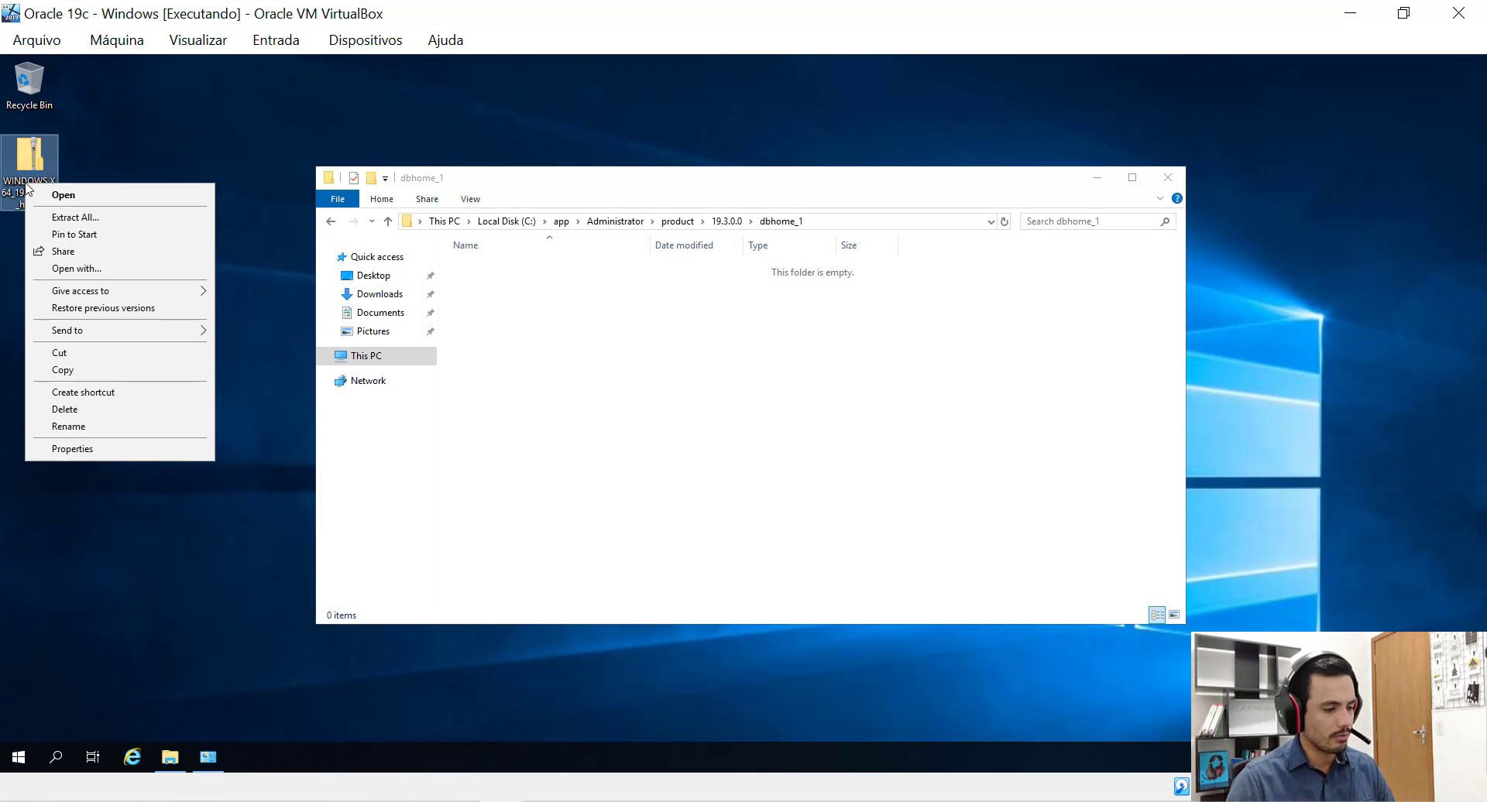
click(68, 220)
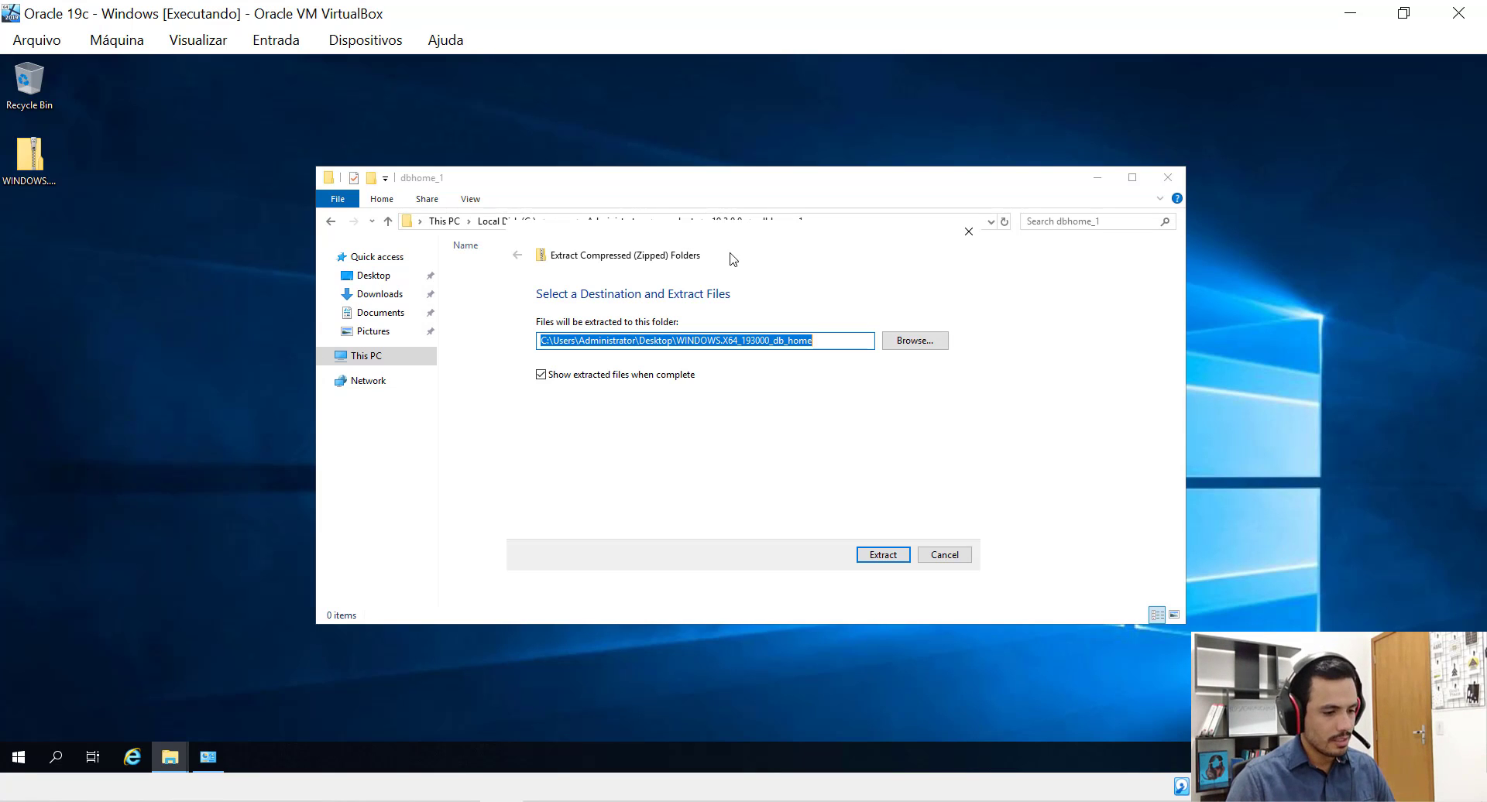
drag(720, 269, 364, 360)
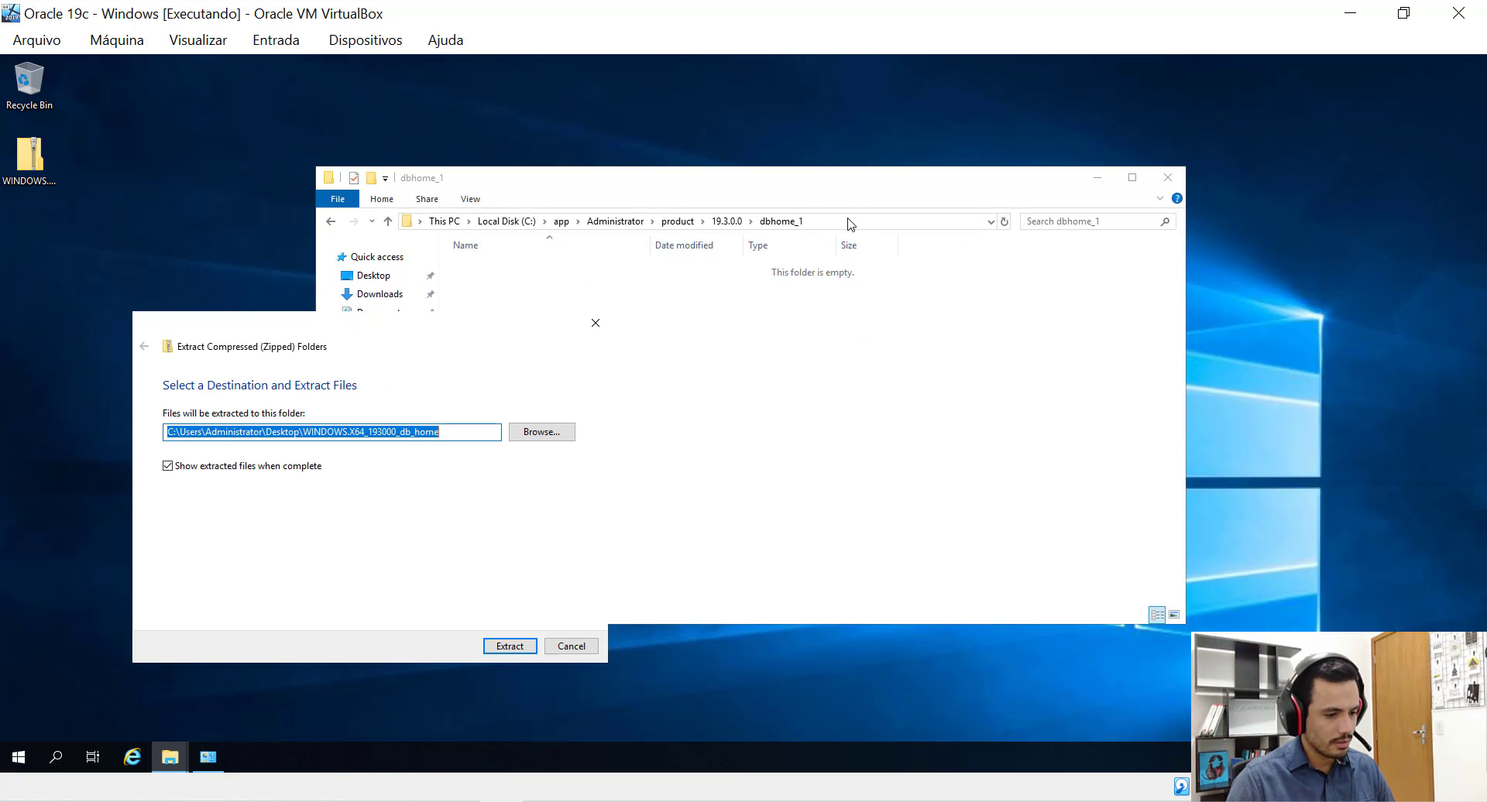
Extract the archive into C:\app\Administrator\product\19.3.0.0\dbhome_1.
click(540, 434)
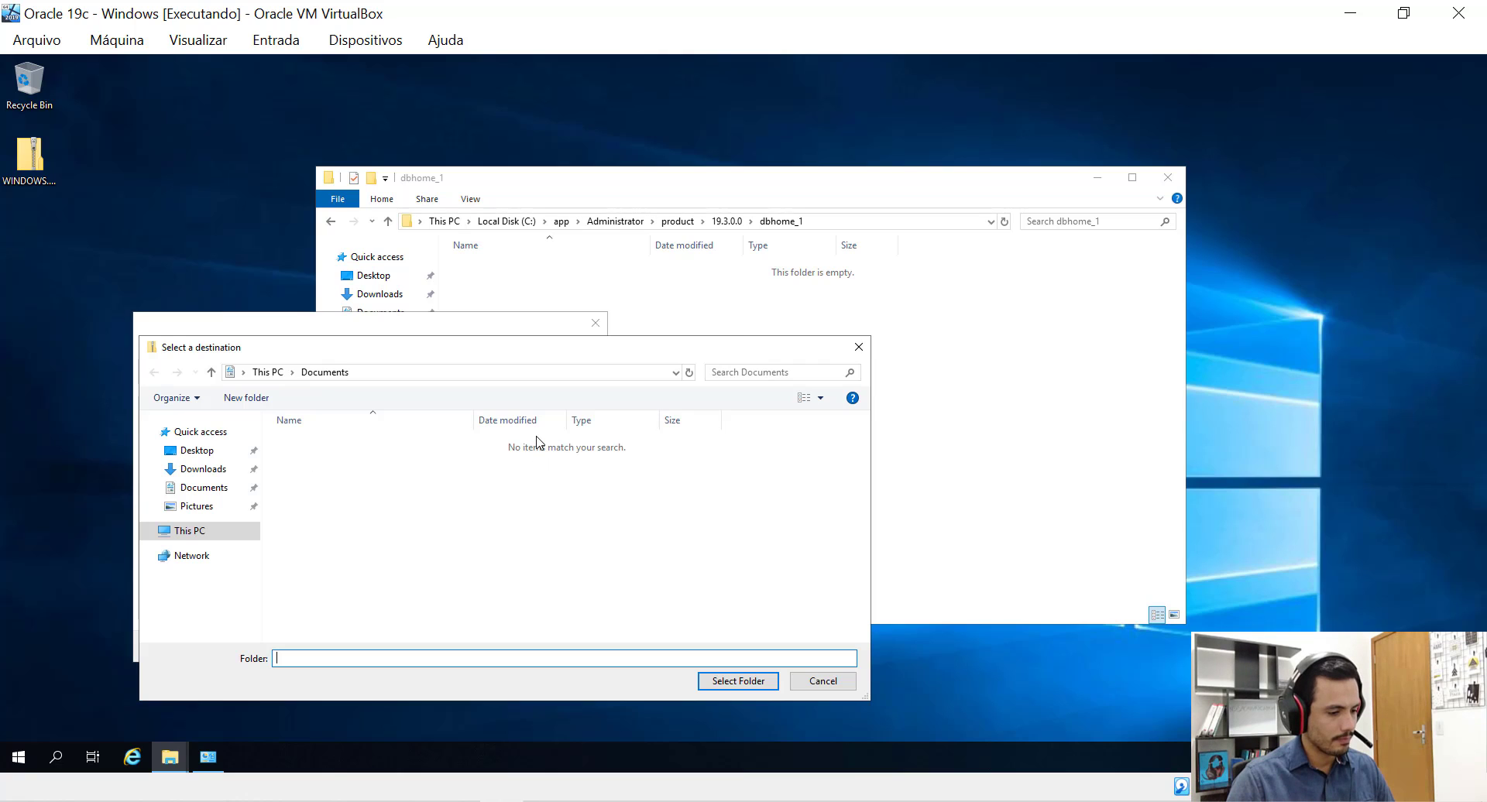
click(219, 538)
double_click(357, 603)
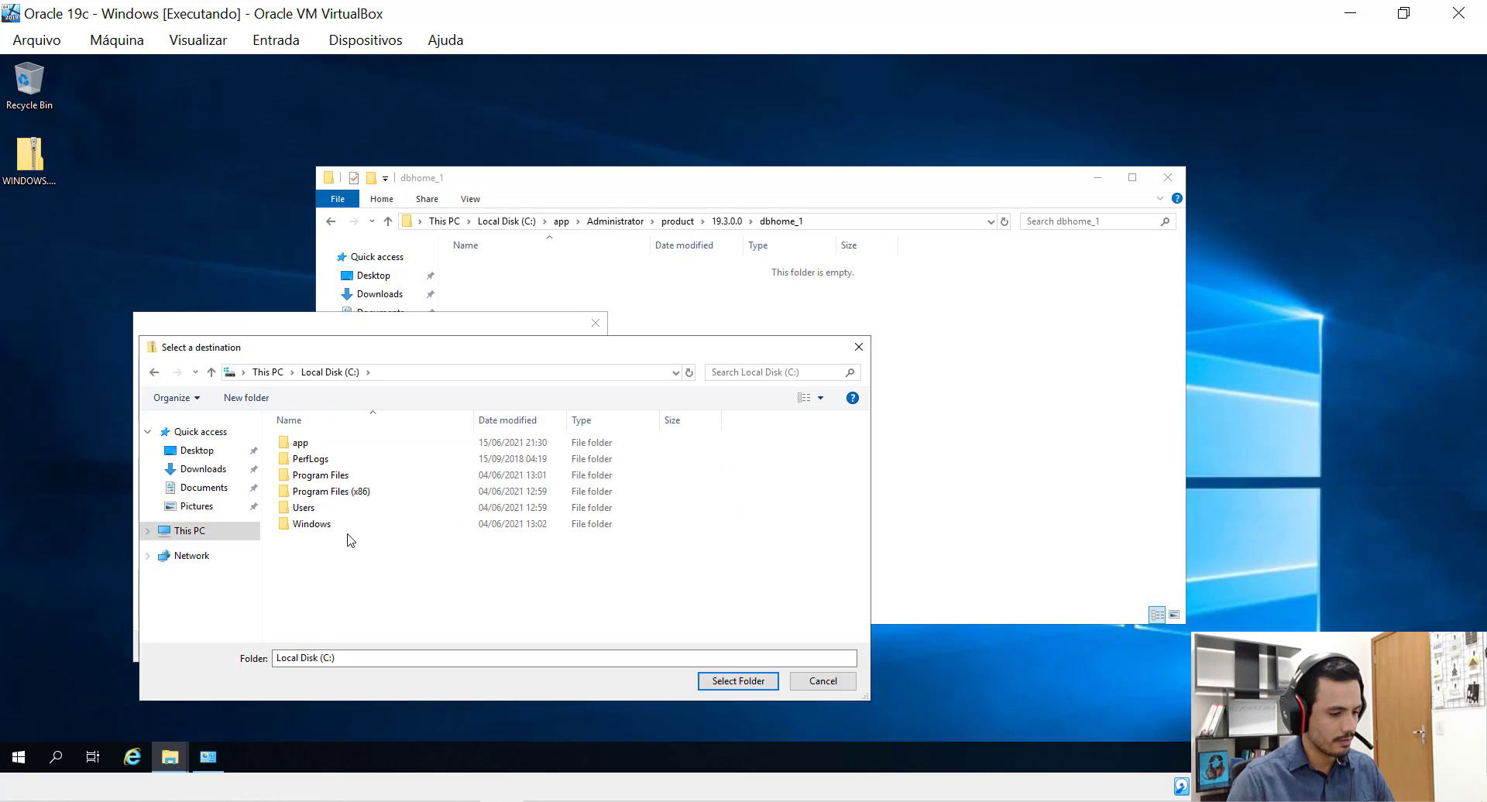
double_click(302, 443)
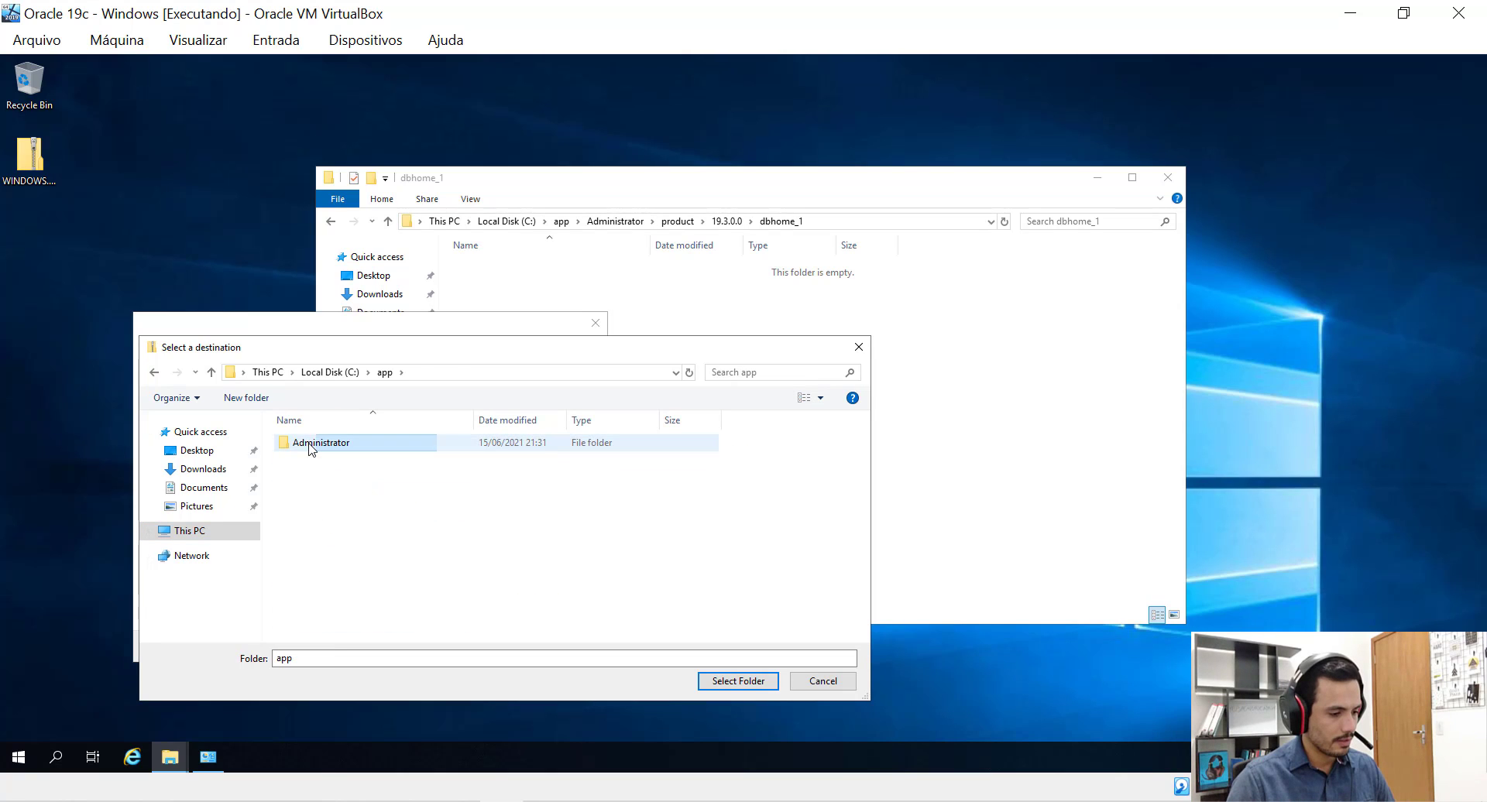
double_click(310, 444)
double_click(310, 445)
double_click(311, 445)
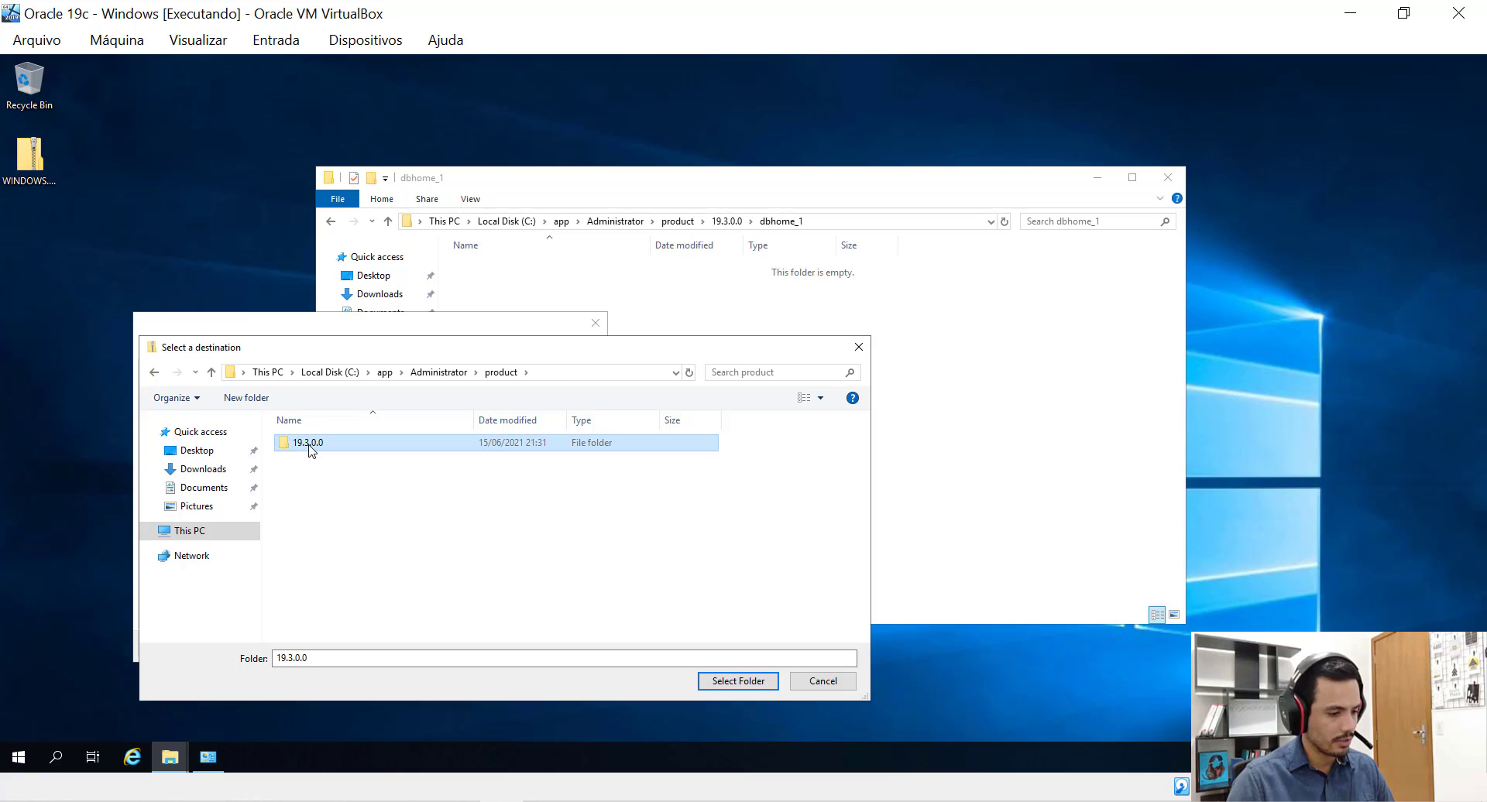
click(311, 445)
double_click(311, 445)
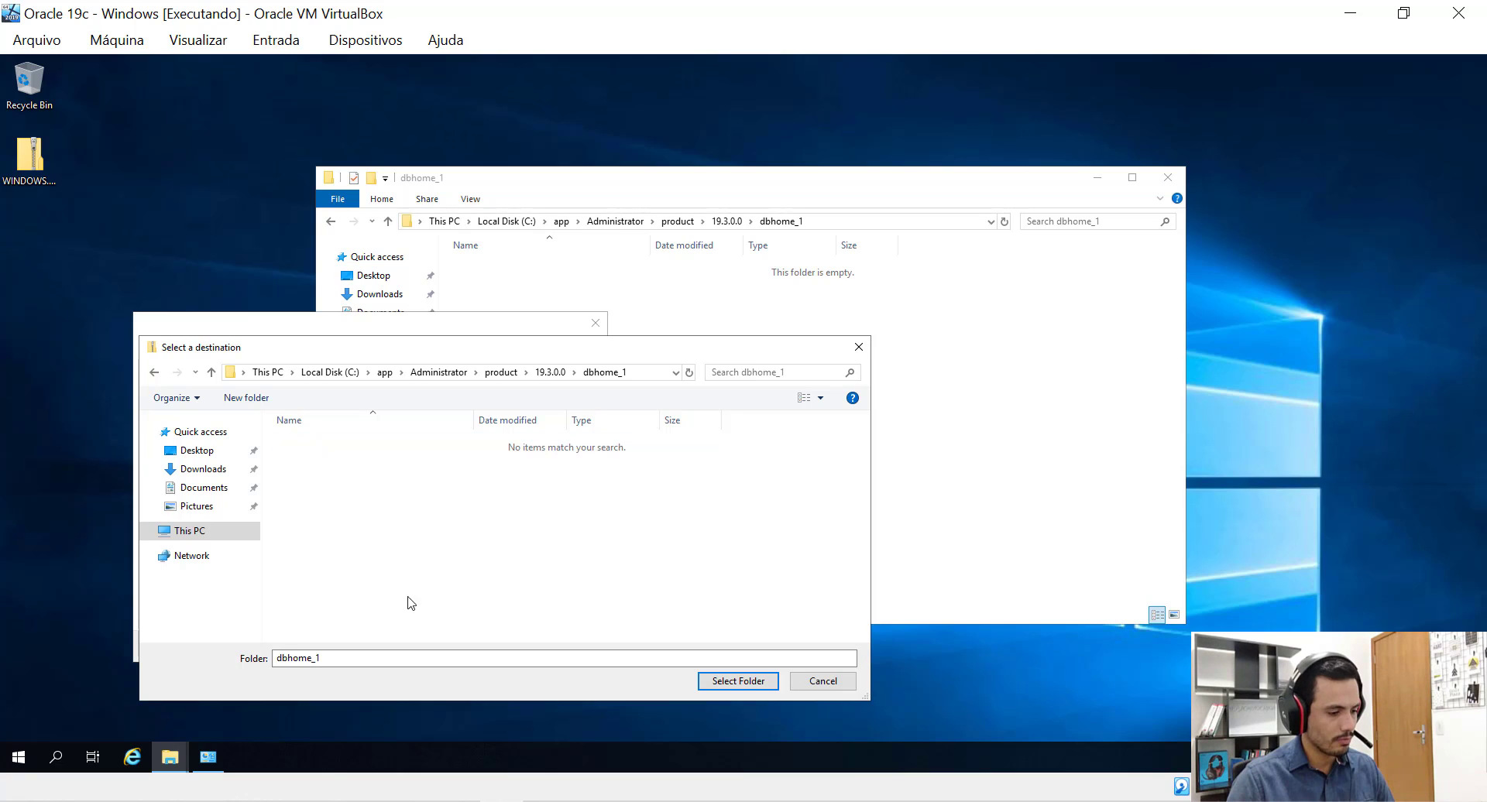
click(708, 684)
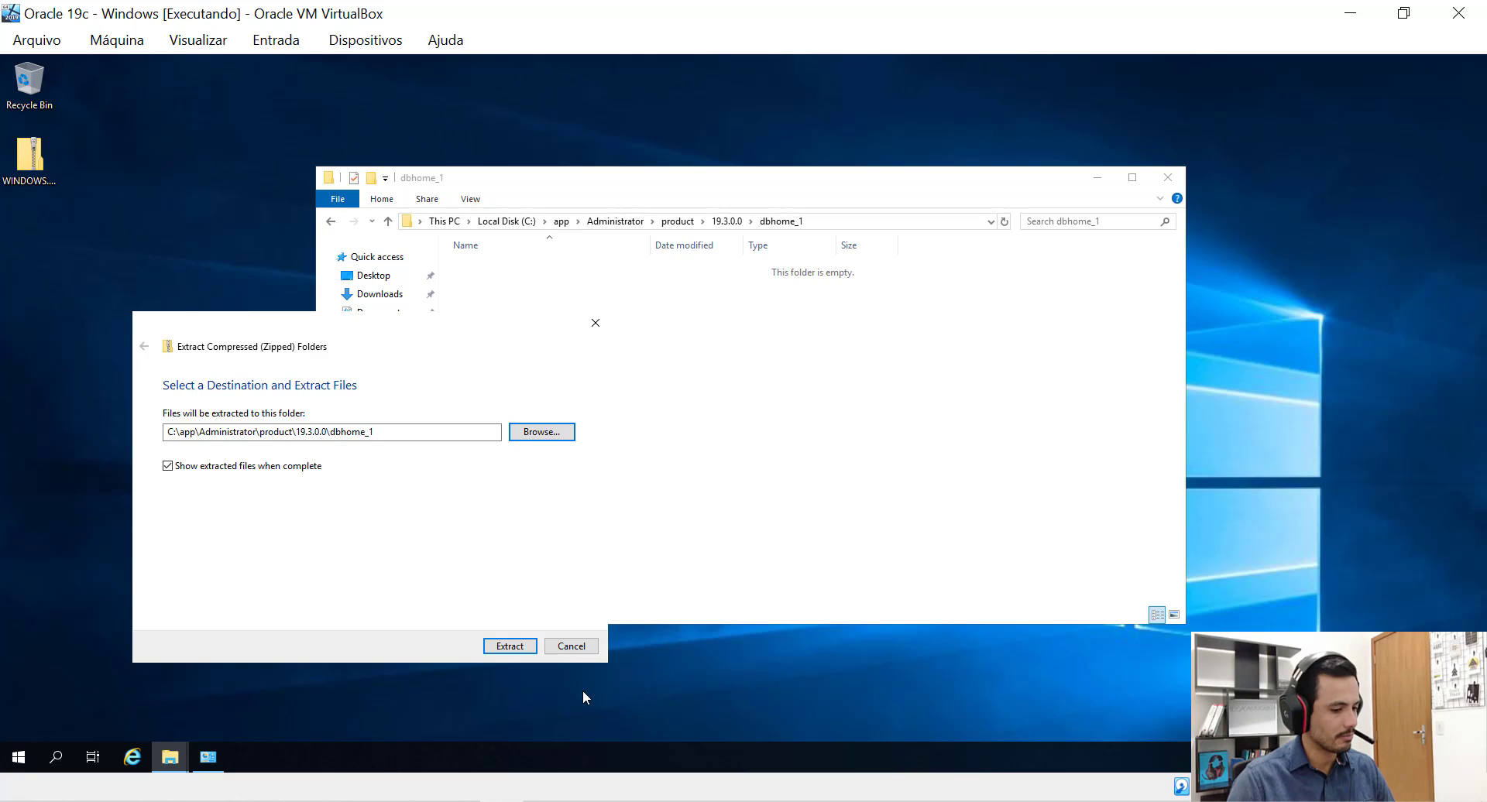
click(509, 647)
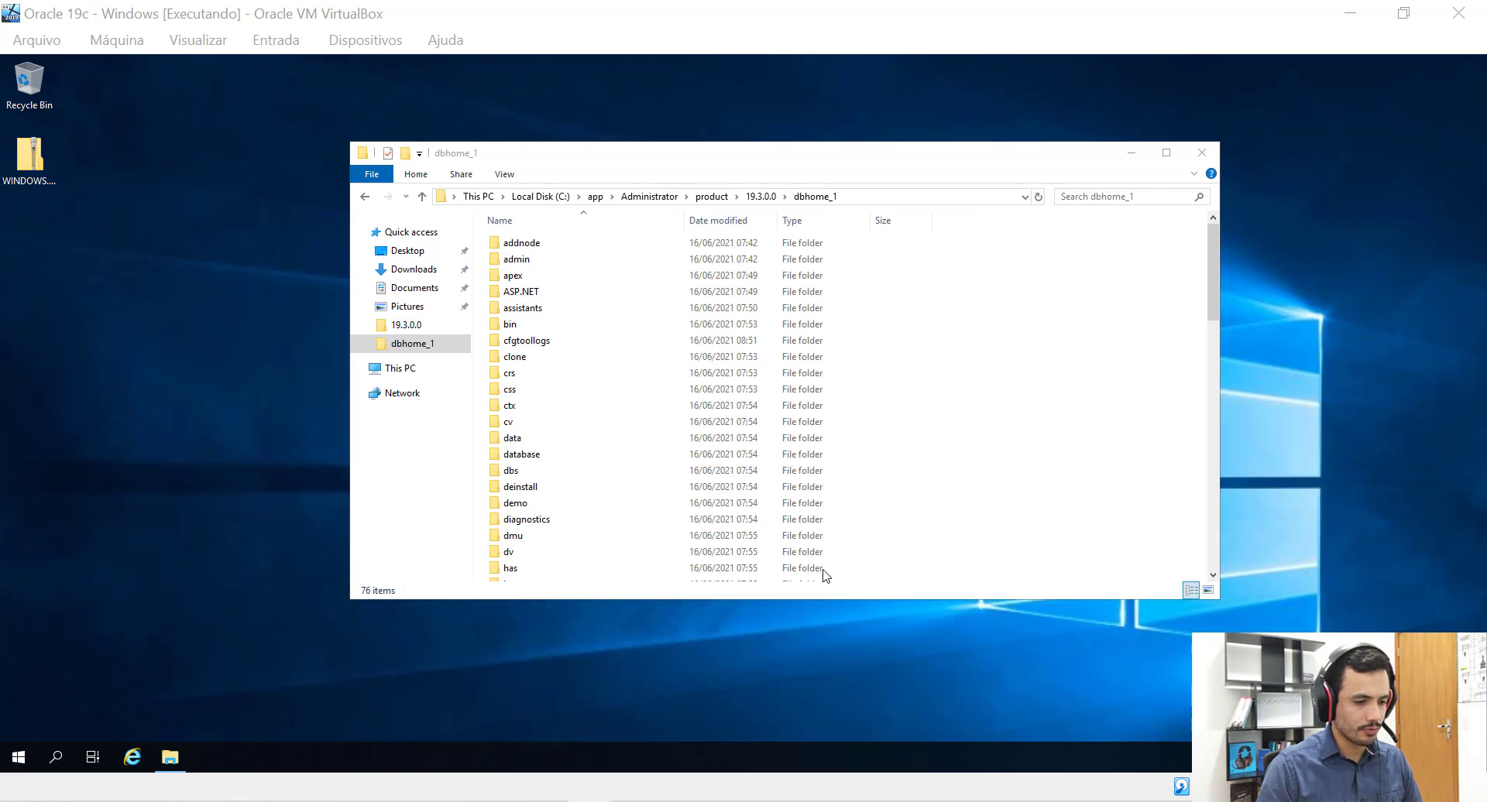
Scroll the dbhome_1 listing to the end and select the 282 KB setup application.
click(854, 160)
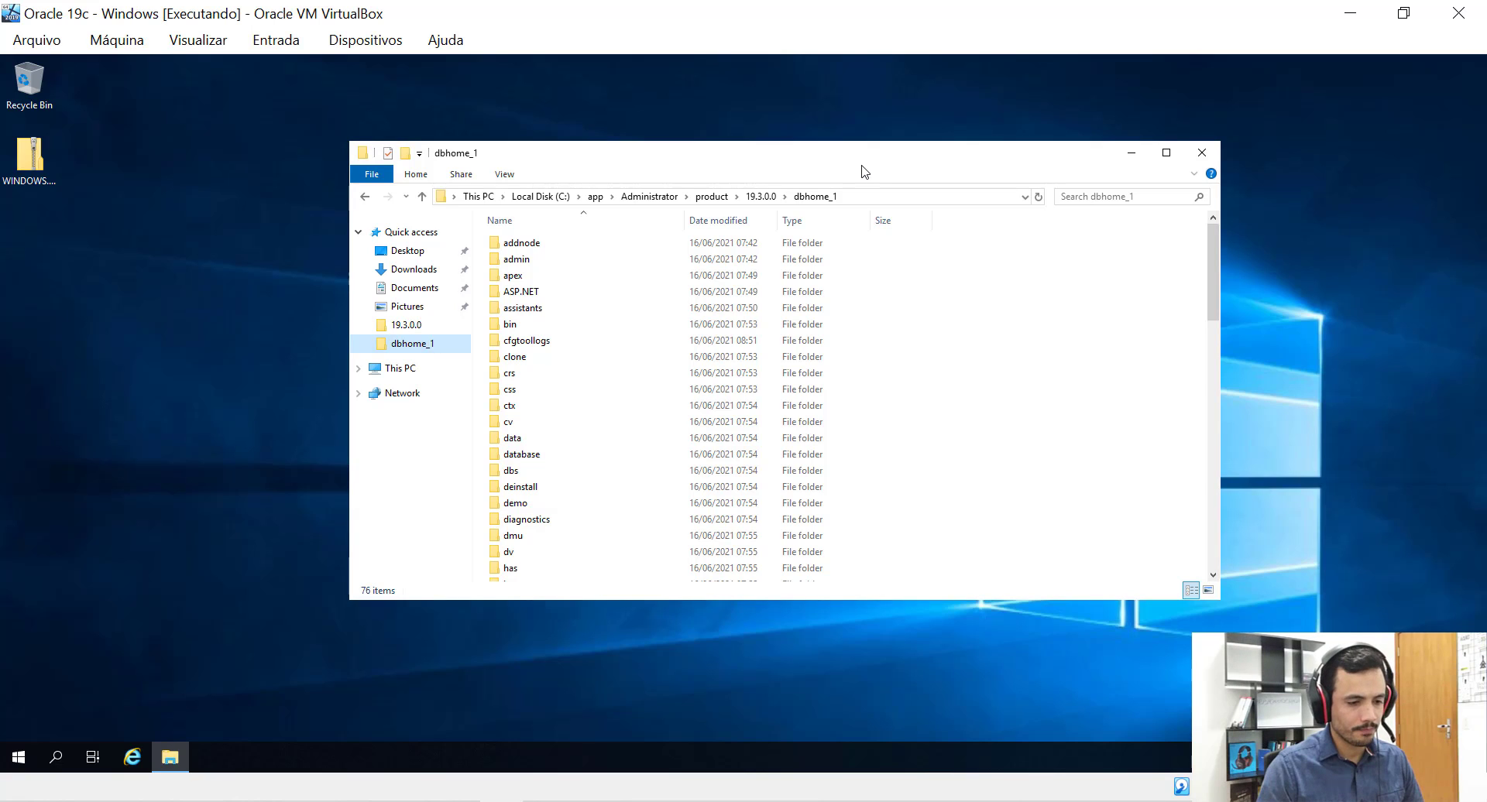
drag(864, 158, 893, 172)
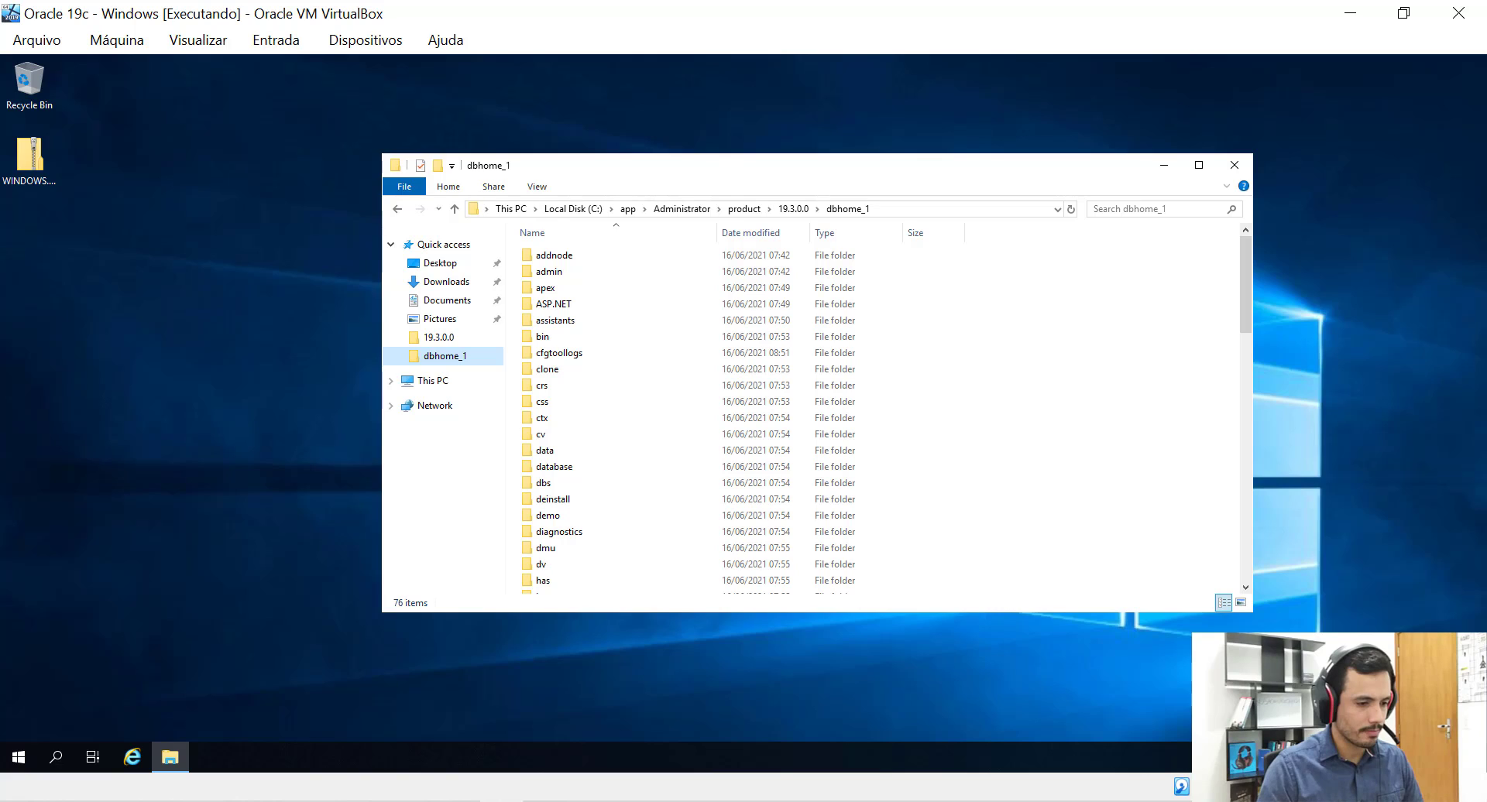
drag(733, 176, 719, 179)
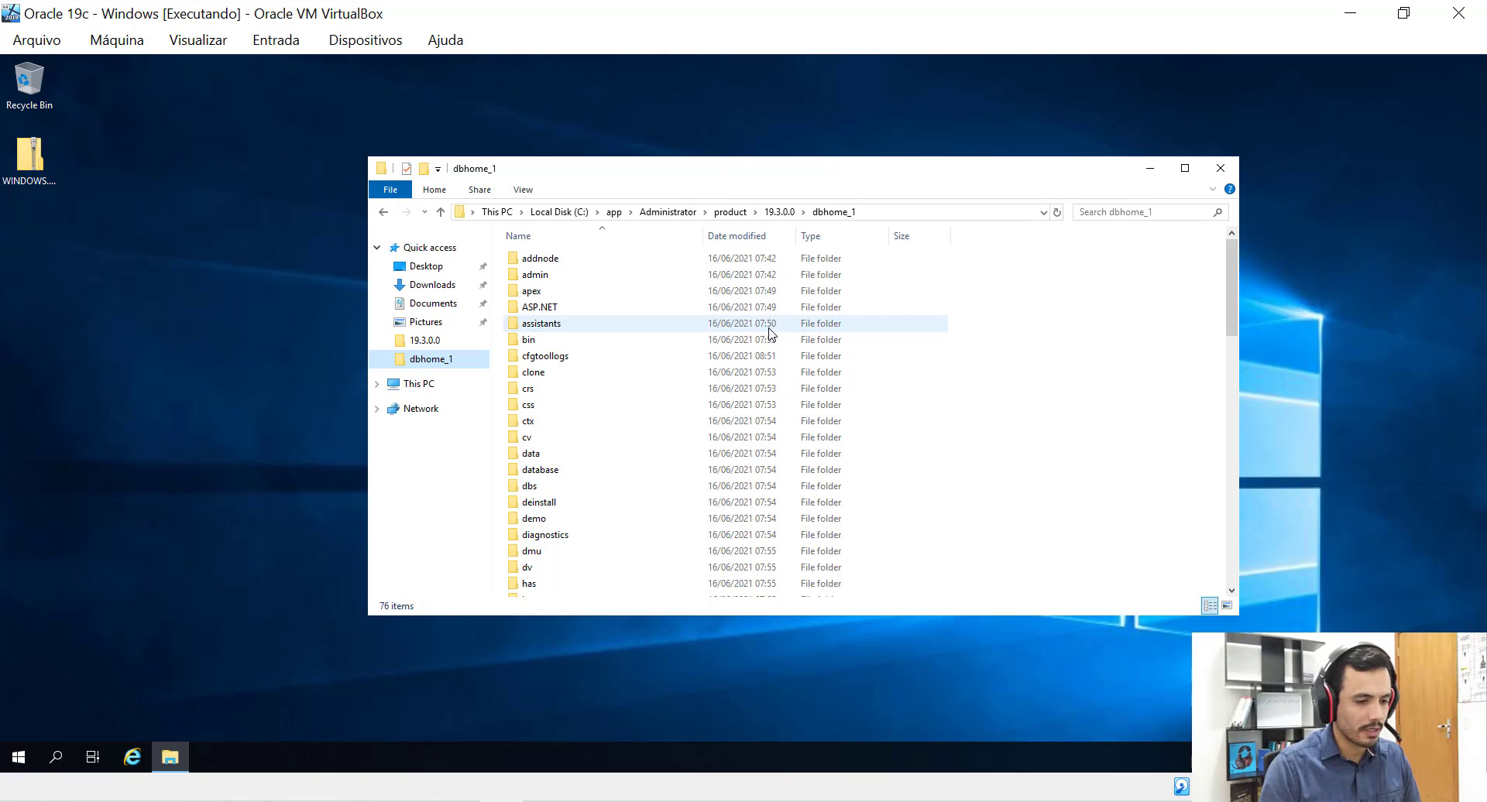
scroll(772, 335, down, 2)
scroll(771, 335, down, 7)
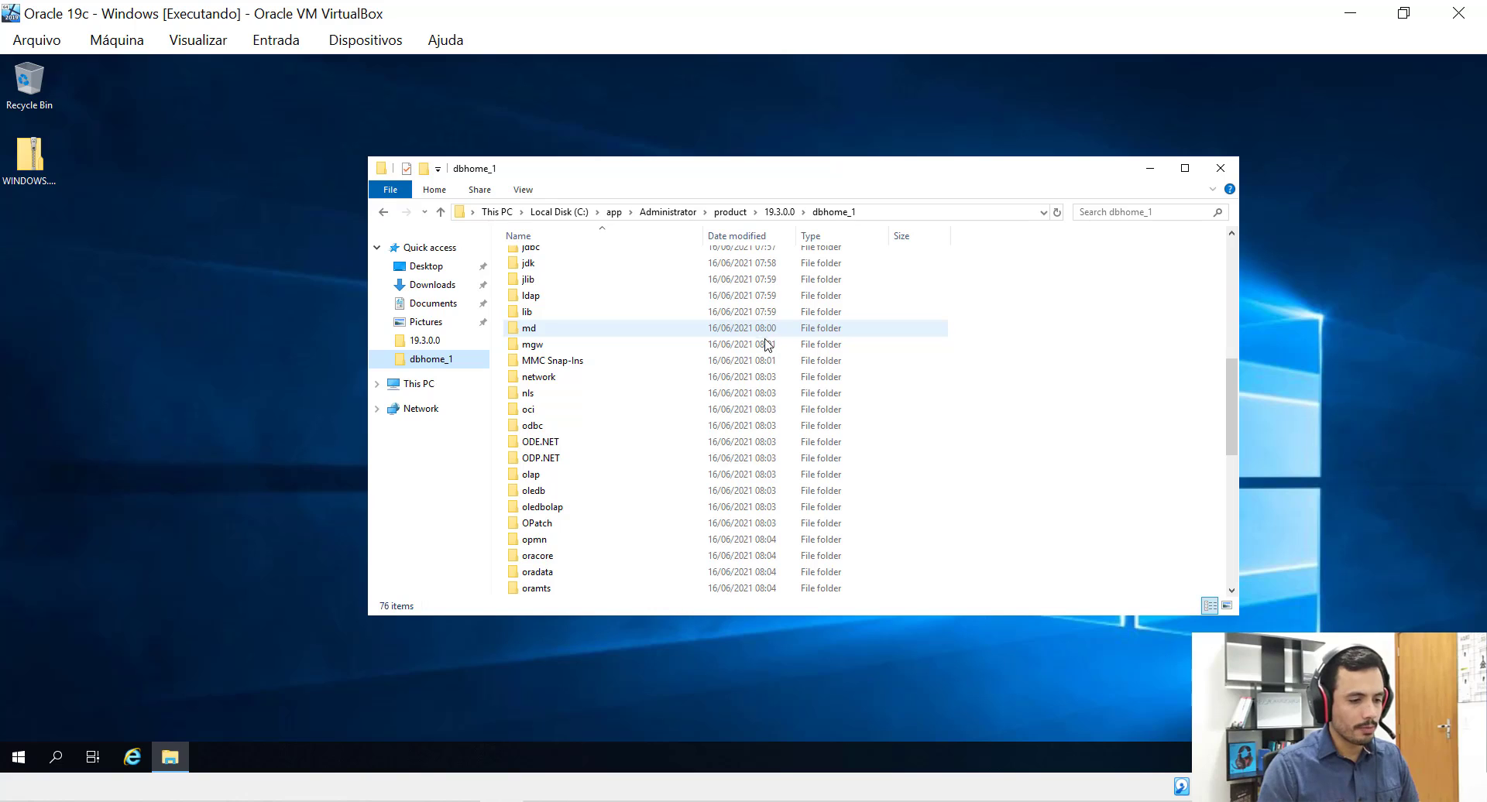
scroll(770, 344, down, 9)
scroll(767, 349, up, 17)
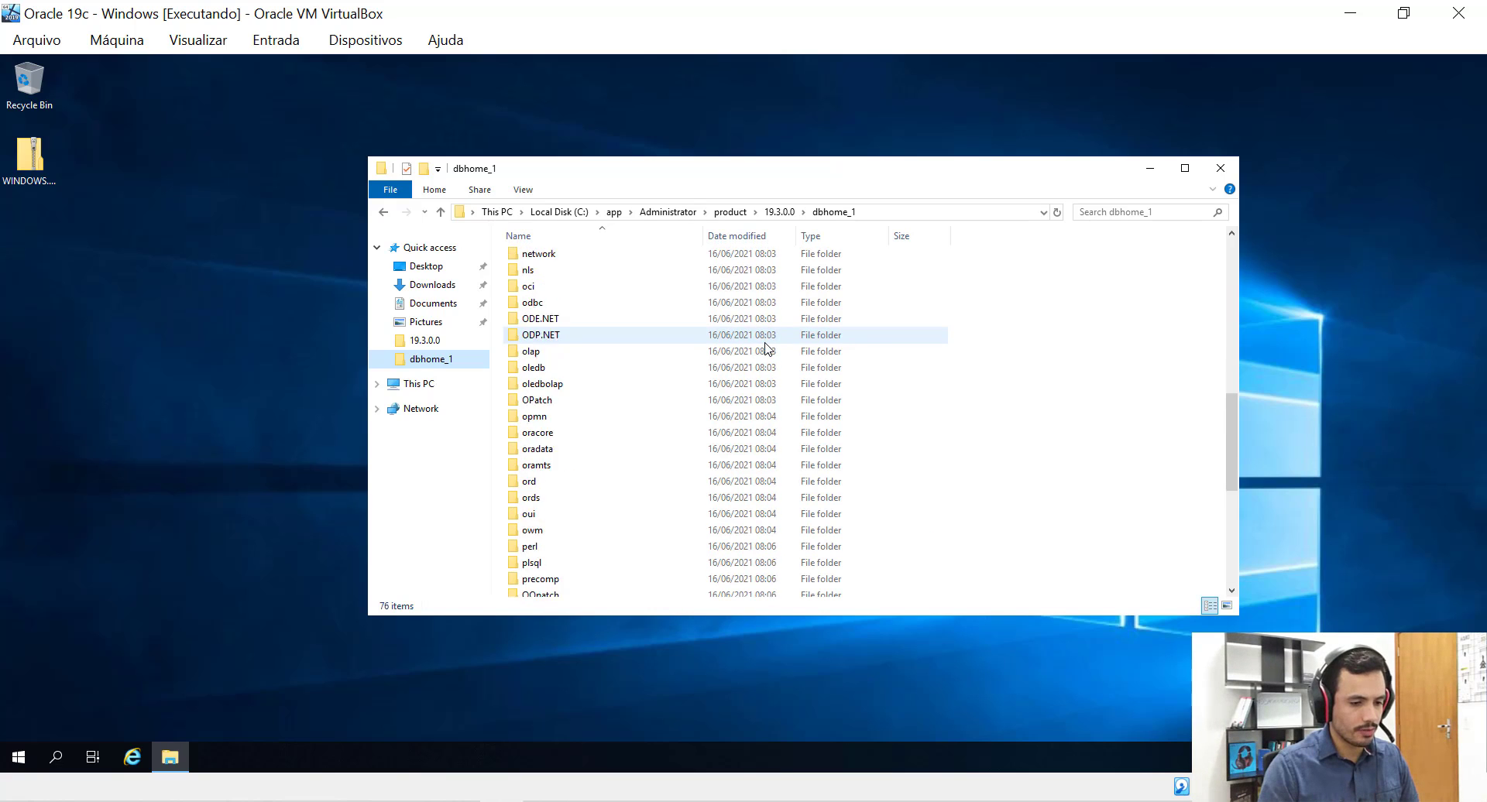
scroll(768, 347, down, 12)
scroll(767, 347, down, 7)
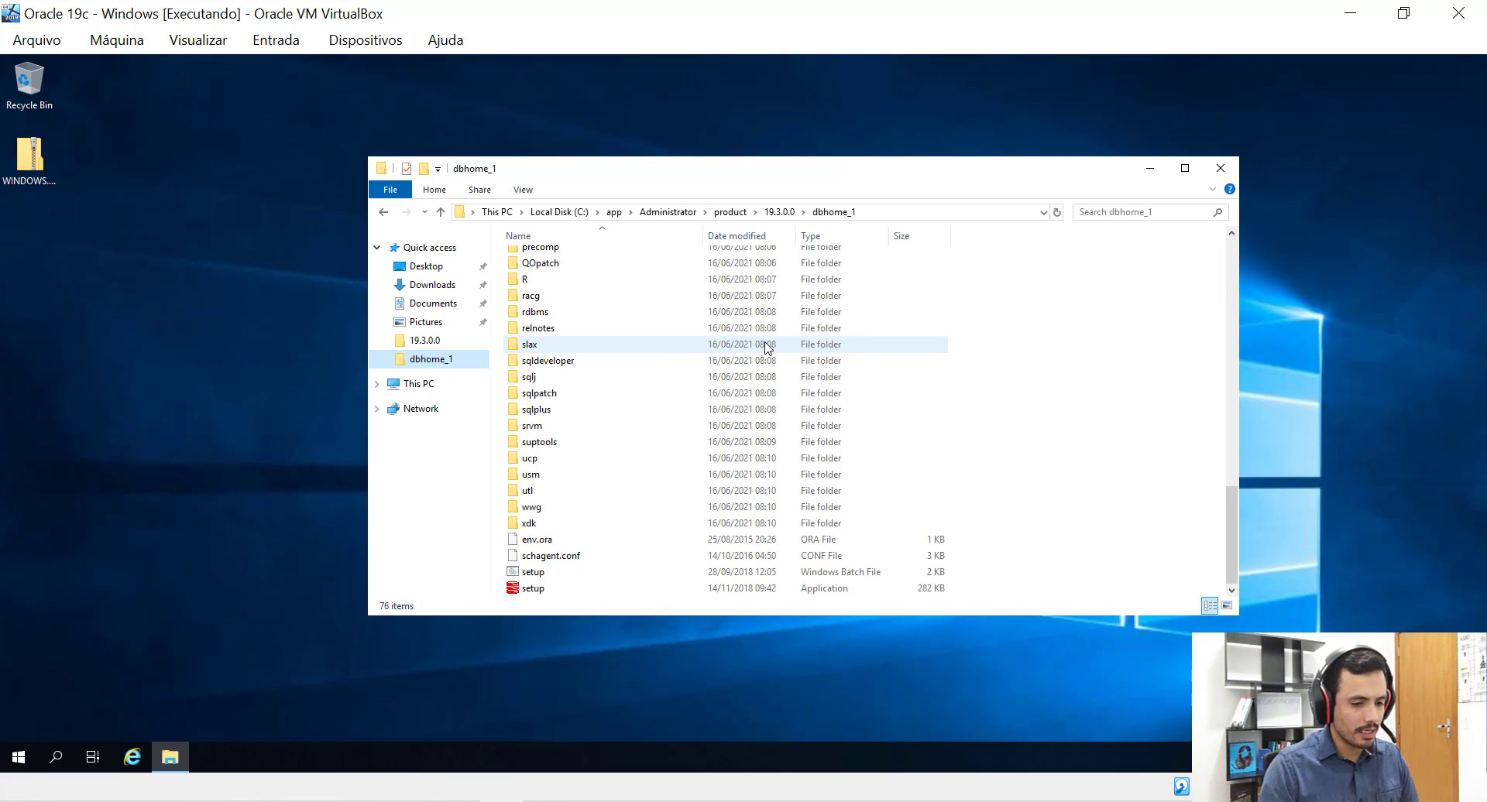
click(531, 591)
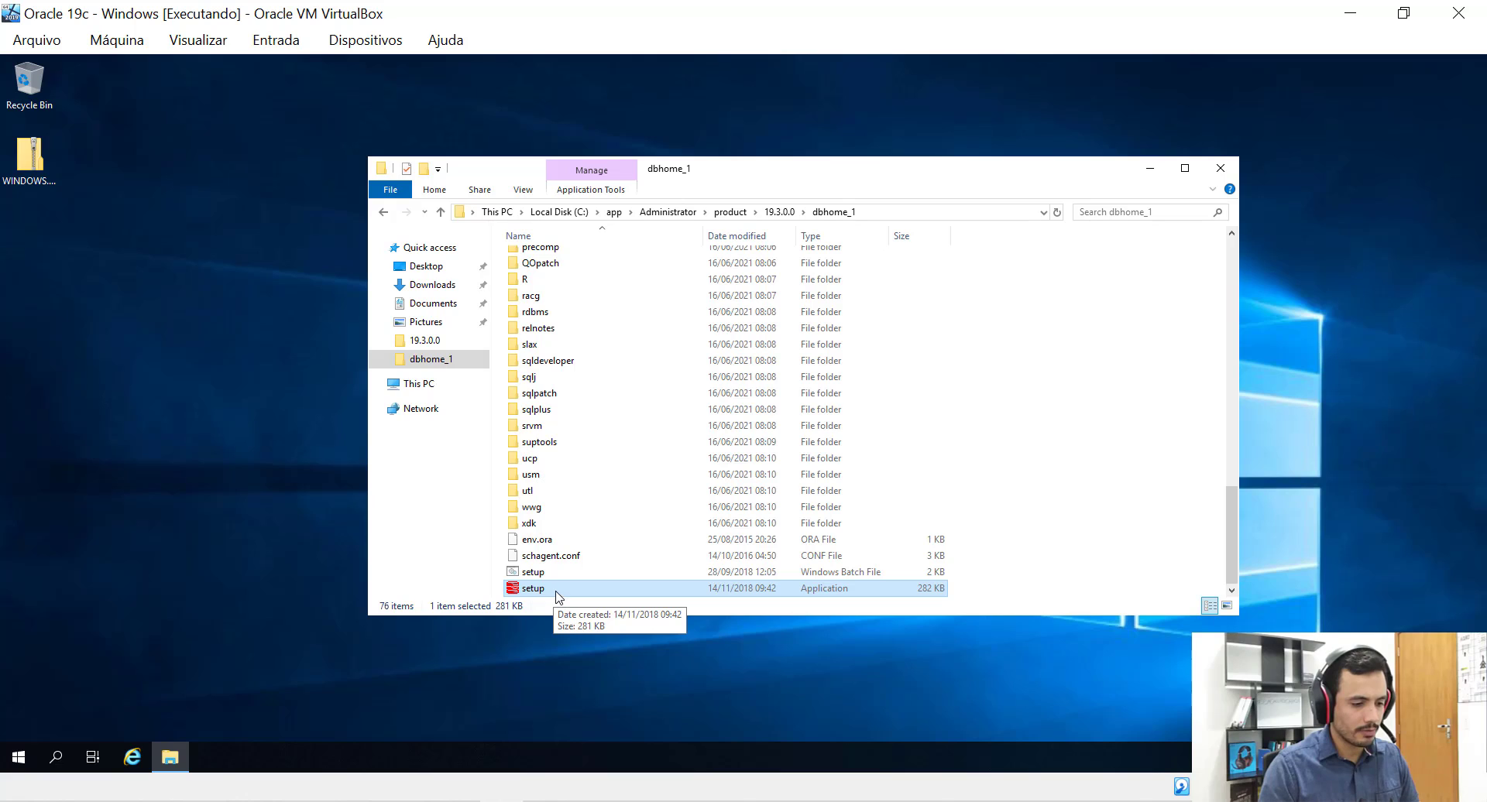
Run setup.exe from dbhome_1 to launch the Oracle Database 19c Installer.
double_click(556, 588)
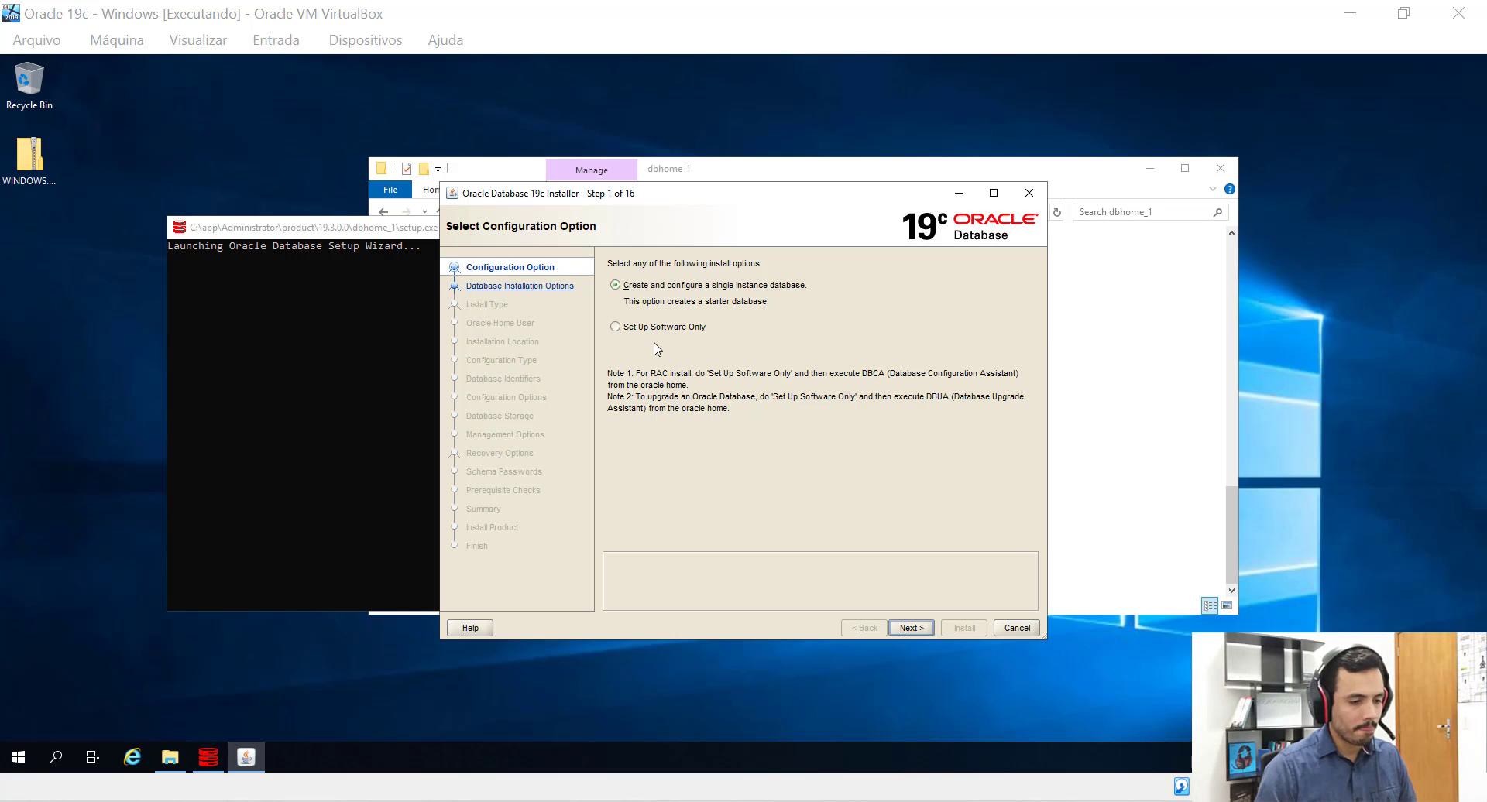
Minimize Explorer and the setup console, then choose Set Up Software Only and continue.
click(1143, 193)
click(345, 231)
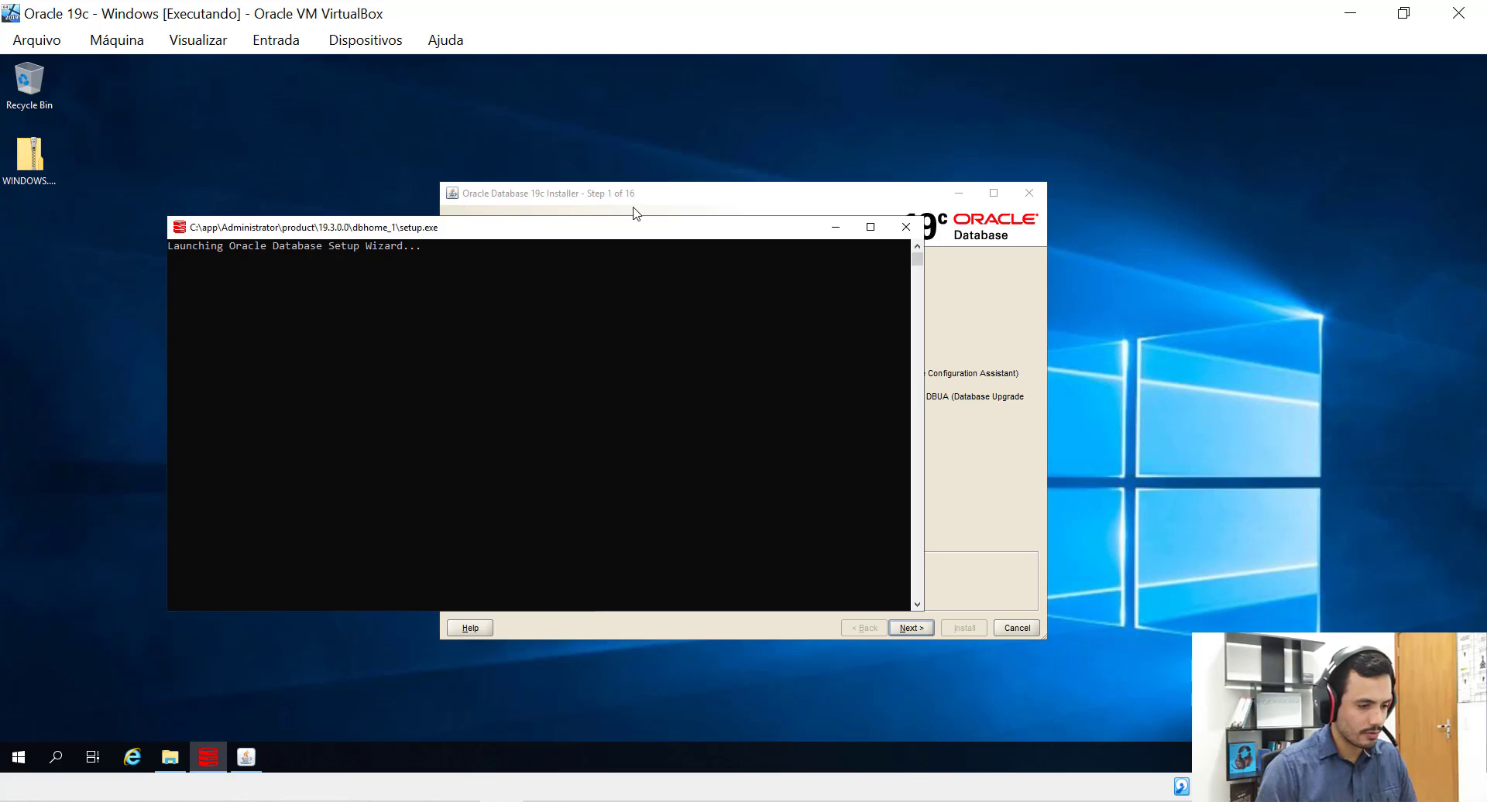
click(834, 228)
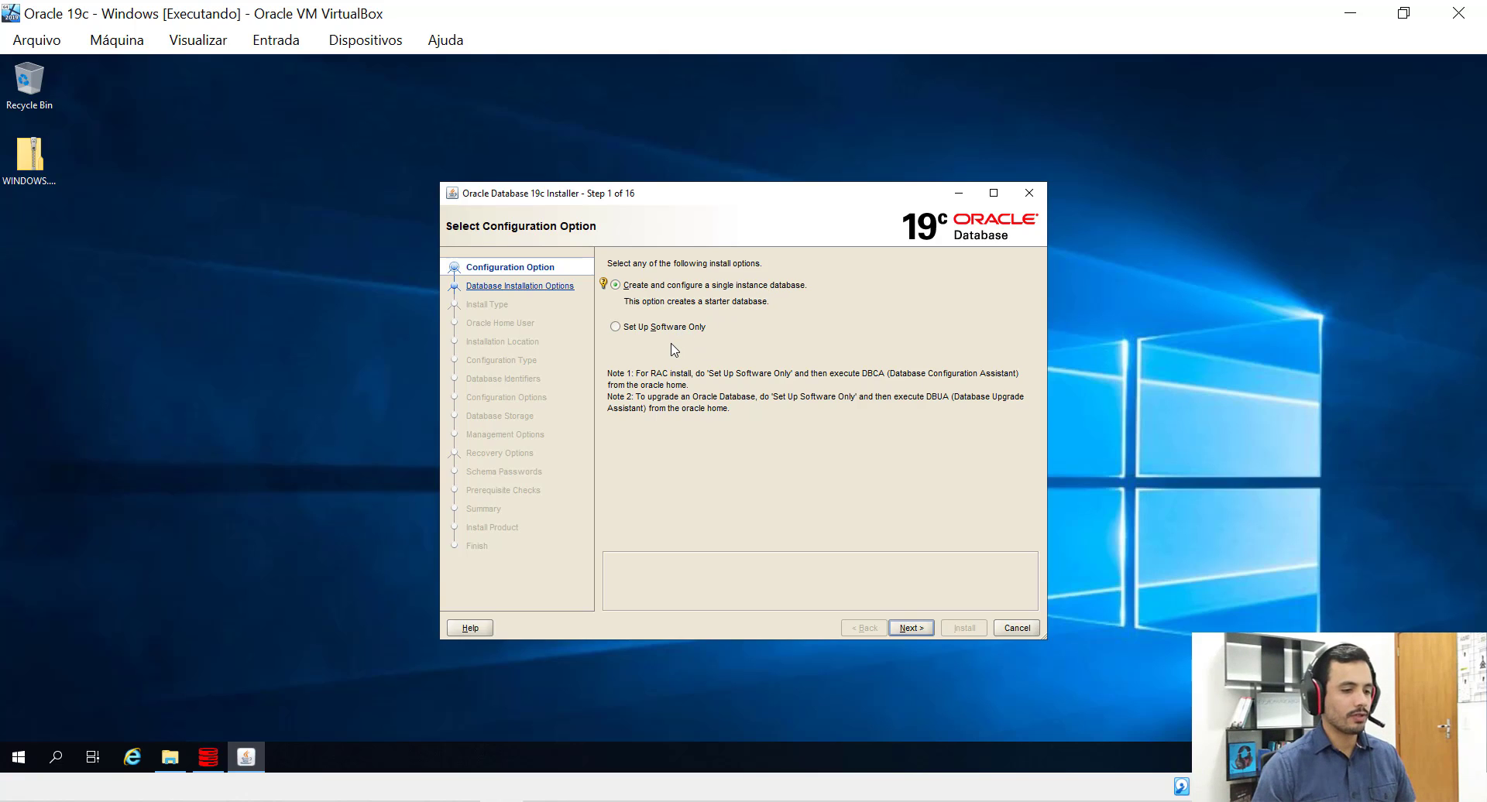
click(612, 327)
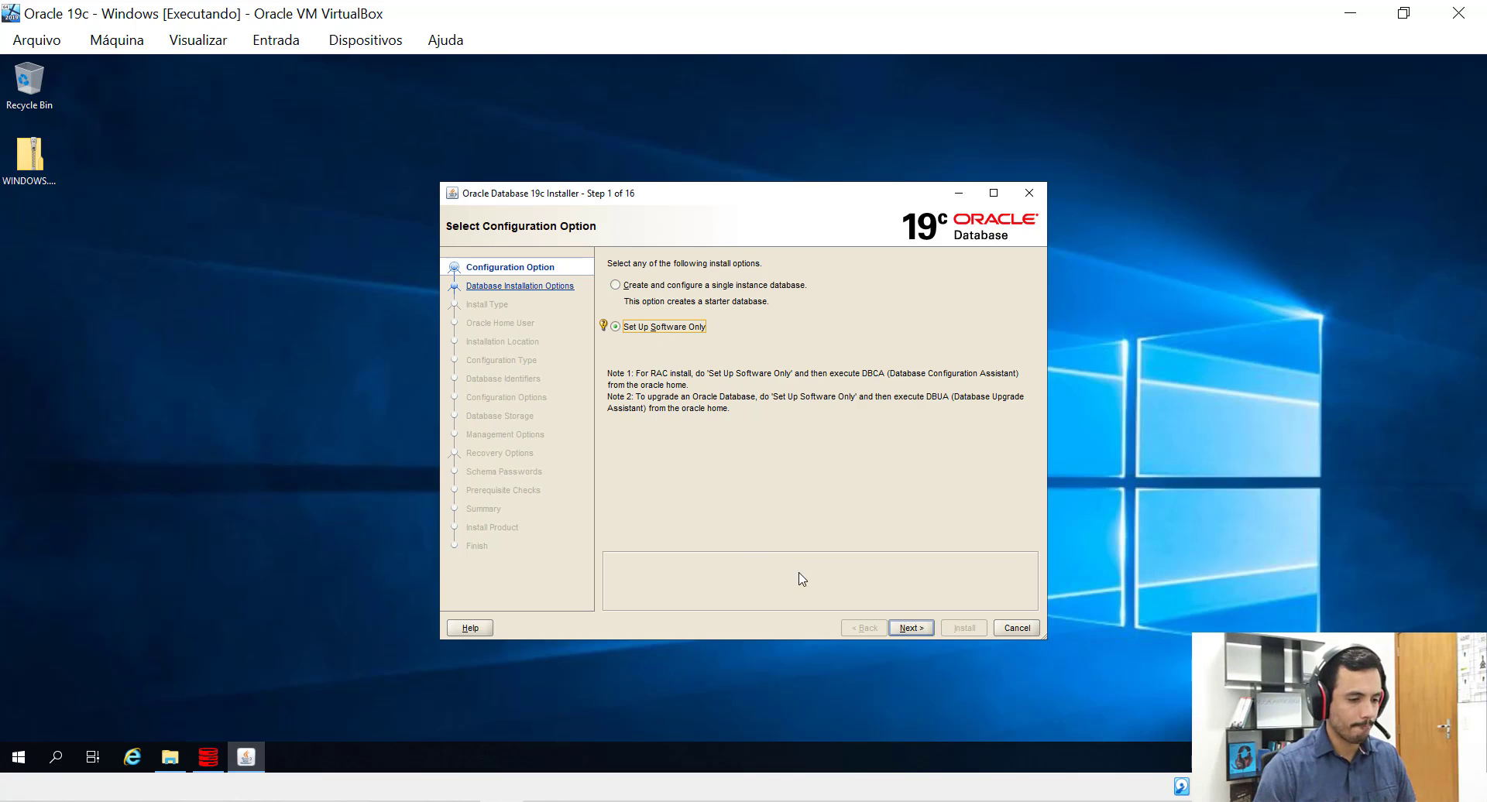
click(910, 631)
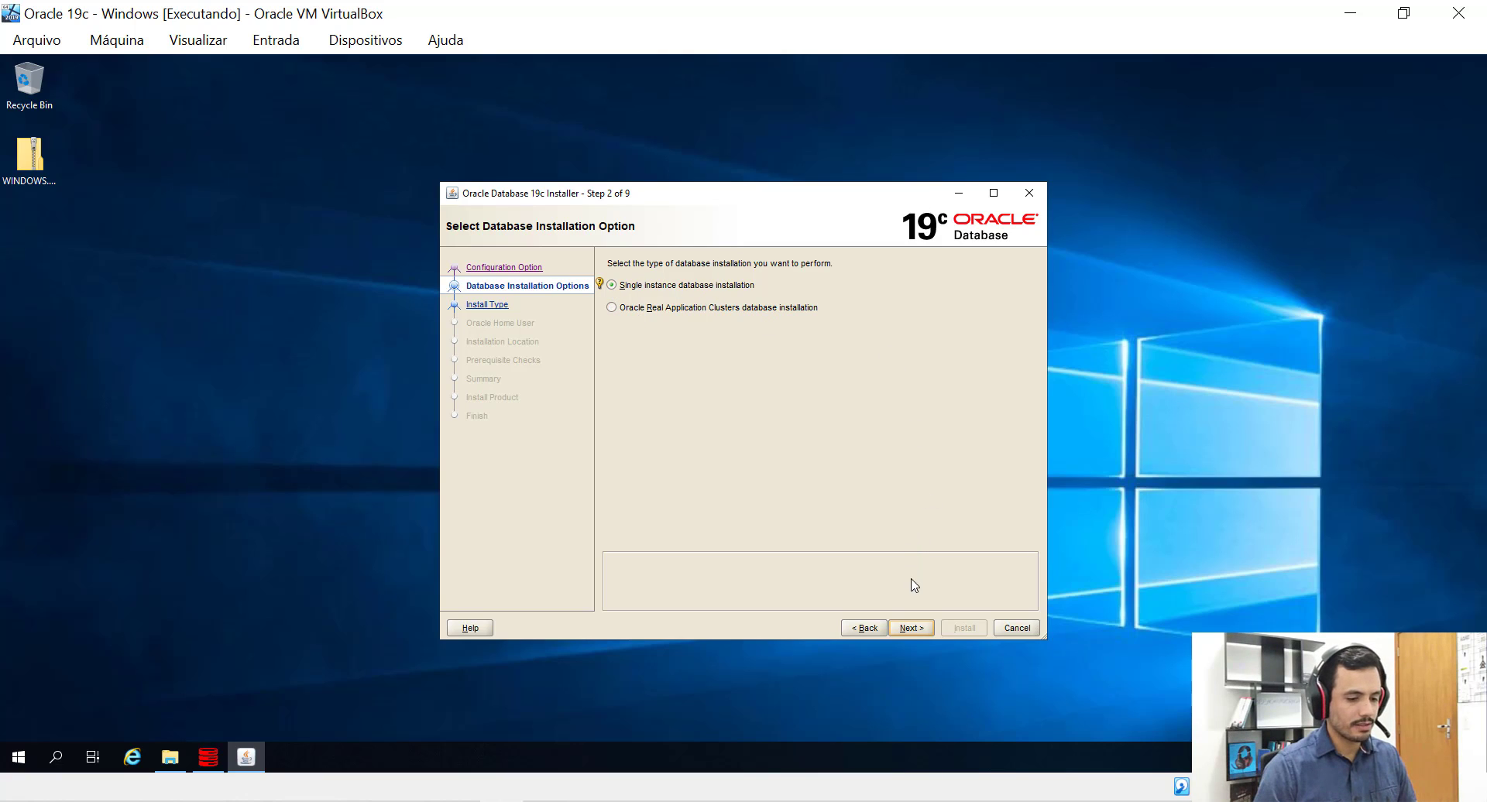
Keep Single instance installation and choose Enterprise Edition rather than Standard Edition 2.
click(910, 629)
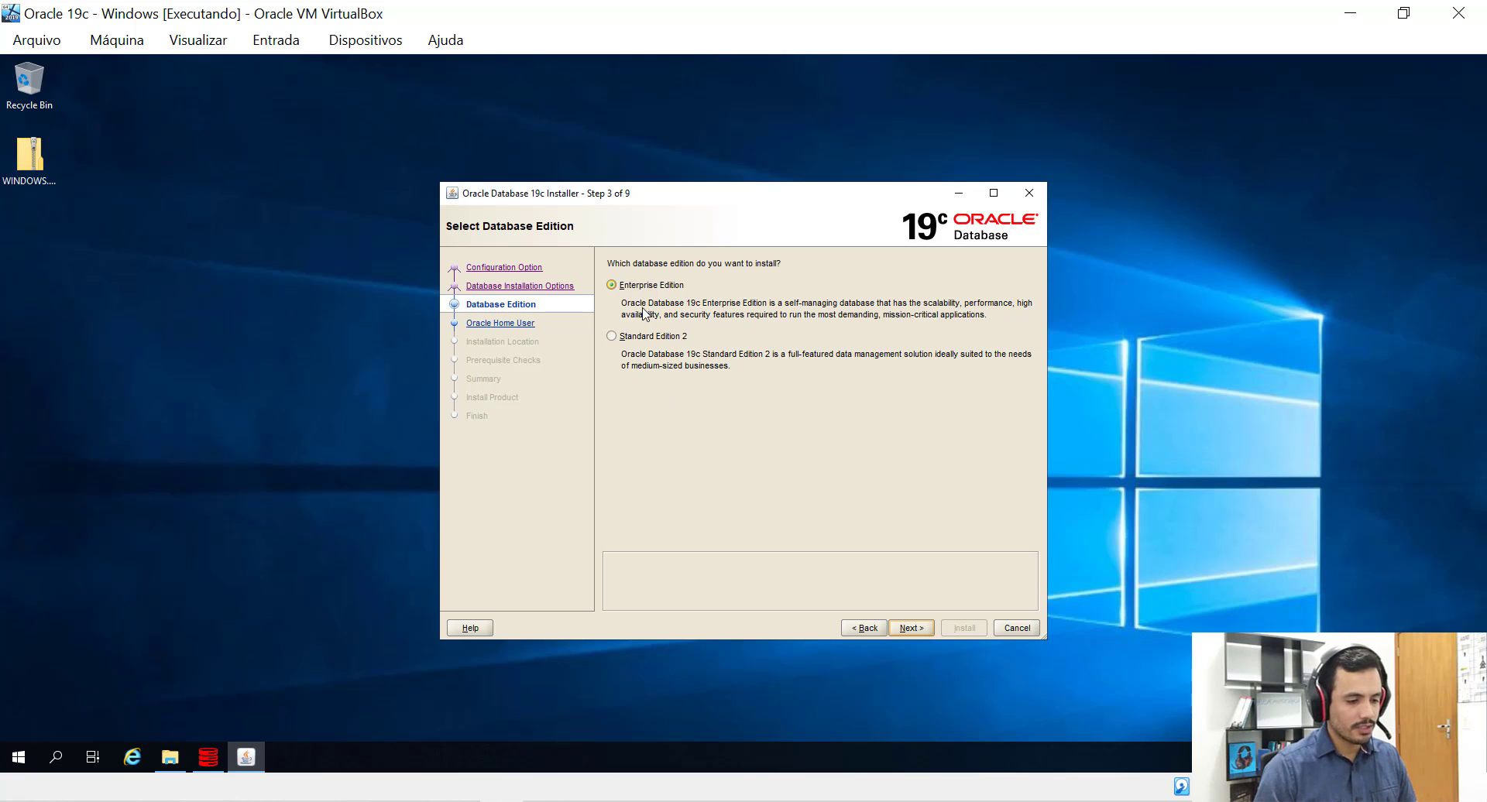
click(643, 339)
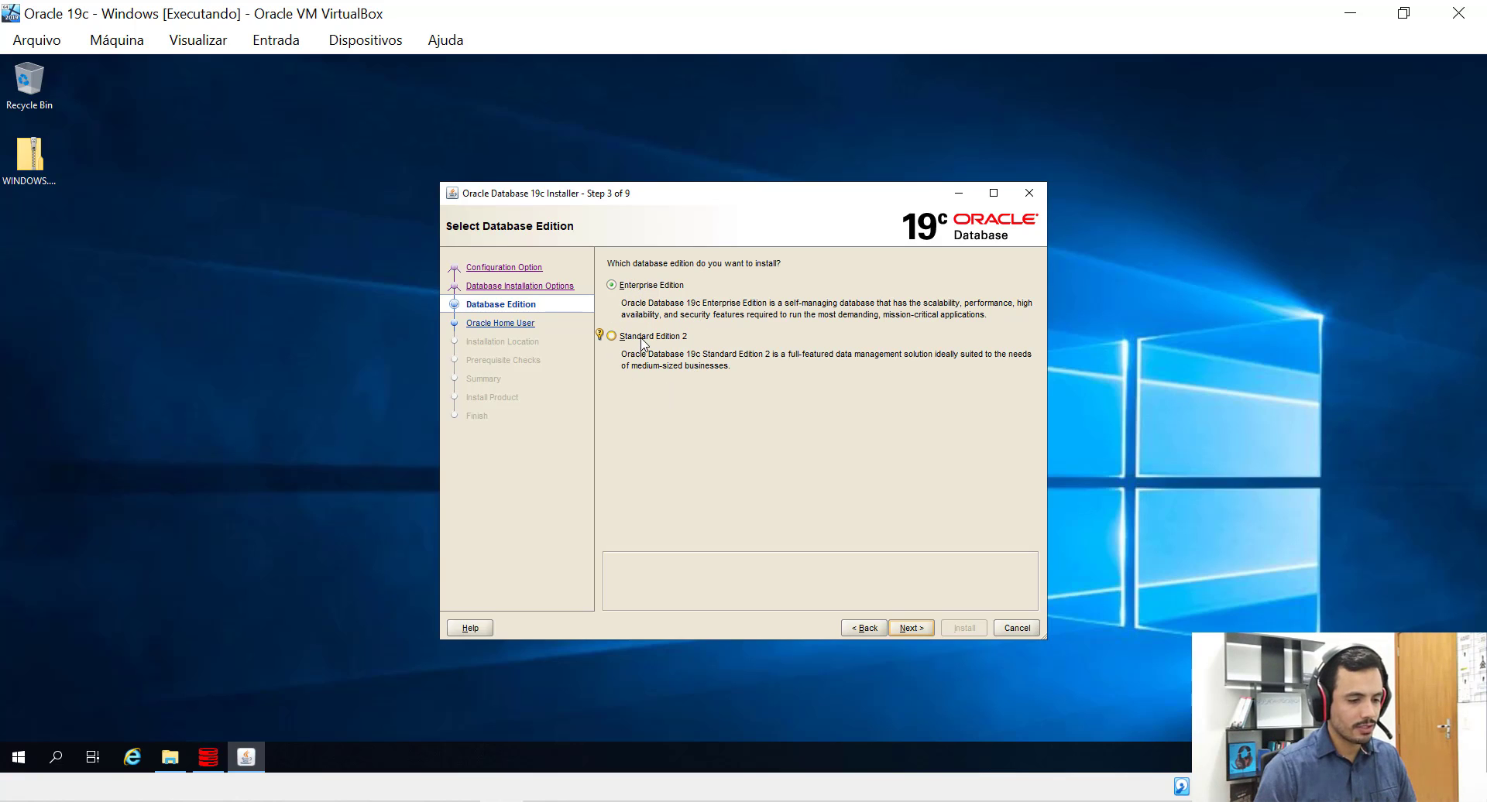
click(648, 288)
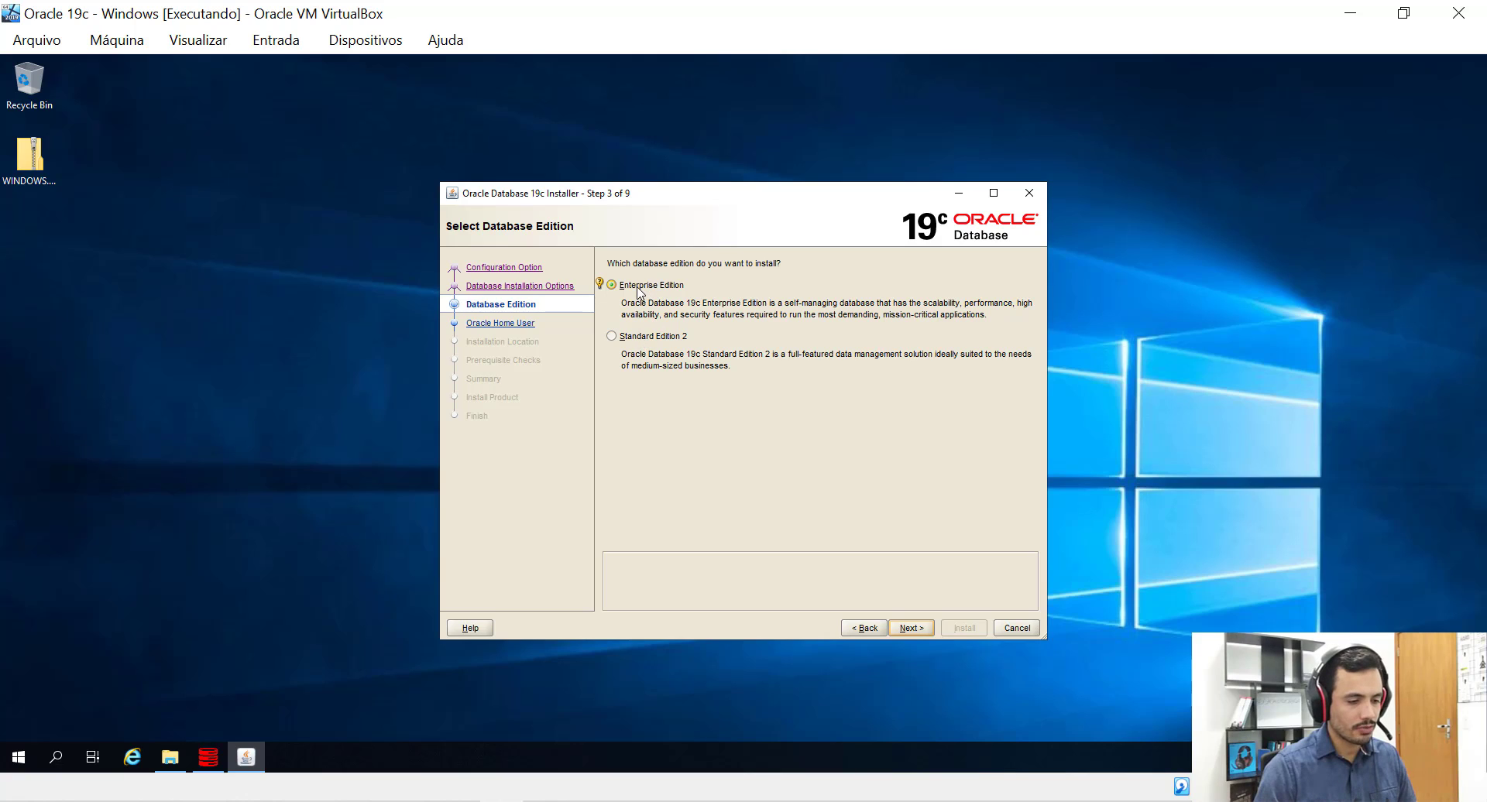
click(904, 632)
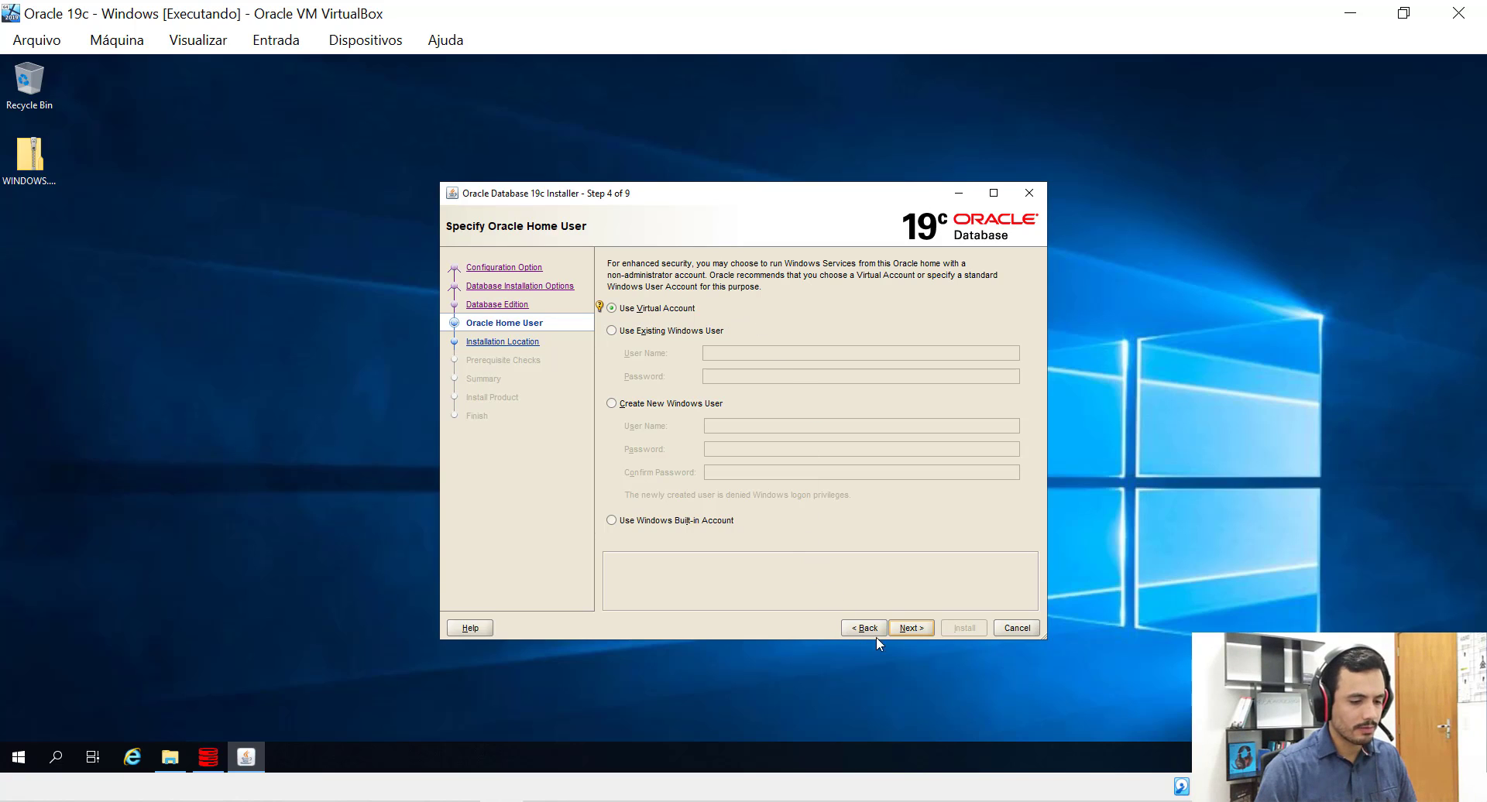
Accept Use Virtual Account as Oracle home user and review Oracle base C:\app\Administrator.
click(910, 629)
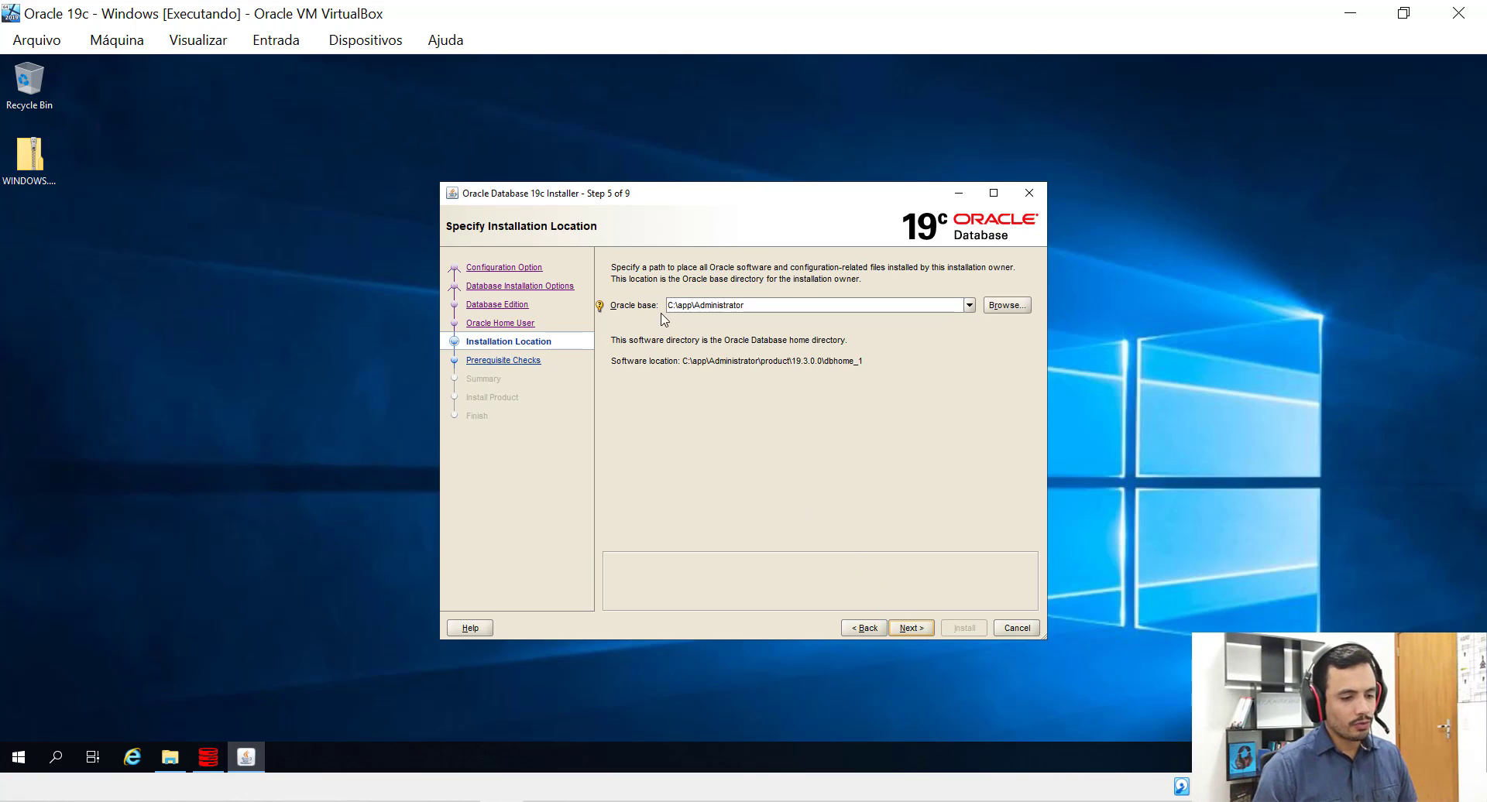
drag(755, 306, 659, 299)
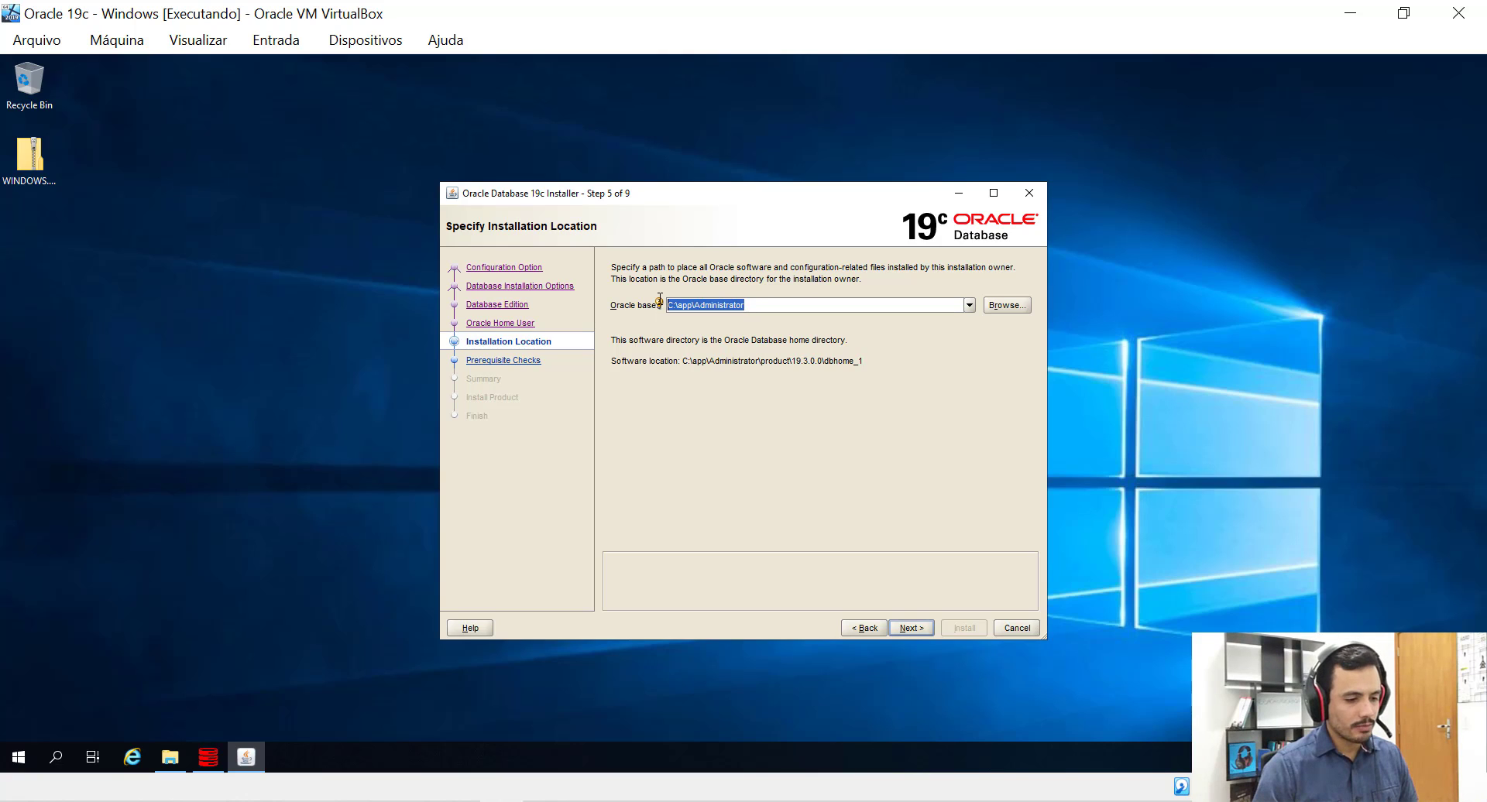
click(688, 367)
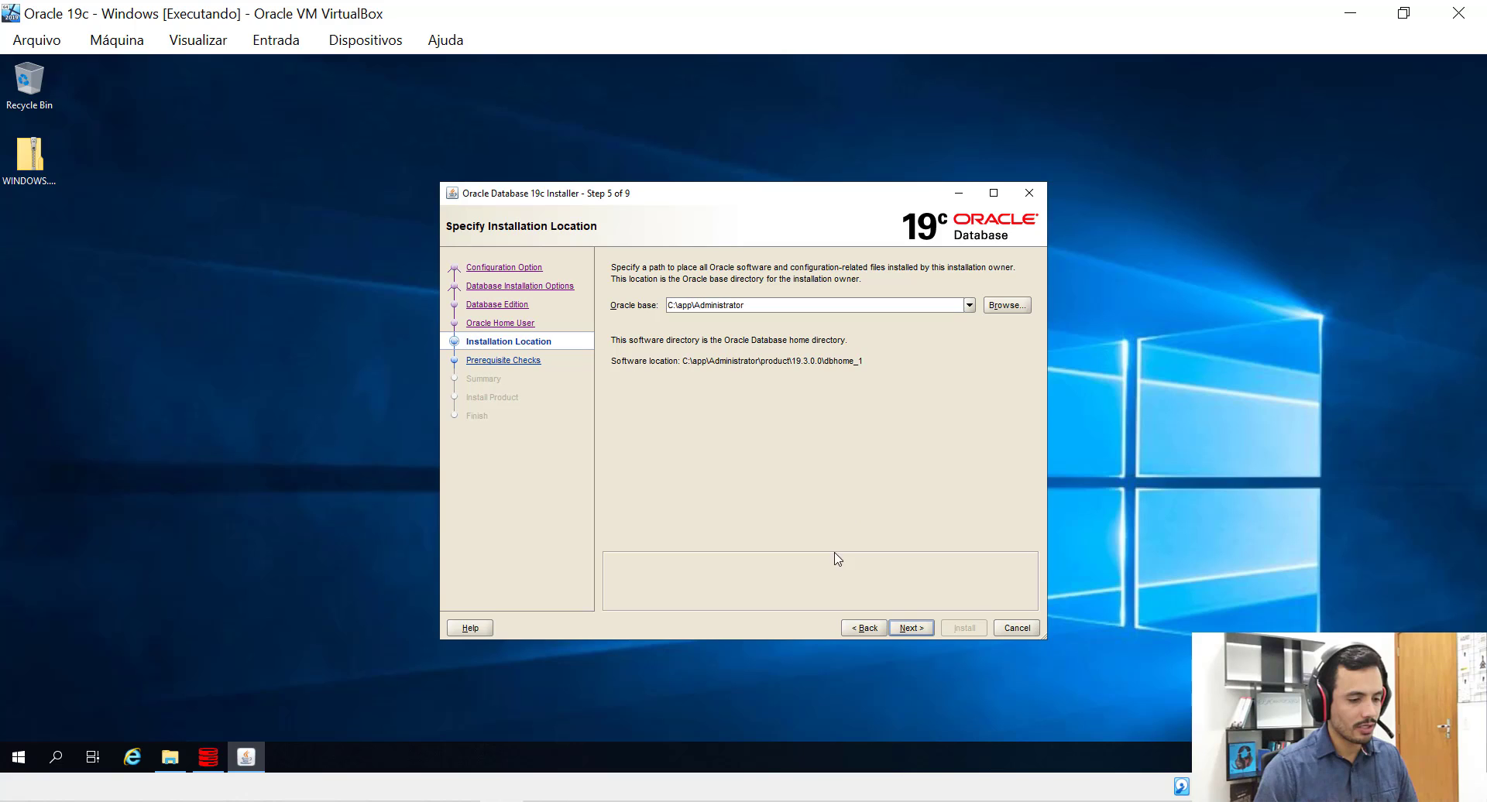
Accept the C:\app\Administrator installation location and proceed past prerequisite checks to the Summary.
click(907, 629)
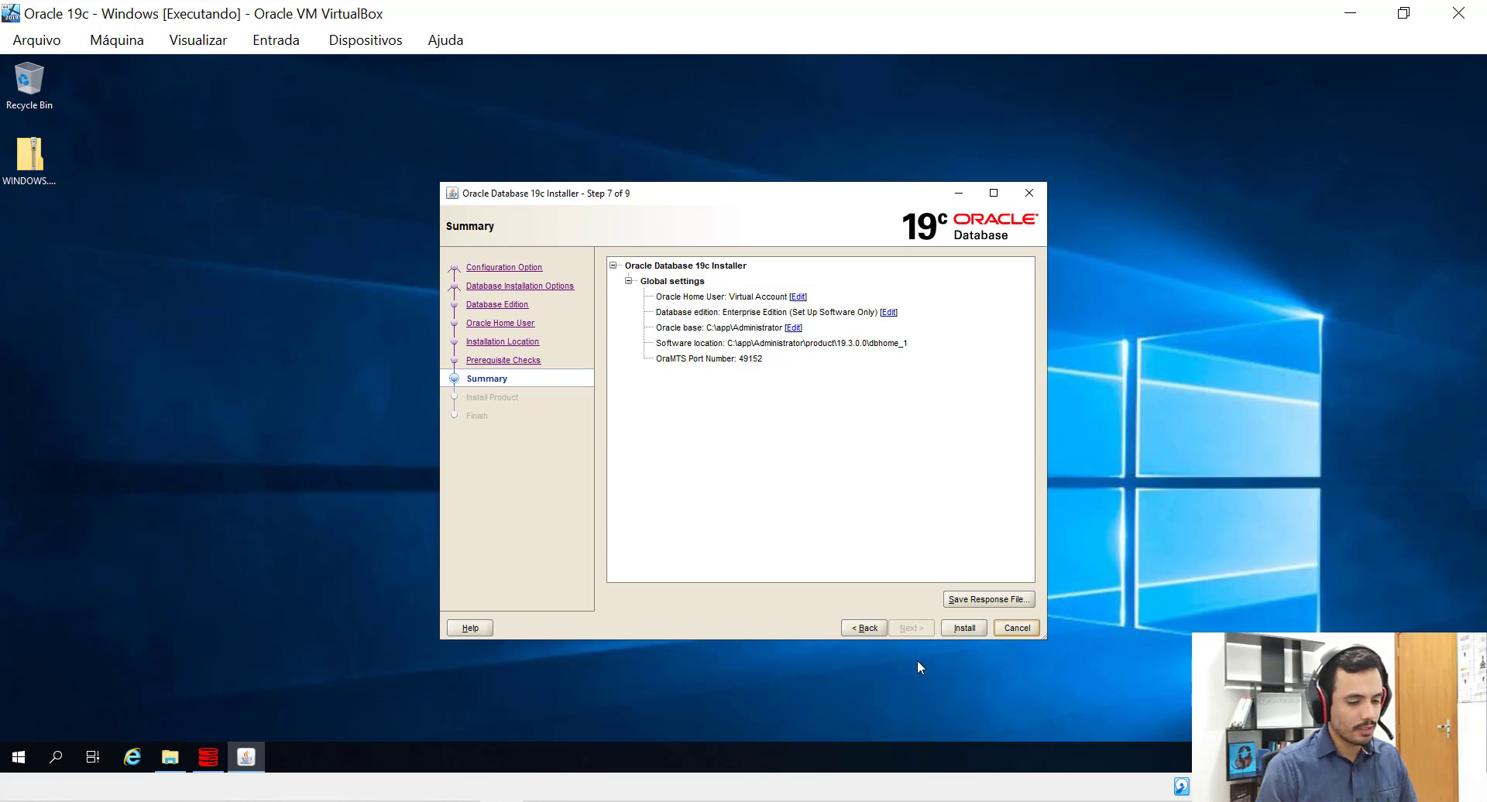
Install the Oracle Database 19c software from the Summary page, then close the finished installer.
click(957, 637)
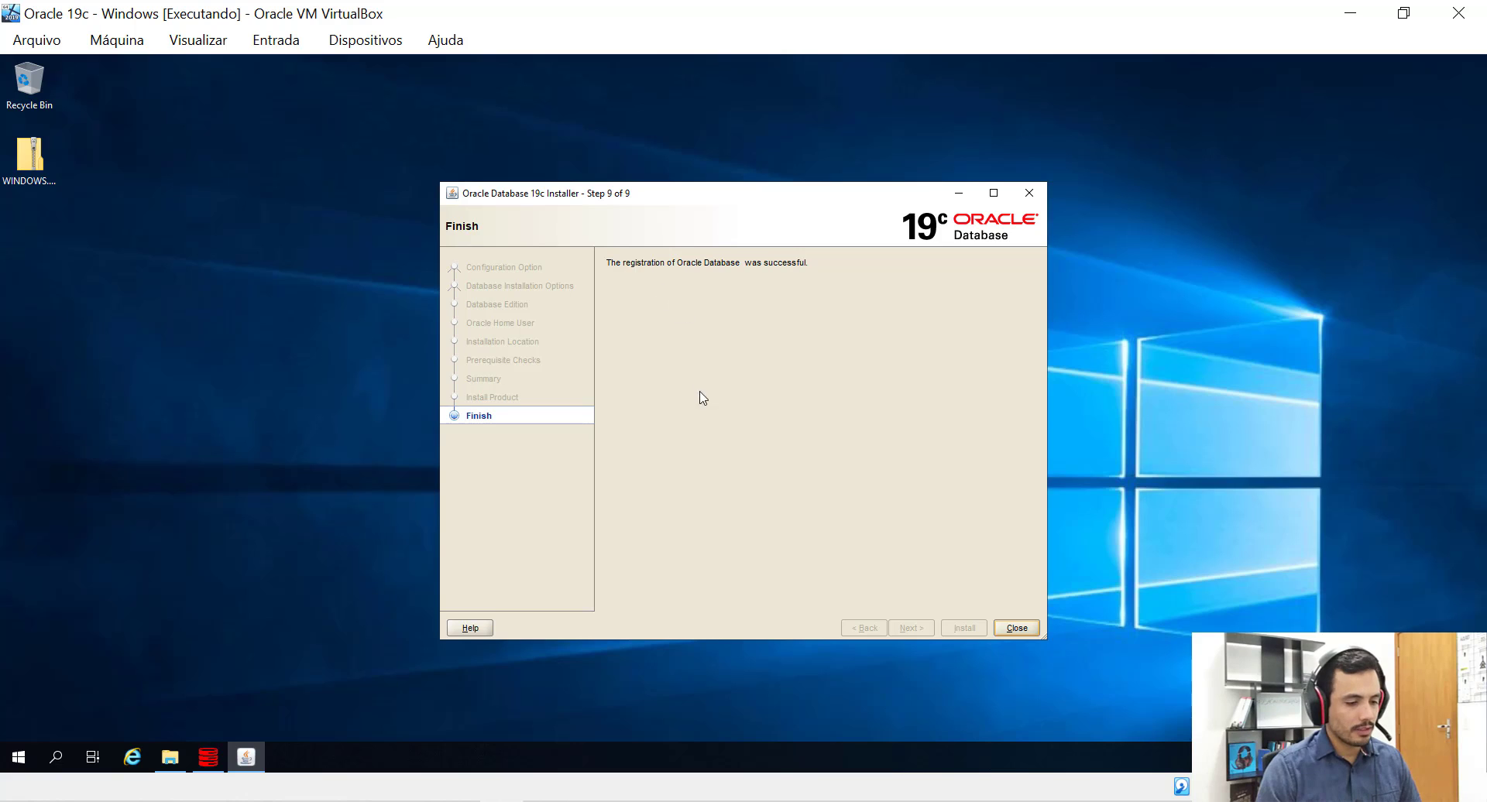
click(1015, 631)
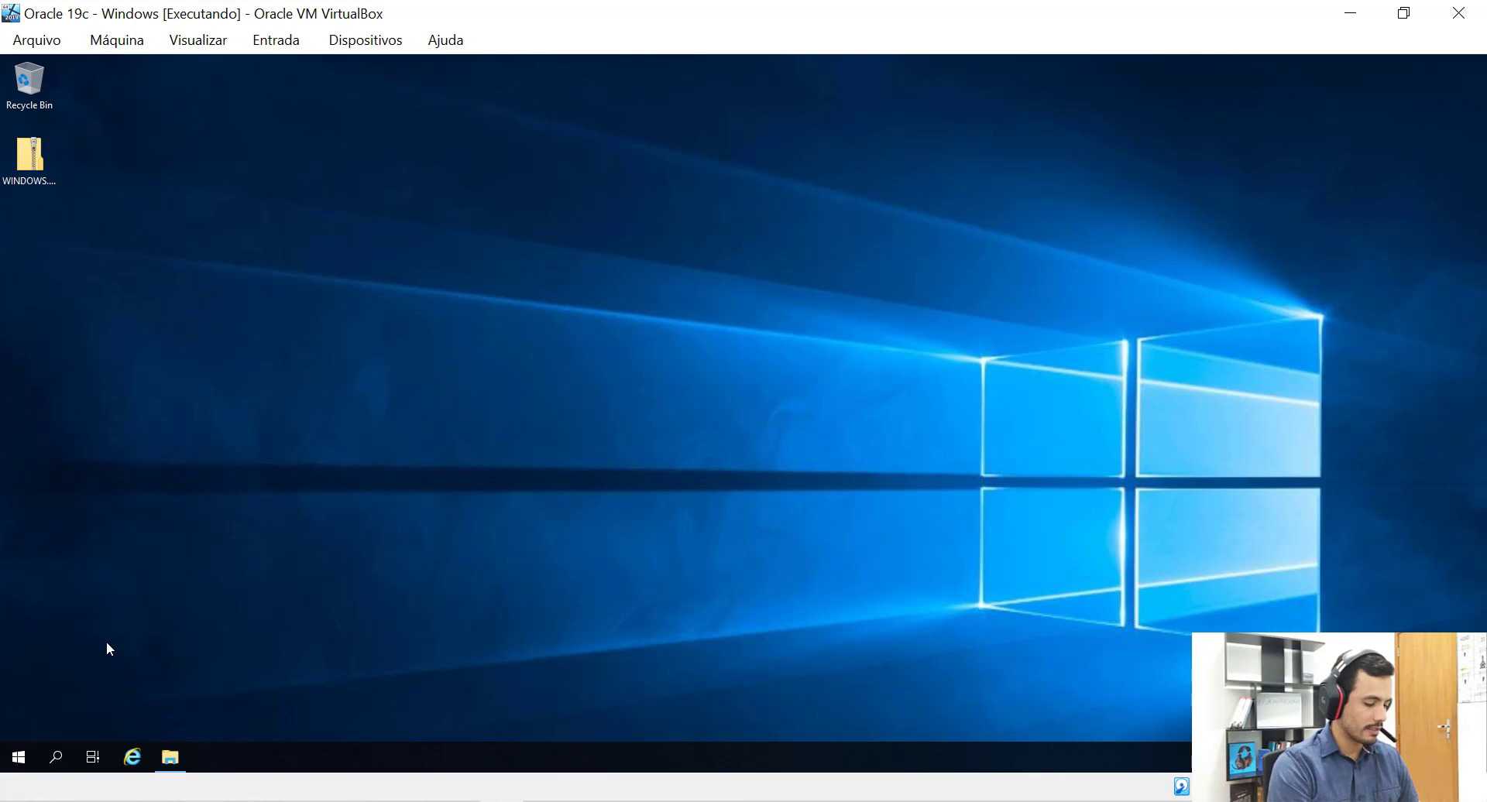
Launch Local Users and Groups (lusrmgr.msc) and list the local user accounts.
key(super+r)
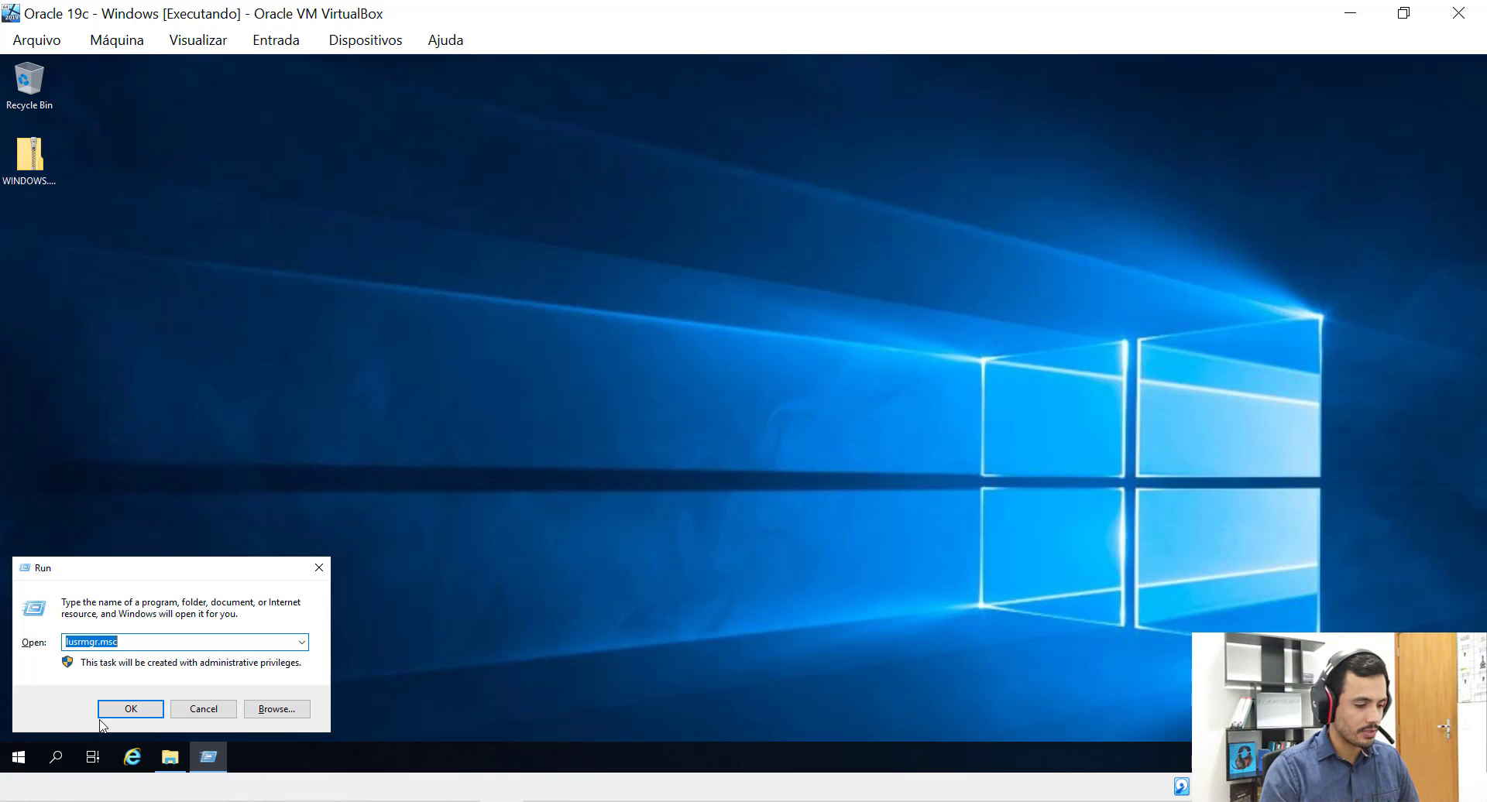
click(123, 710)
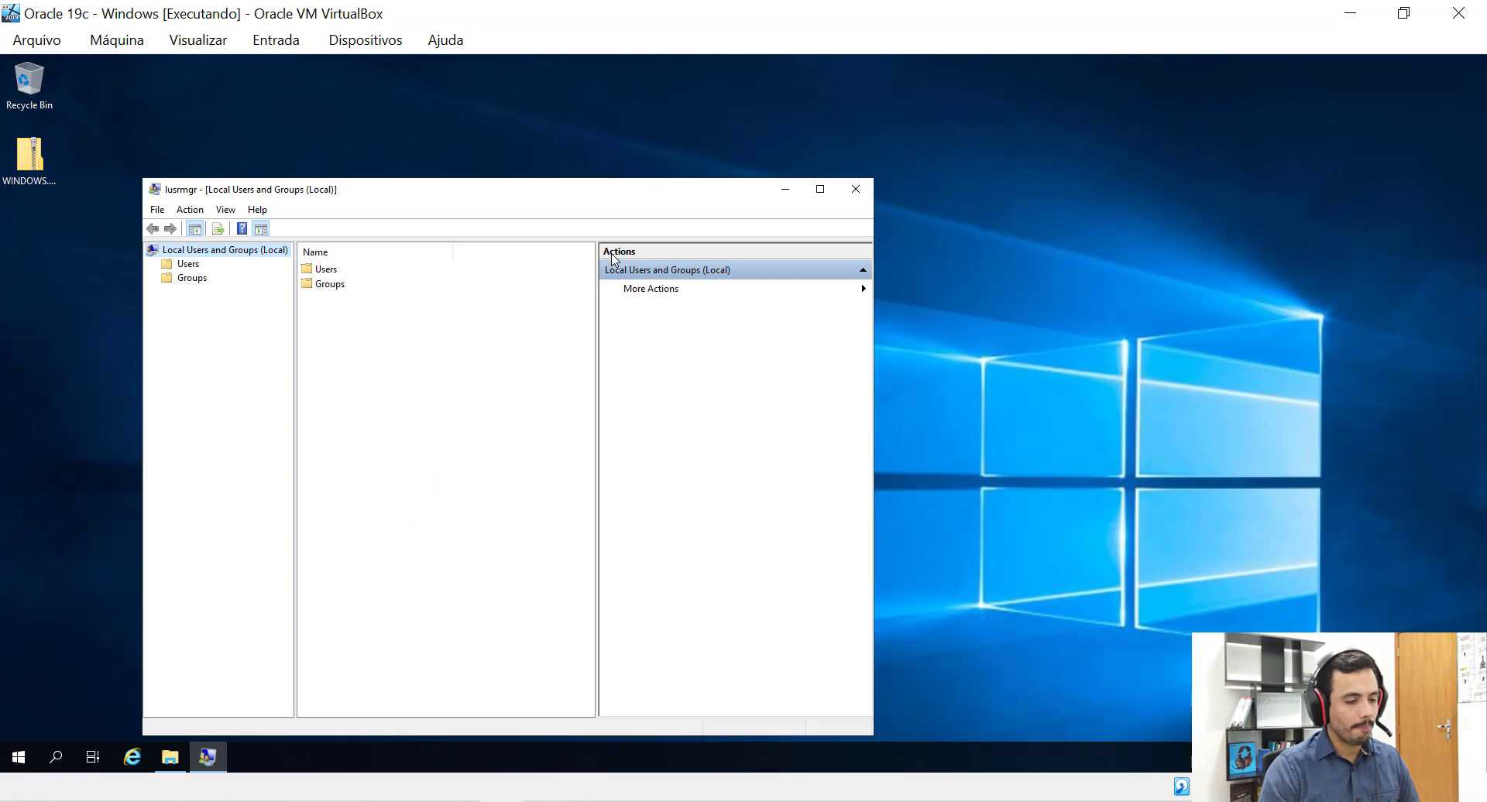
drag(655, 199, 880, 130)
click(412, 197)
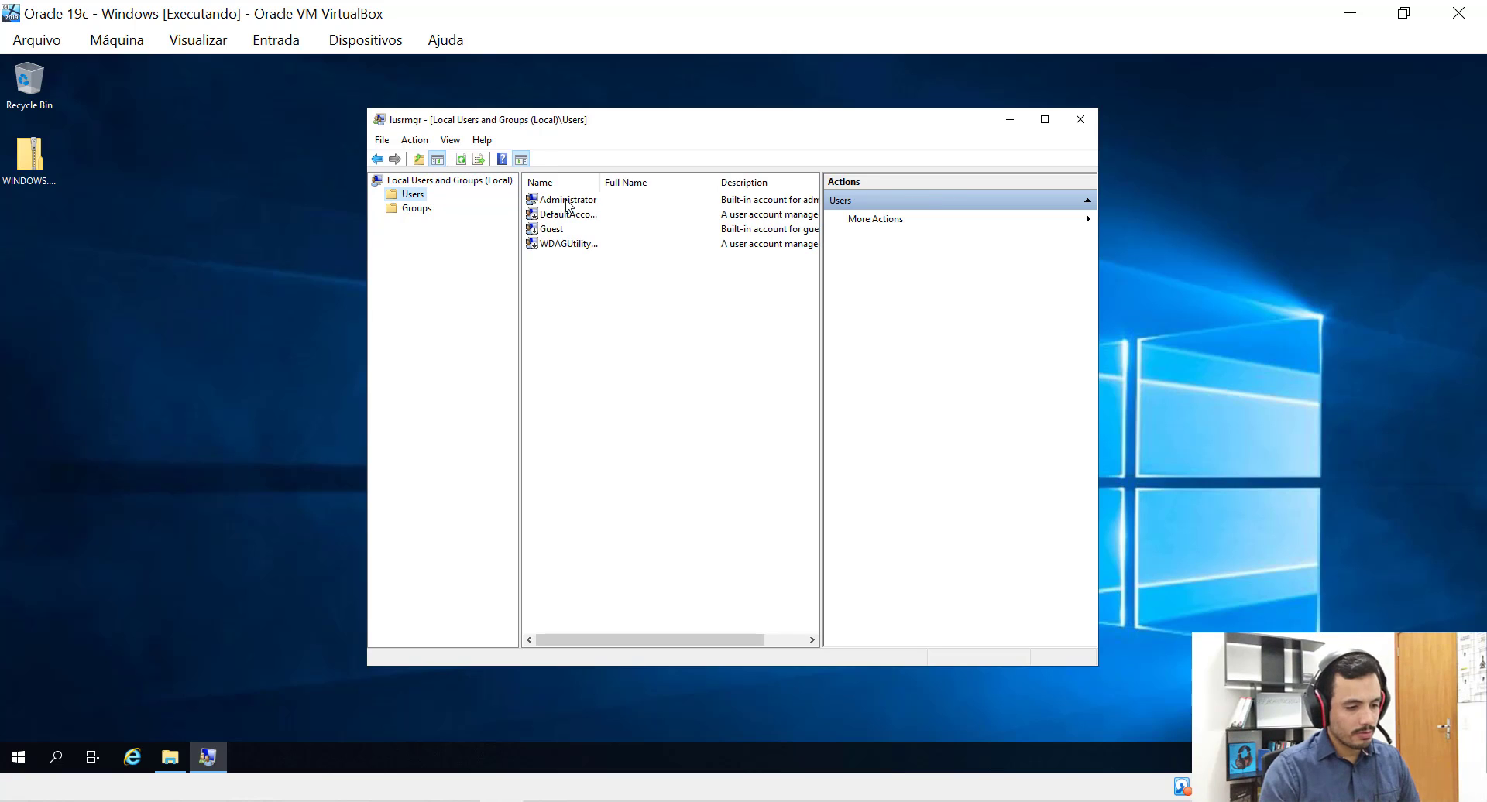
View the Administrator account's Member Of tab in its Properties to see its groups.
click(567, 203)
right_click(568, 203)
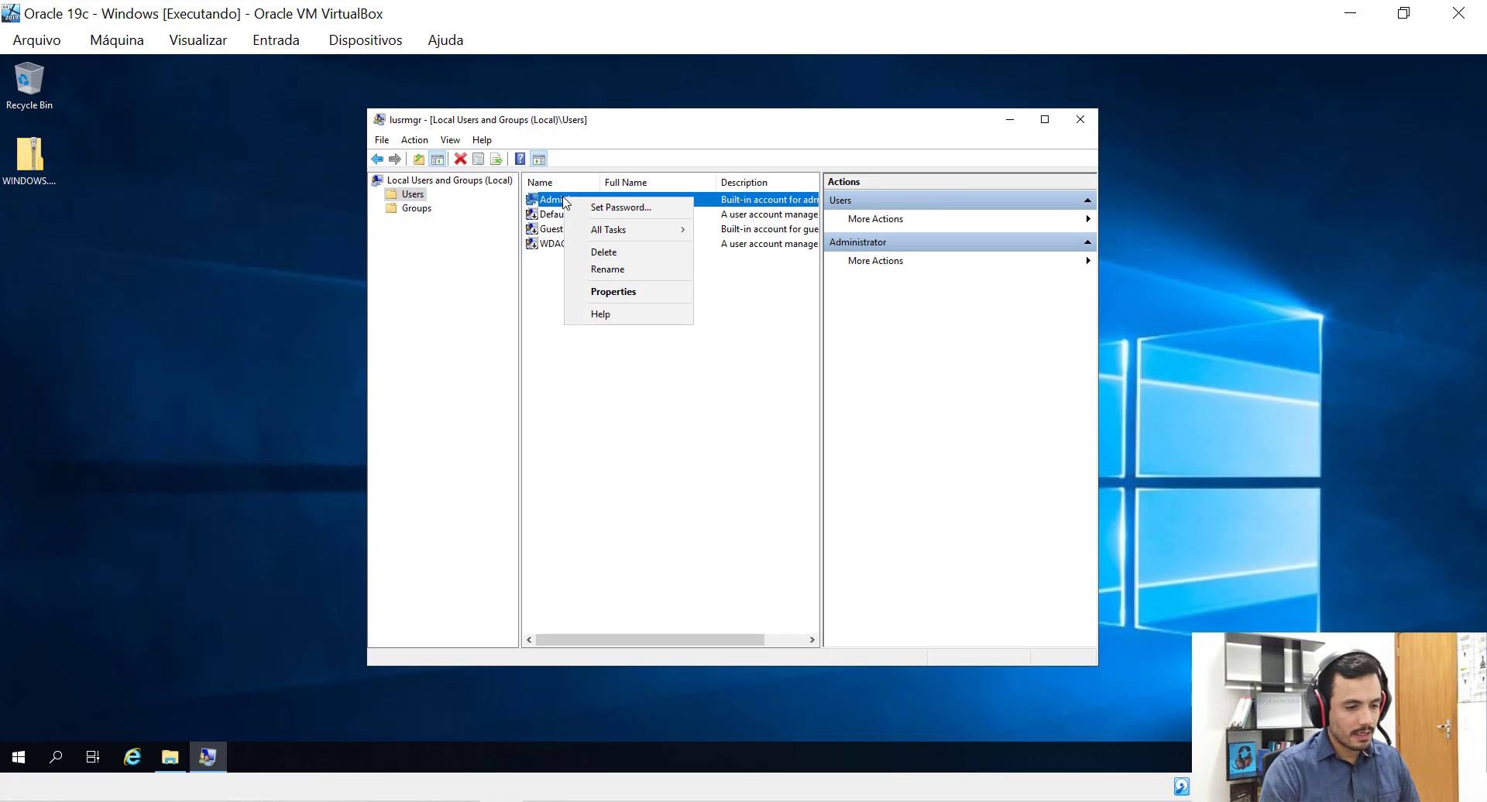
click(616, 295)
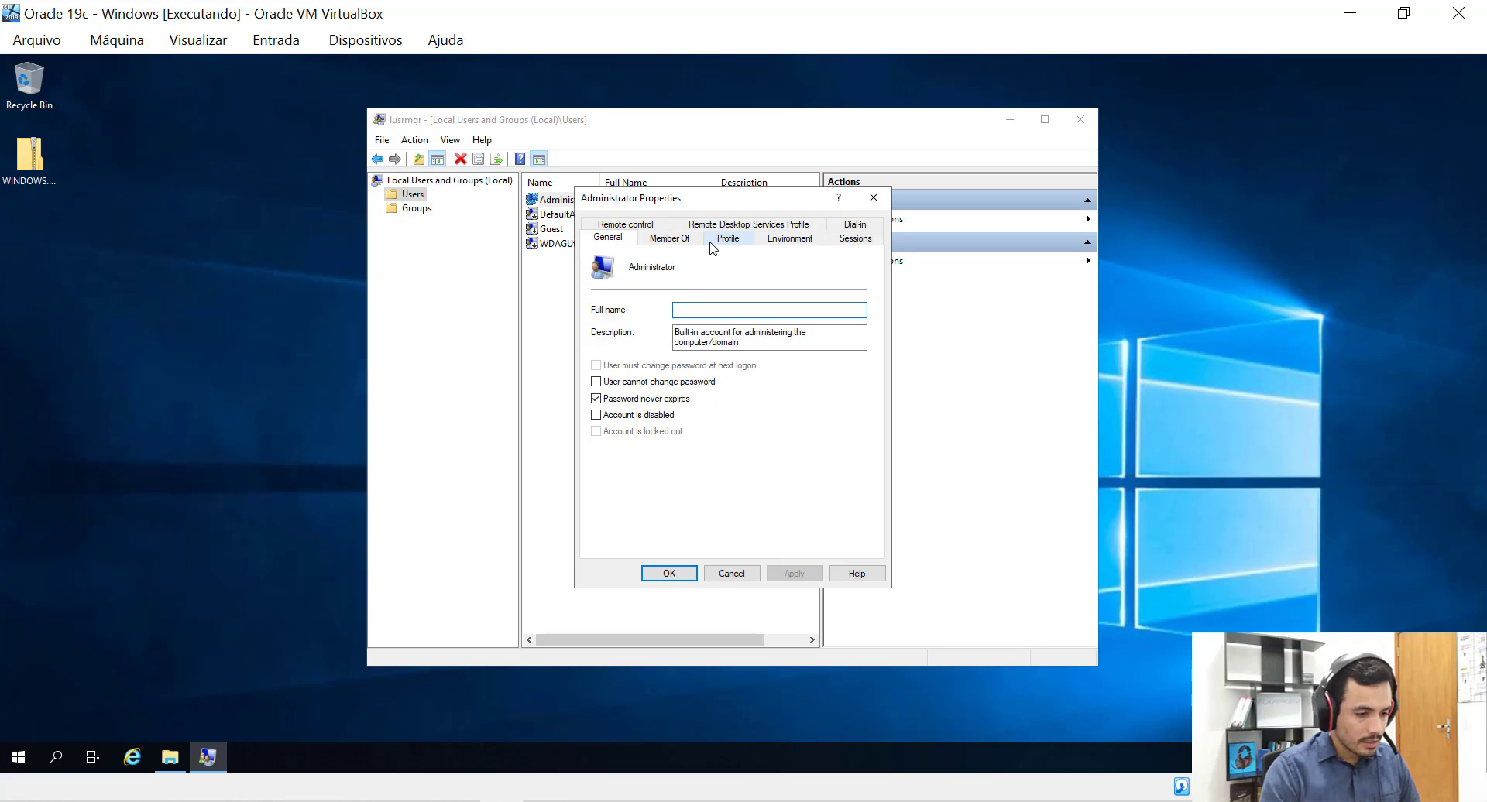
click(679, 242)
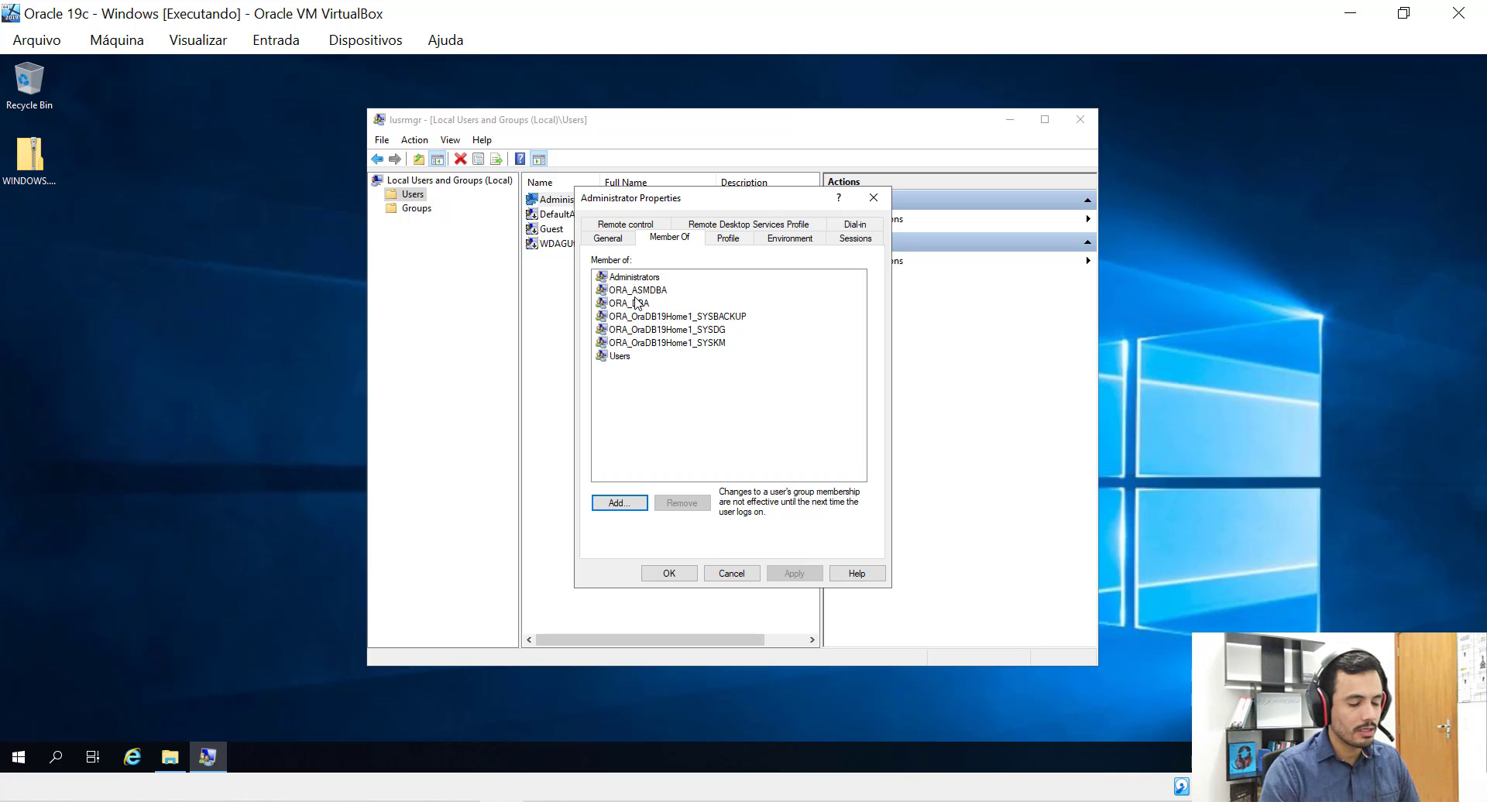
Close Administrator properties and show the Groups list with widened name and description columns.
click(873, 200)
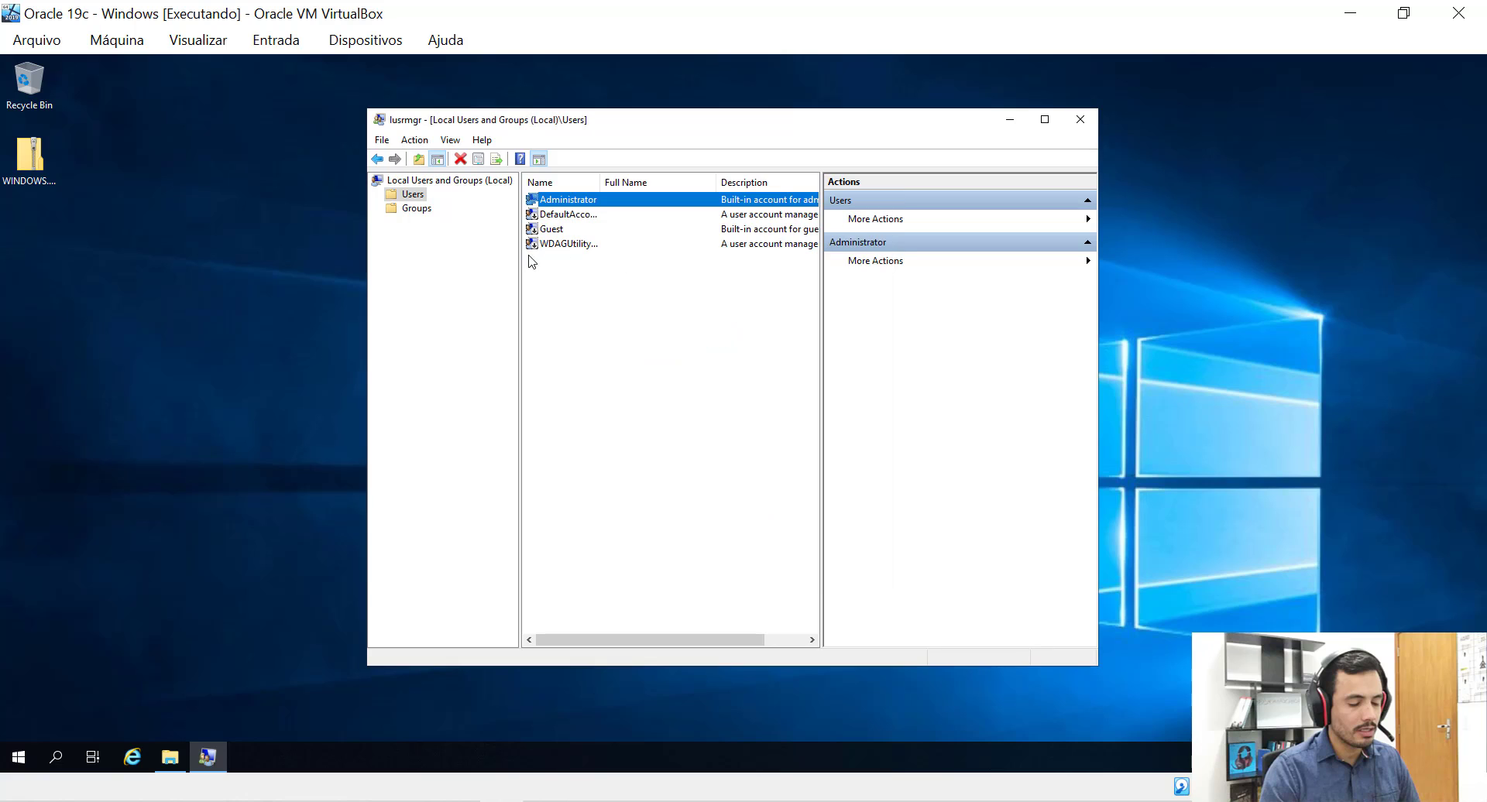
click(418, 210)
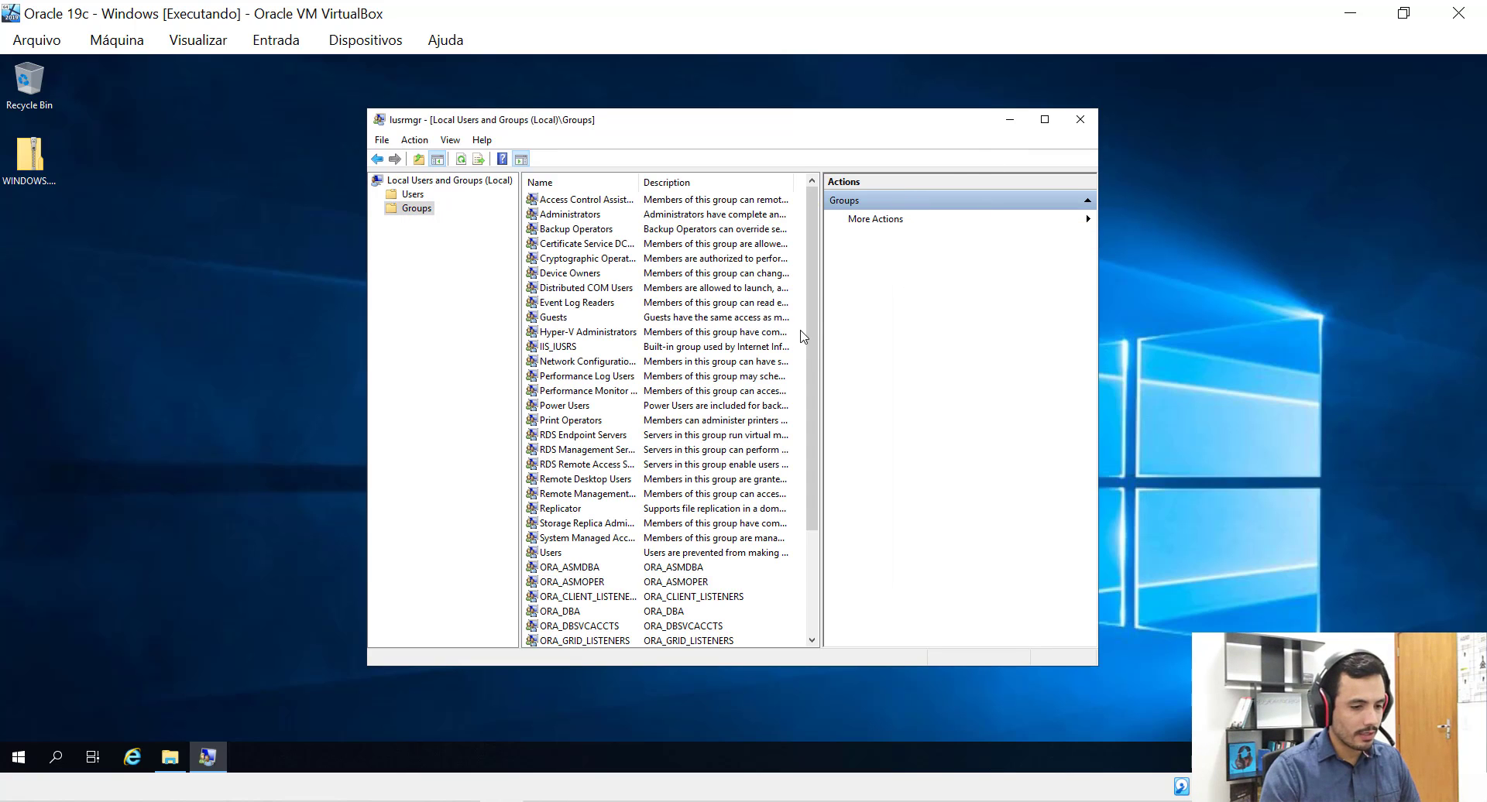
drag(813, 358, 801, 508)
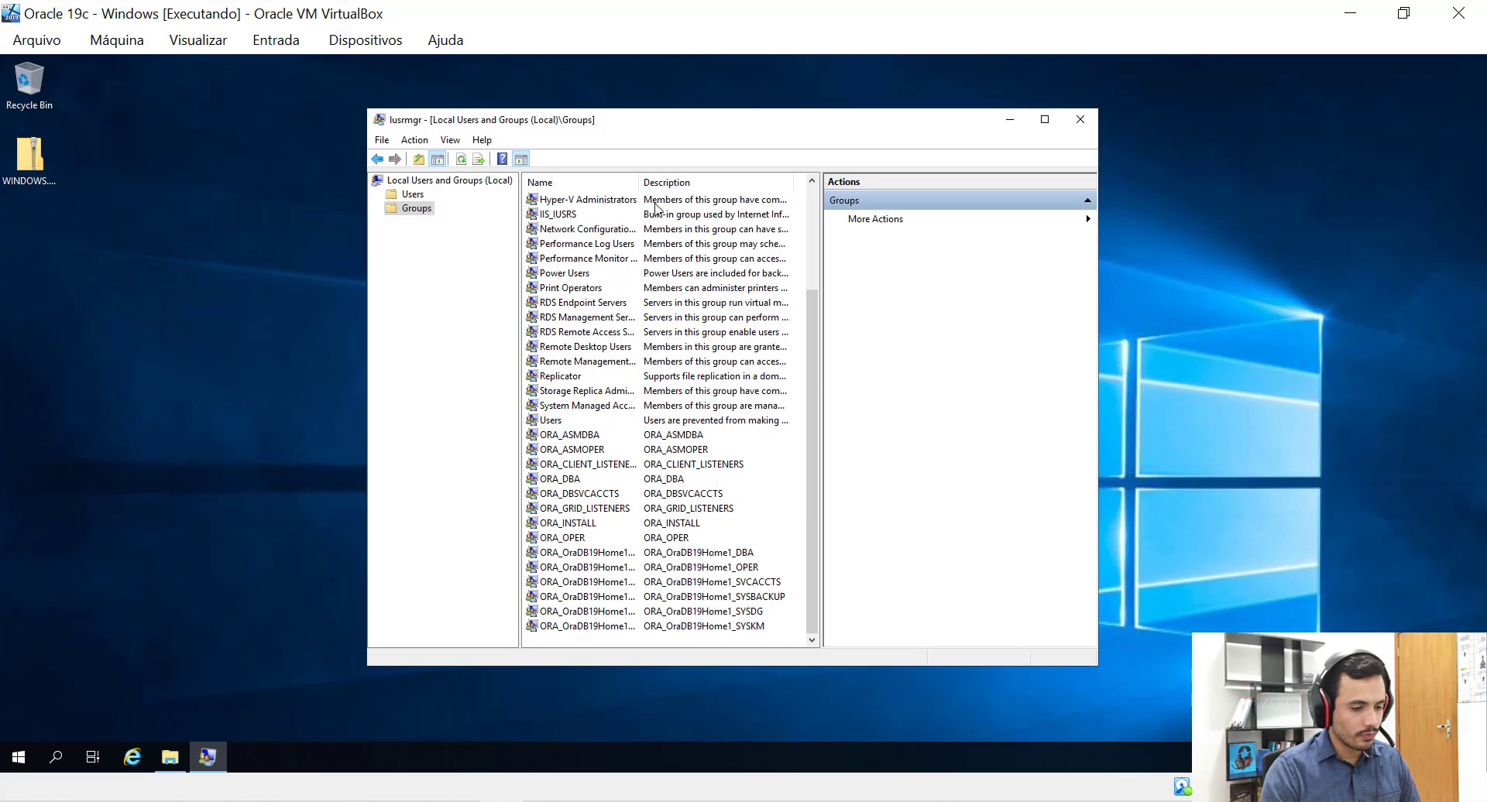
drag(663, 181, 665, 181)
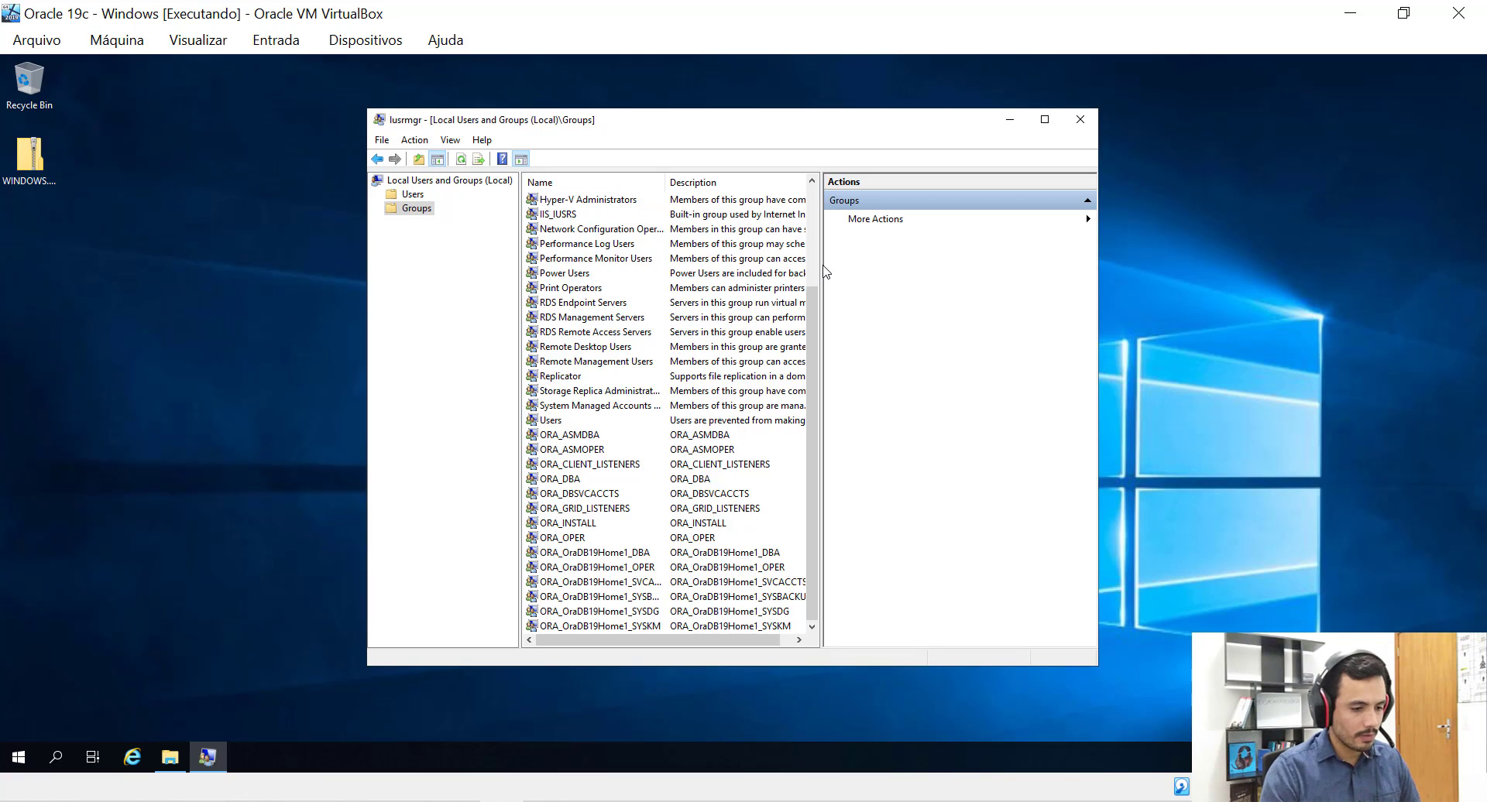
drag(823, 267, 924, 264)
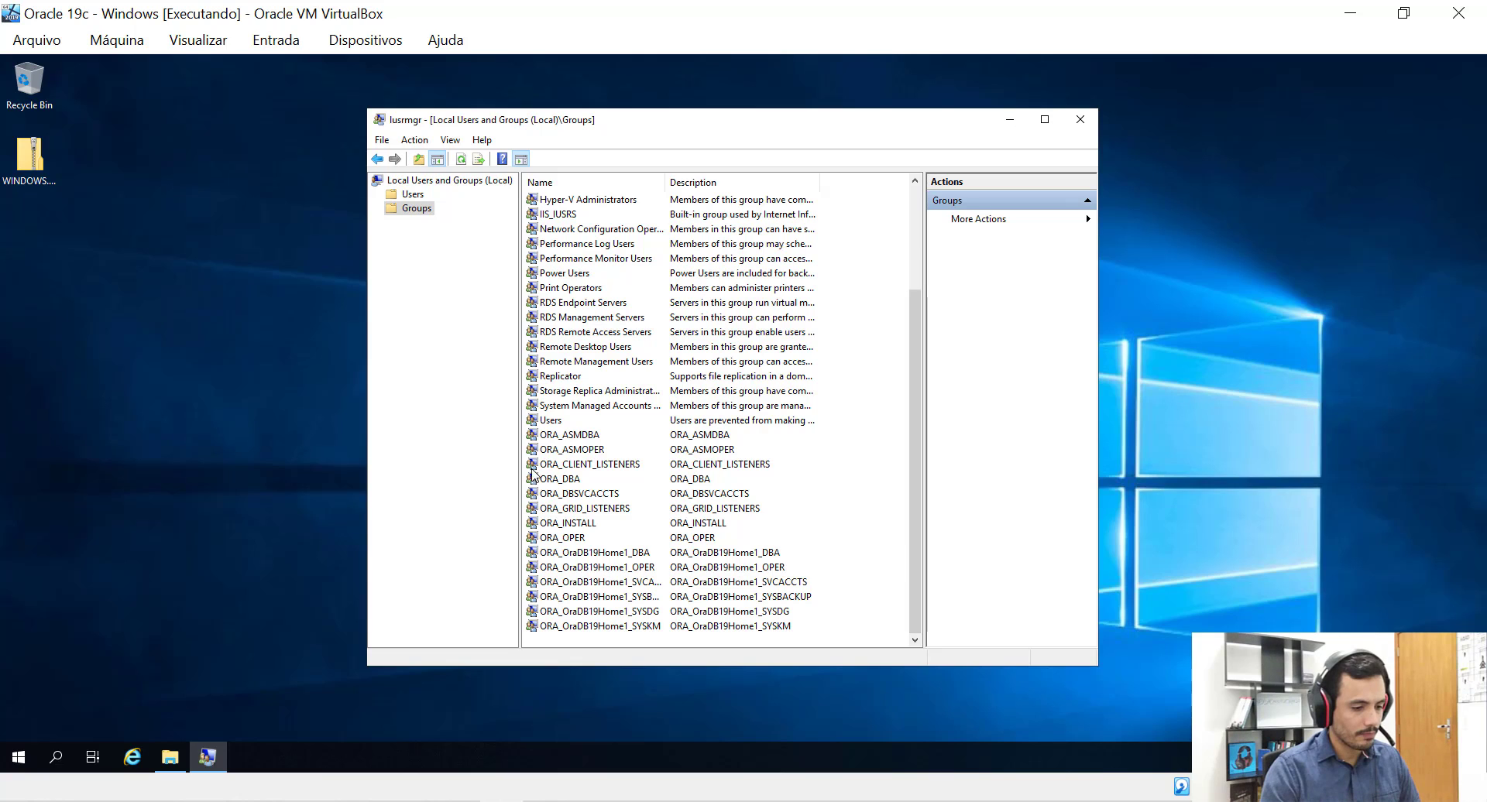
Review the ORA_ groups from ORA_ASMDBA through the OraDB19Home1 groups, then return to the Users list.
click(574, 439)
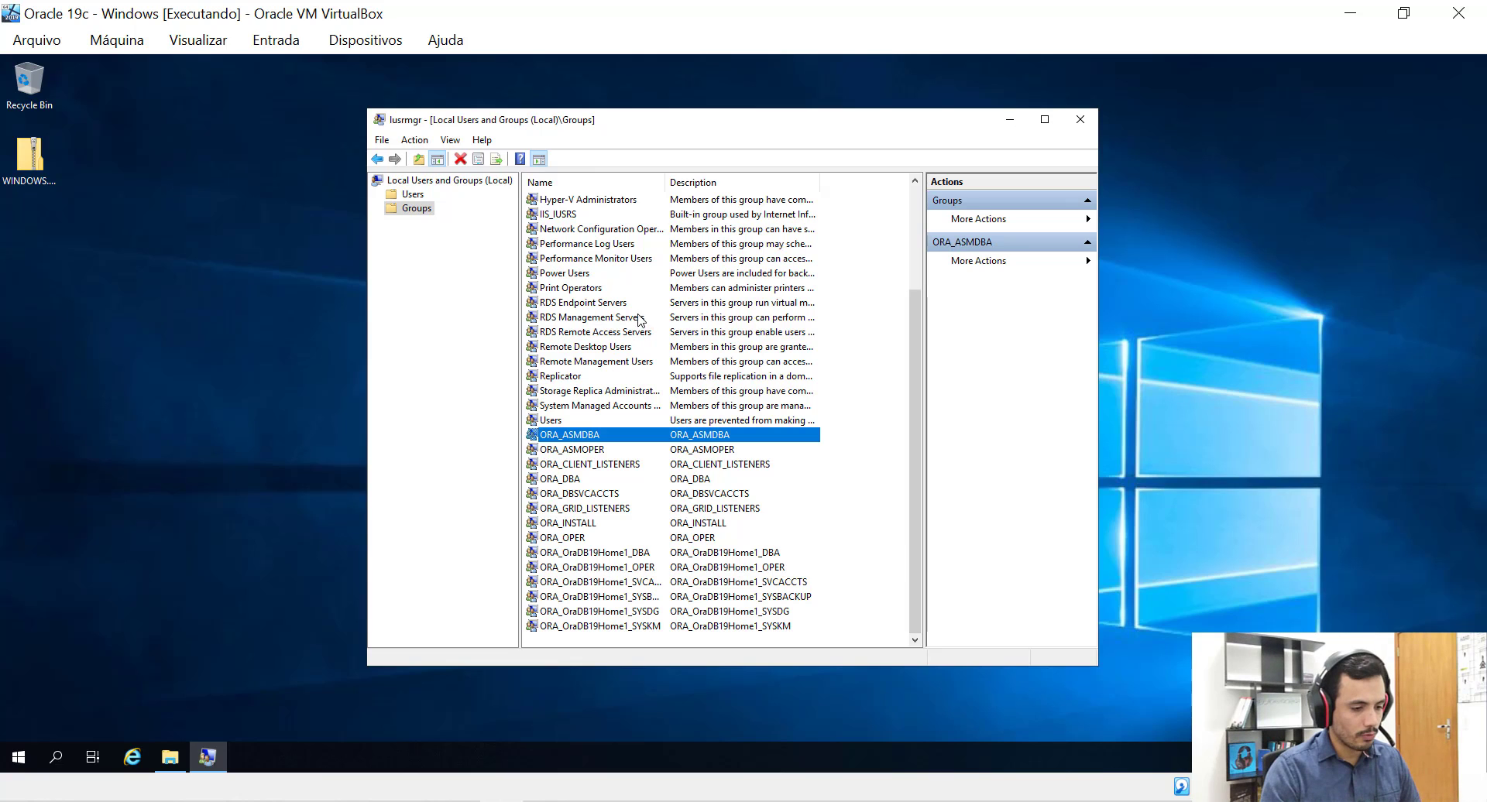
key(Down)
key(Down)
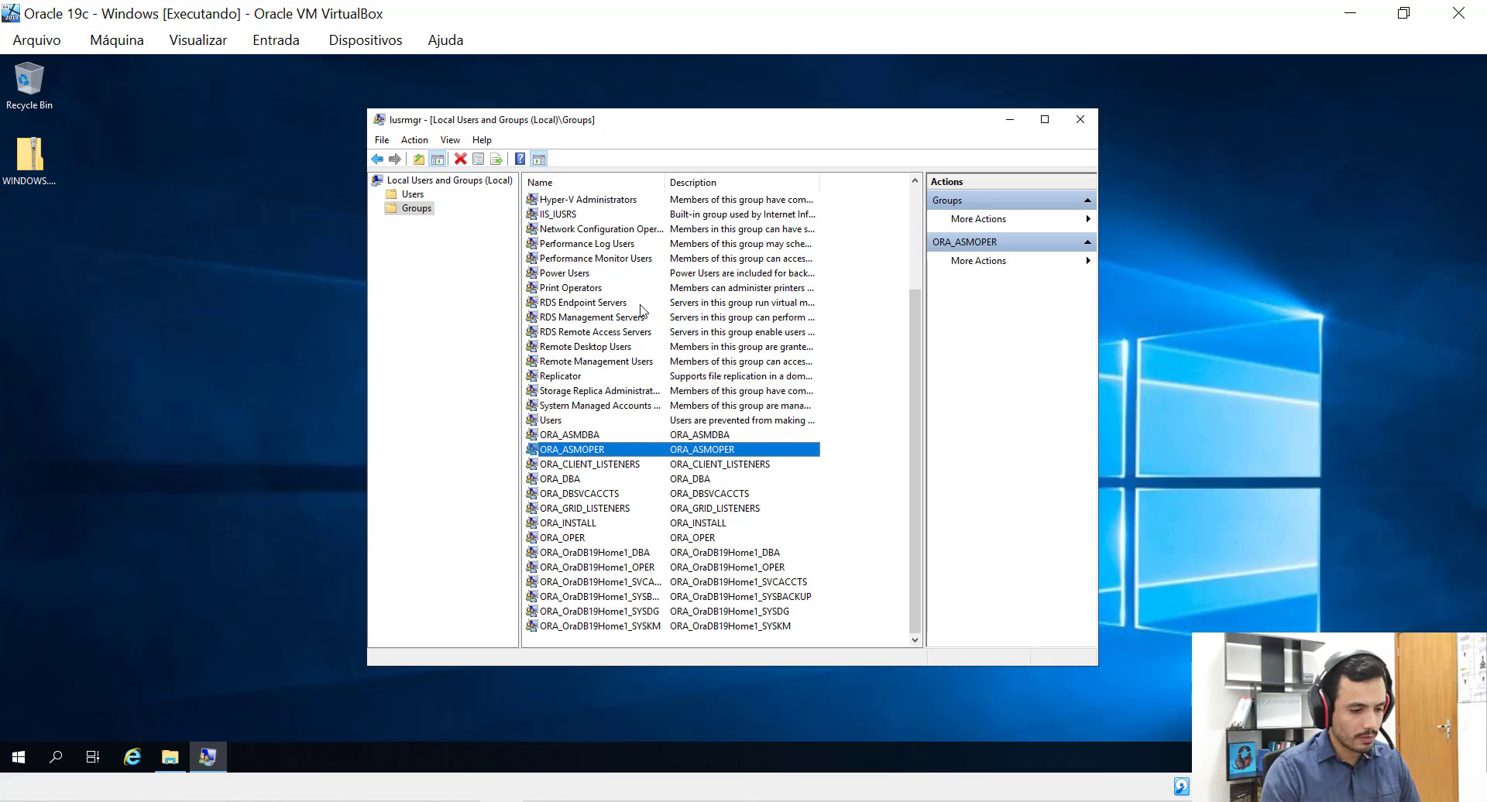
key(Down)
key(Down)
key(Down)
key(Down)
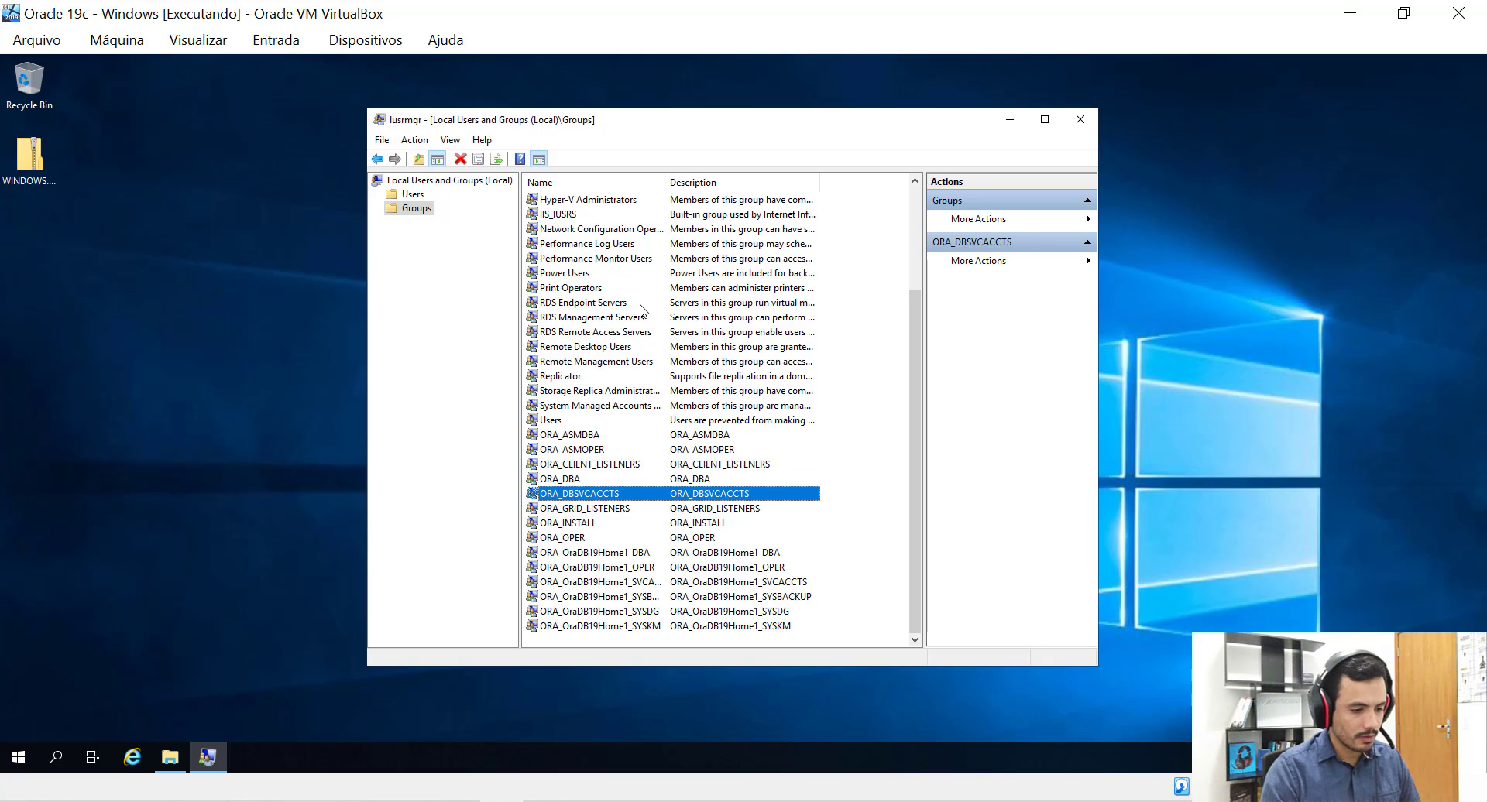
key(Down)
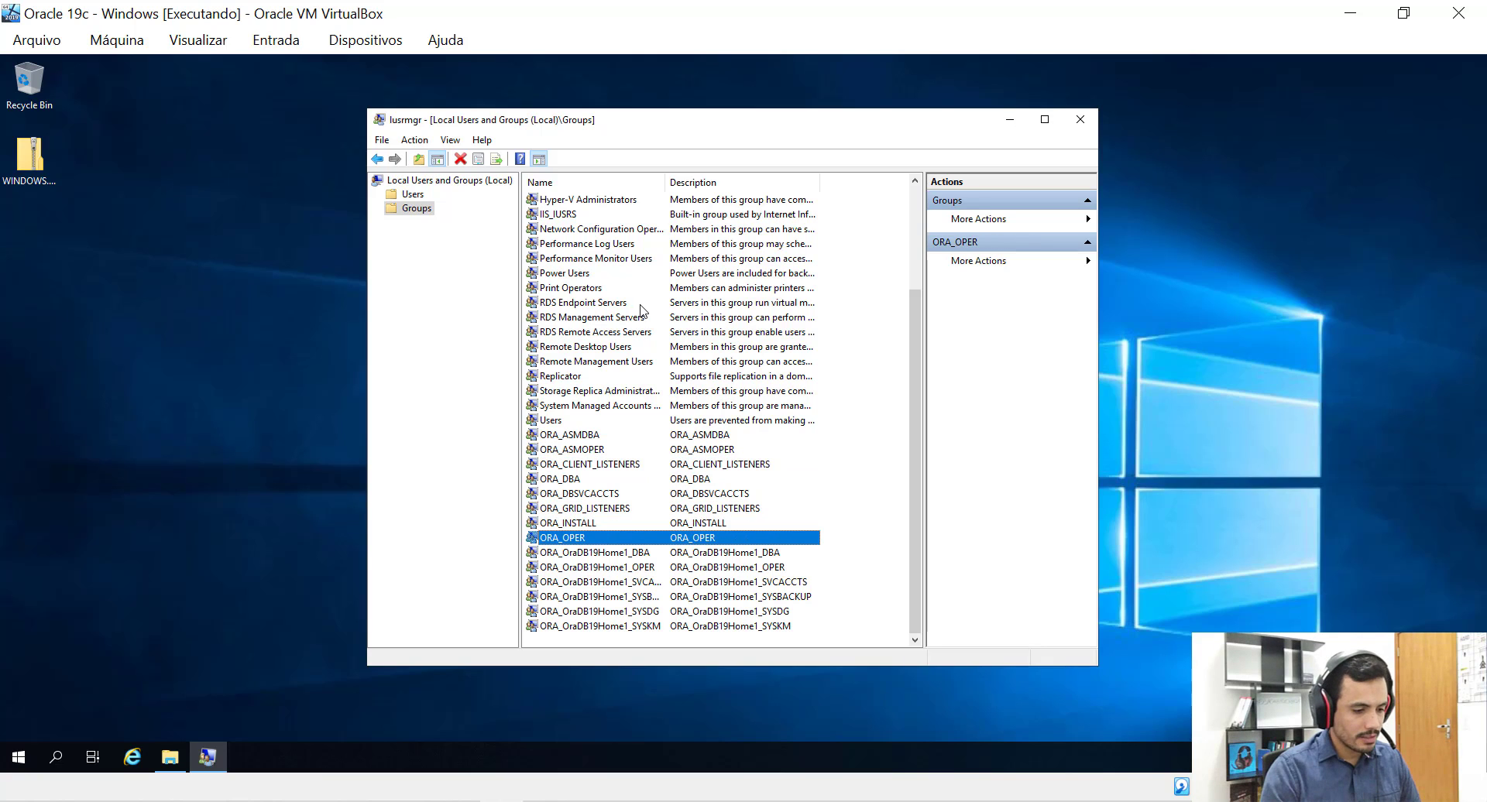
key(Down)
key(Down)
key(Down)
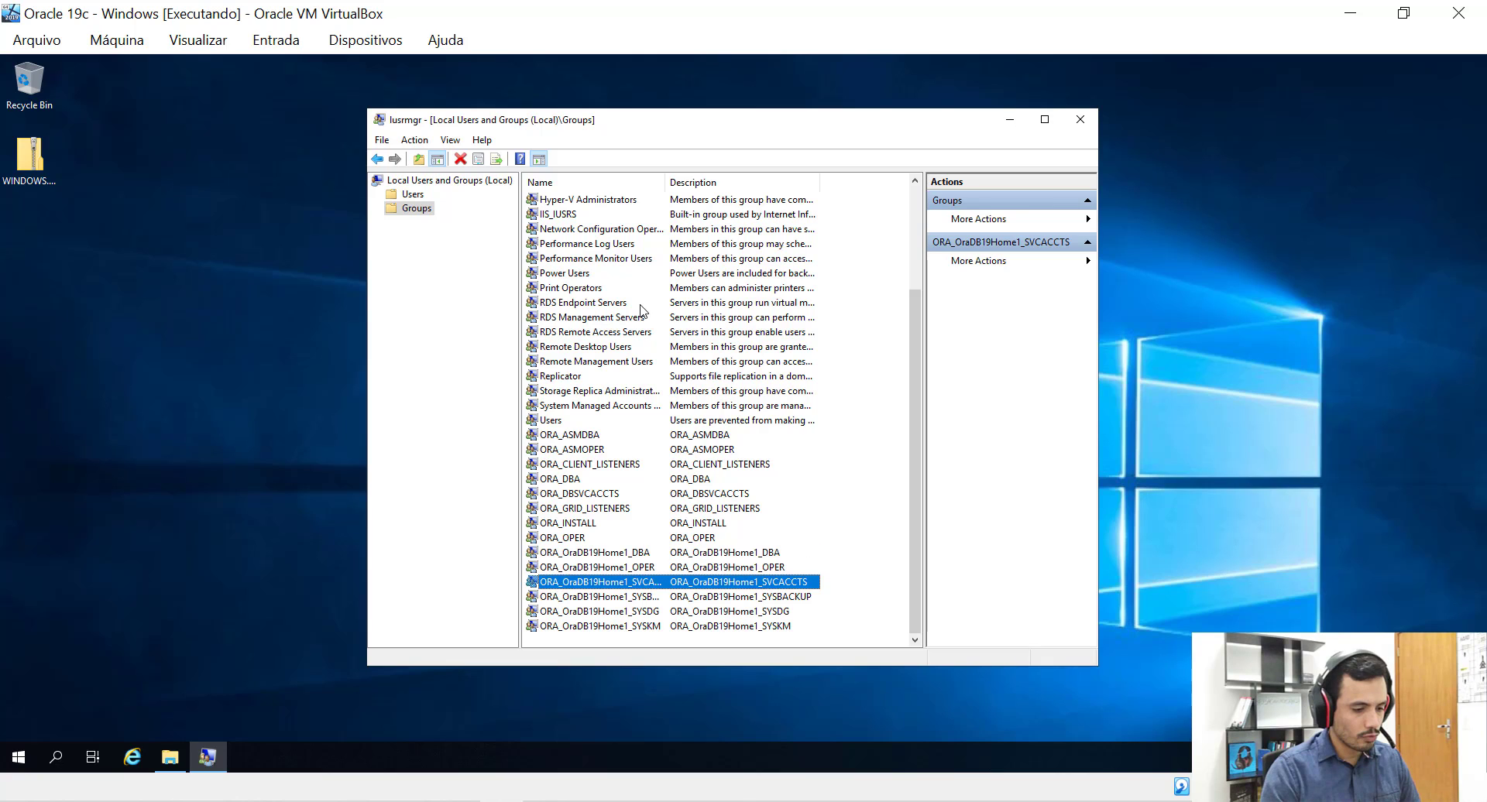
key(Down)
key(Down)
key(Up)
key(Up)
key(Up)
key(Up)
key(Up)
key(Up)
key(Up)
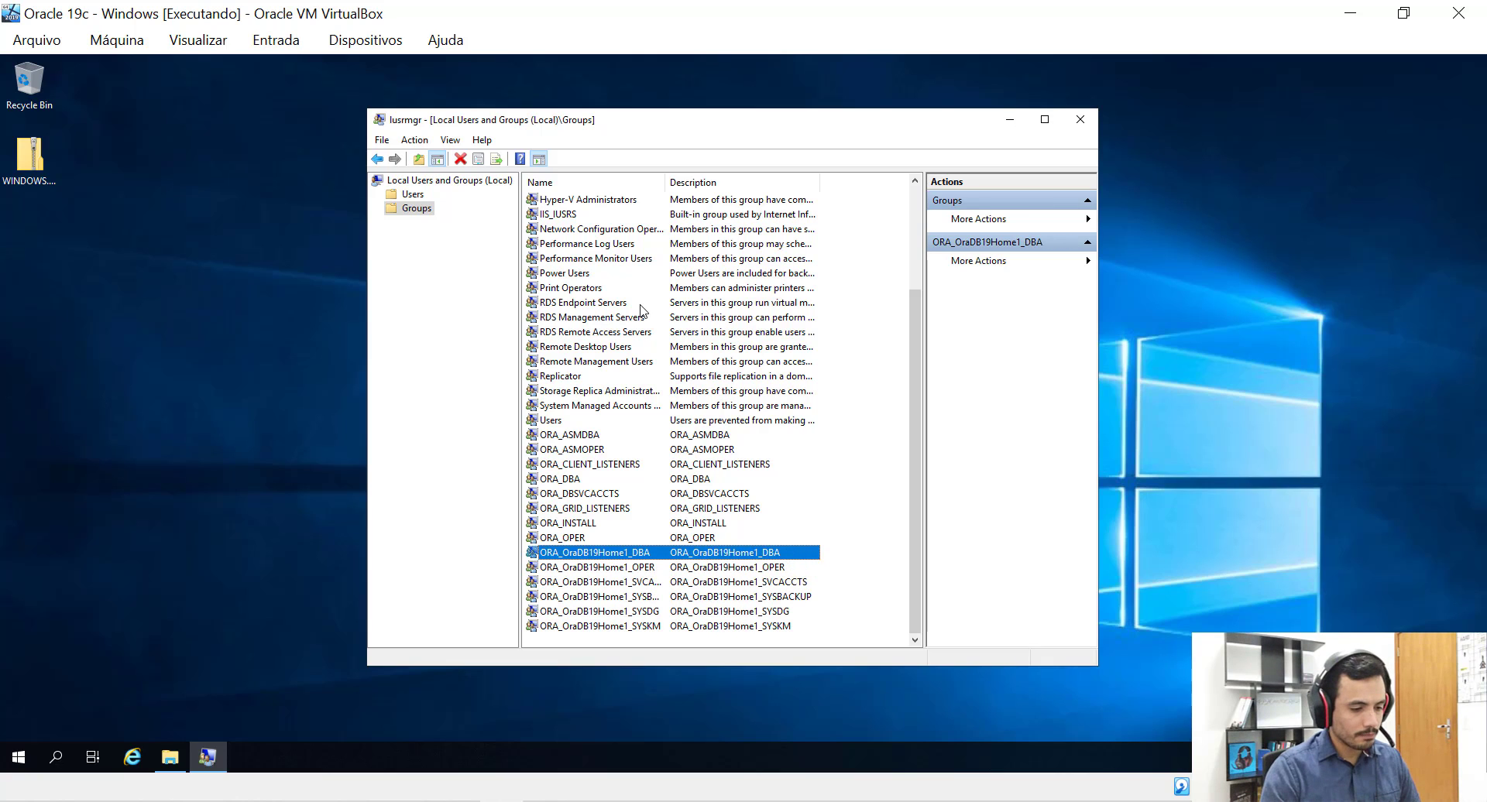
key(Up)
key(Up)
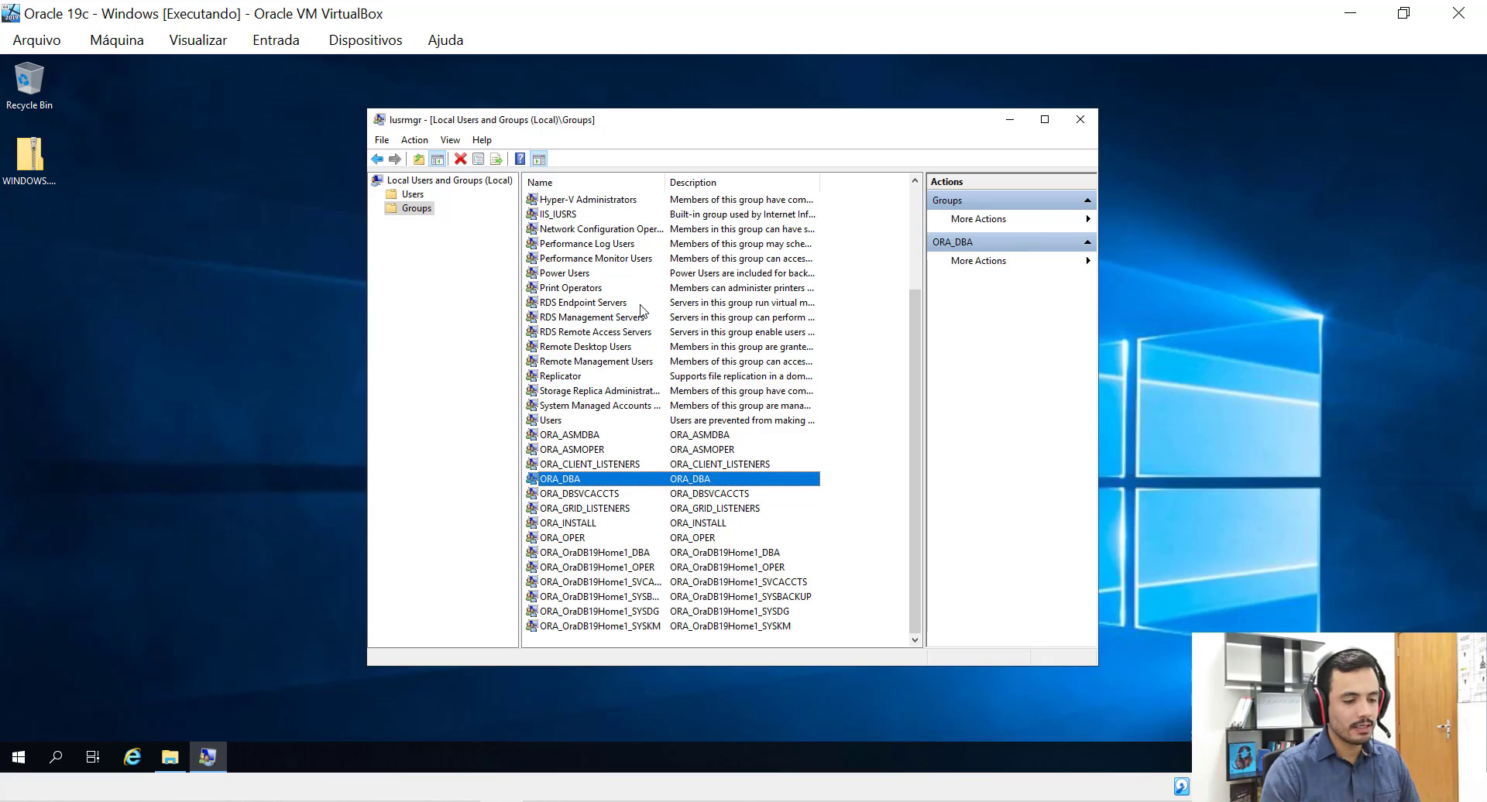
key(Up)
key(Down)
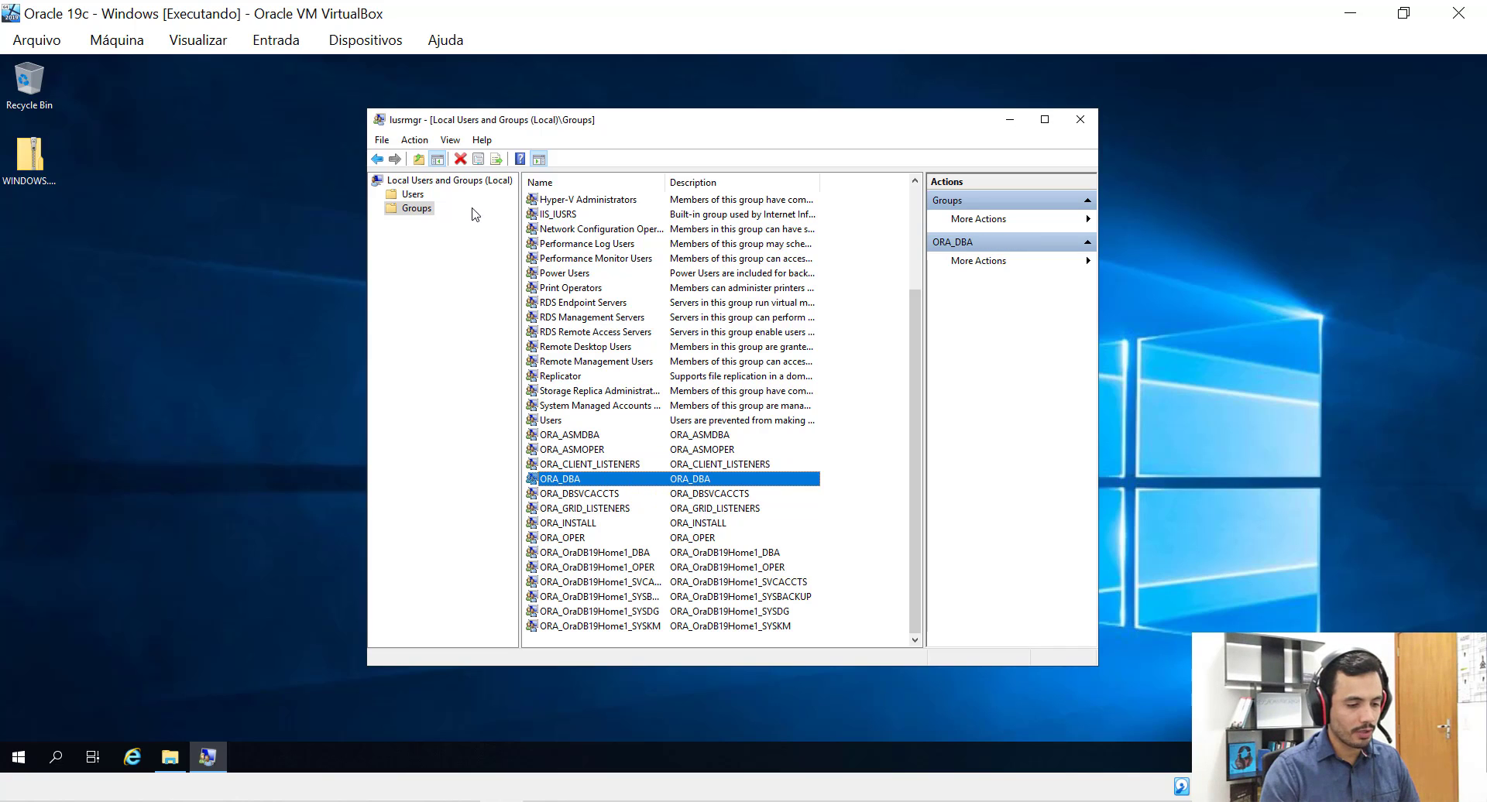
click(414, 196)
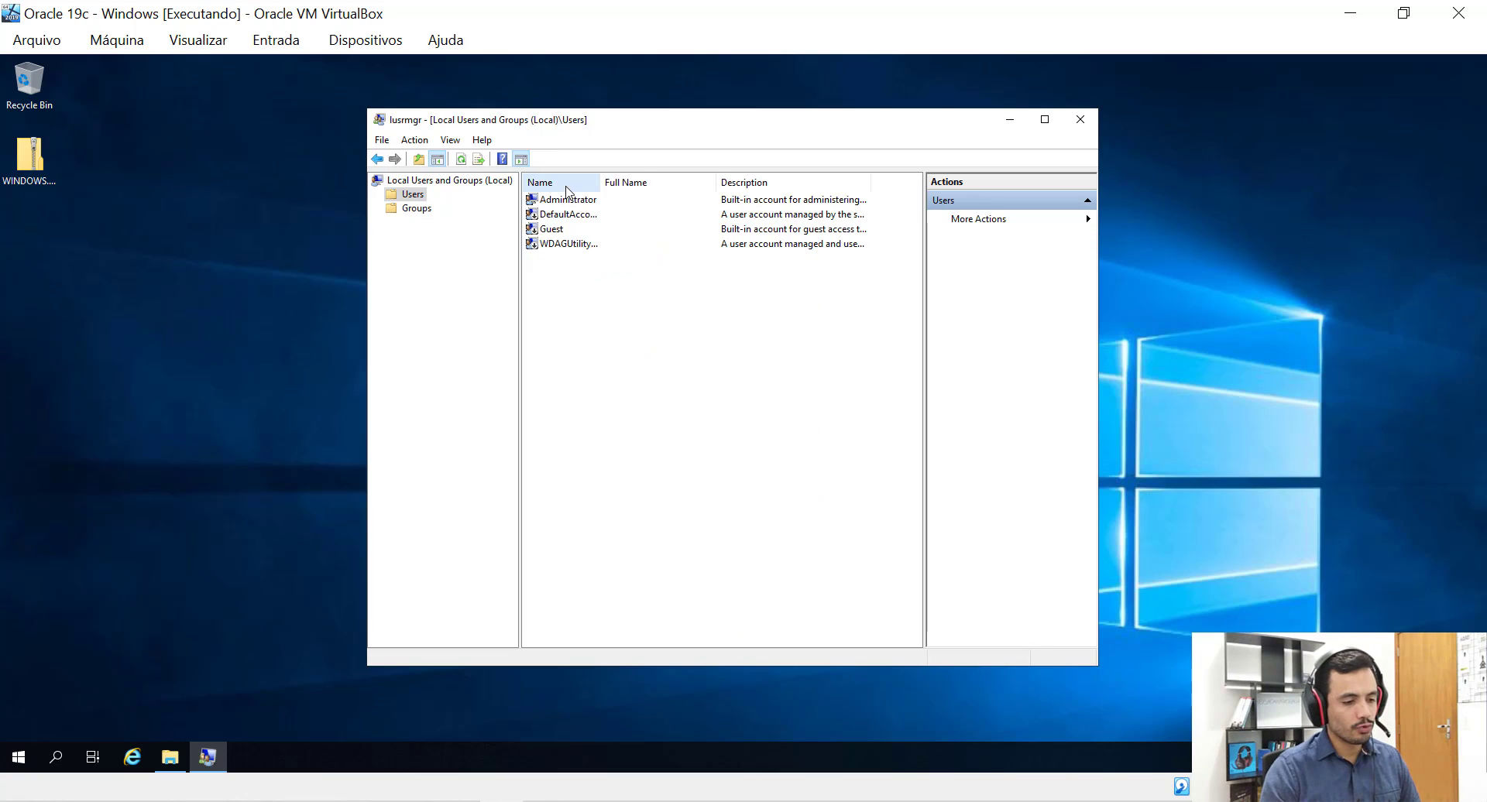
click(580, 200)
right_click(579, 202)
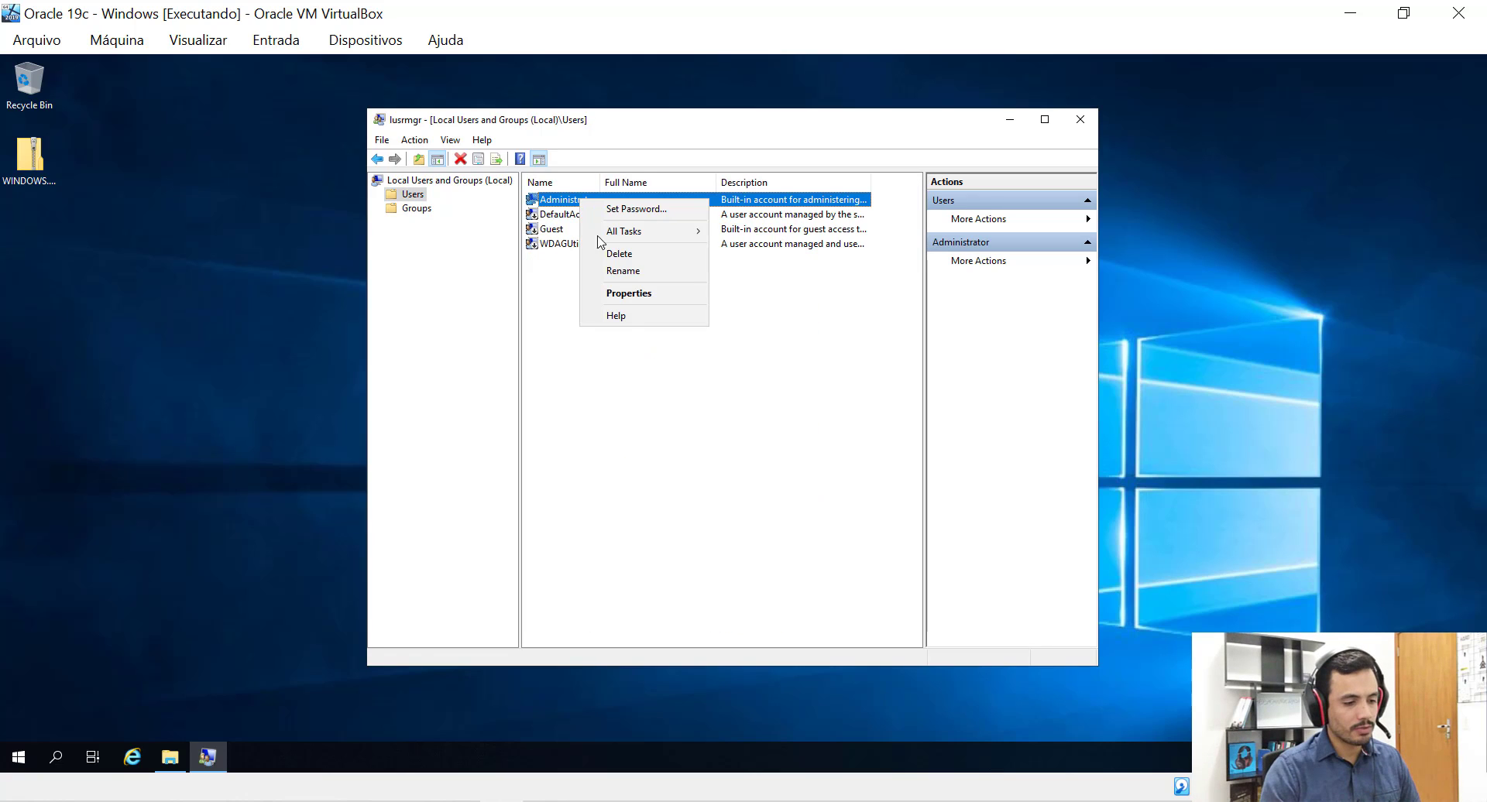
click(623, 289)
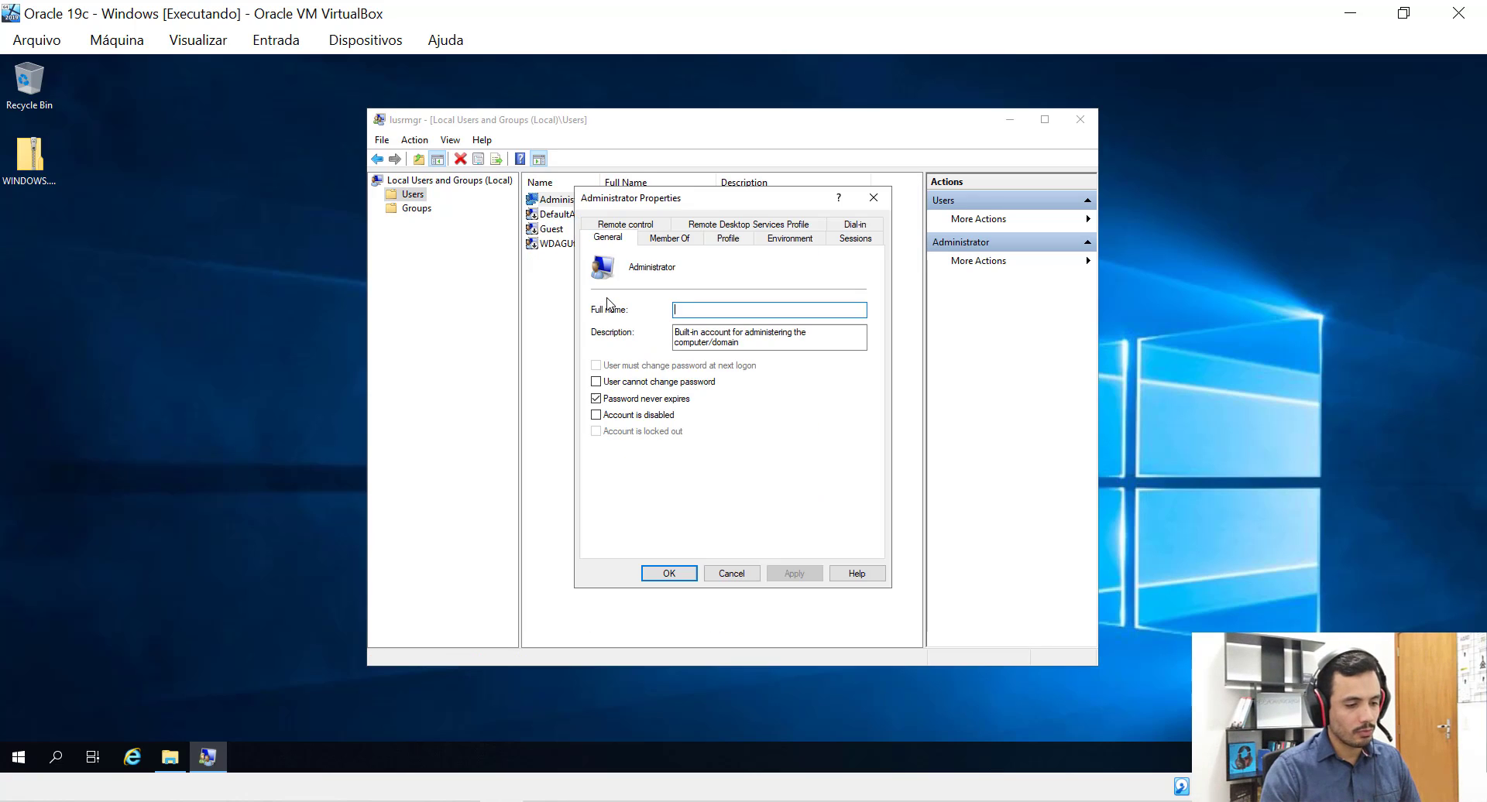
click(663, 240)
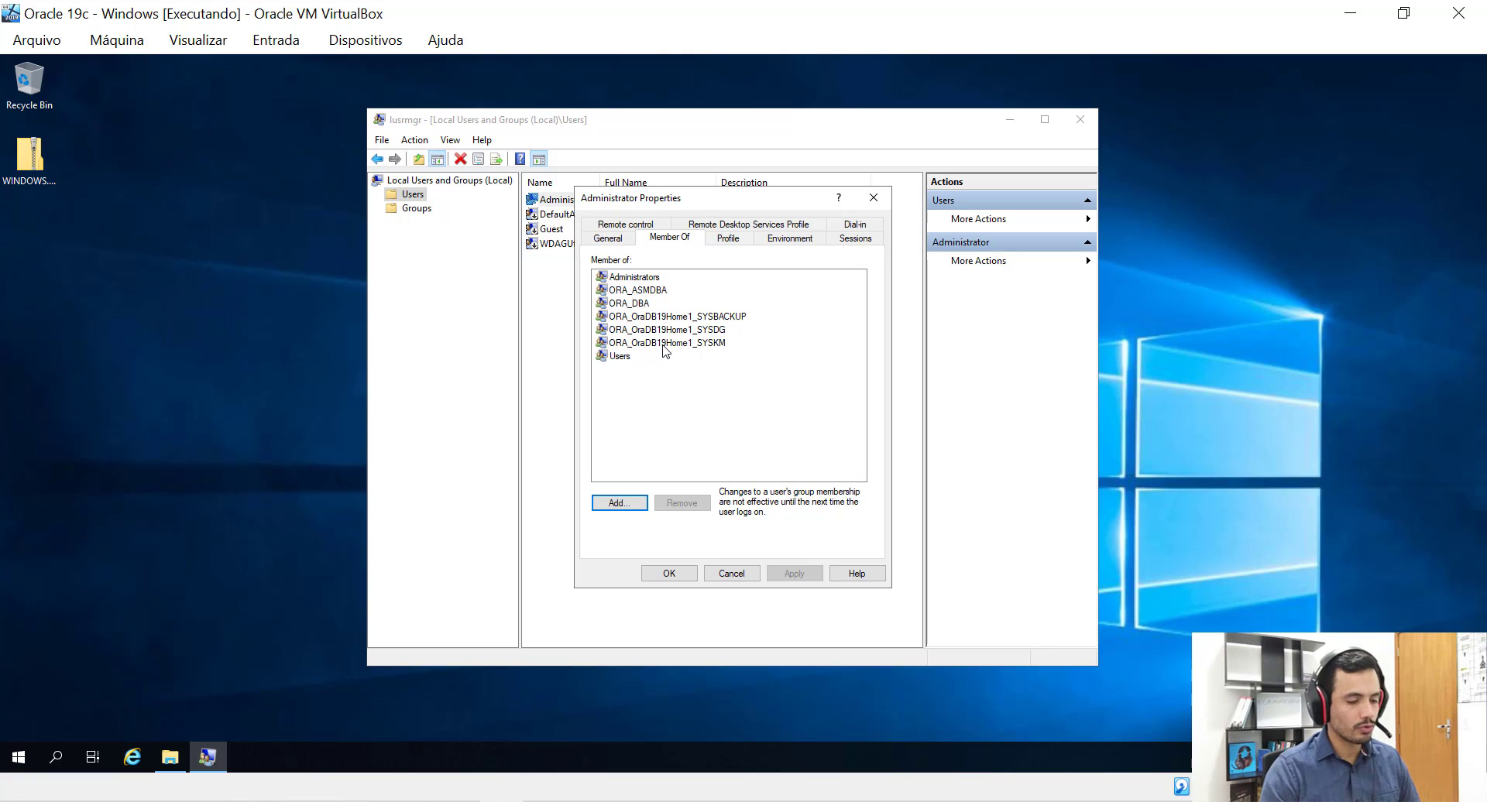
click(629, 304)
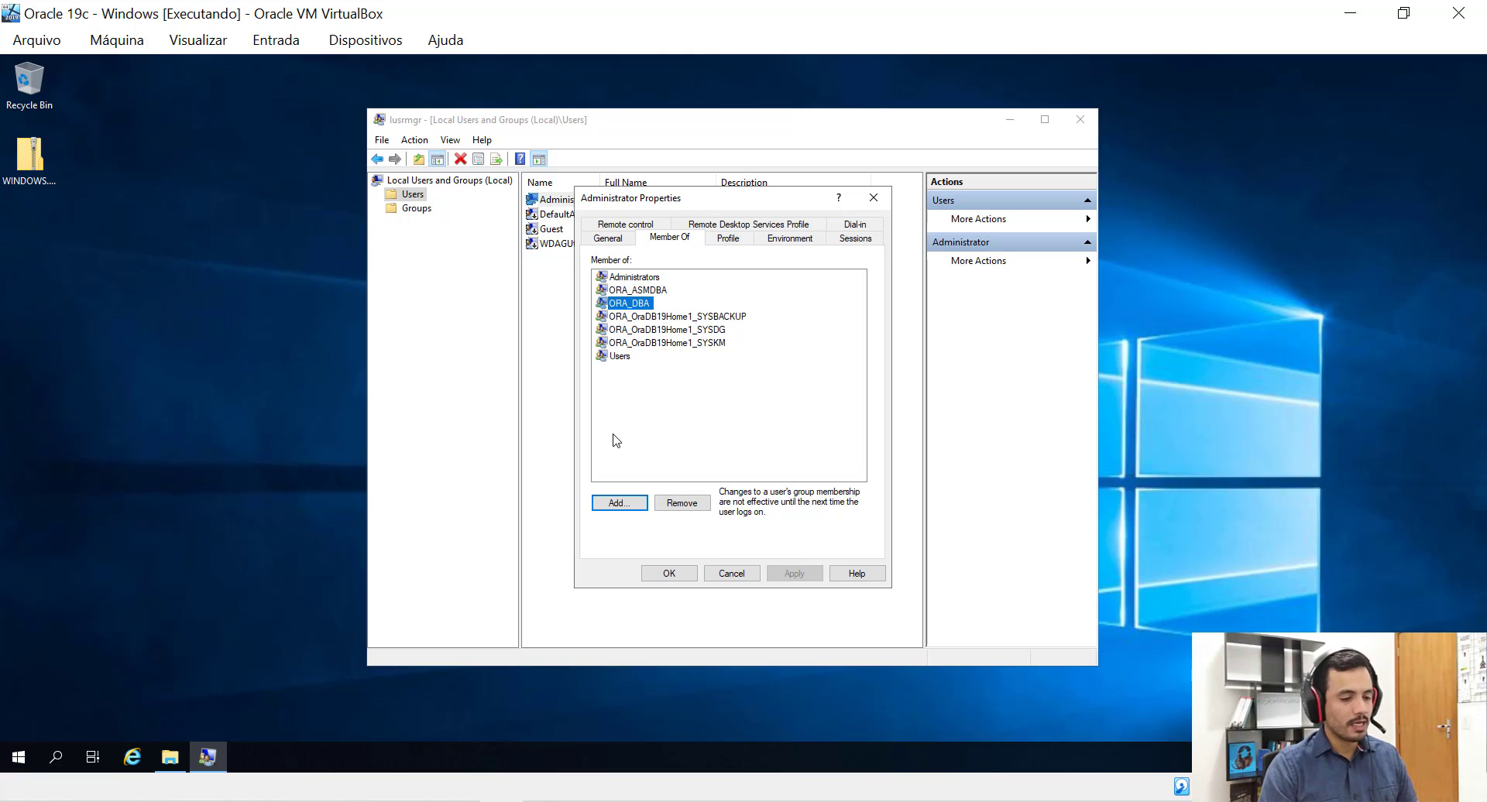
click(639, 291)
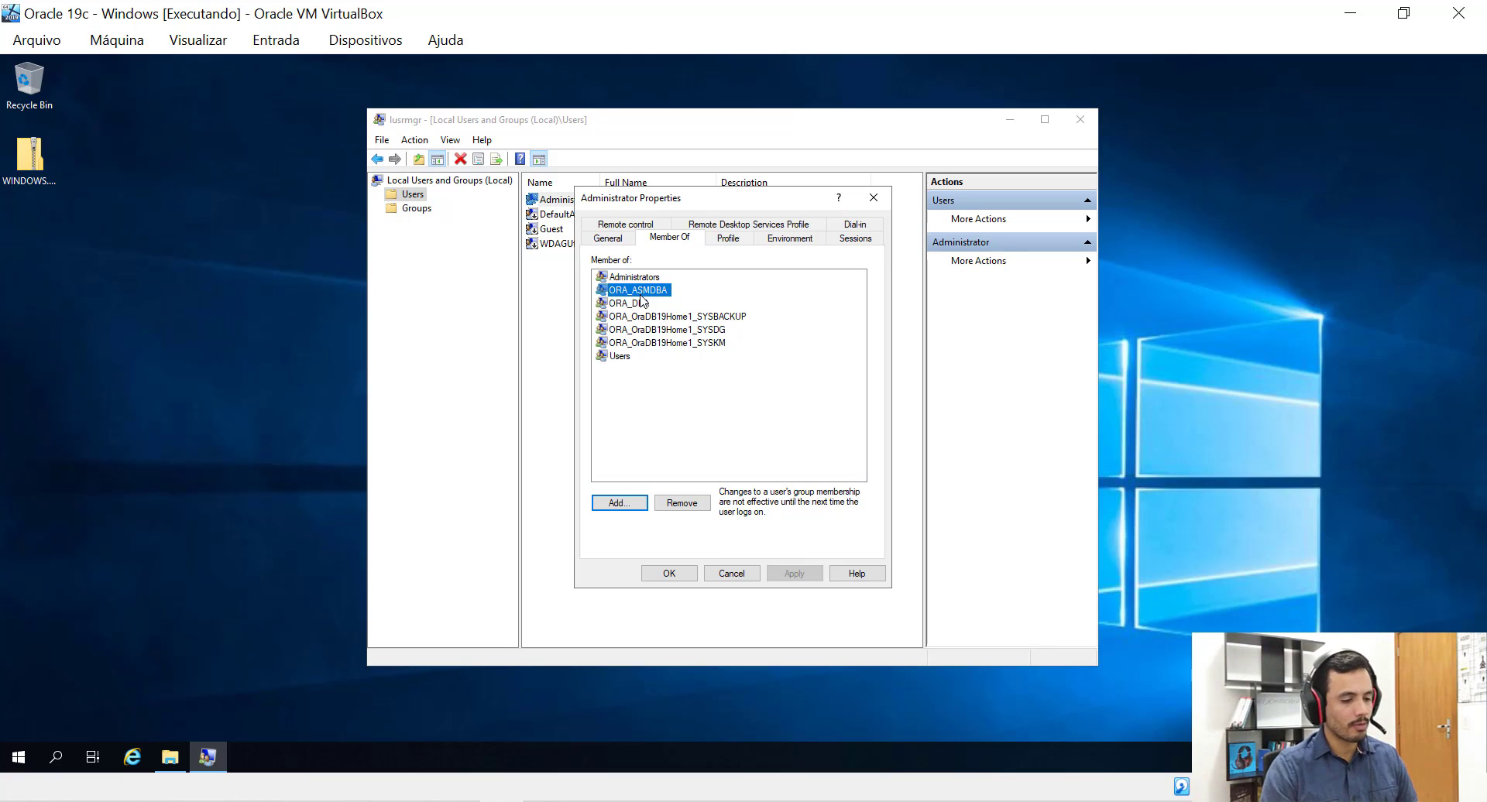
click(642, 303)
key(Up)
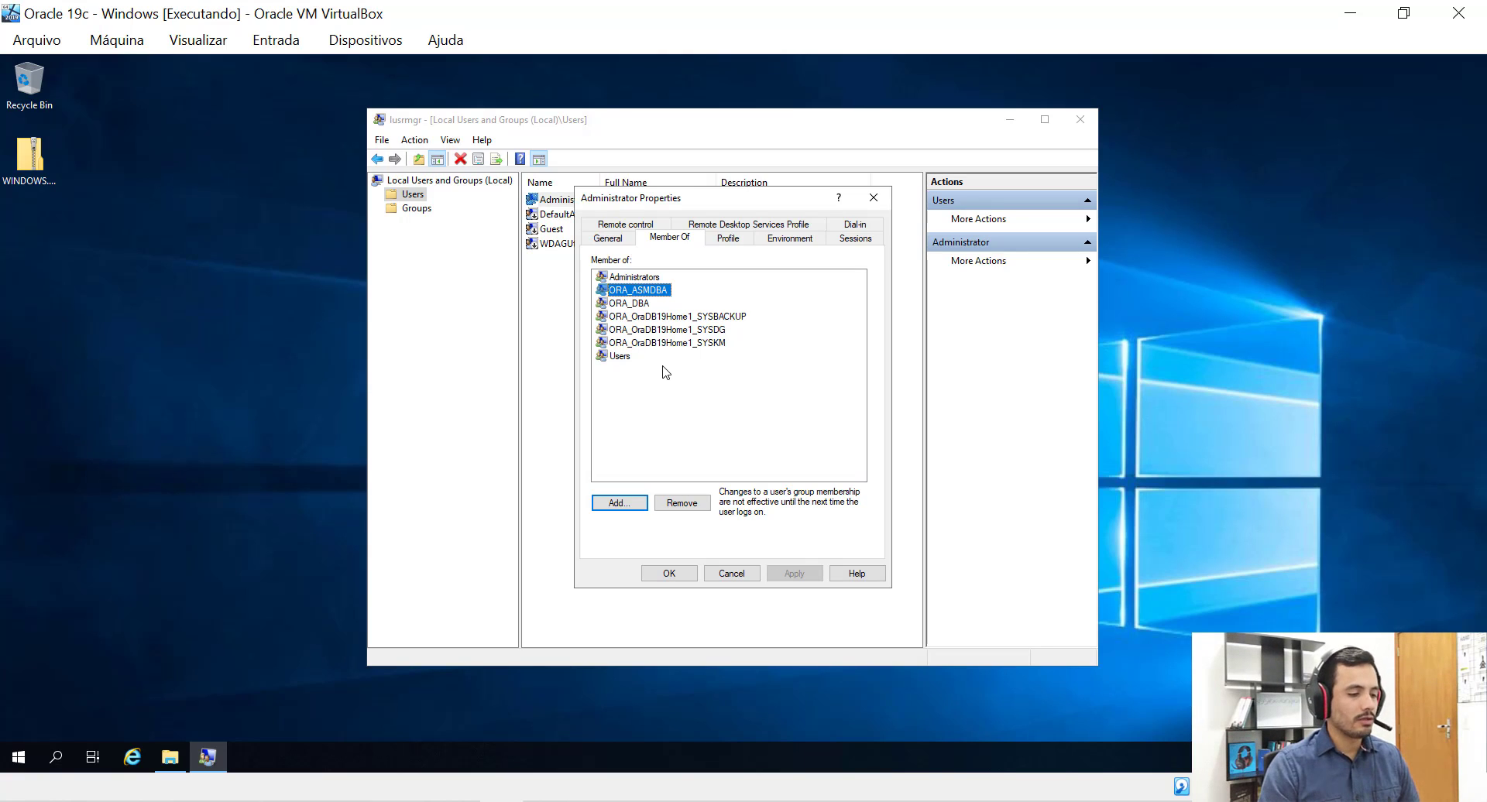
key(Down)
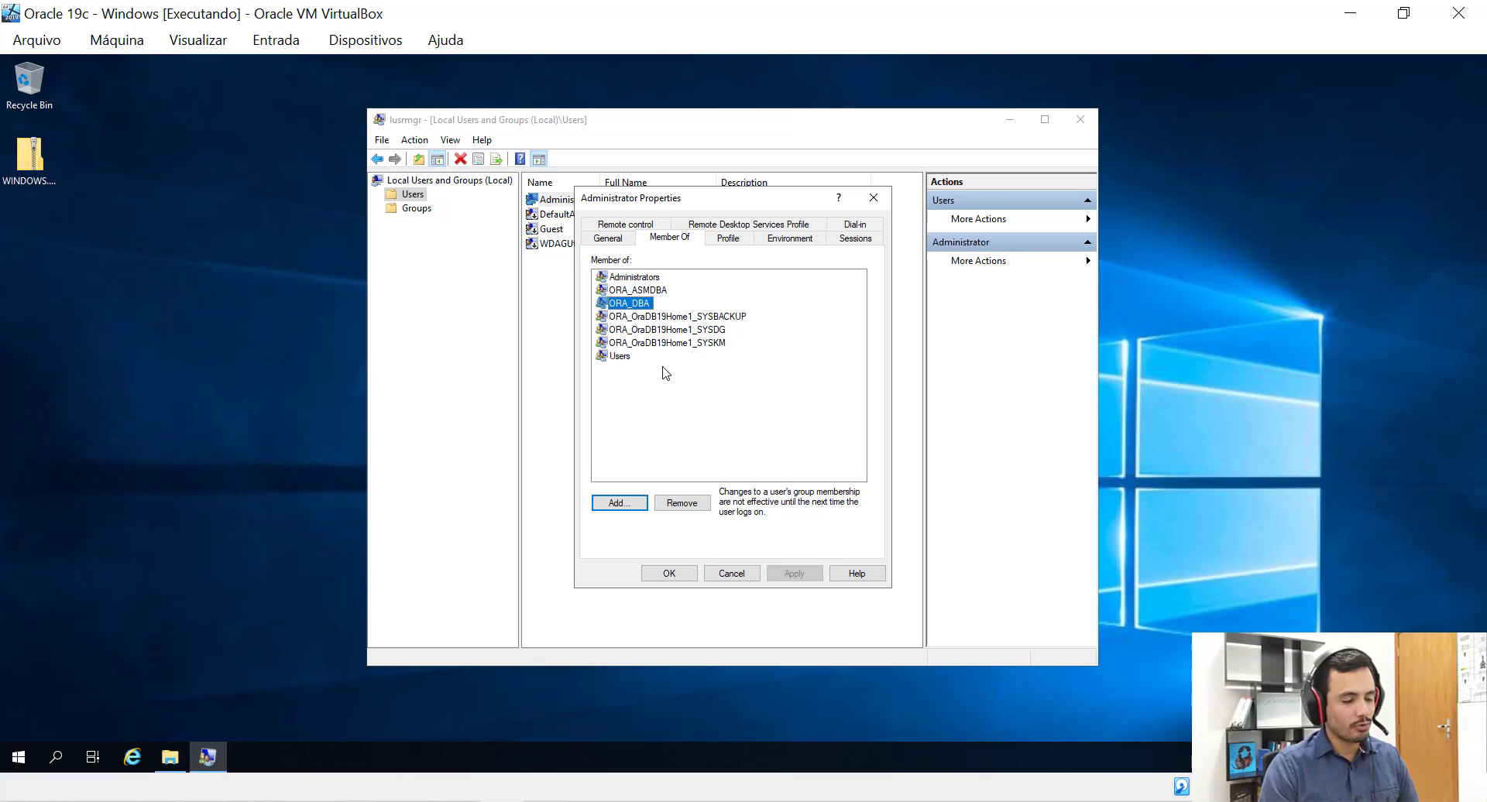
key(Up)
key(Down)
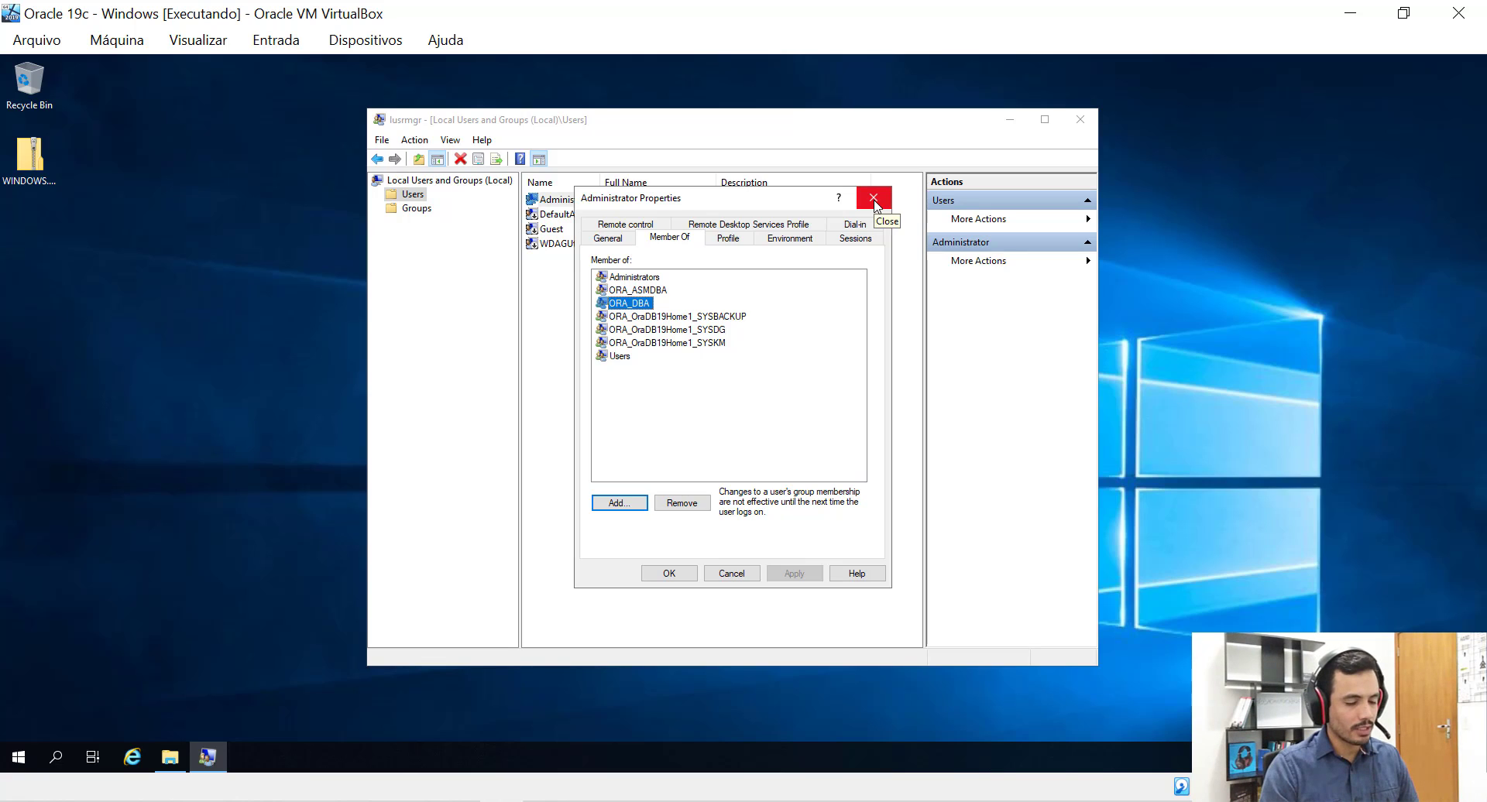
click(876, 203)
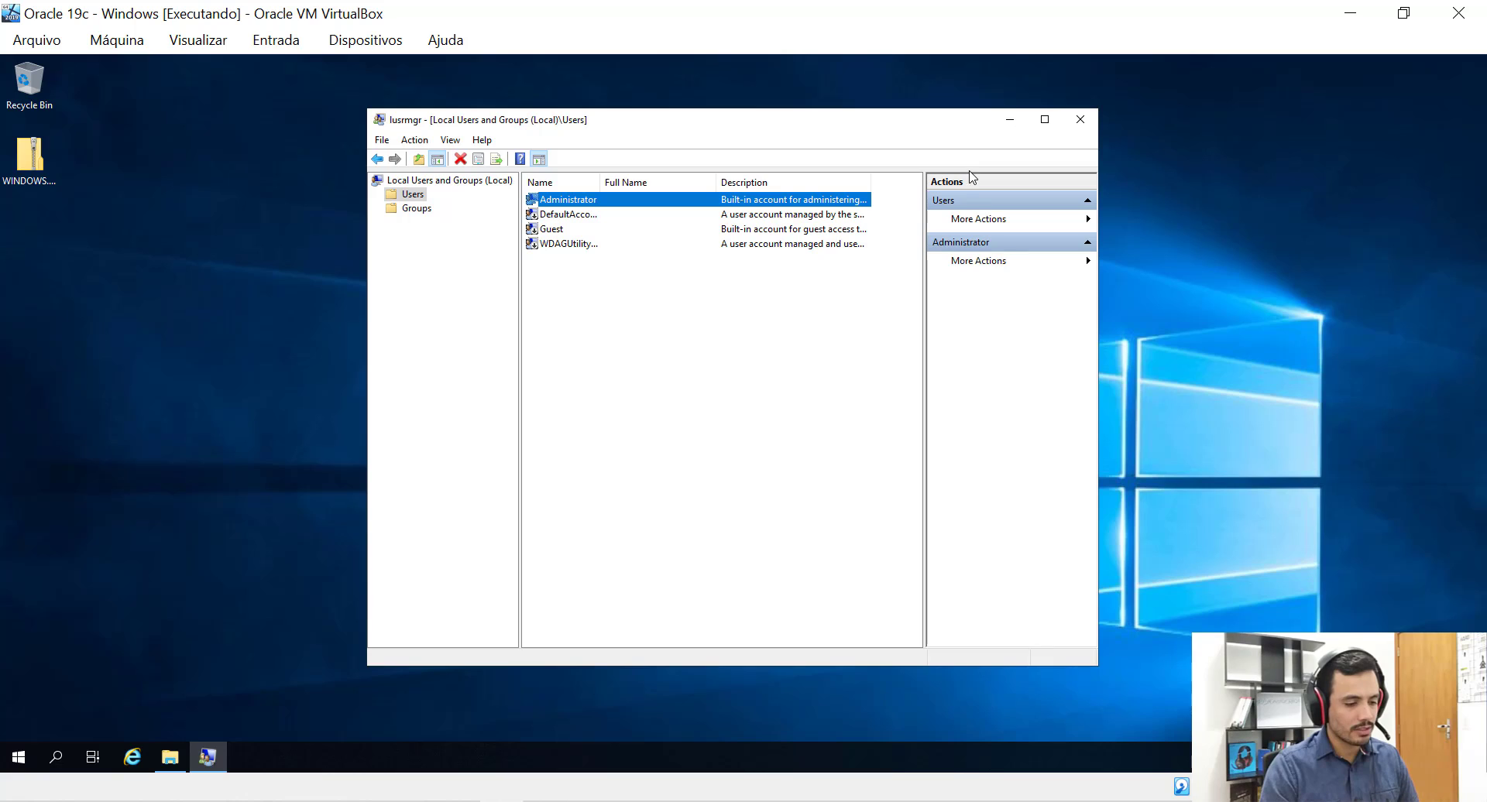
Minimize Local Users and Groups and search the Start menu for cmd.
click(1009, 120)
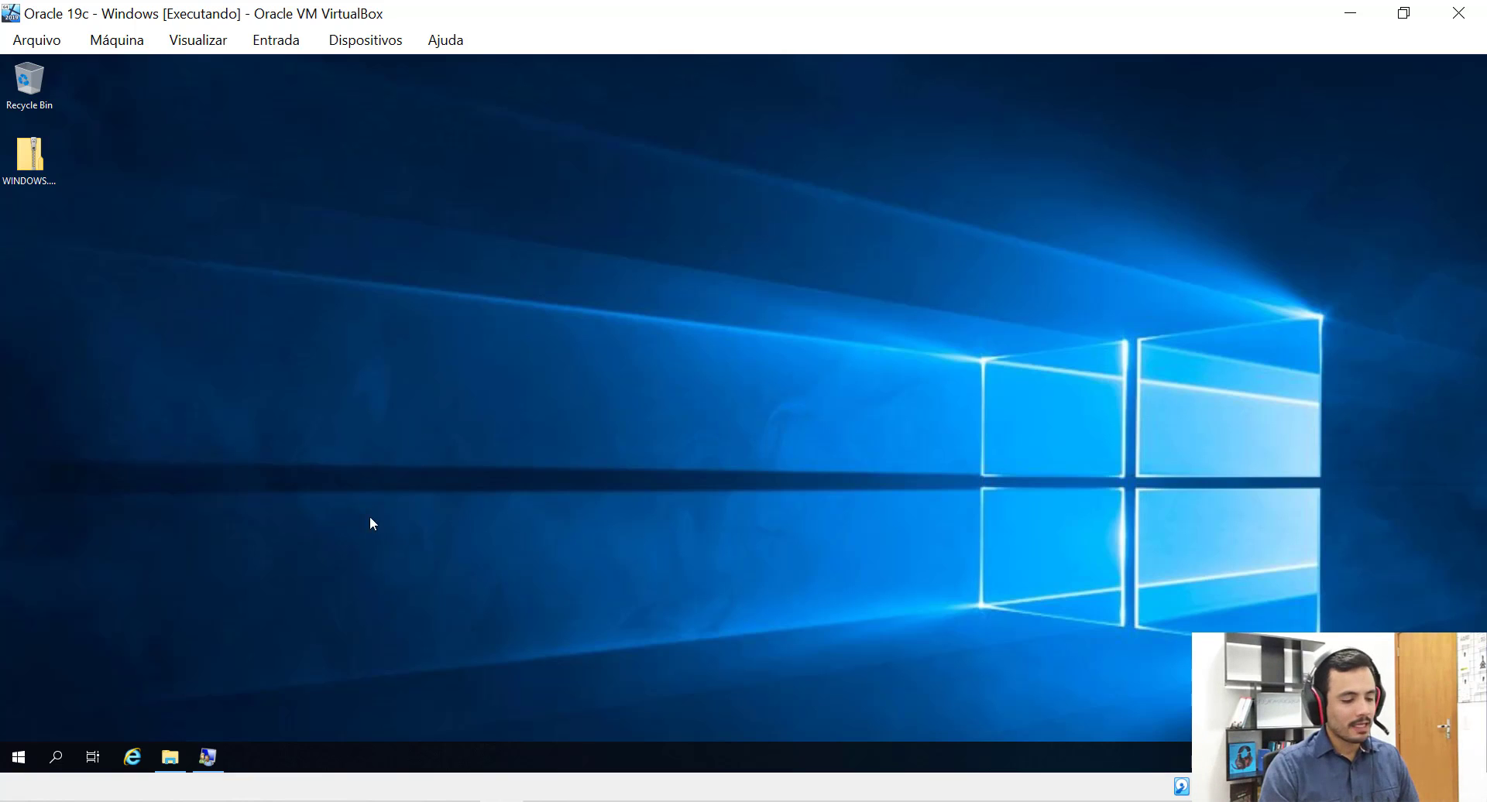
click(19, 757)
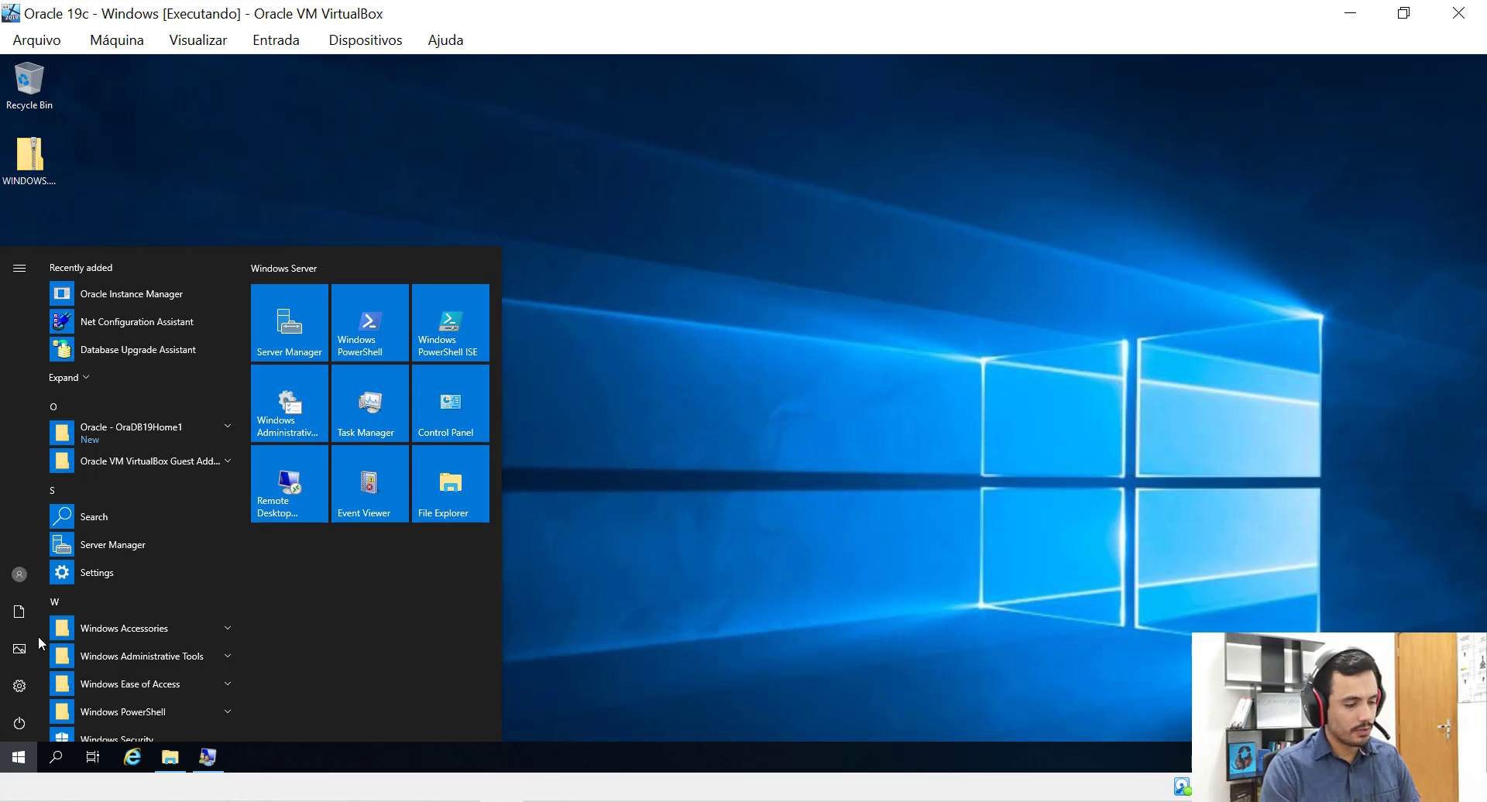
text(cmd)
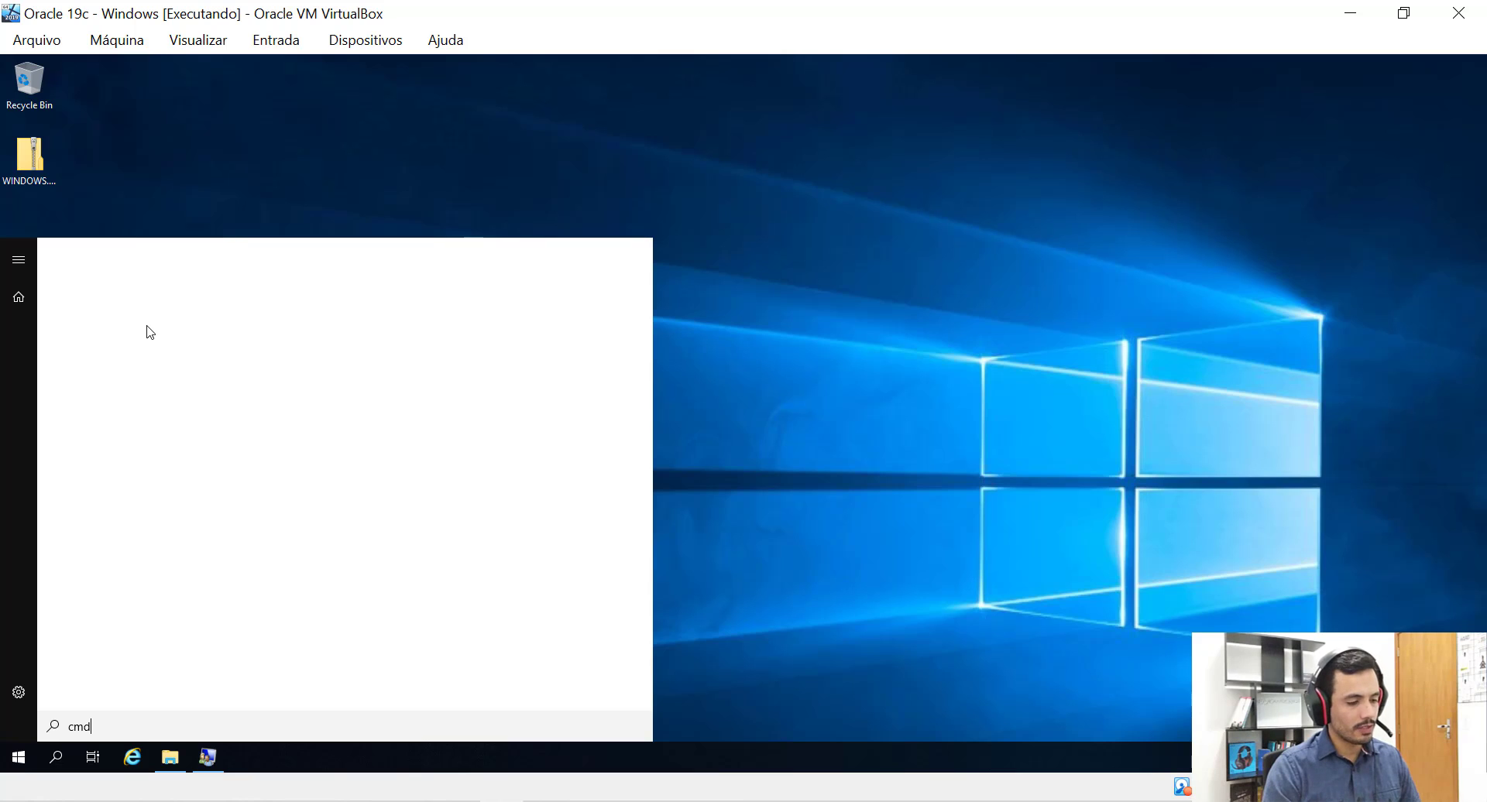
Open the Command Prompt from the search results and position its window on the desktop.
click(134, 327)
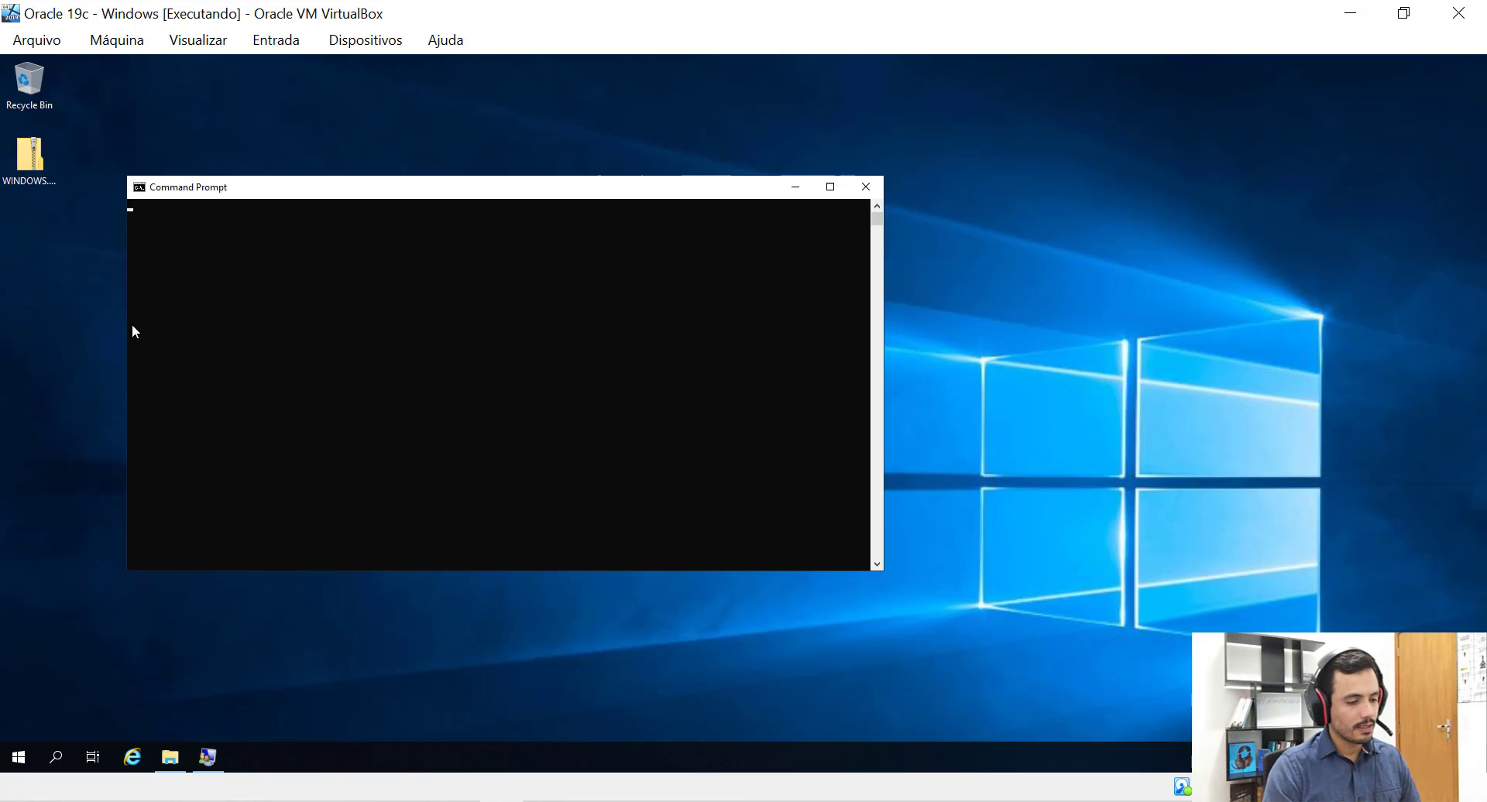
drag(572, 193, 700, 168)
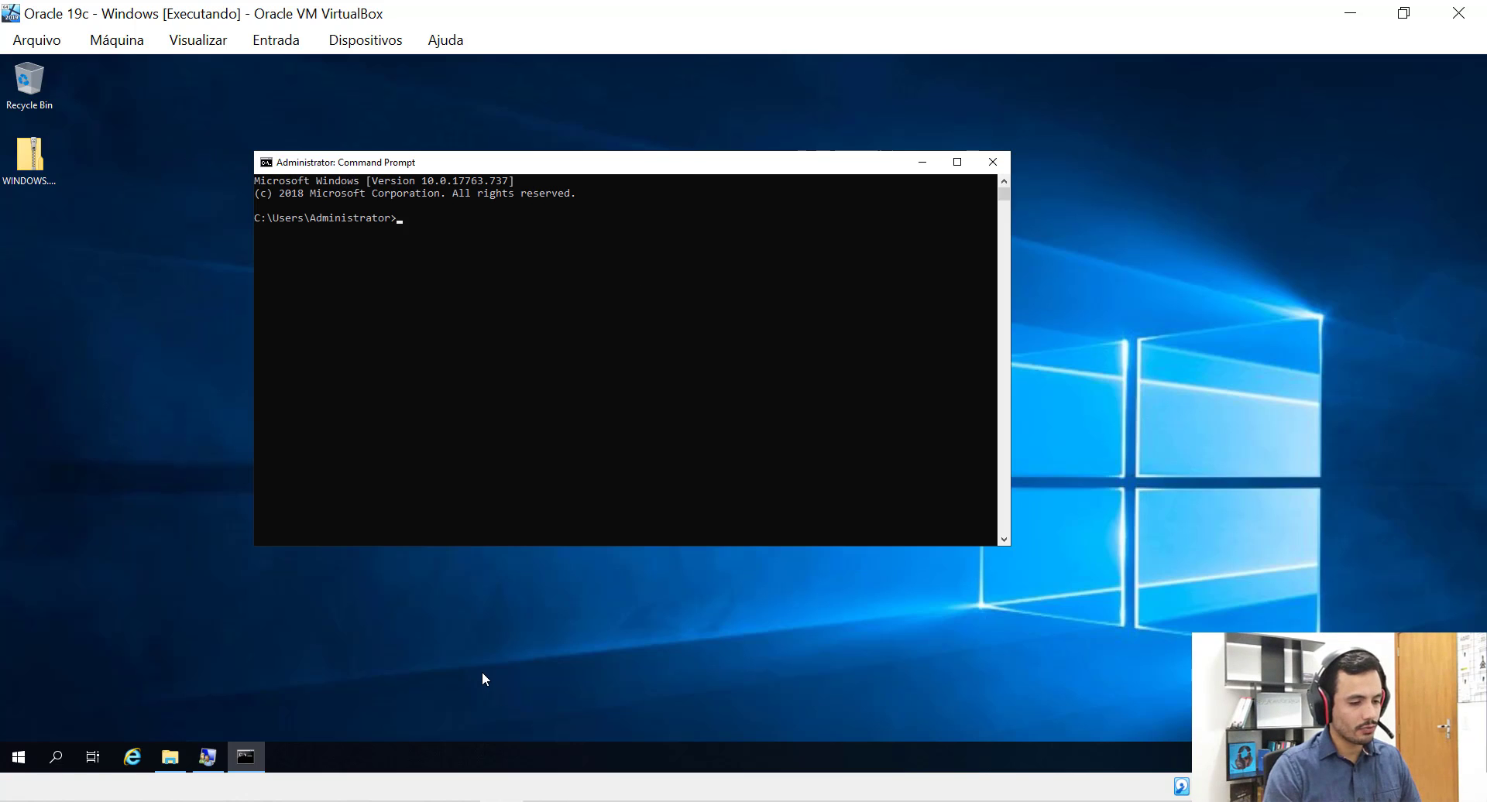
drag(677, 166, 716, 193)
Launch the Services console from Task Manager's detailed Services tab.
right_click(511, 759)
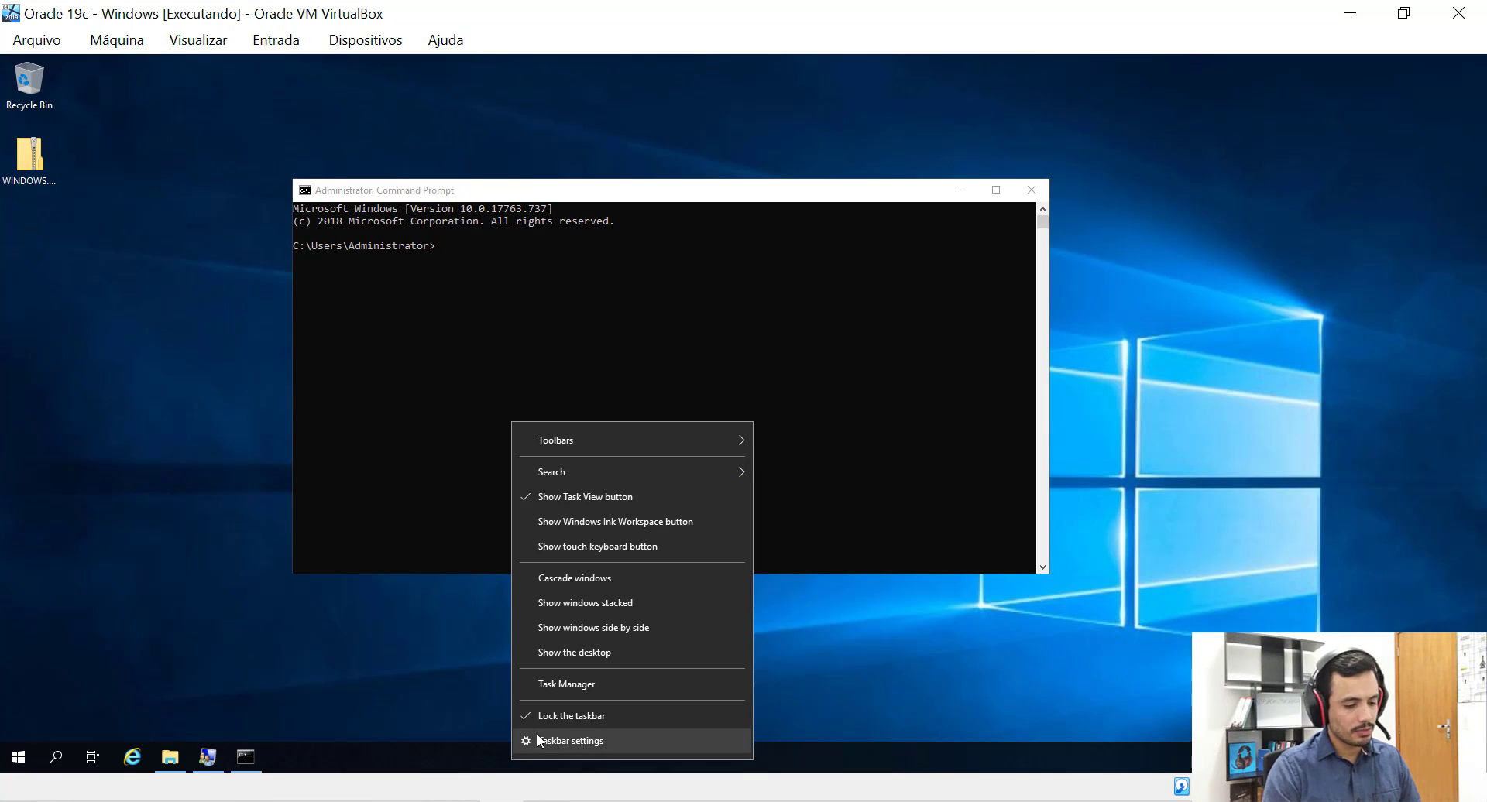
click(578, 685)
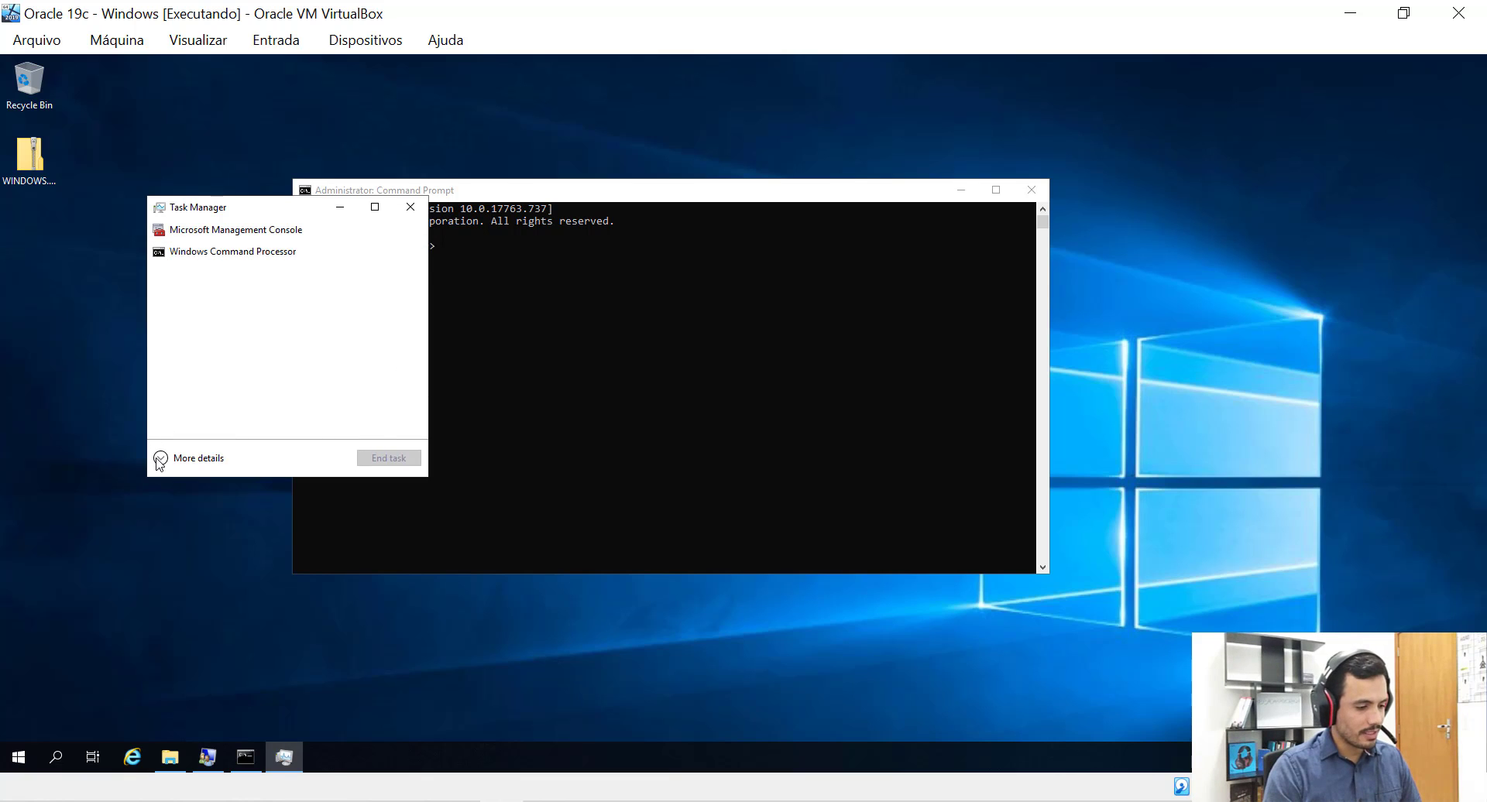
click(162, 461)
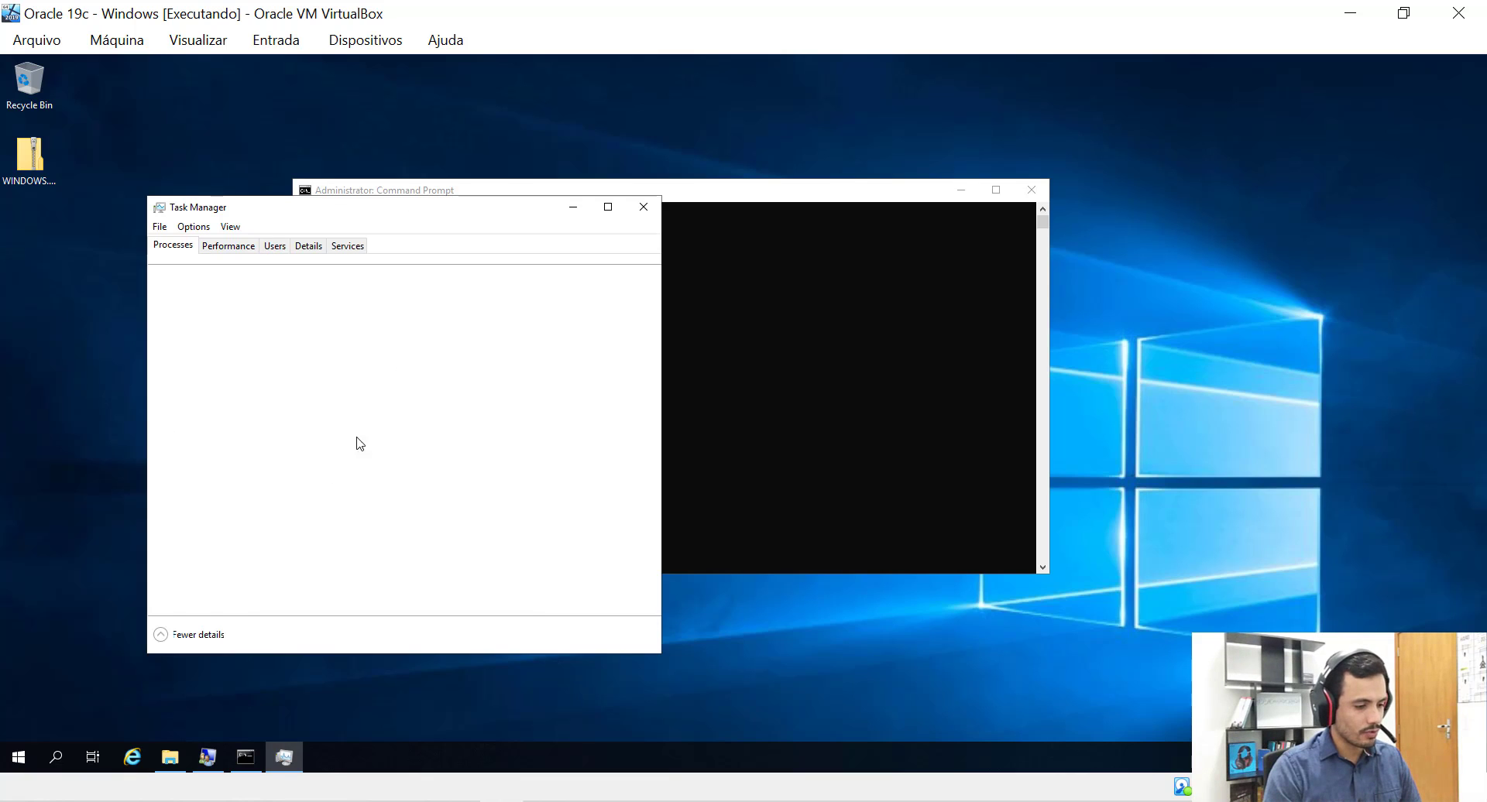
click(350, 252)
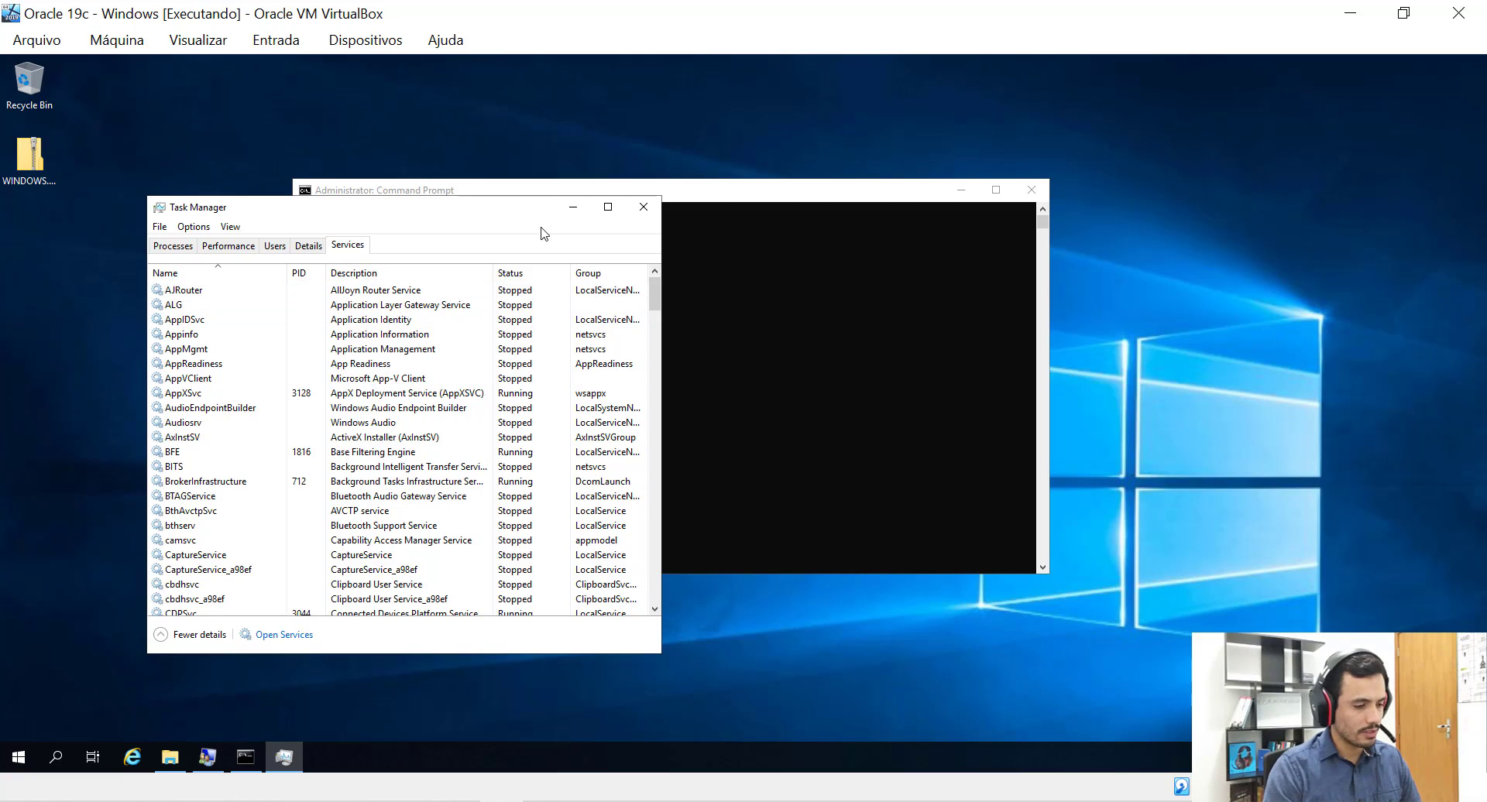
click(267, 640)
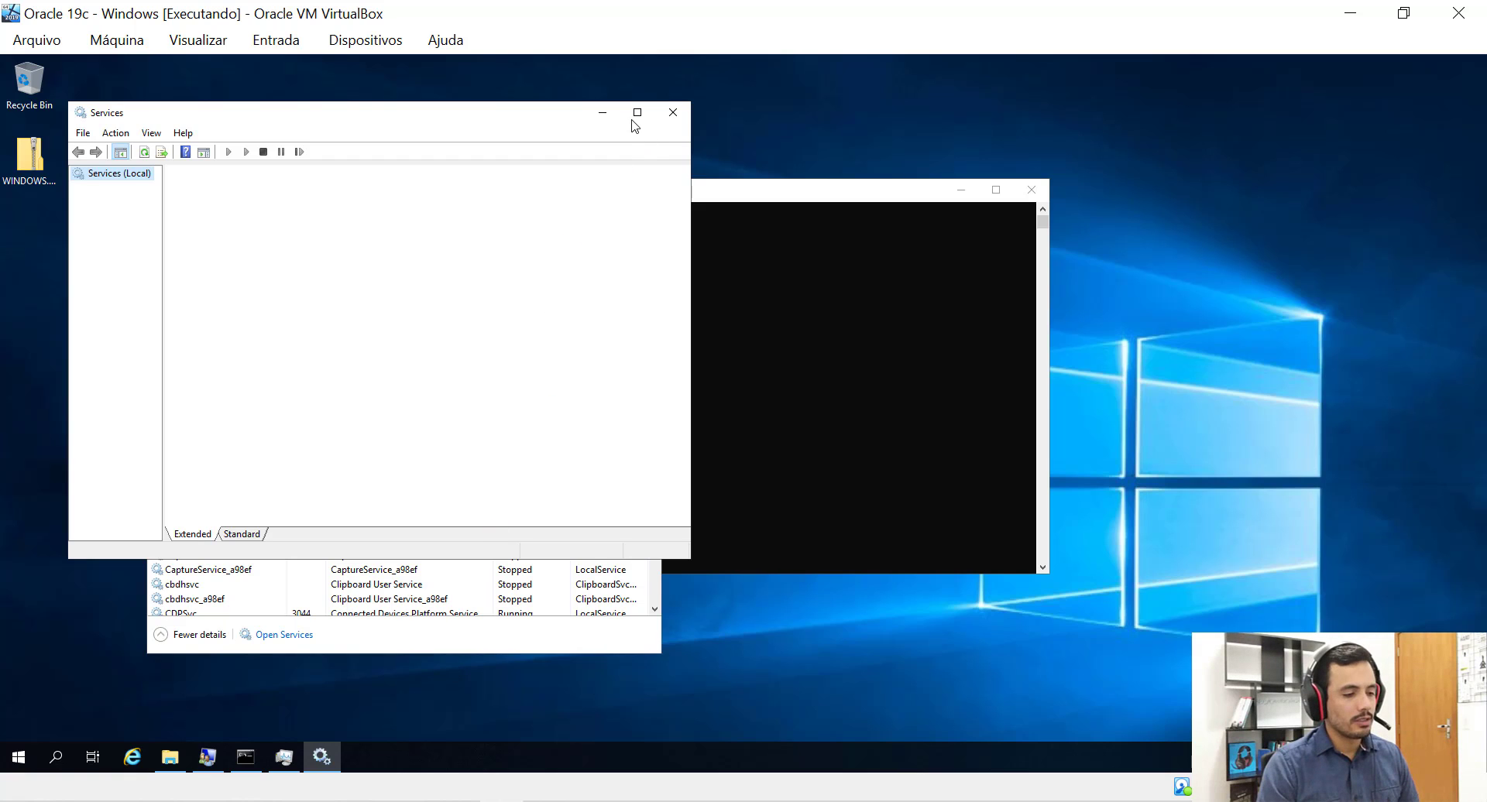
Maximize Services, sort by name and confirm OracleRemExecServiceV2 is Running, then minimize it.
click(643, 120)
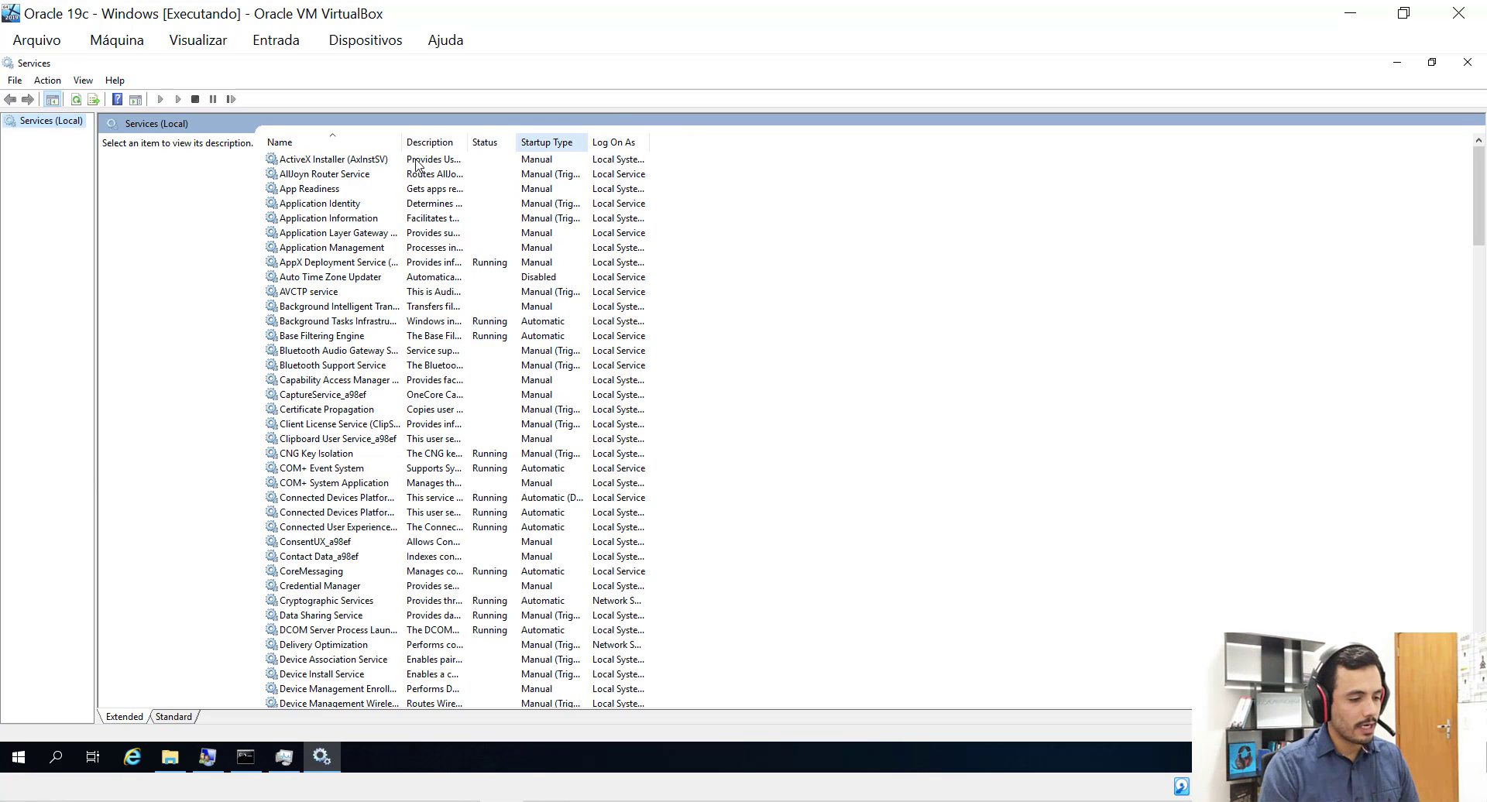
click(301, 145)
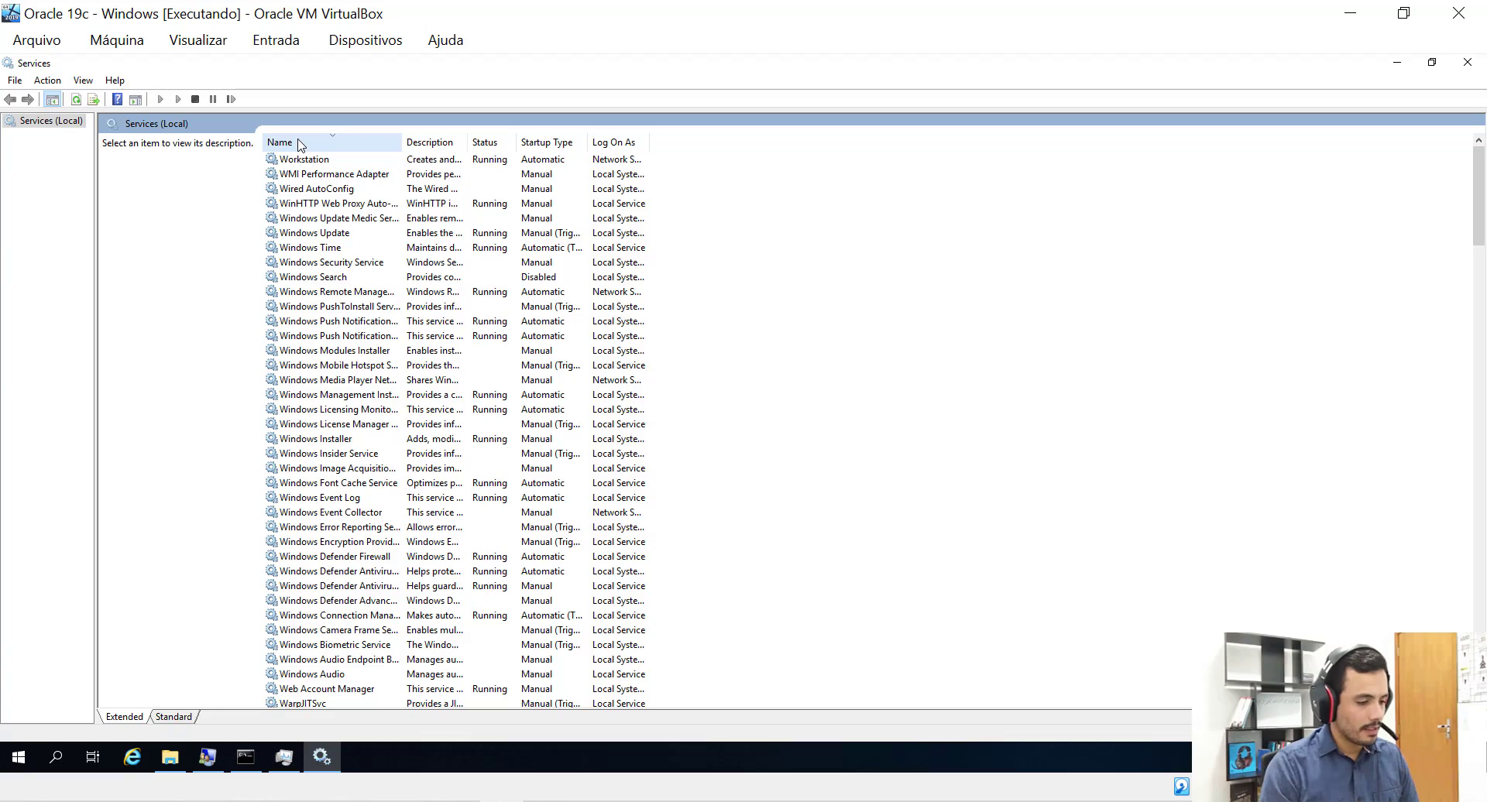
scroll(333, 430, down, 8)
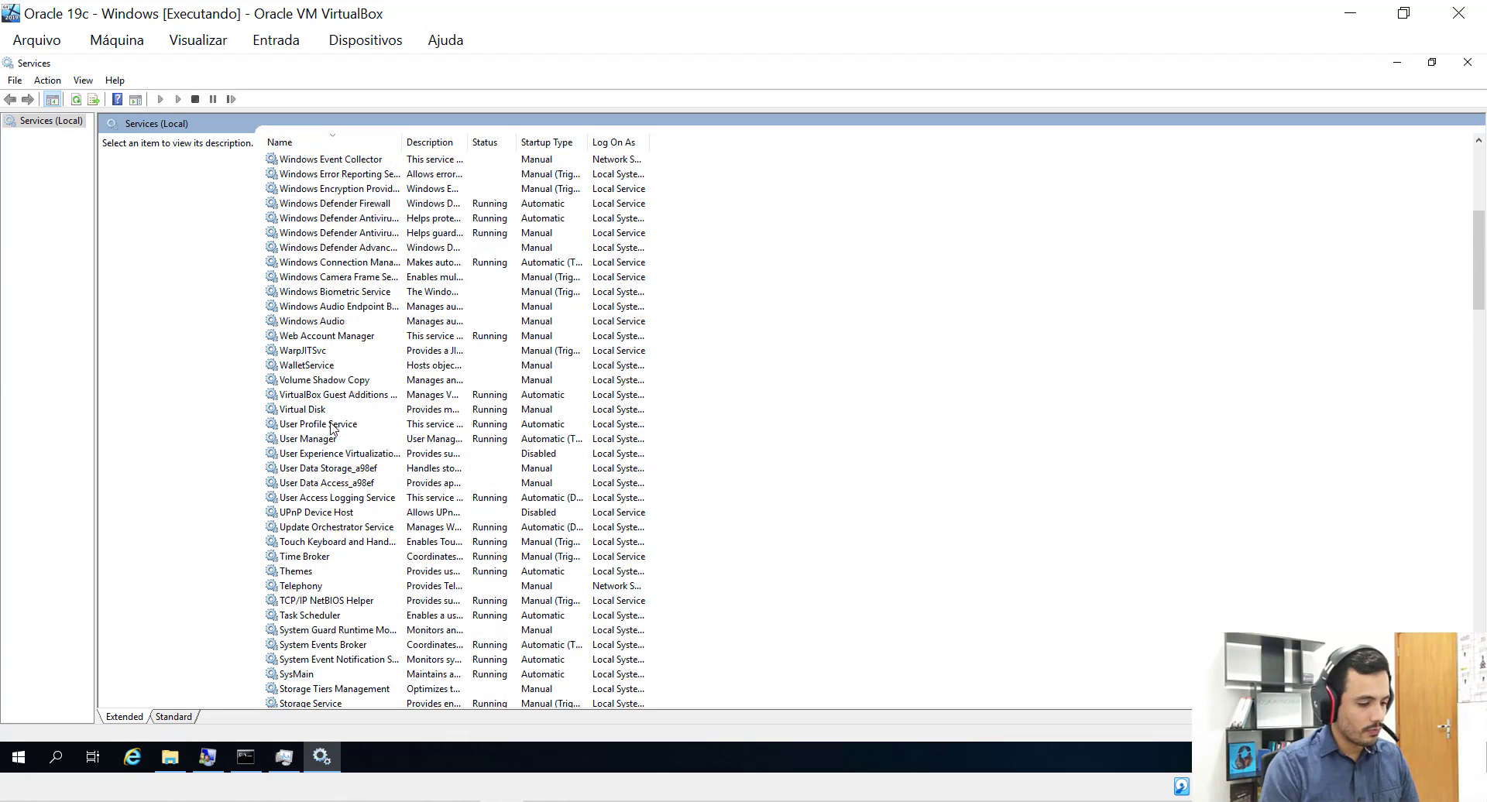
scroll(333, 430, down, 17)
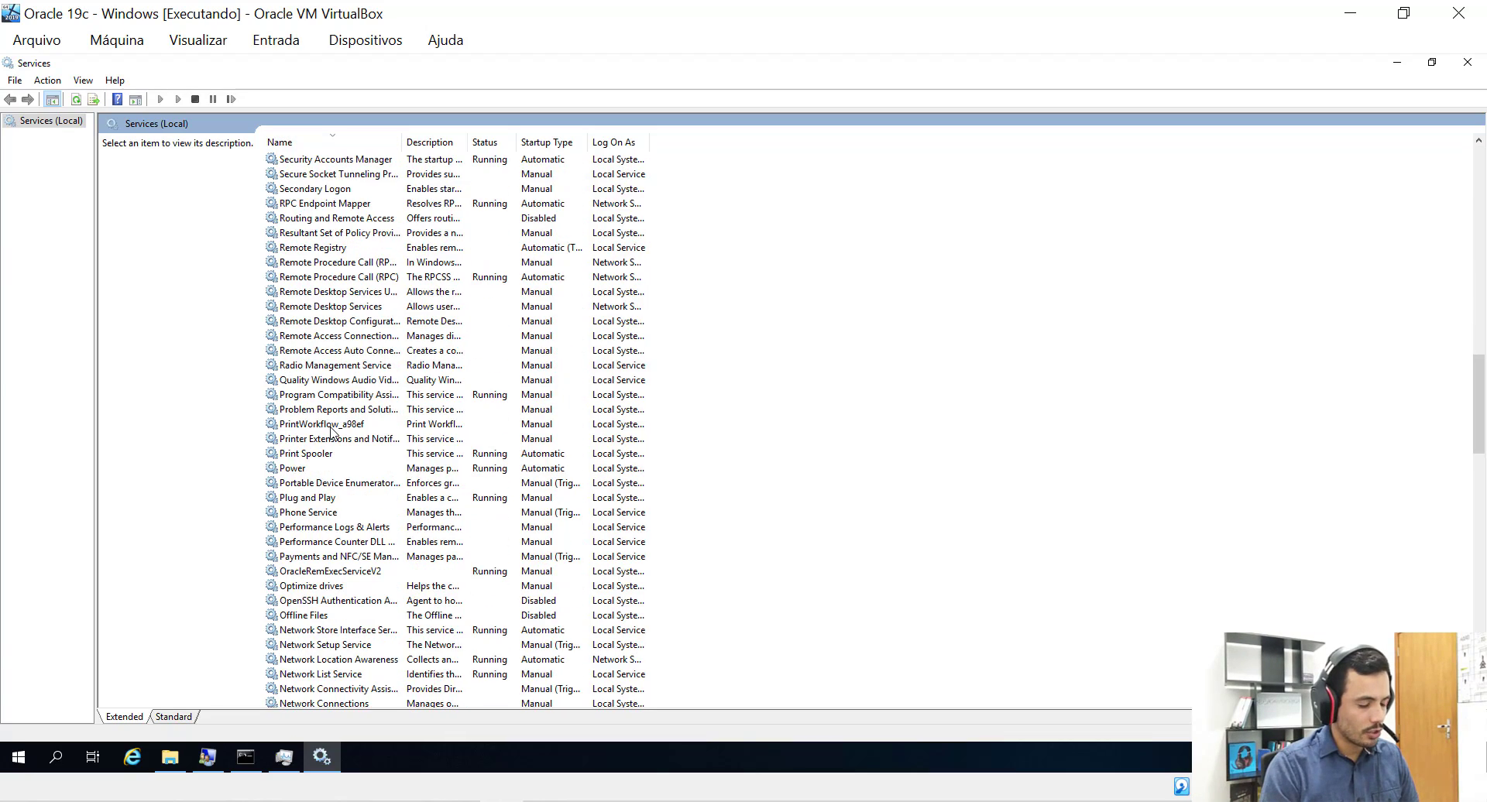
scroll(333, 434, down, 7)
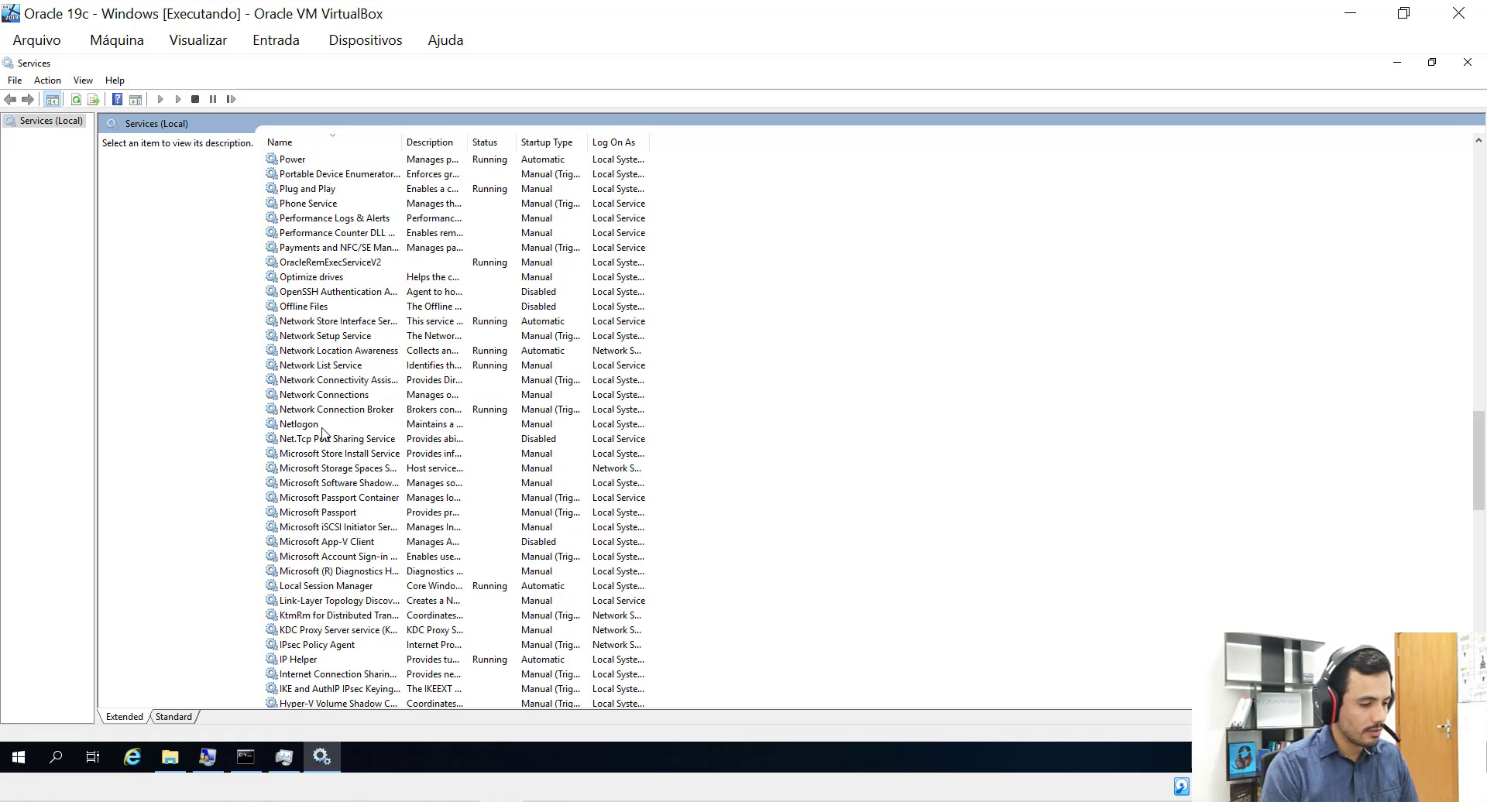
click(302, 294)
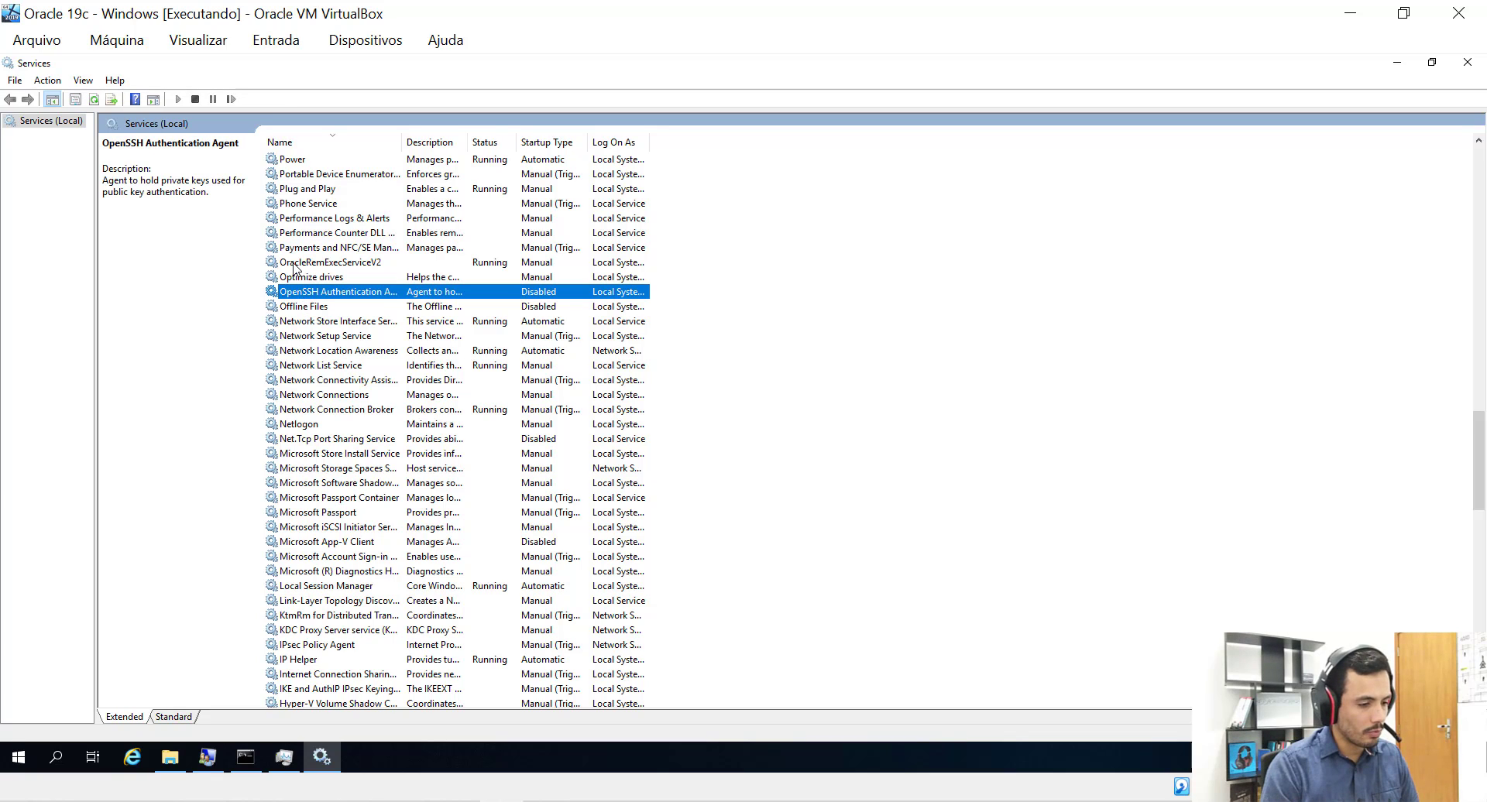
click(295, 265)
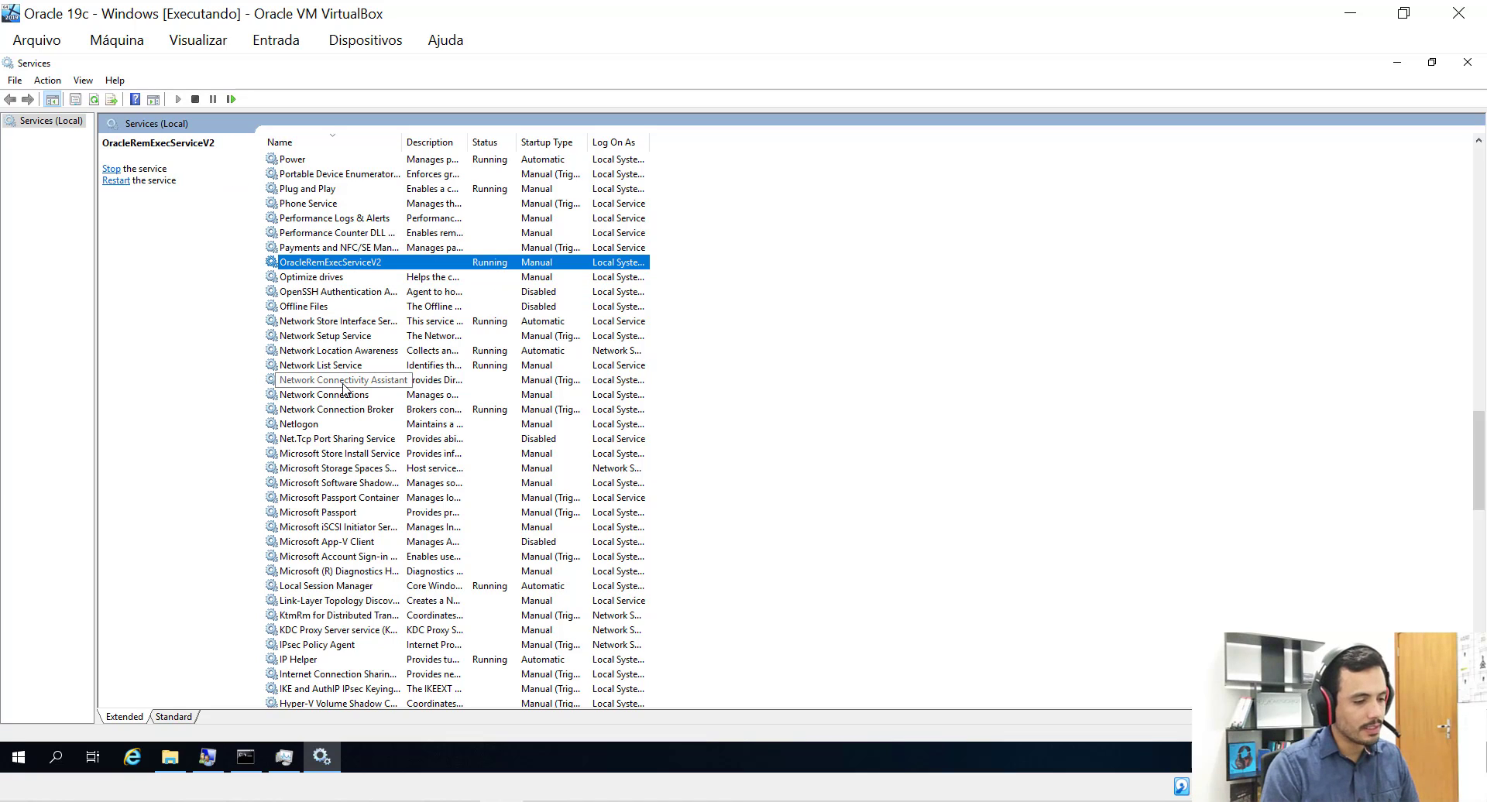
click(1400, 64)
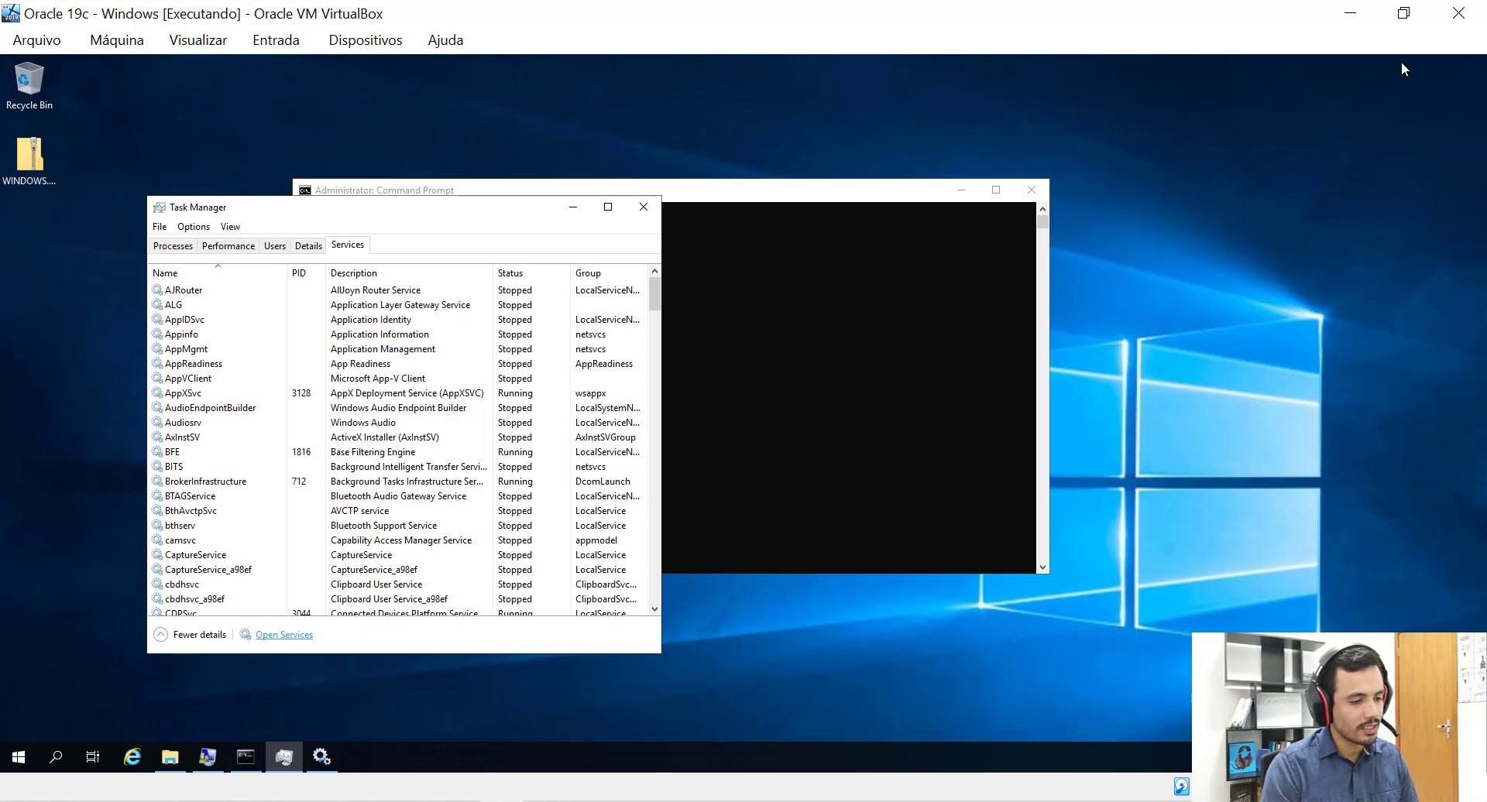
Close Task Manager and run netca from the Command Prompt.
click(644, 207)
click(556, 395)
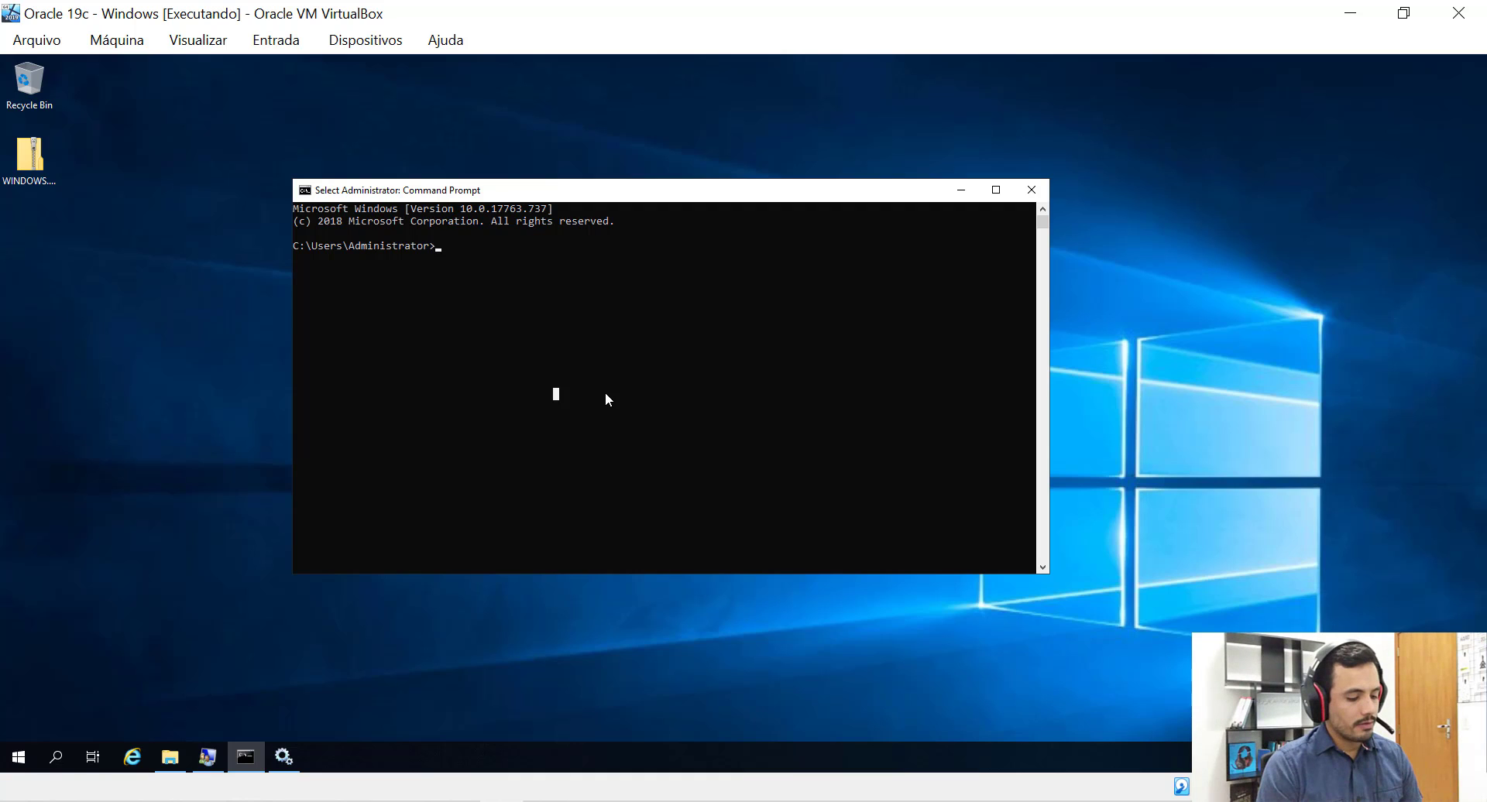
text(netca)
key(Return)
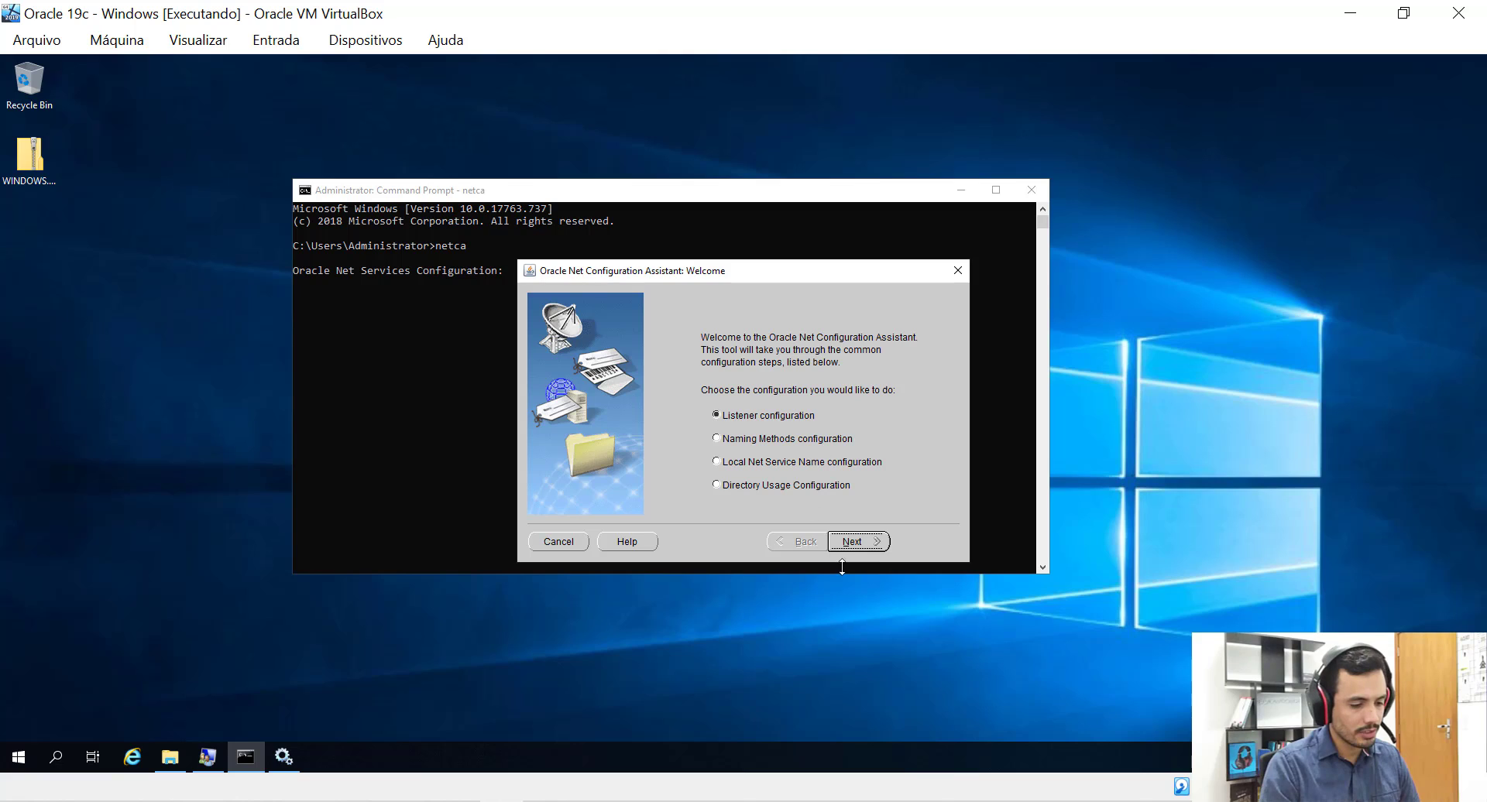
Add a listener named LISTENER using TCP with default settings and finish the wizard.
click(851, 539)
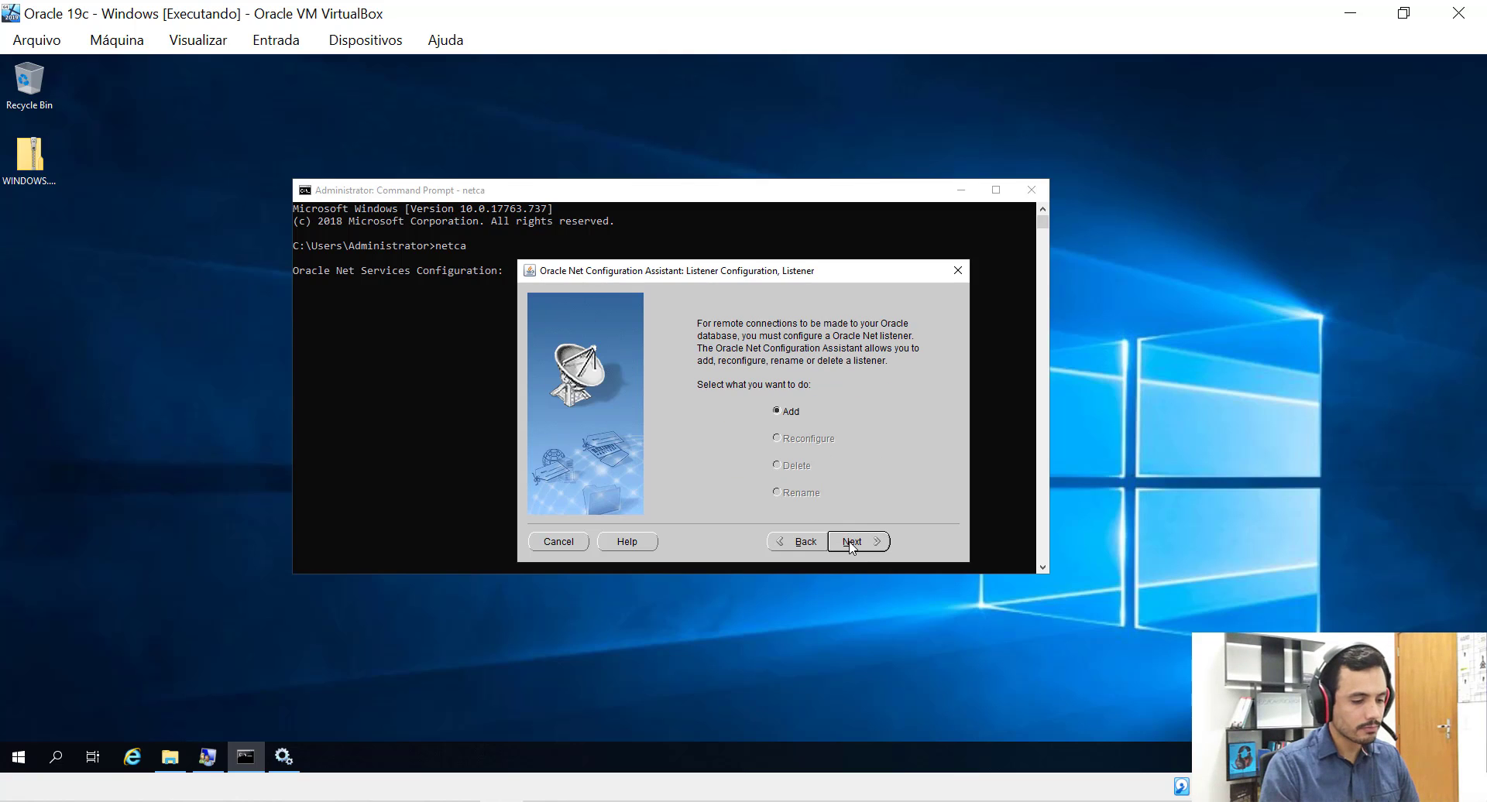
click(851, 541)
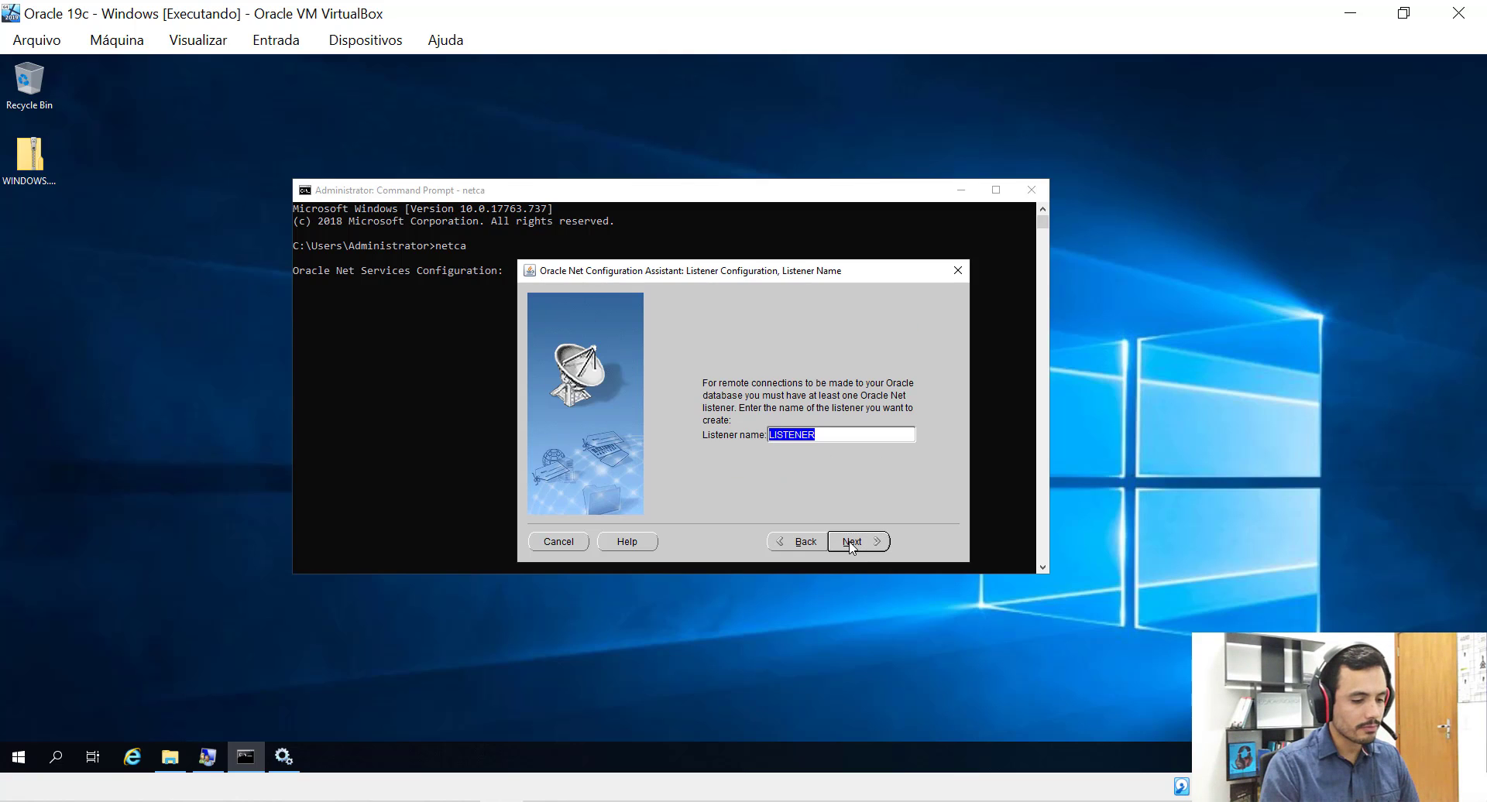
click(851, 542)
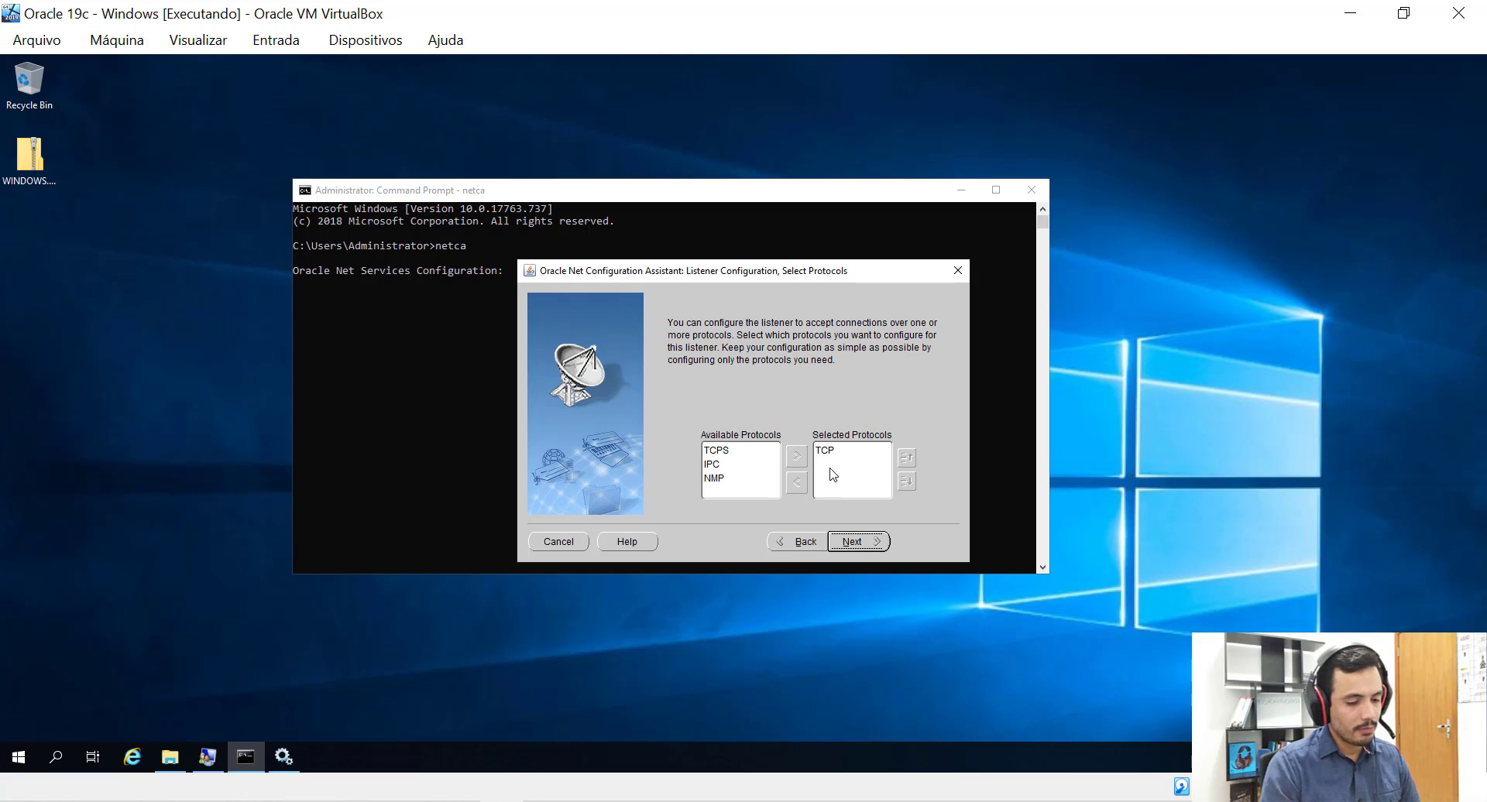
click(845, 546)
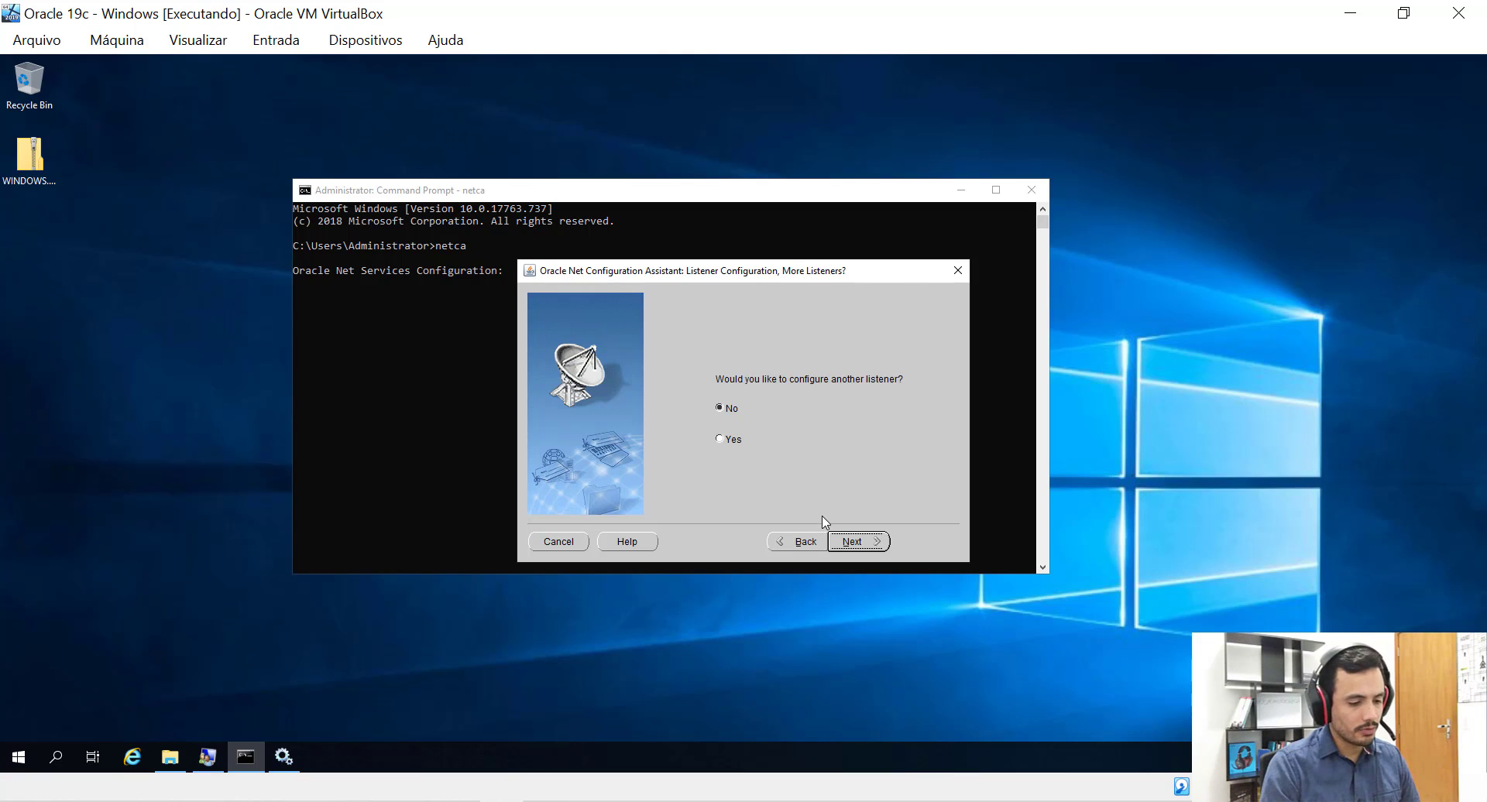
click(850, 546)
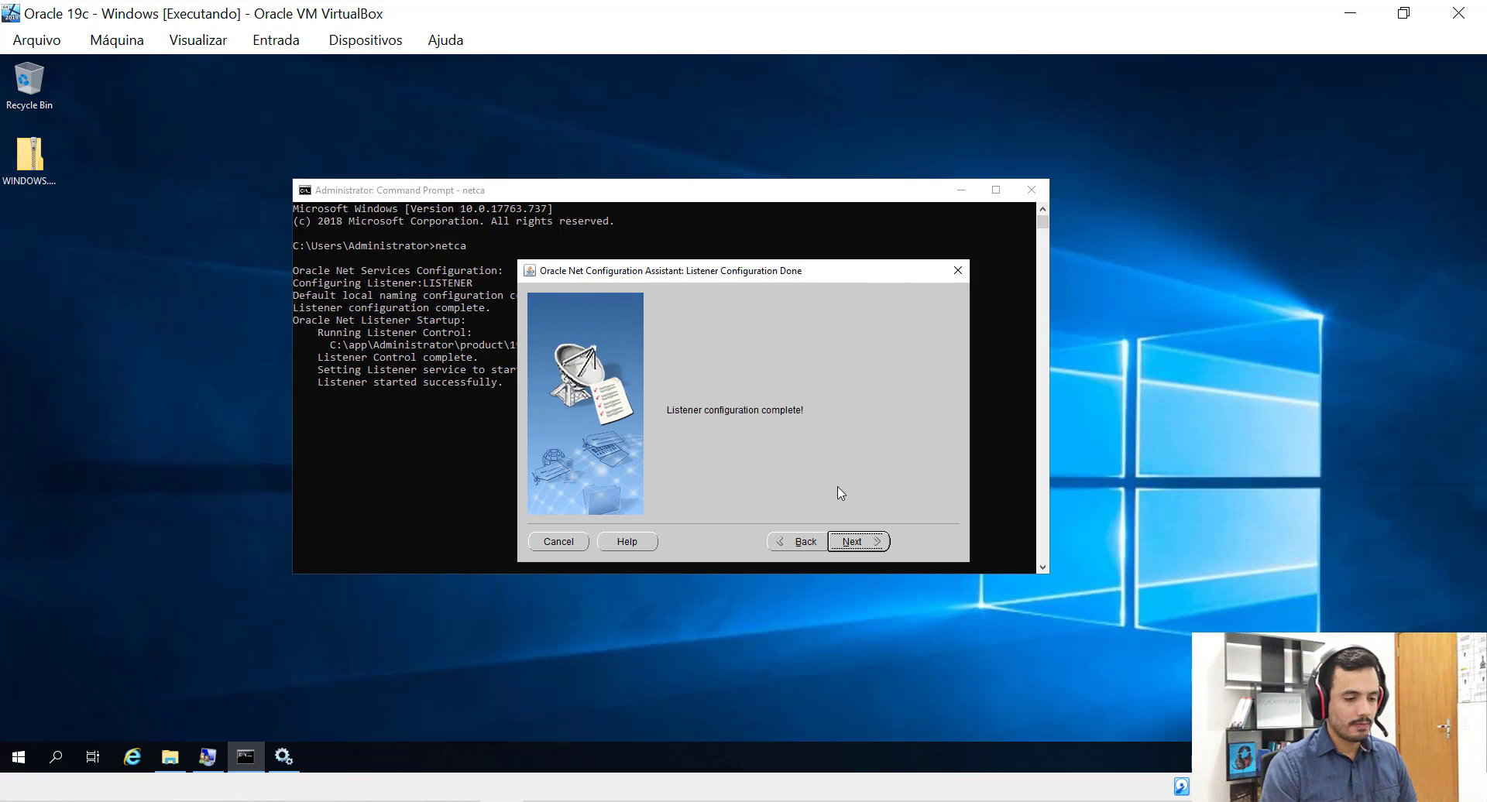
click(852, 542)
click(924, 542)
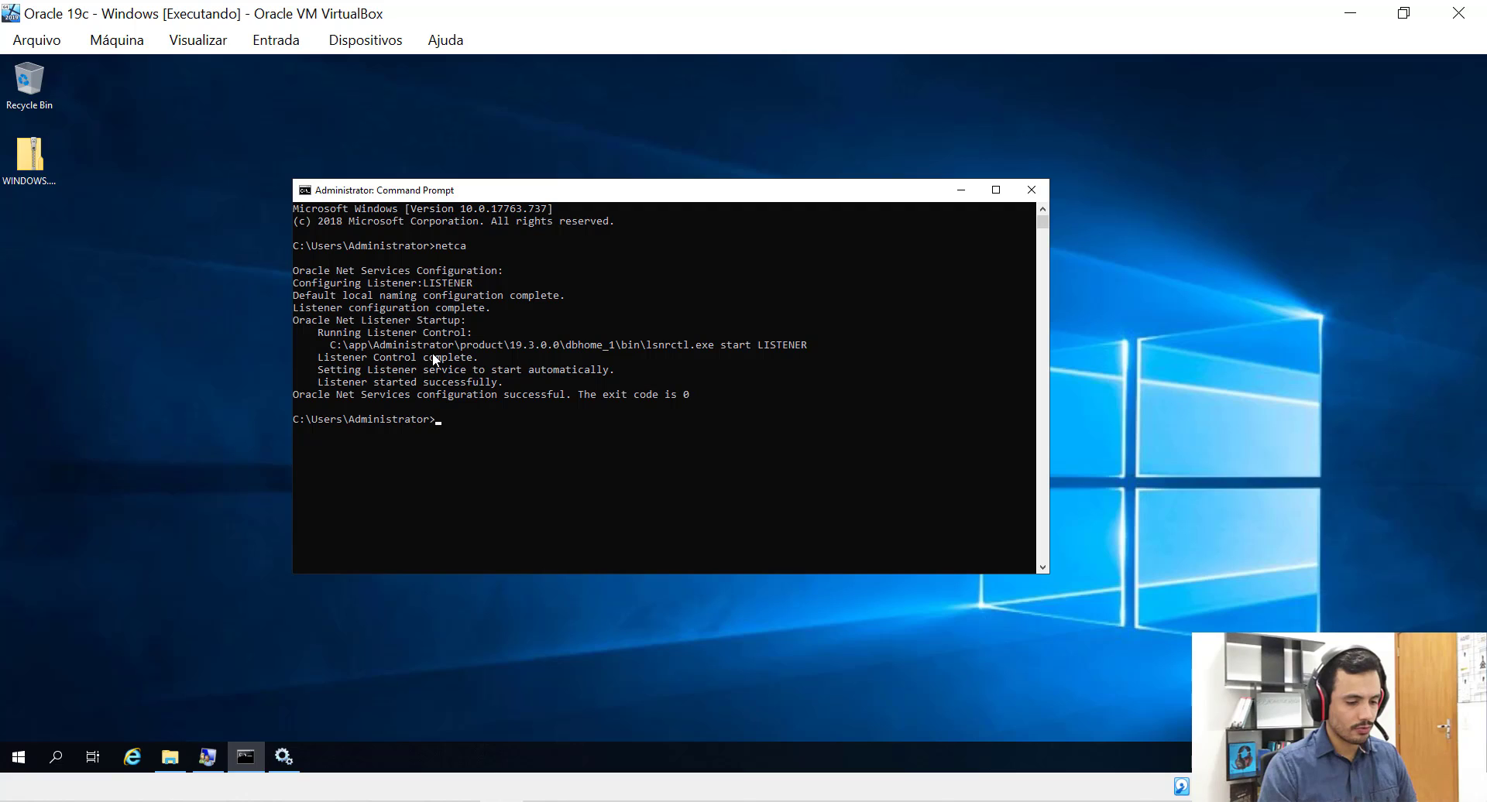
Clear the console and run lsnrctl status to confirm LISTENER is up on port 1521.
text(cls)
key(Return)
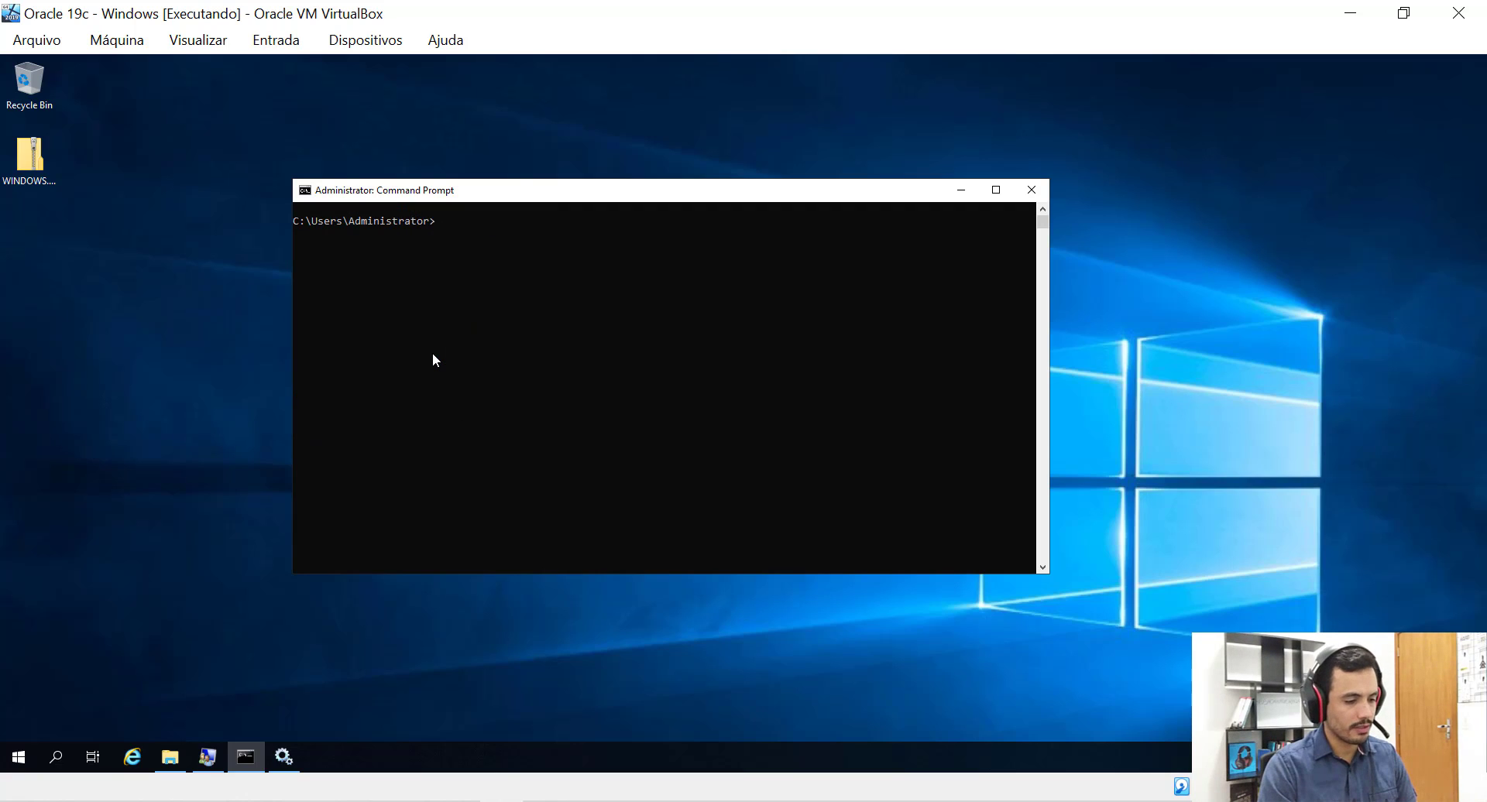
text(ls)
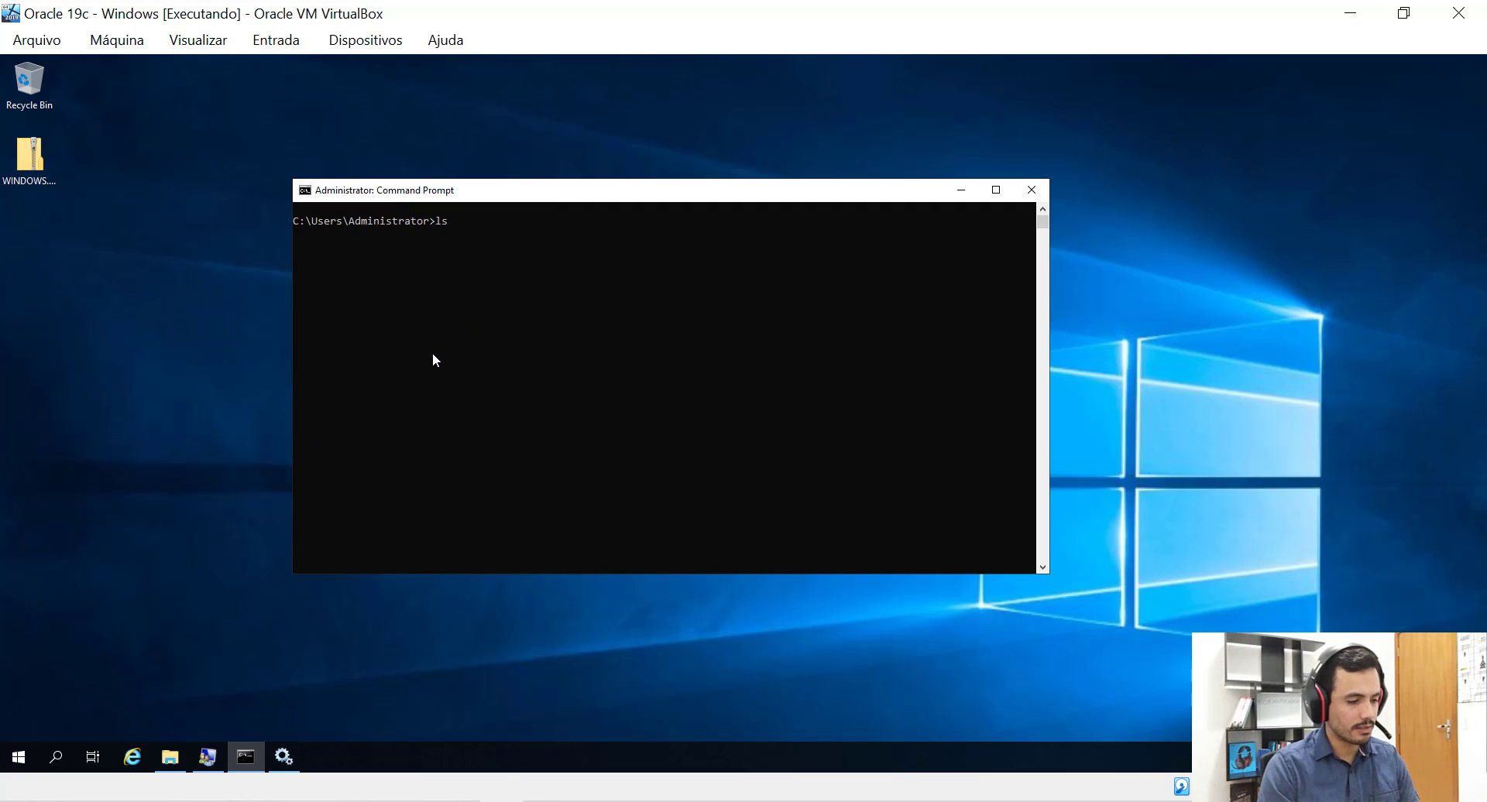
text(nrctl status)
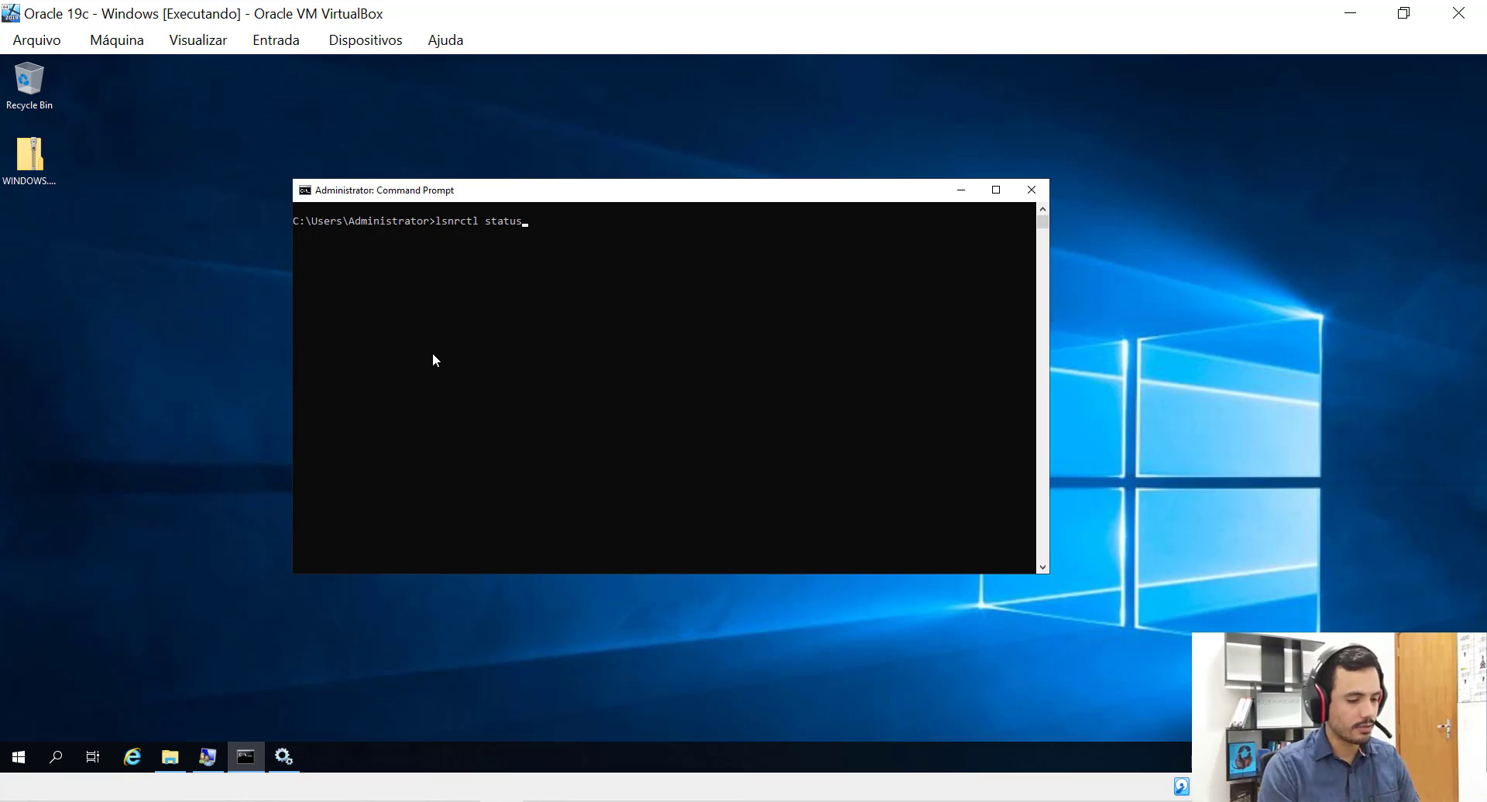
key(Return)
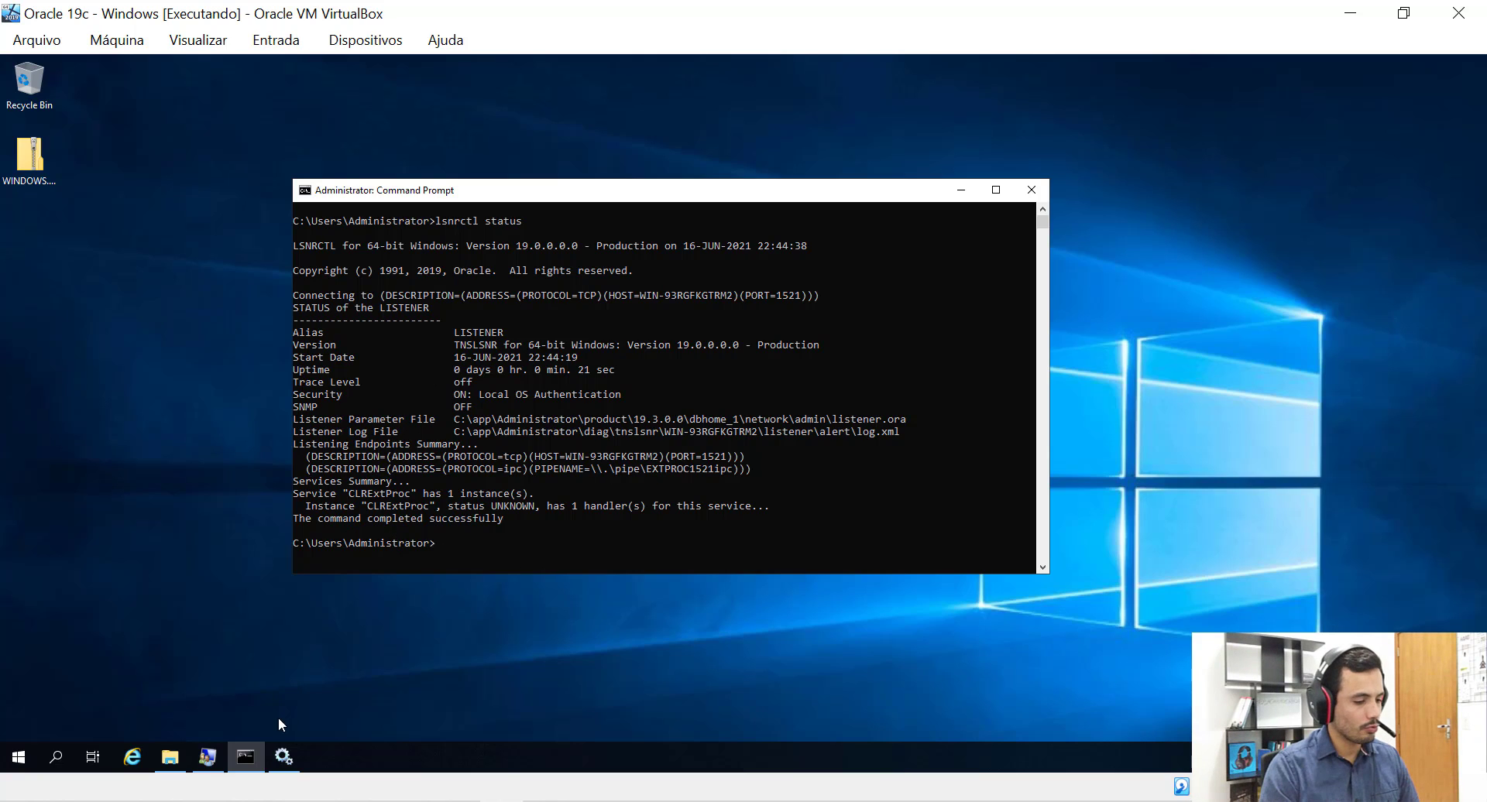
Refresh Services and check that OracleOraDB19Home1TNSListener is Running, Automatic, then minimize Services.
click(284, 757)
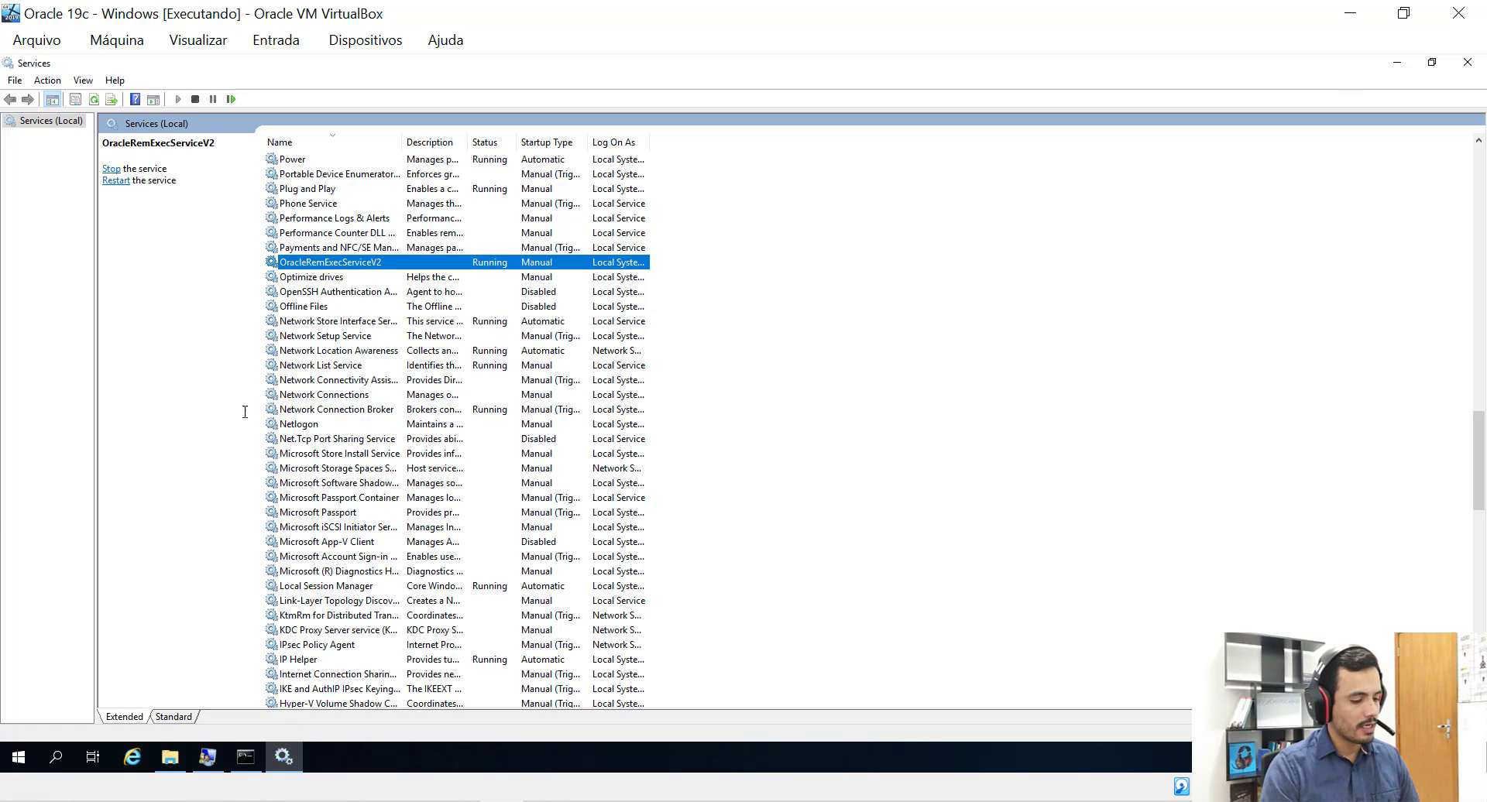
click(92, 100)
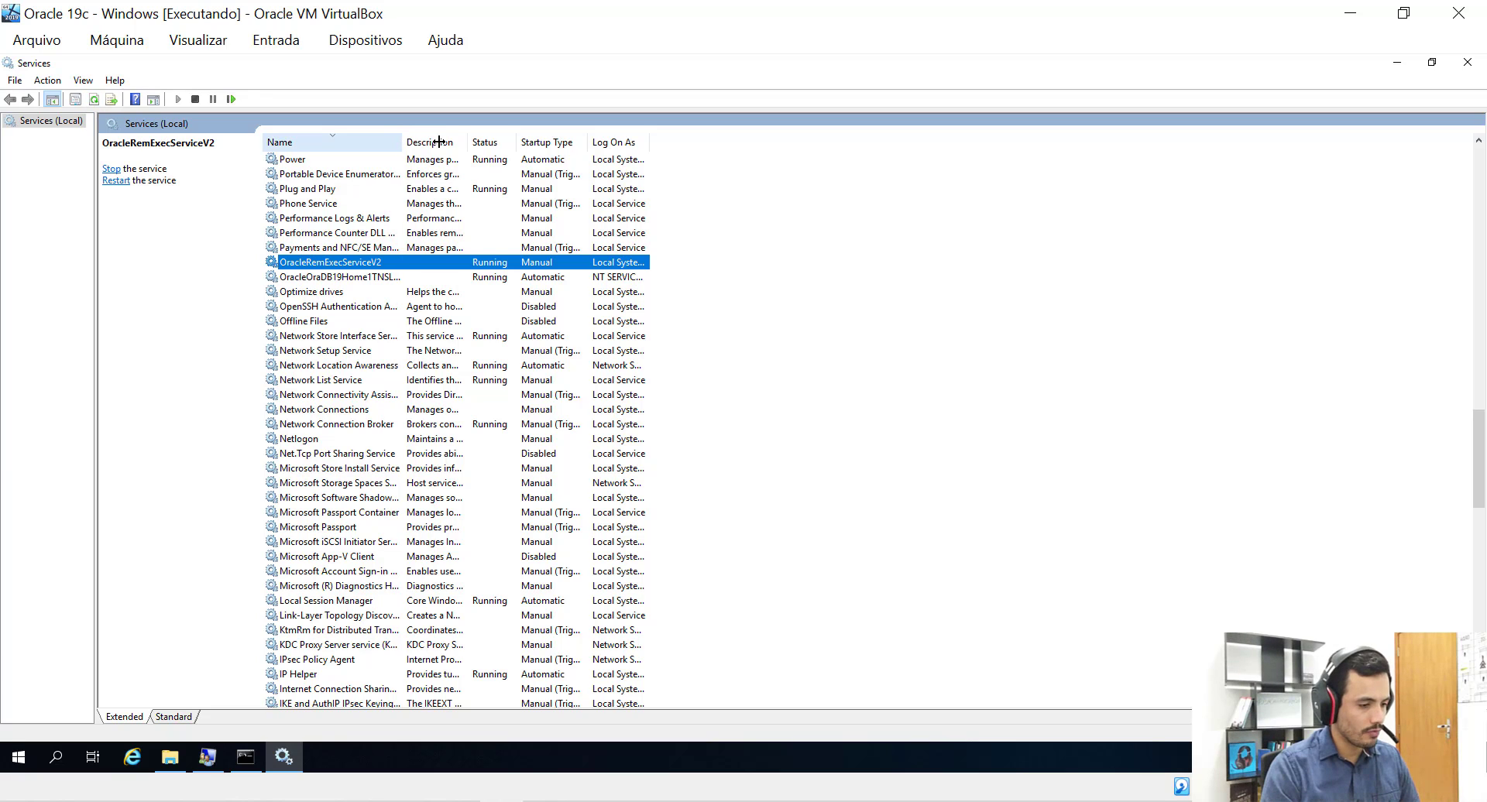
drag(440, 141, 464, 142)
click(294, 279)
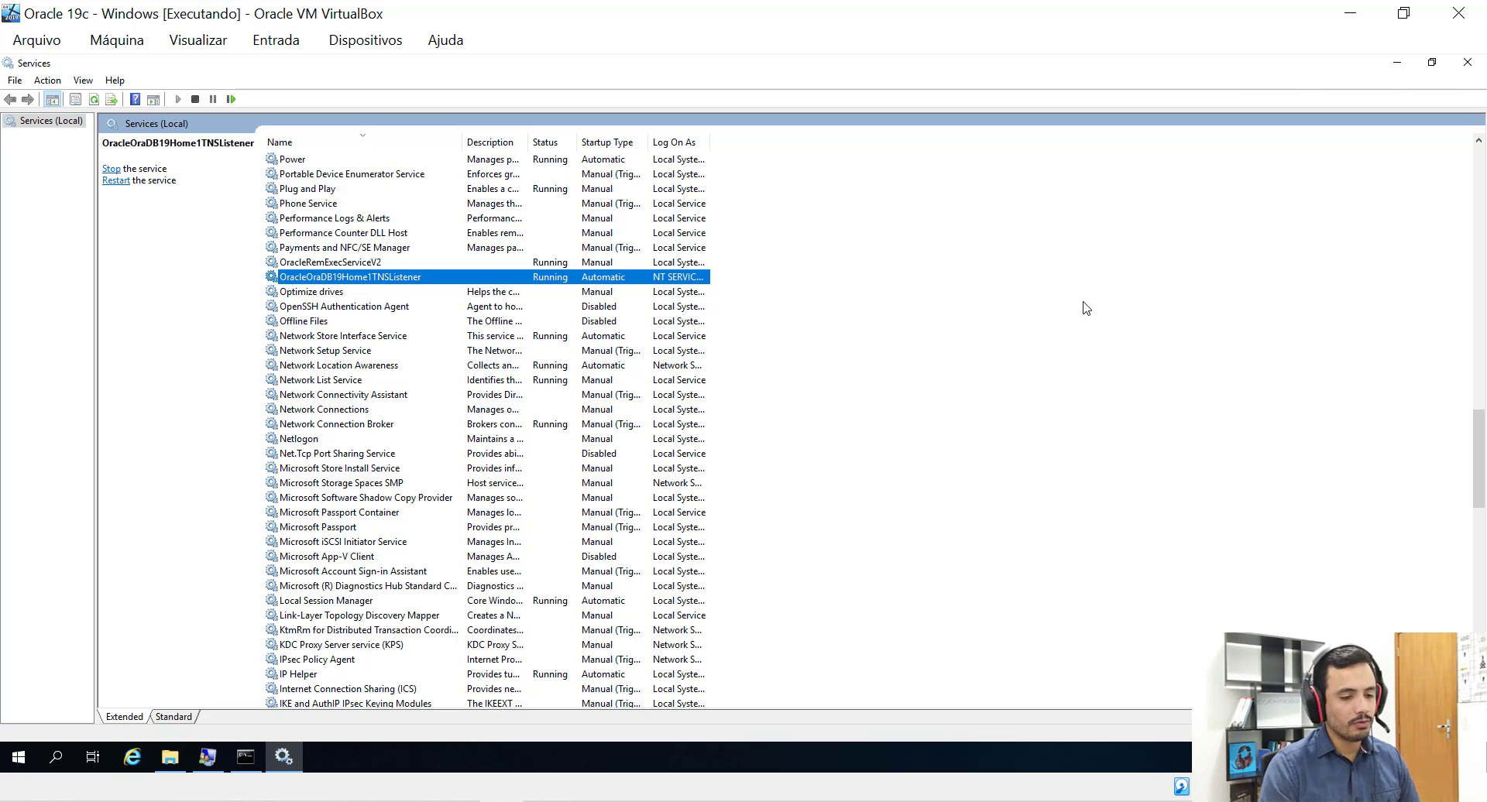
click(1398, 63)
Clear the console with cls and run dbca to start the Database Configuration Assistant.
click(500, 371)
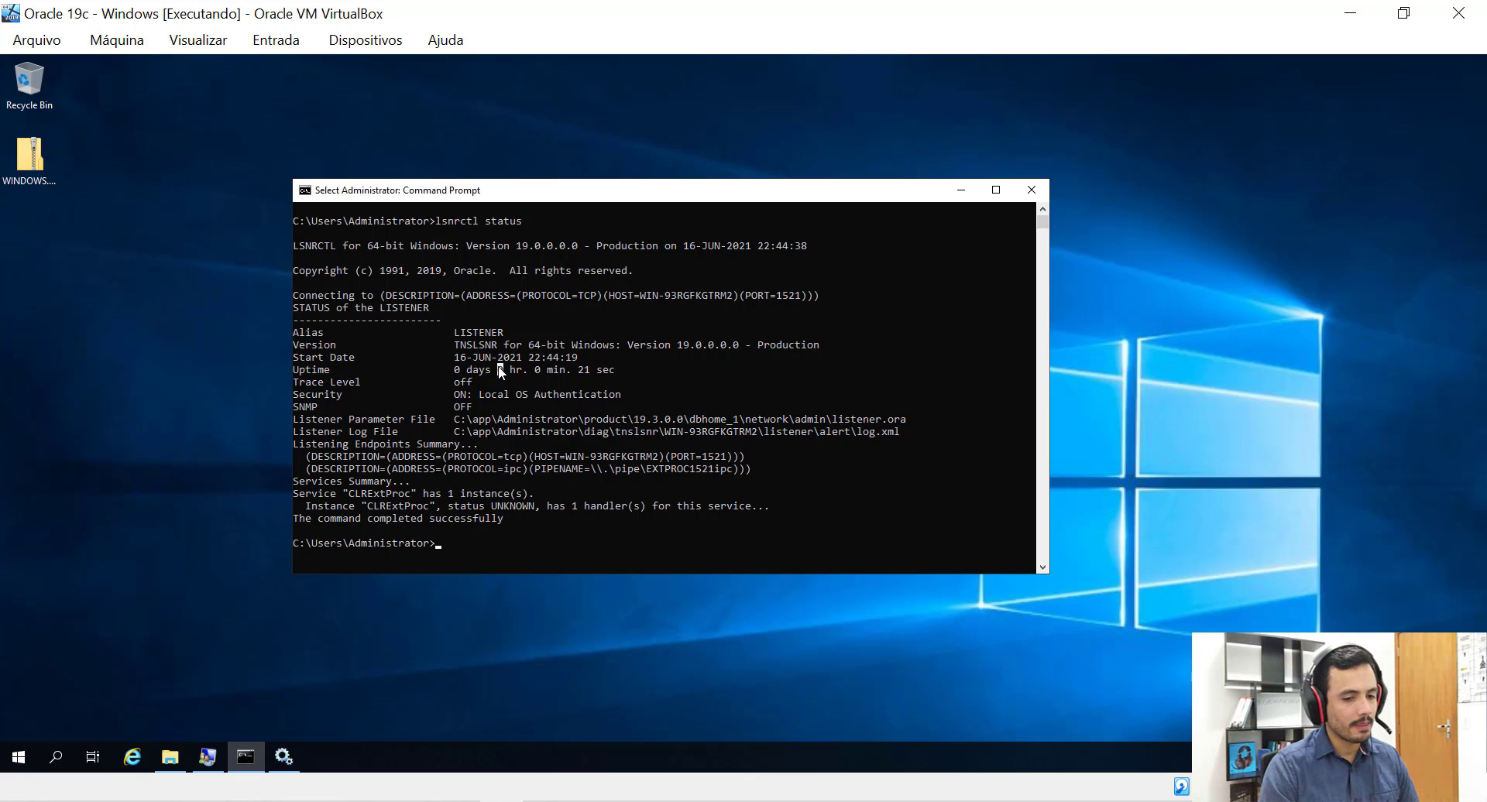
text(cls)
key(Return)
text(dbca)
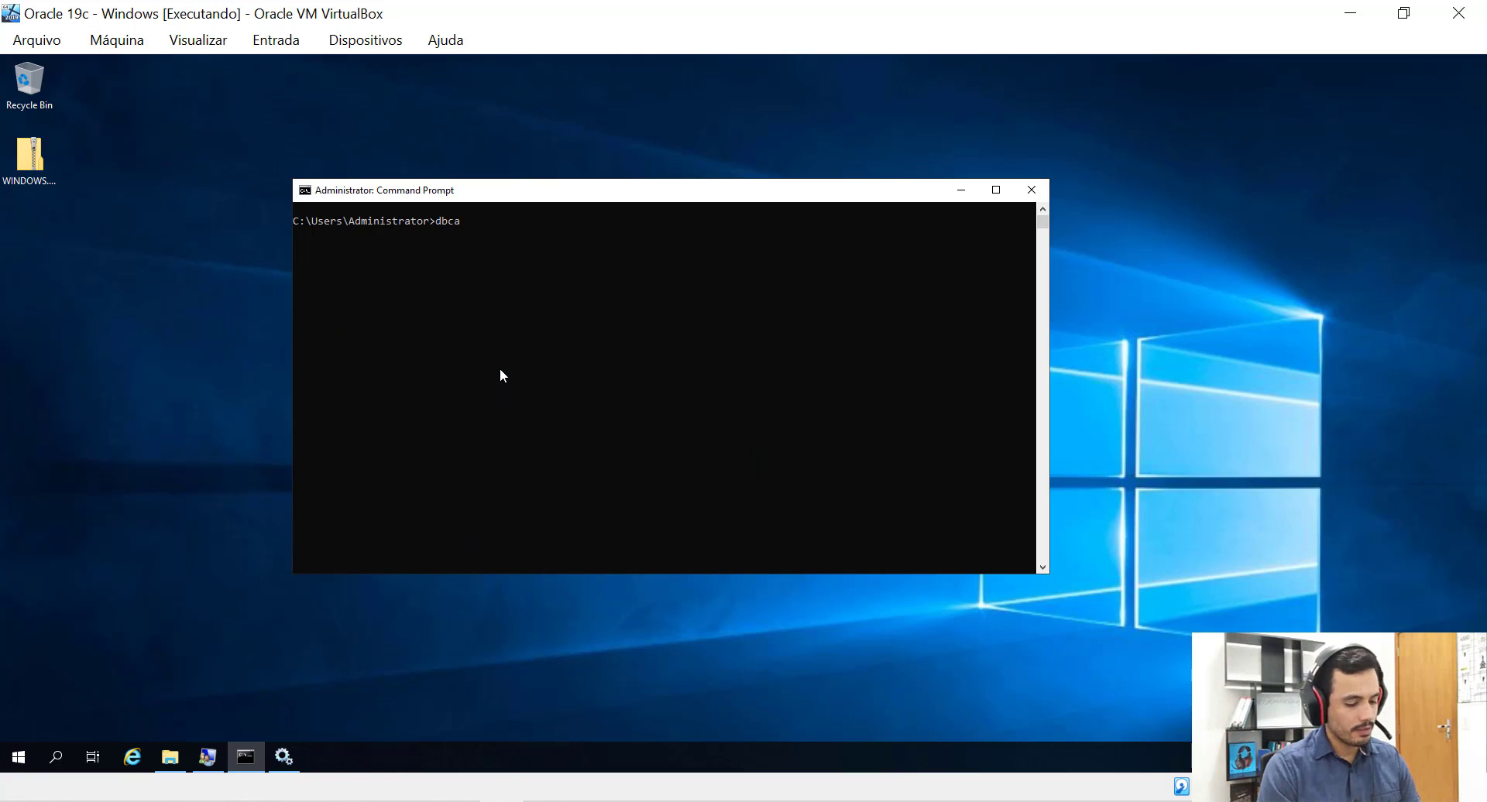
key(Return)
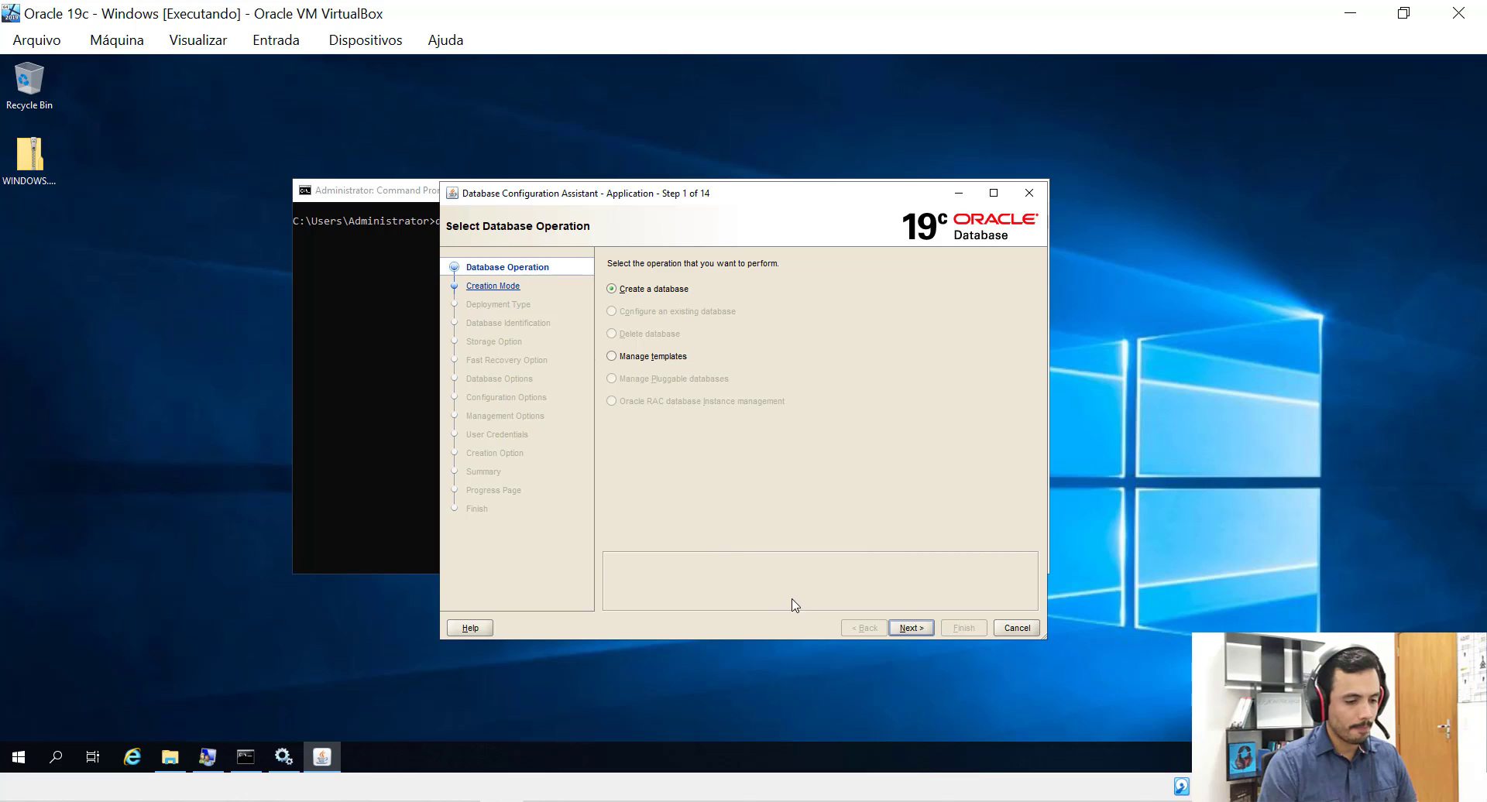
Proceed with Create a database and pick Advanced configuration as the creation mode.
click(917, 631)
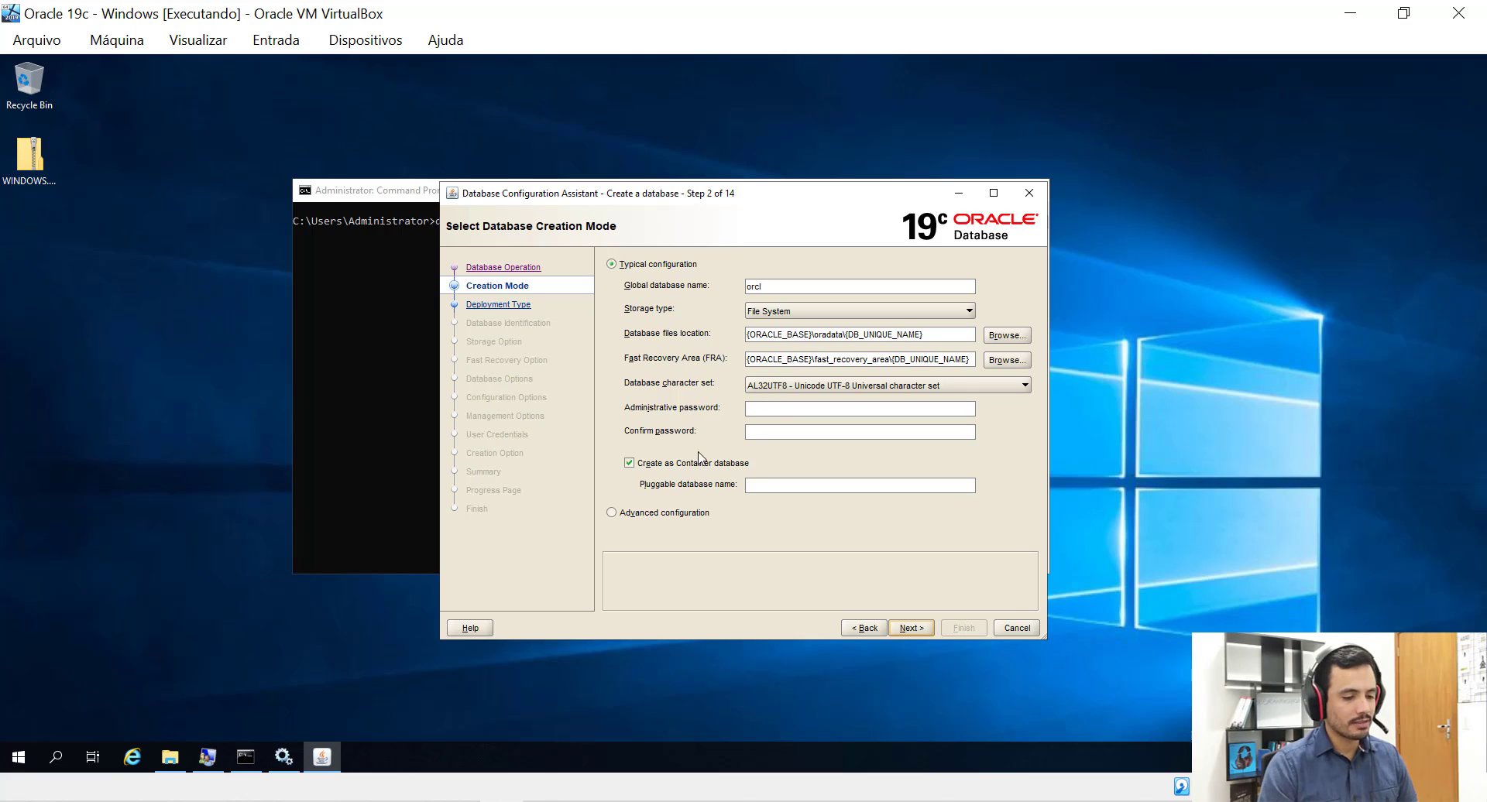
click(612, 514)
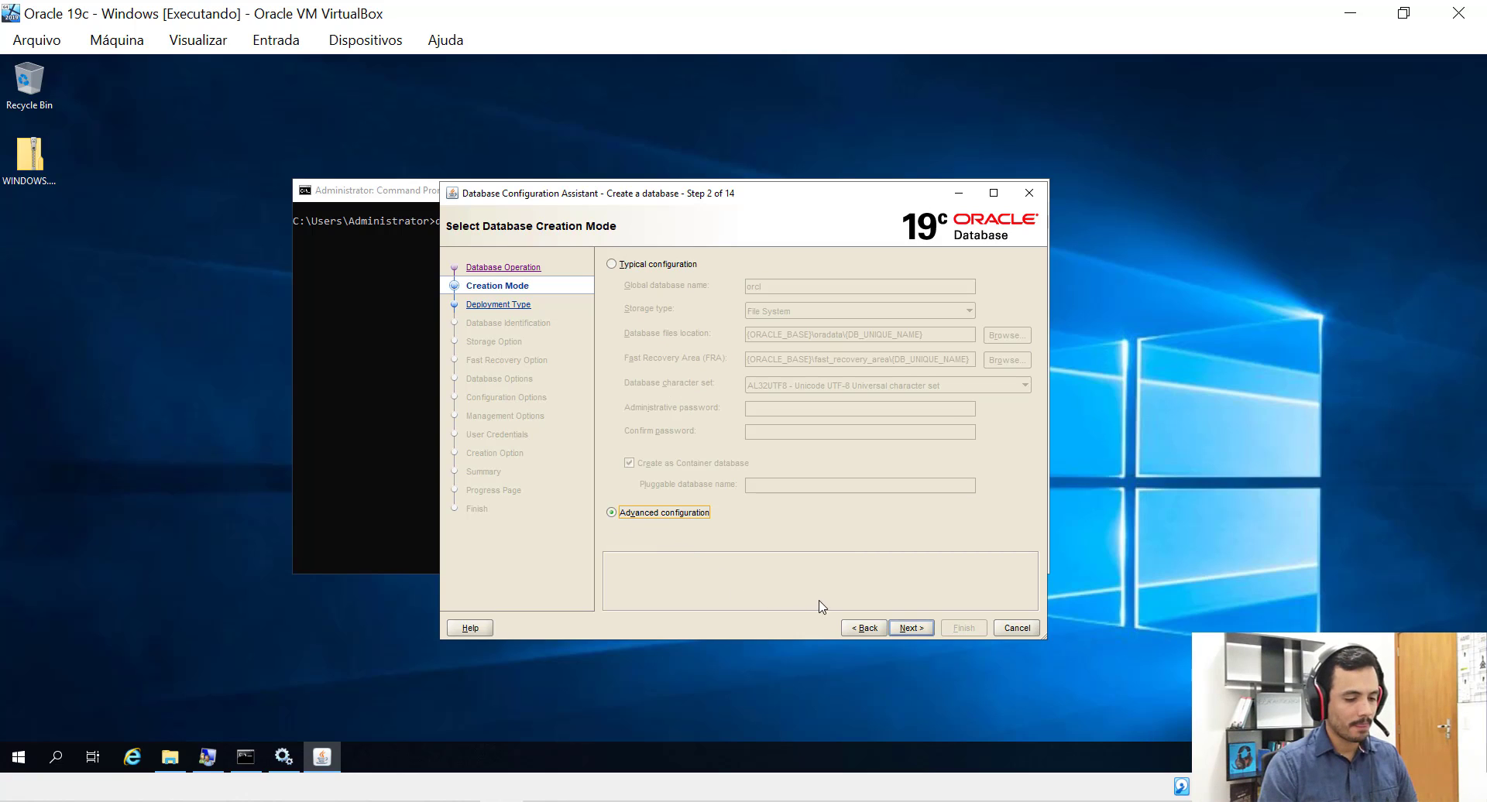
Keep Oracle Single Instance database as the deployment type and go on to Database Identification.
click(912, 629)
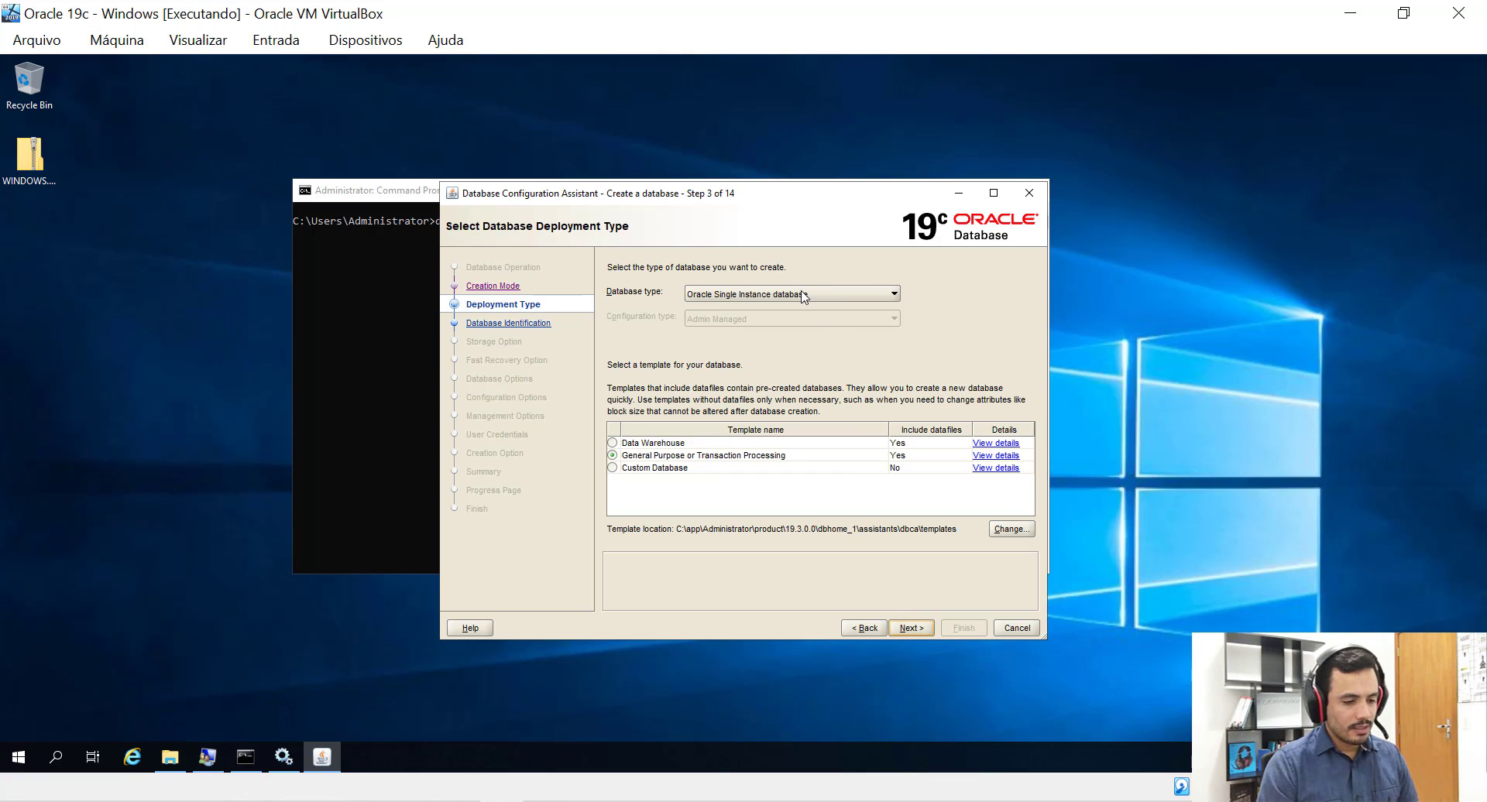
click(713, 295)
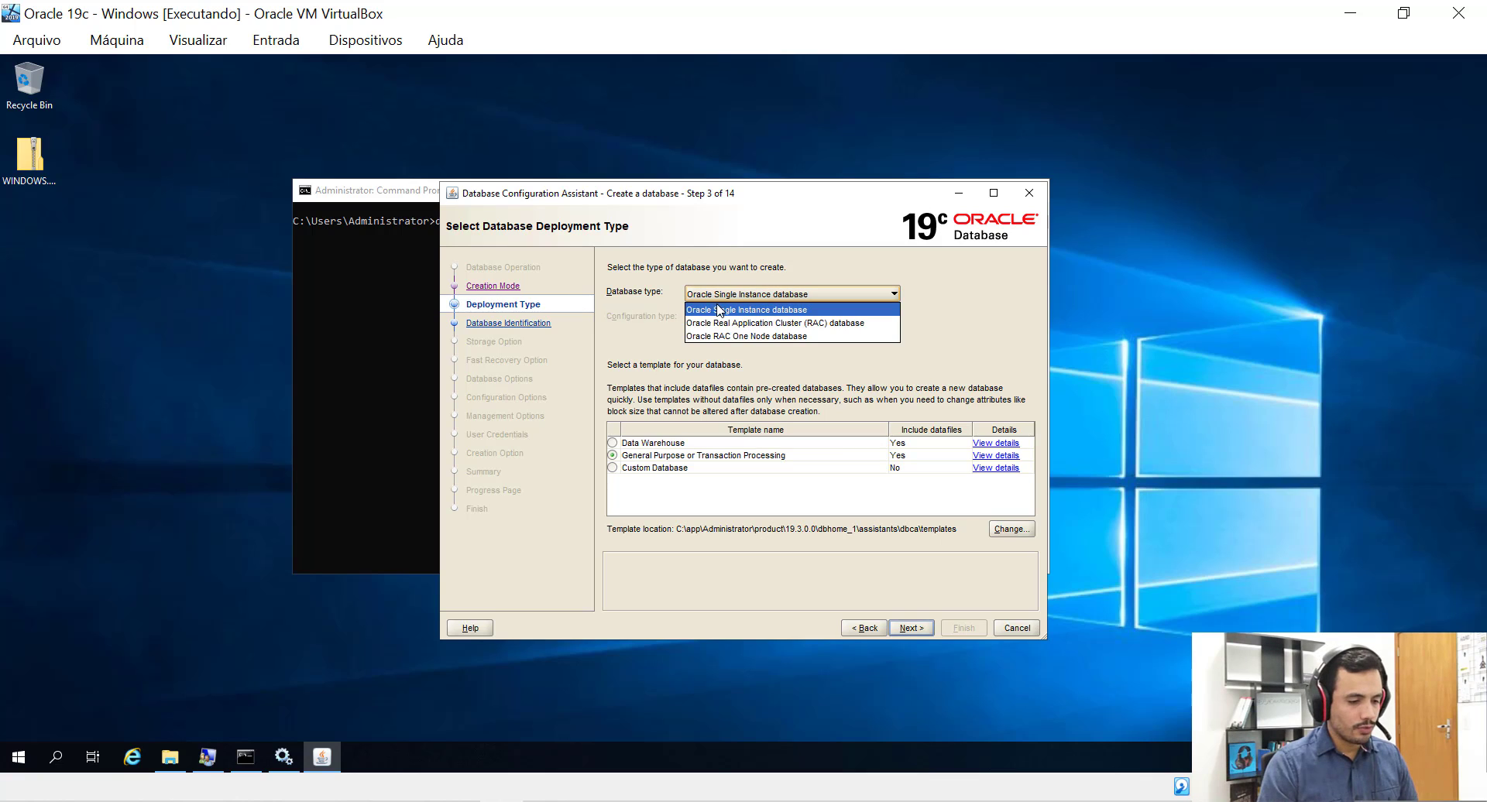
click(718, 310)
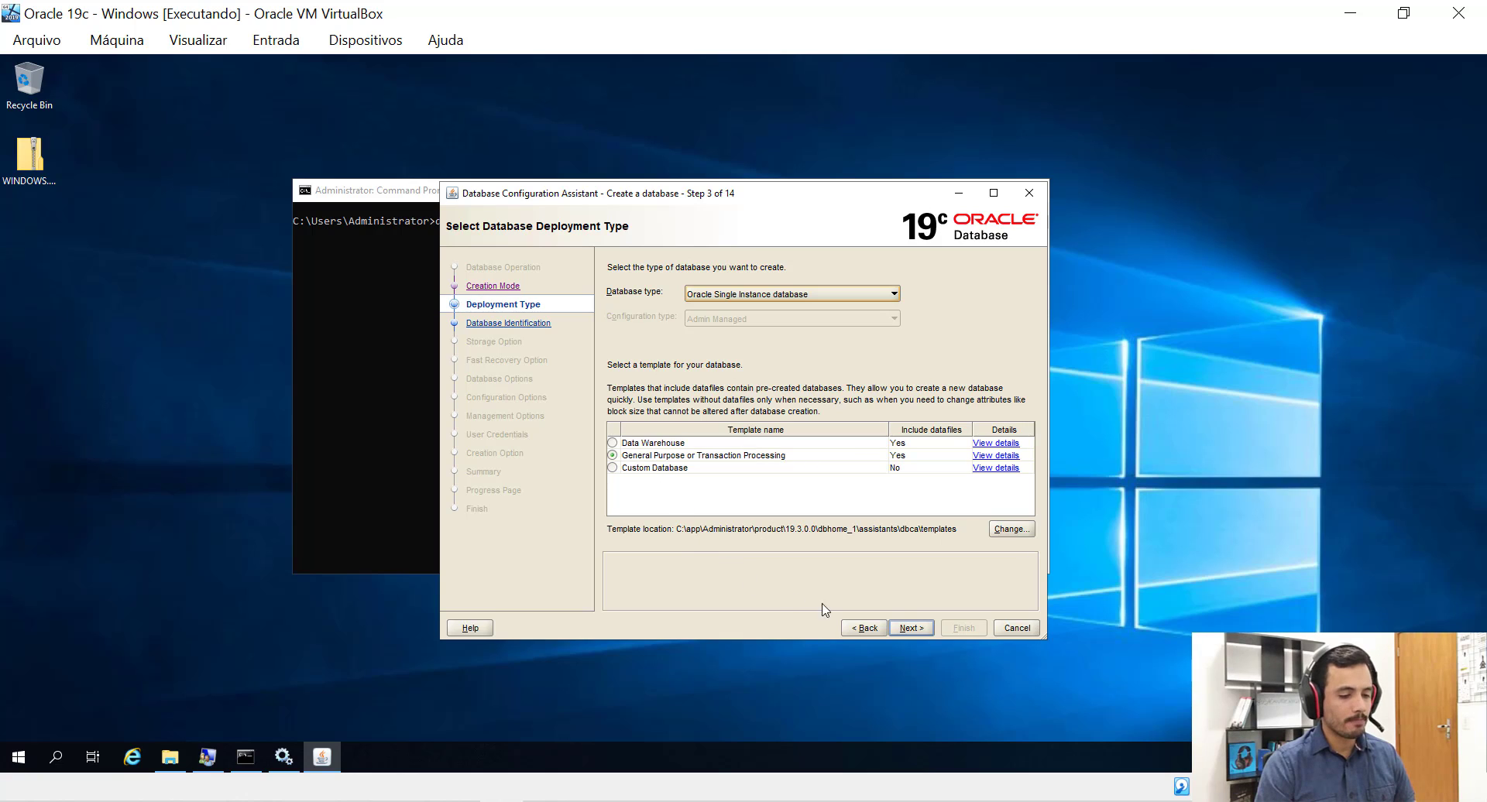
click(911, 631)
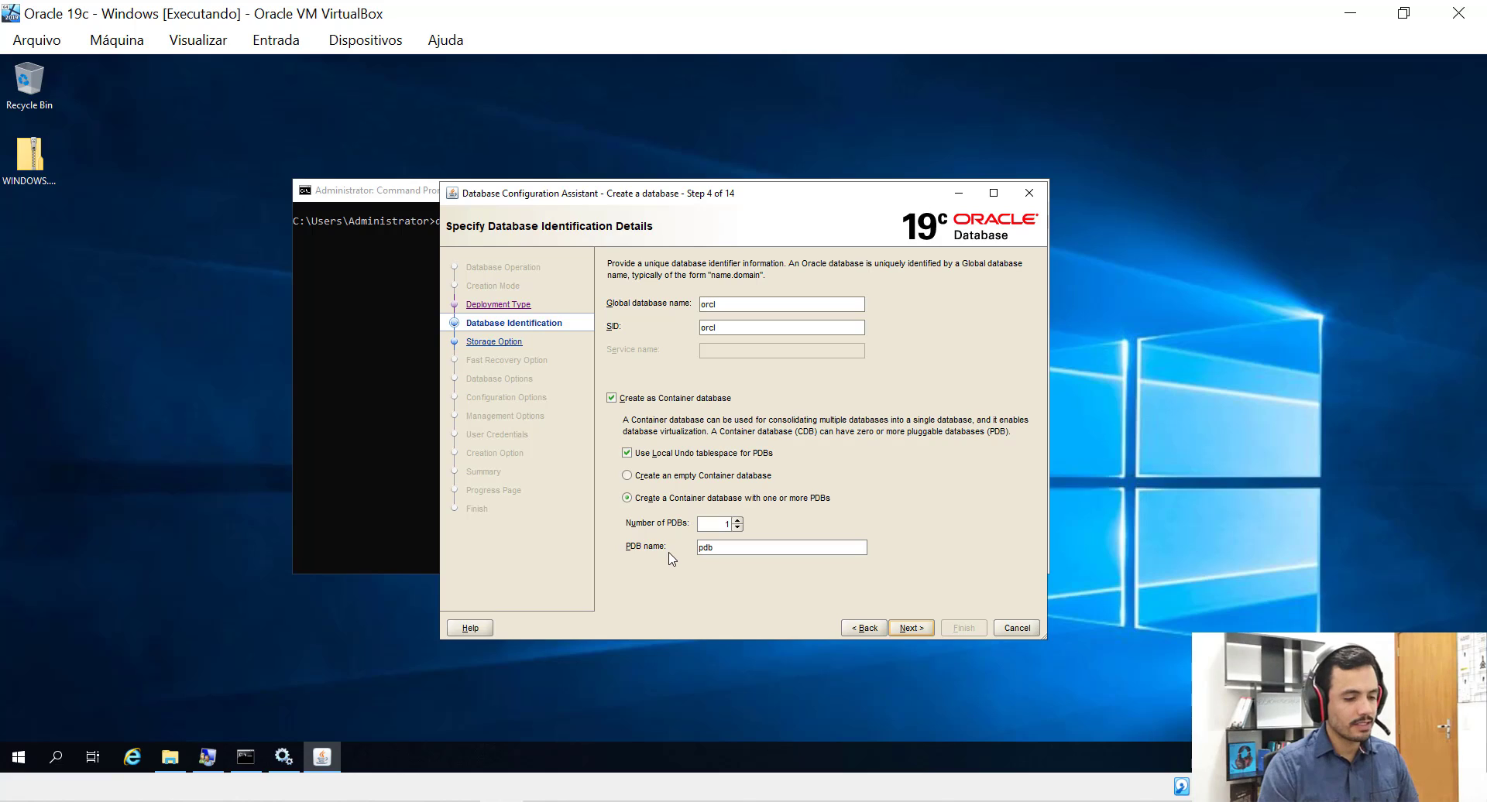
Uncheck Create as Container database so orcl becomes a non-container database.
click(612, 399)
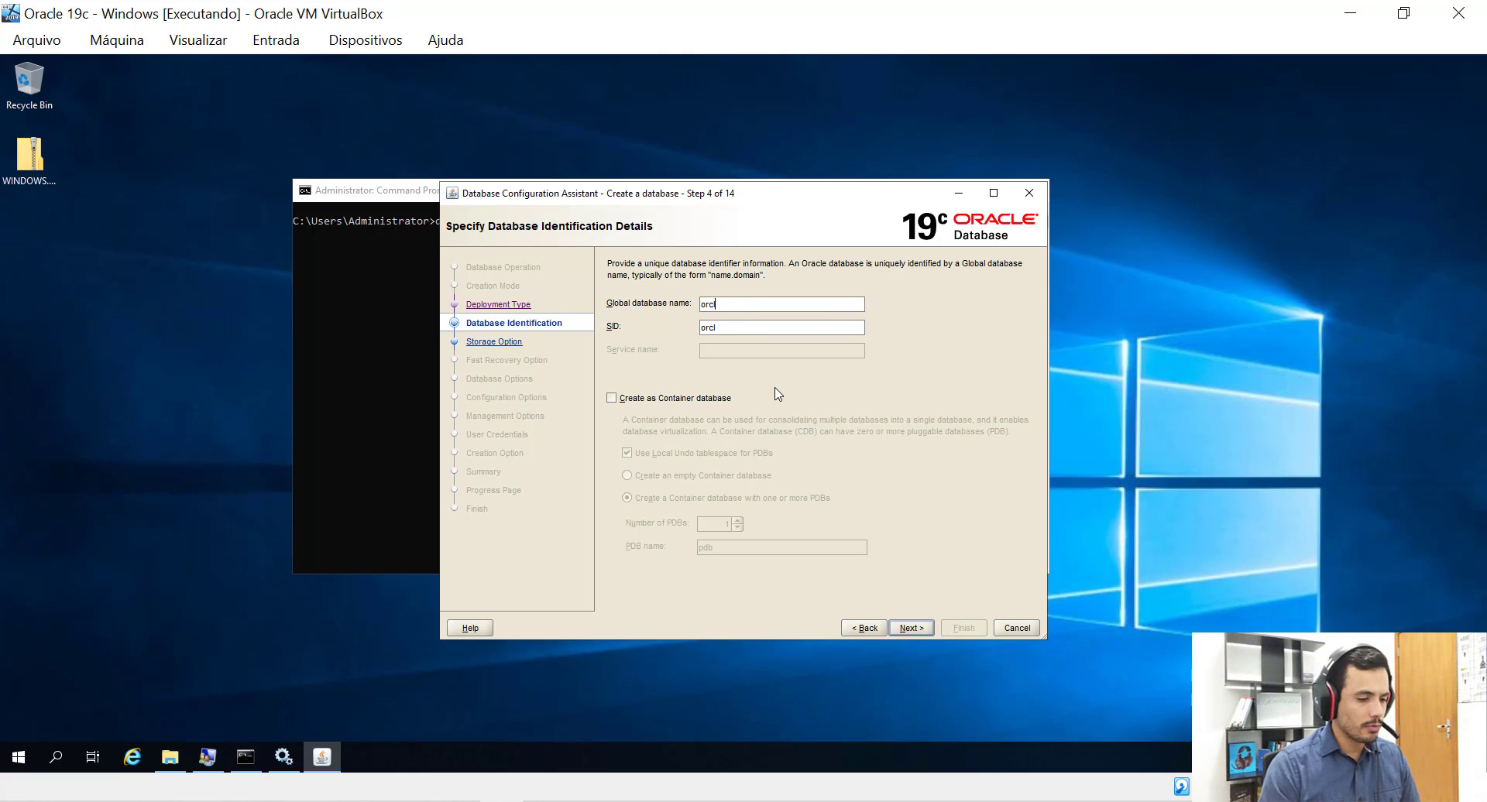
Change the global database name and SID to orcl19c, then continue to storage options.
text(19c)
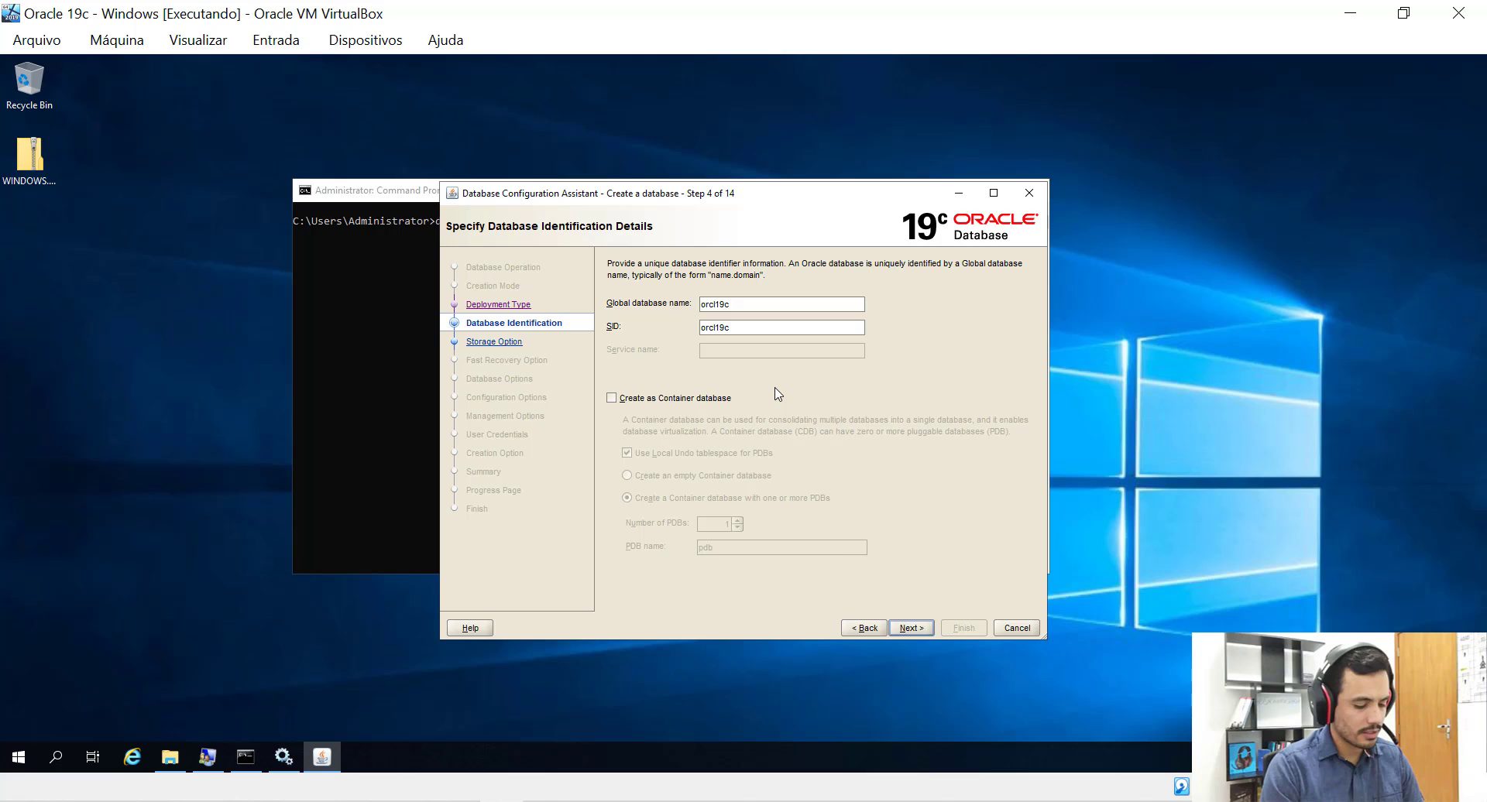
click(740, 334)
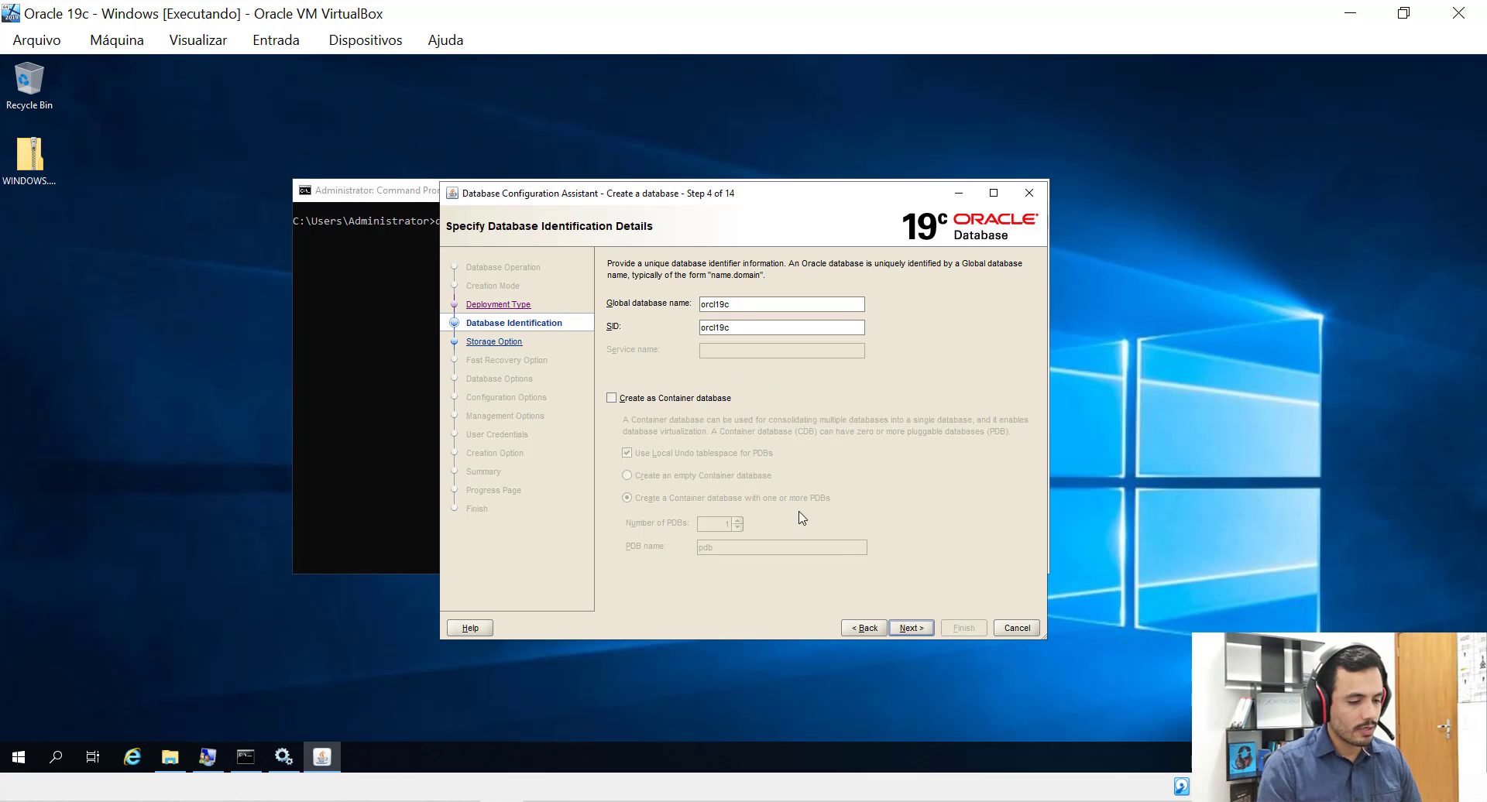
click(913, 631)
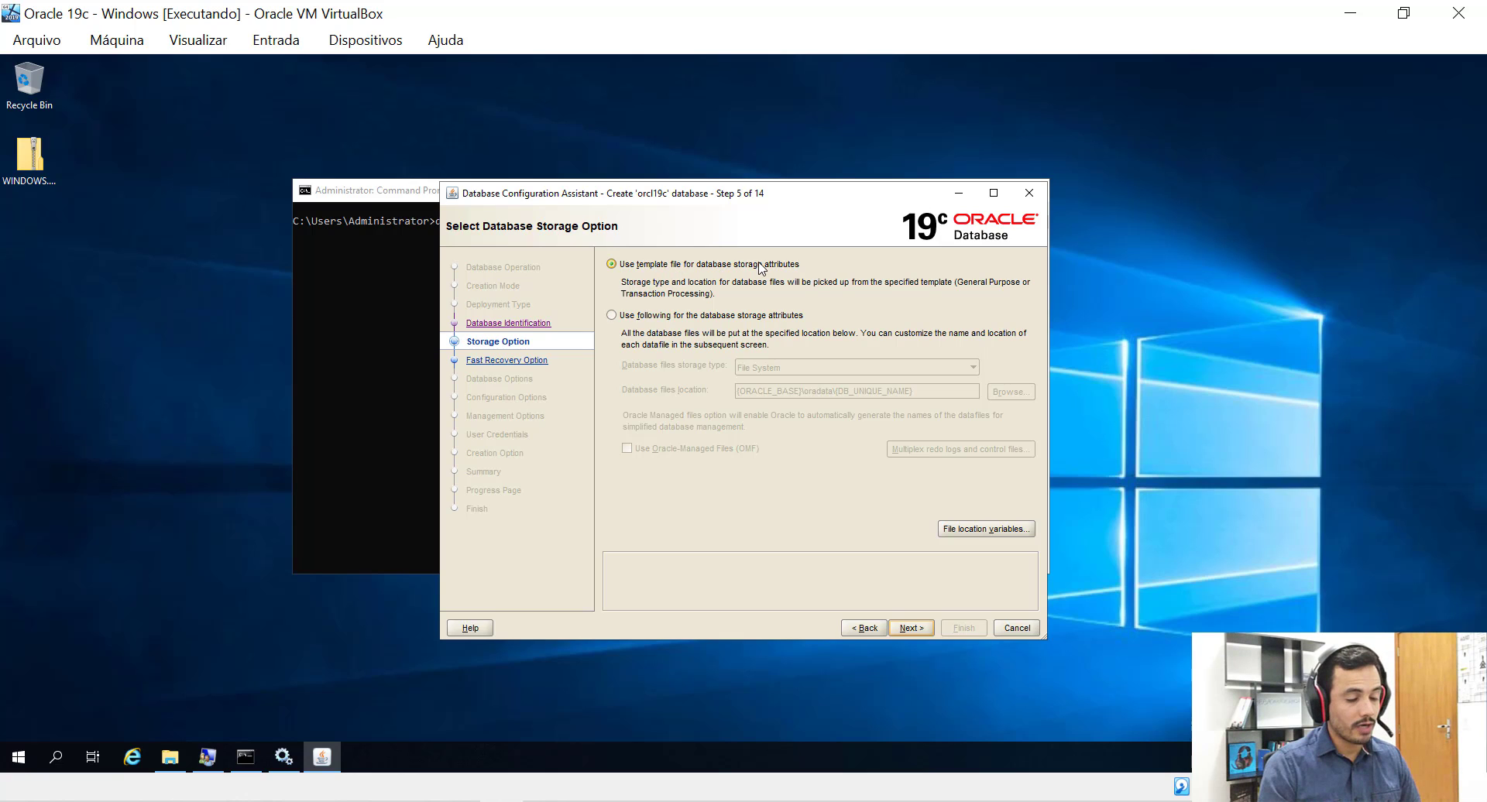
Use specified storage attributes with File System as the database files storage type.
click(612, 316)
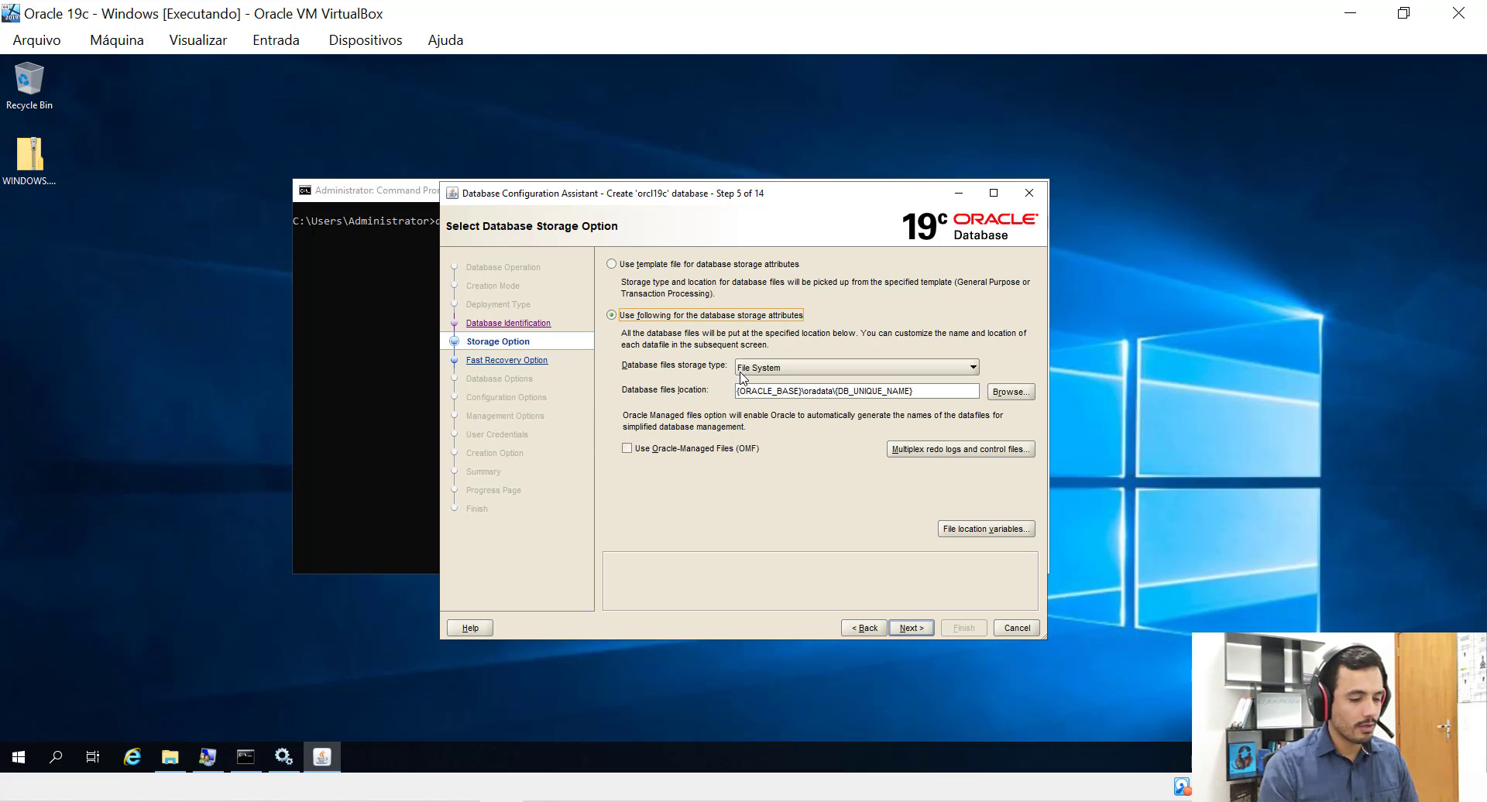
click(744, 369)
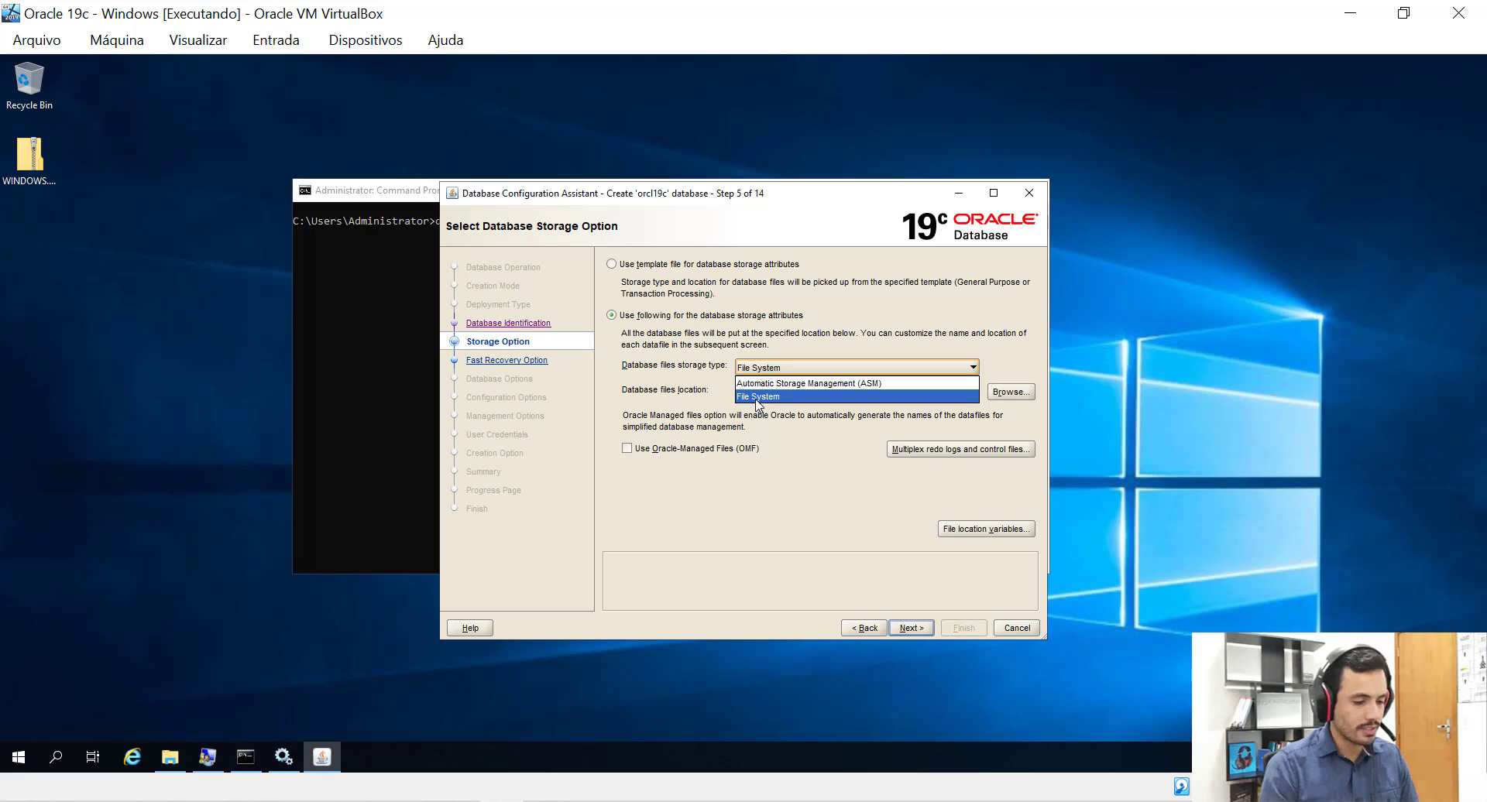
click(756, 398)
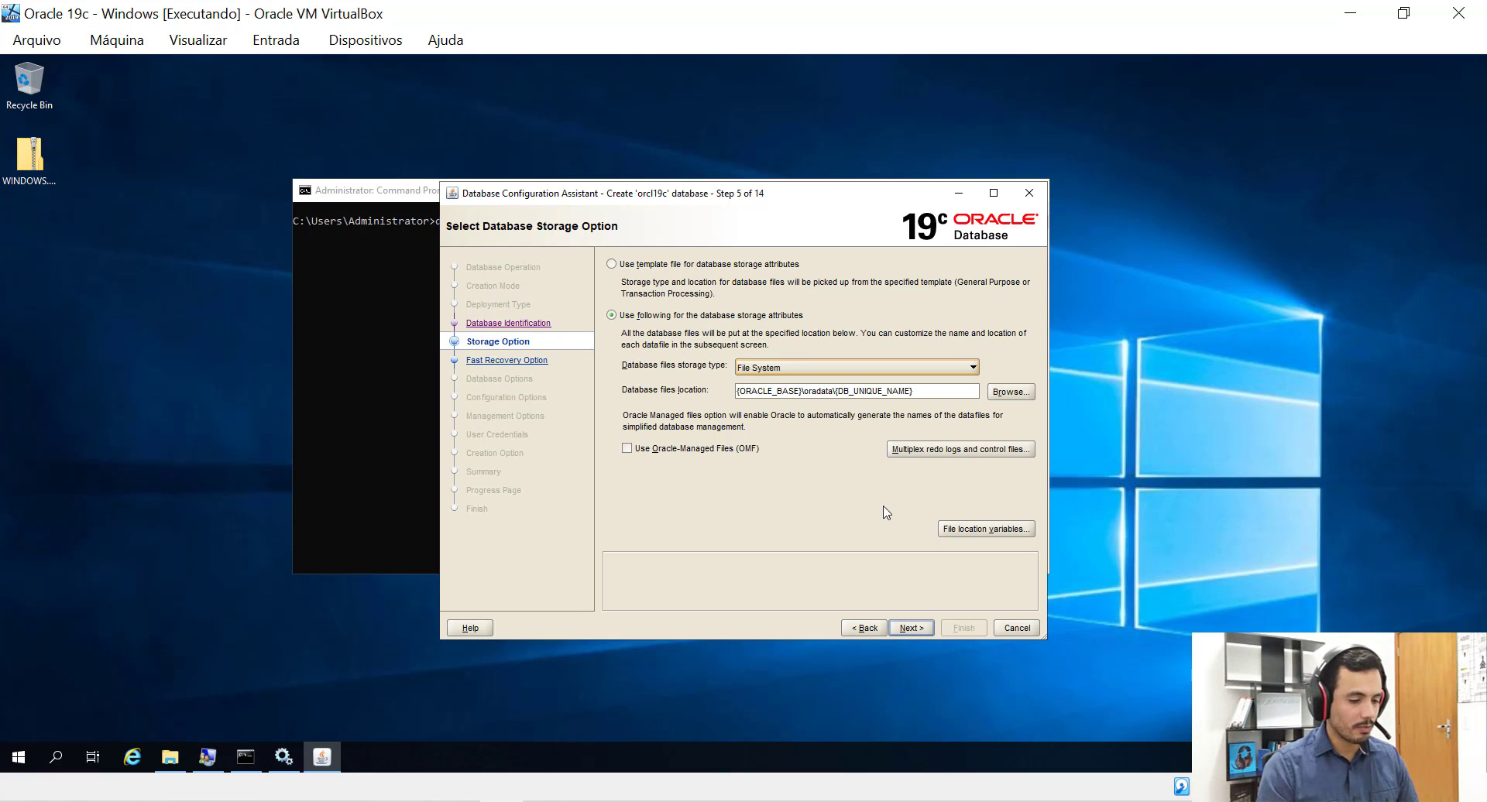
Inspect redo-log multiplexing and the DB_UNIQUE_NAME file location variable without changes, then continue.
click(921, 452)
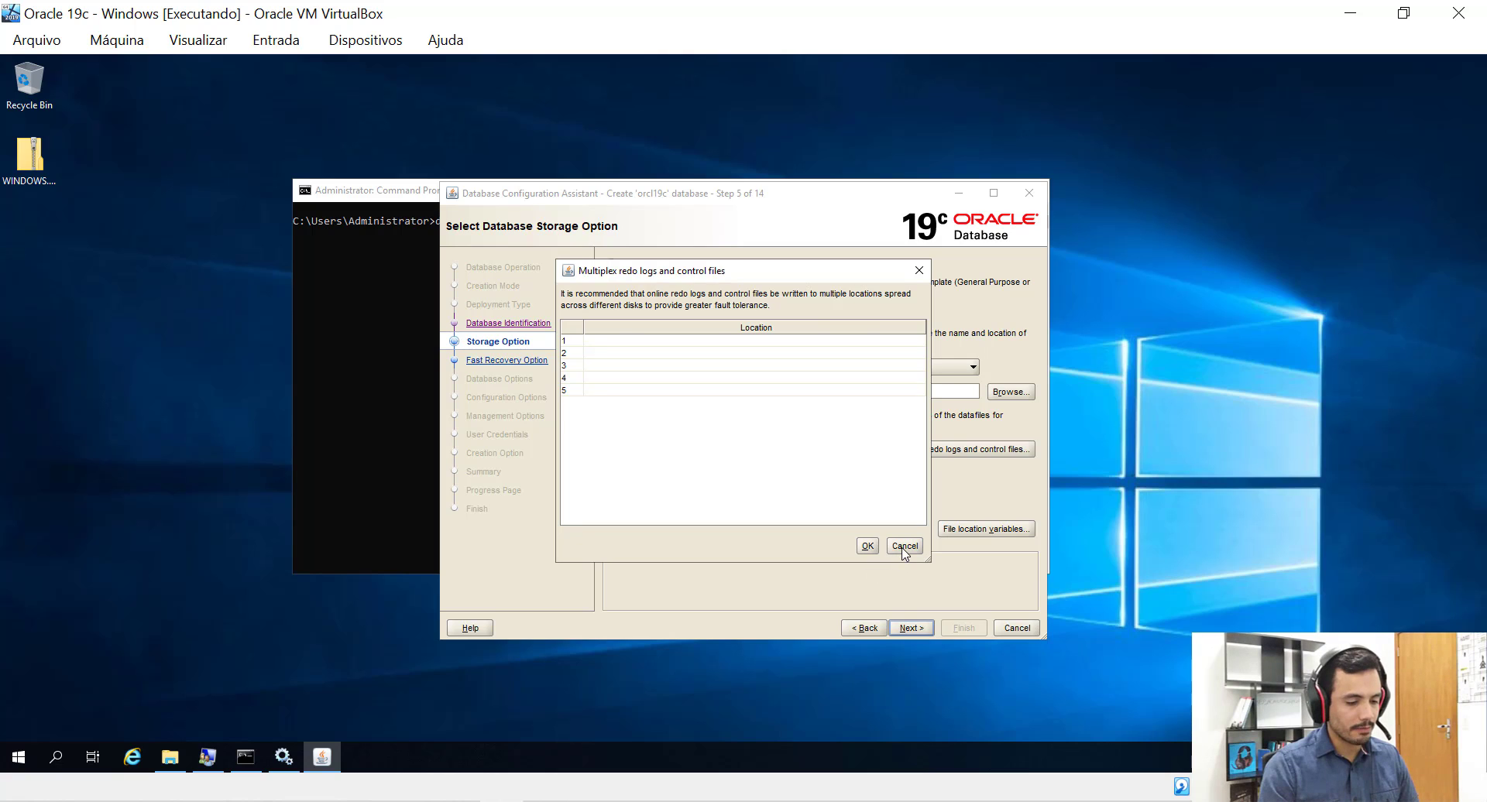
click(905, 546)
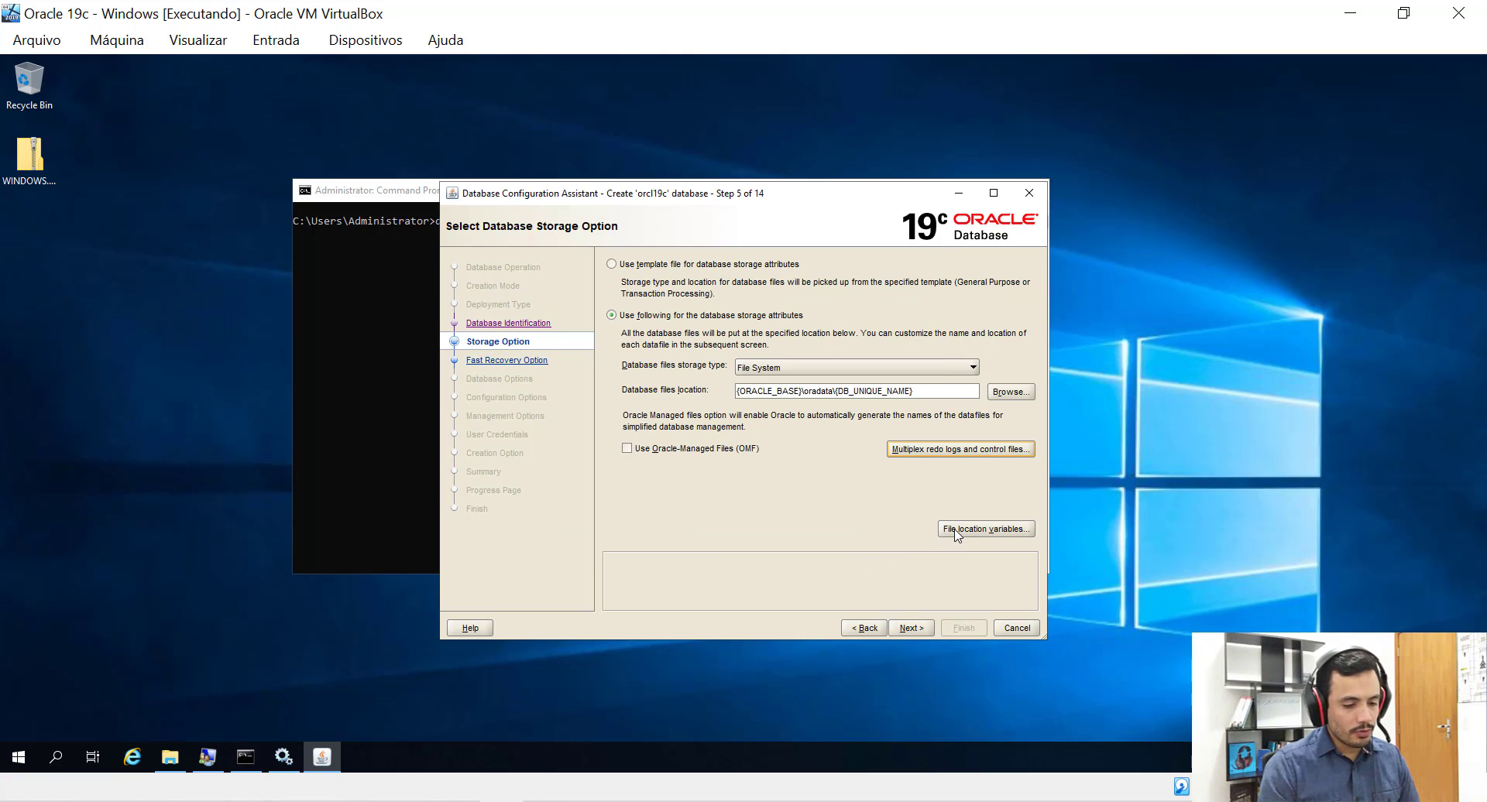
click(958, 531)
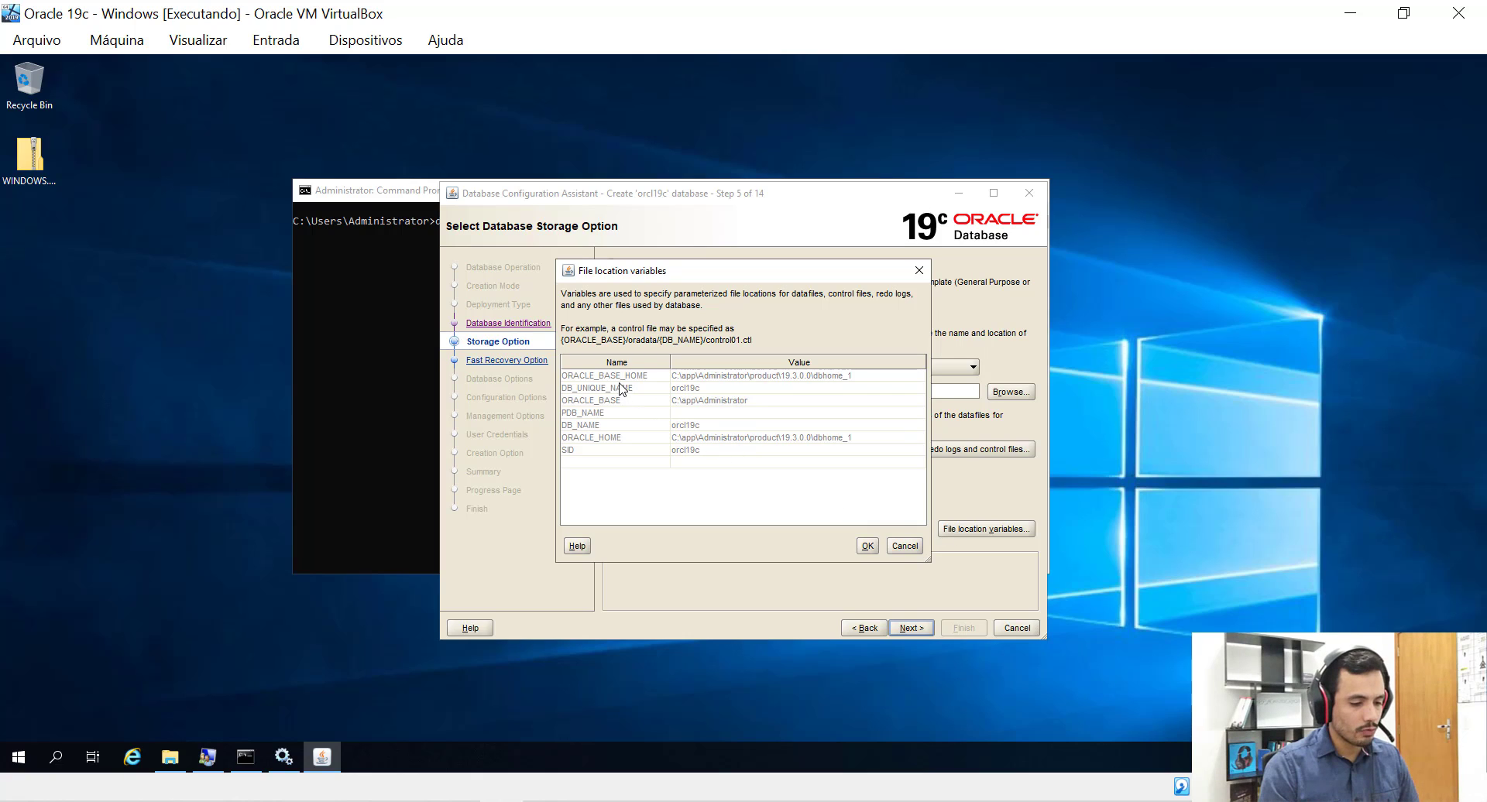
click(653, 387)
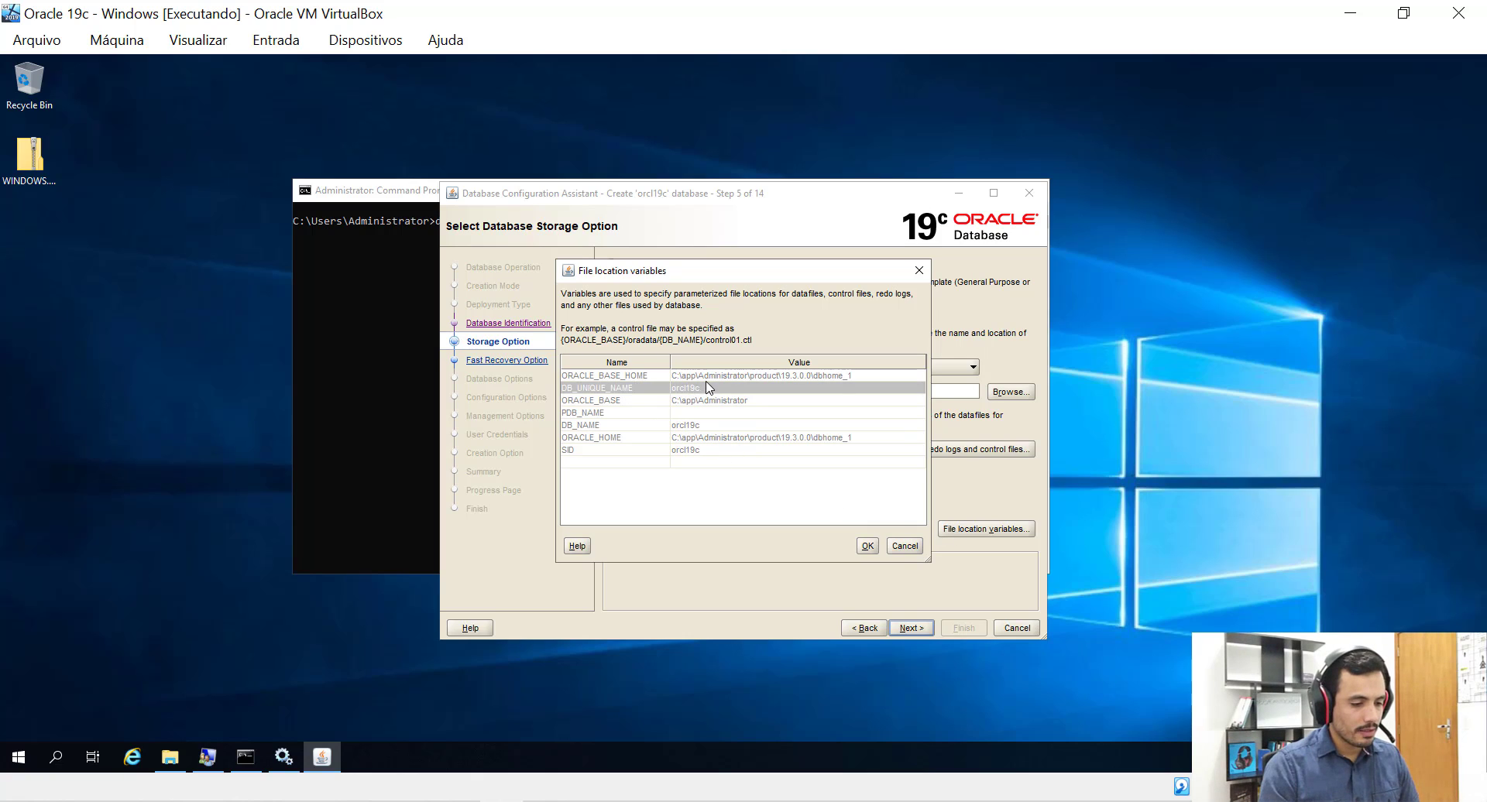
click(706, 379)
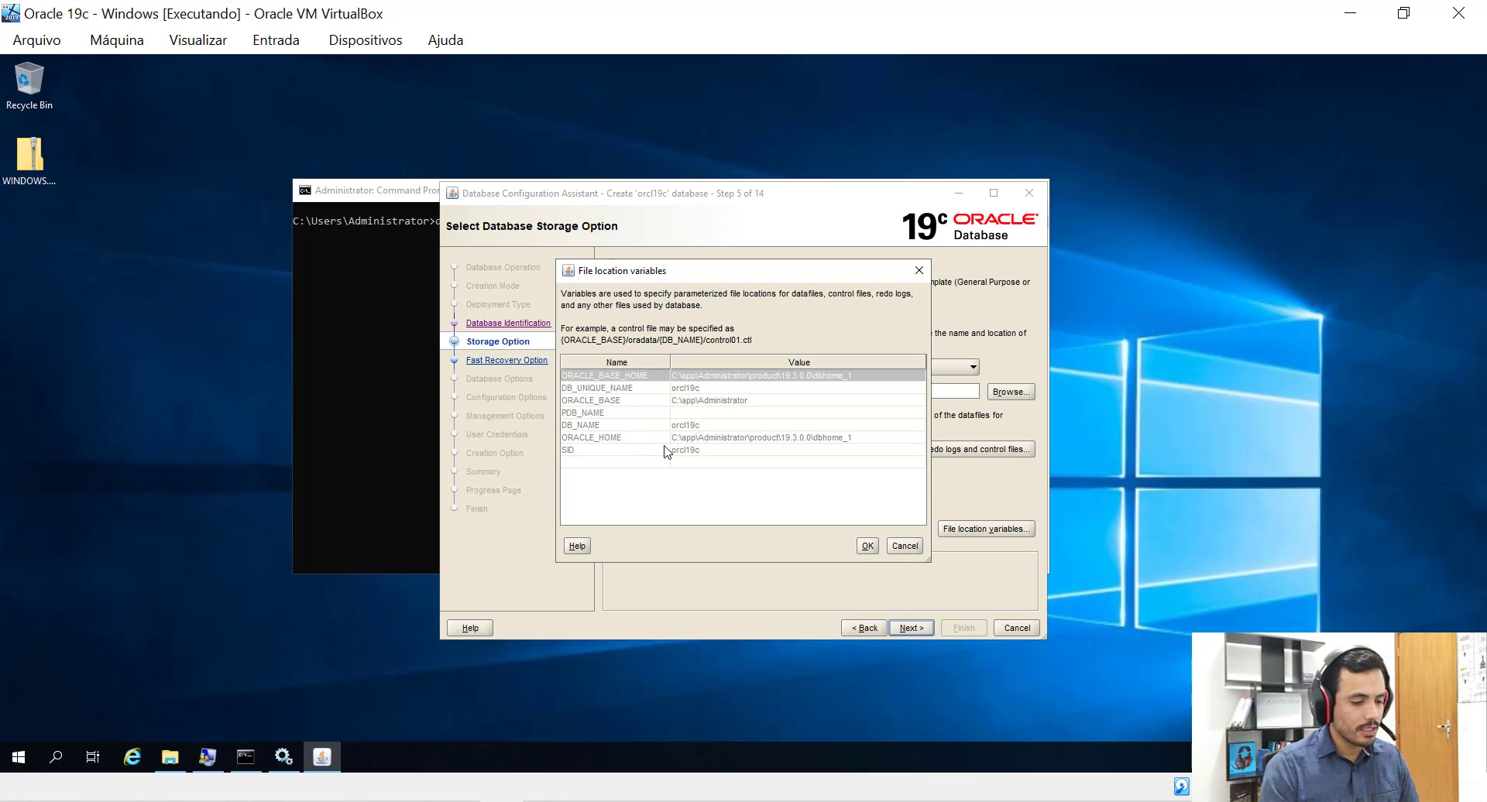
click(904, 548)
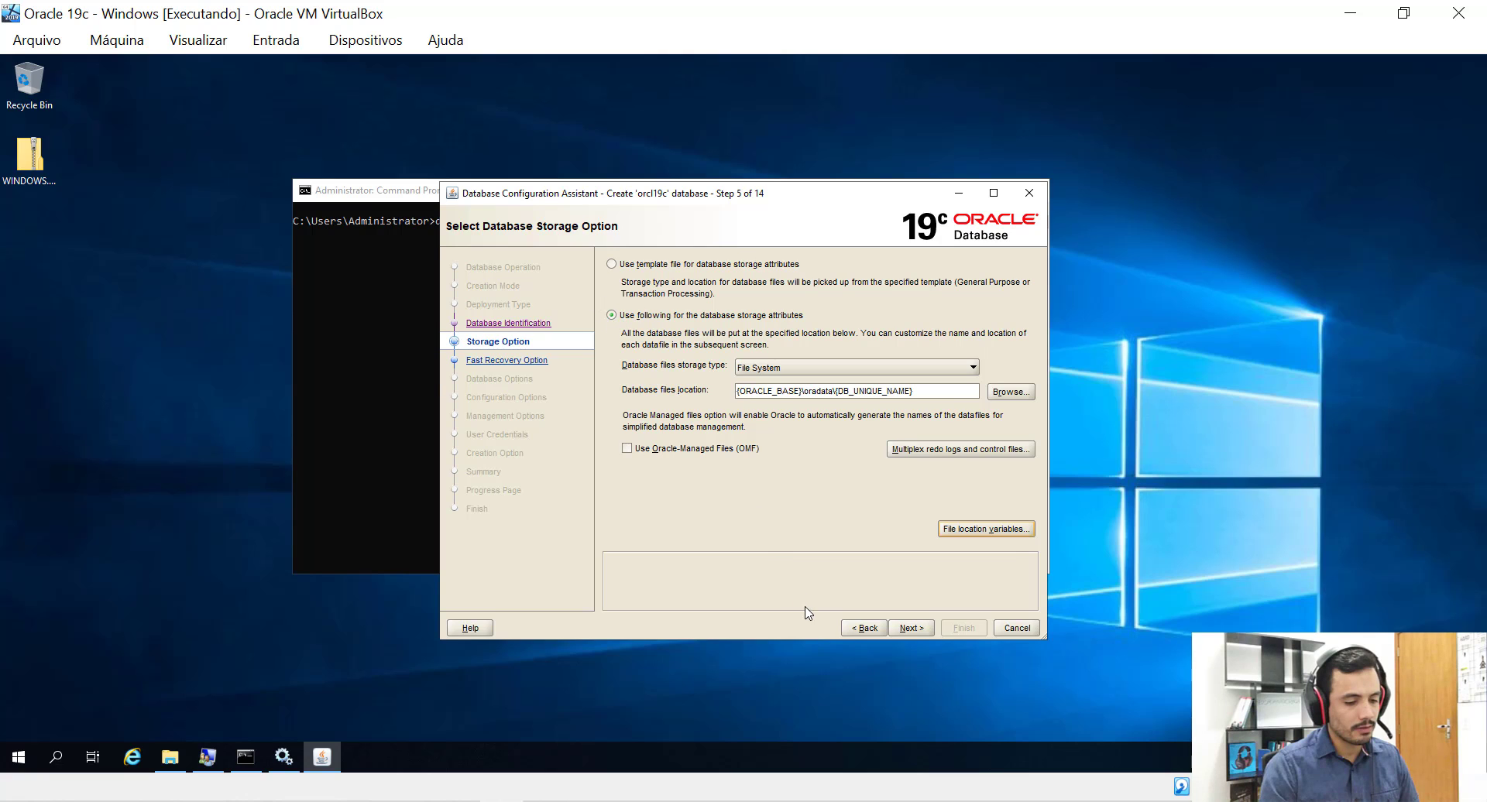
click(910, 632)
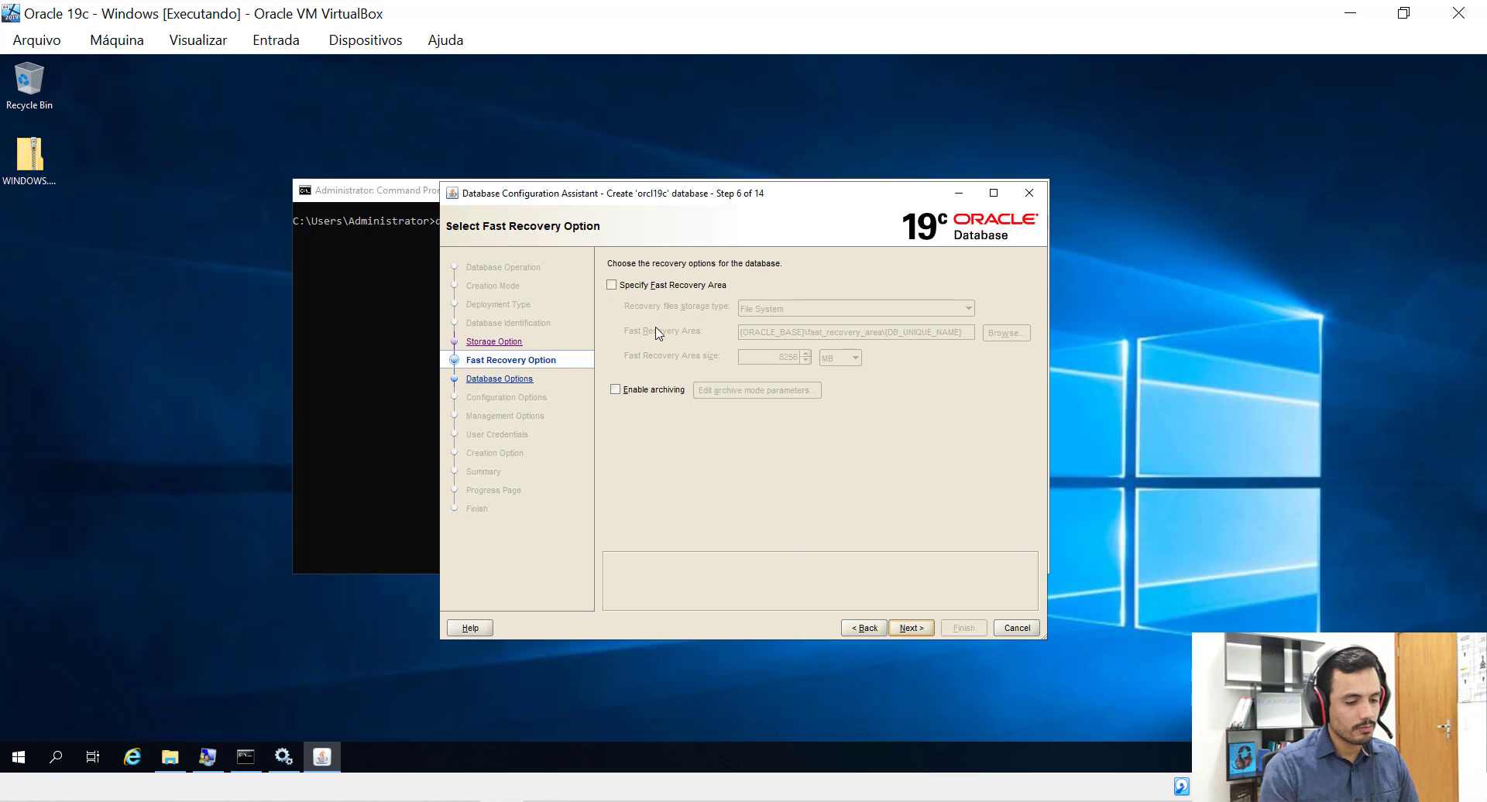
Enable a File System fast recovery area at {ORACLE_BASE}\fast_recovery_area\{DB_UNIQUE_NAME}, sized 8256 MB.
click(612, 285)
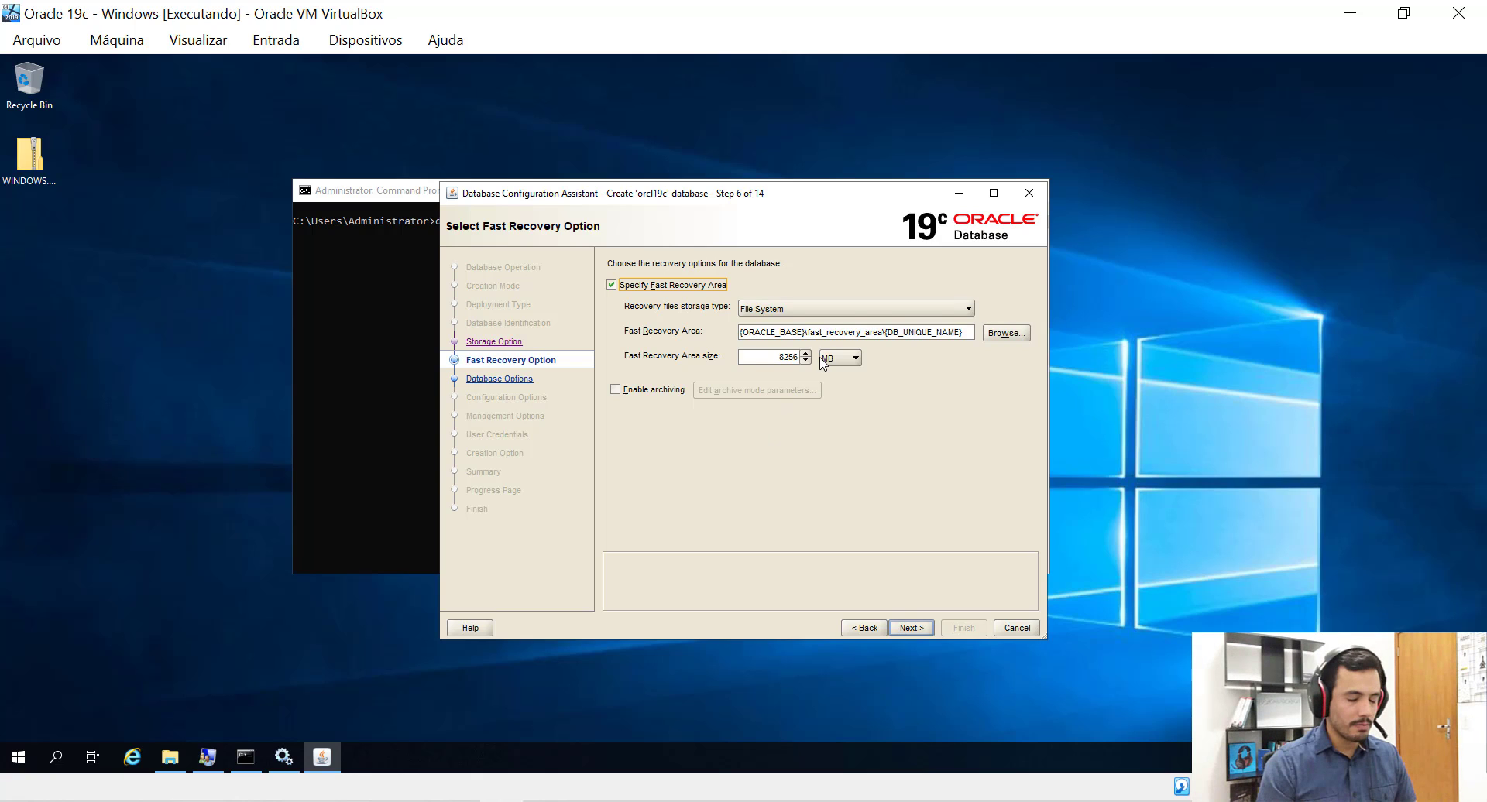
click(968, 310)
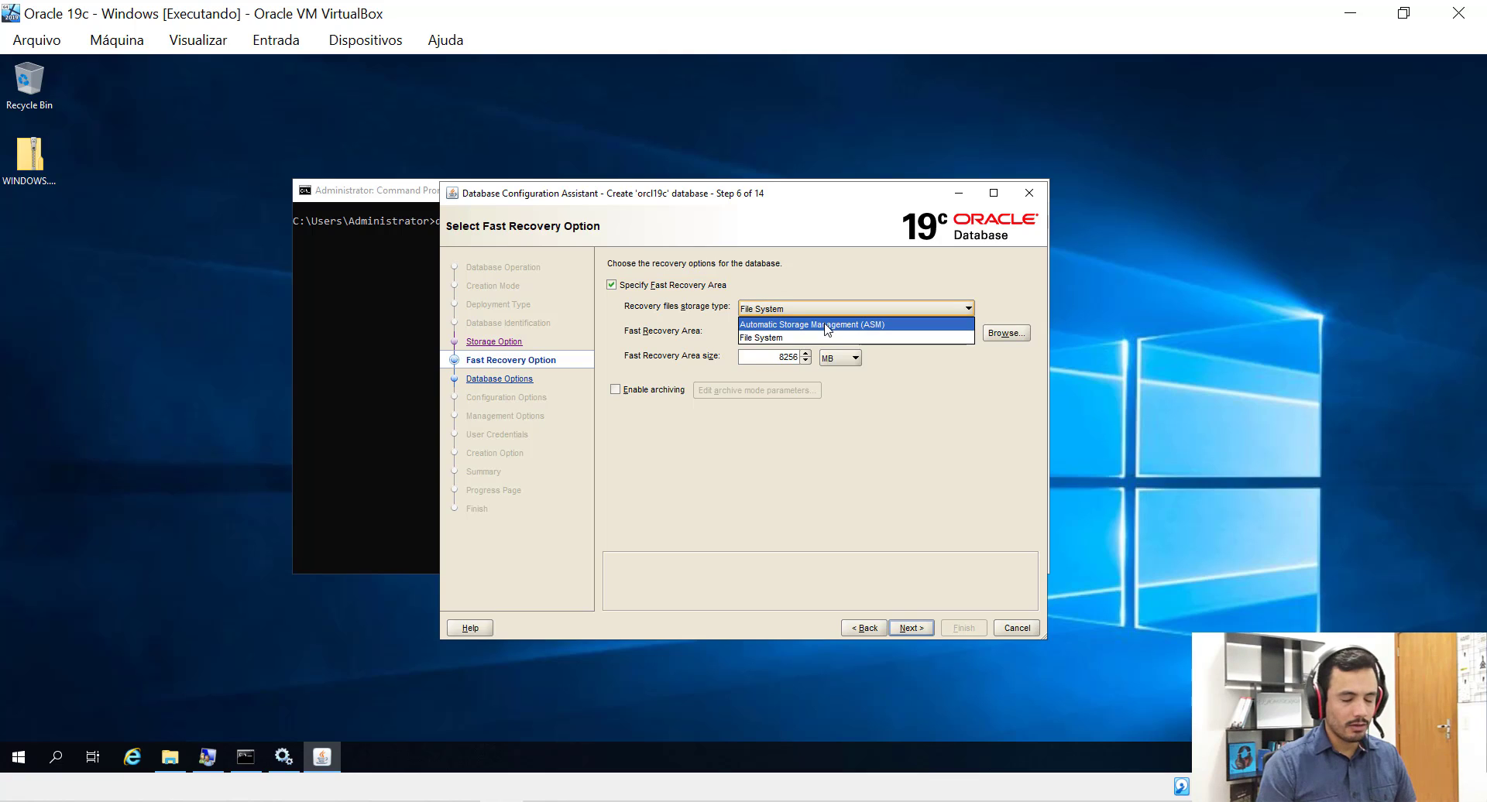
click(771, 339)
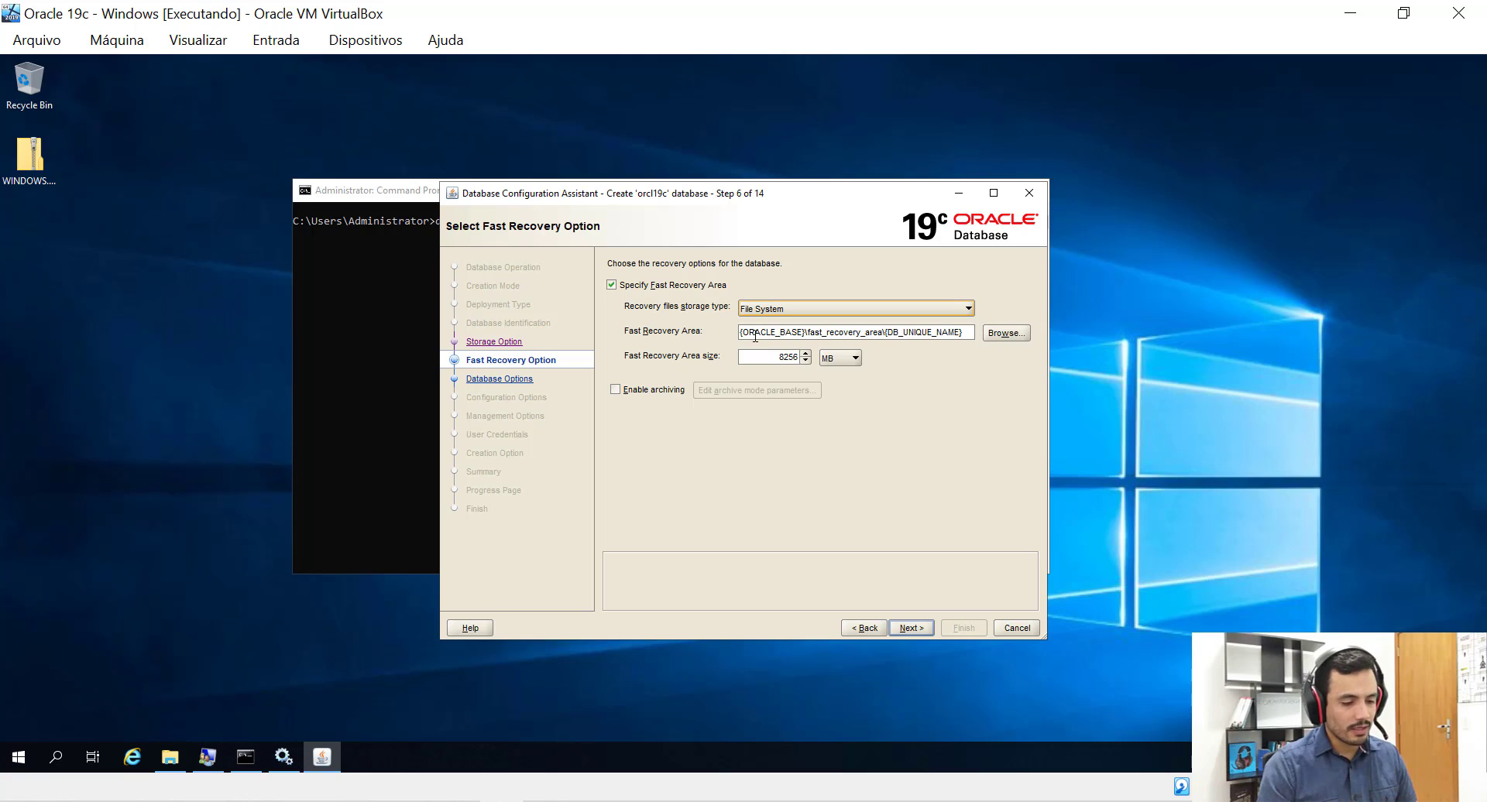
drag(809, 333, 883, 332)
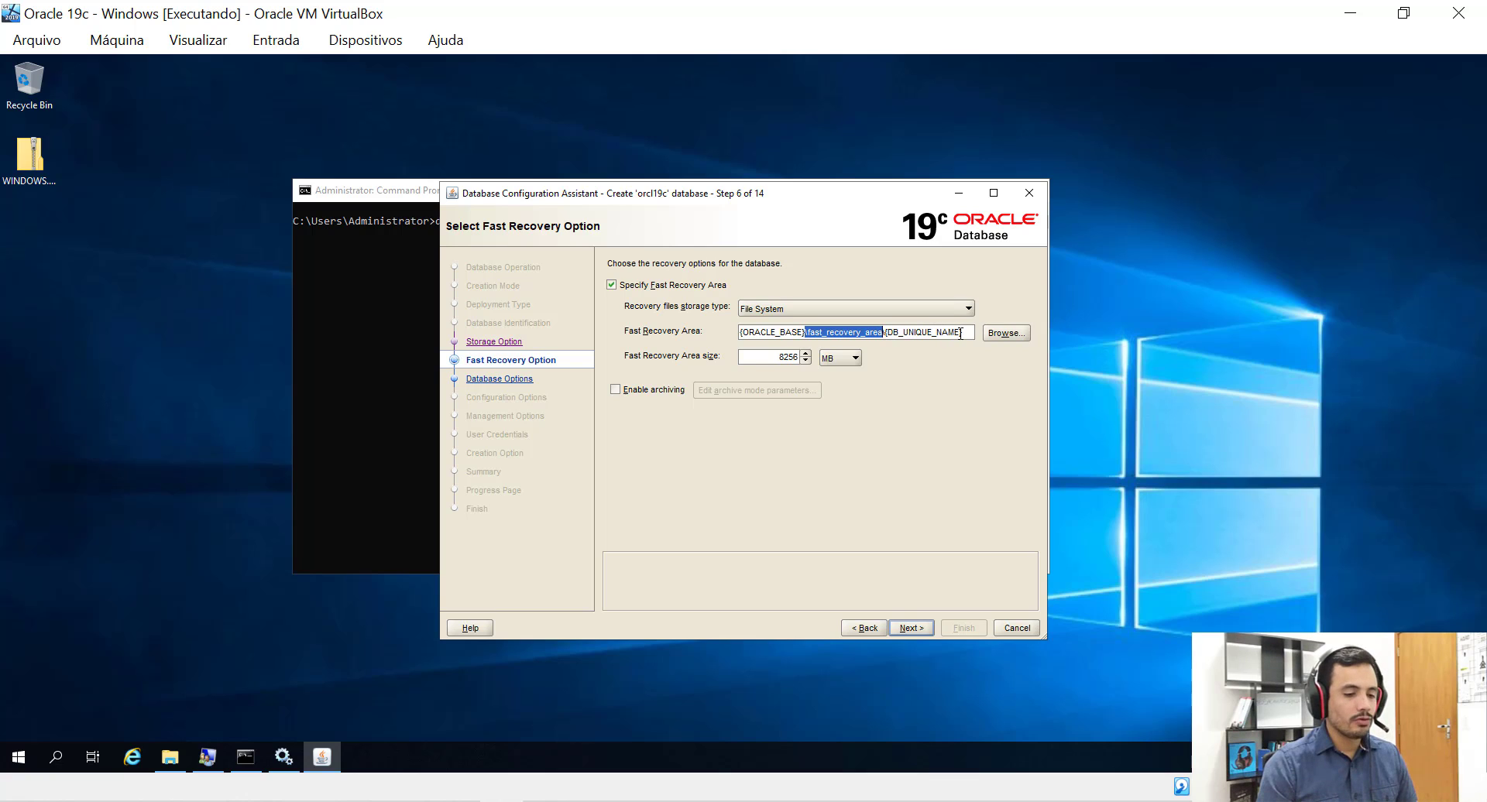
drag(958, 333, 898, 335)
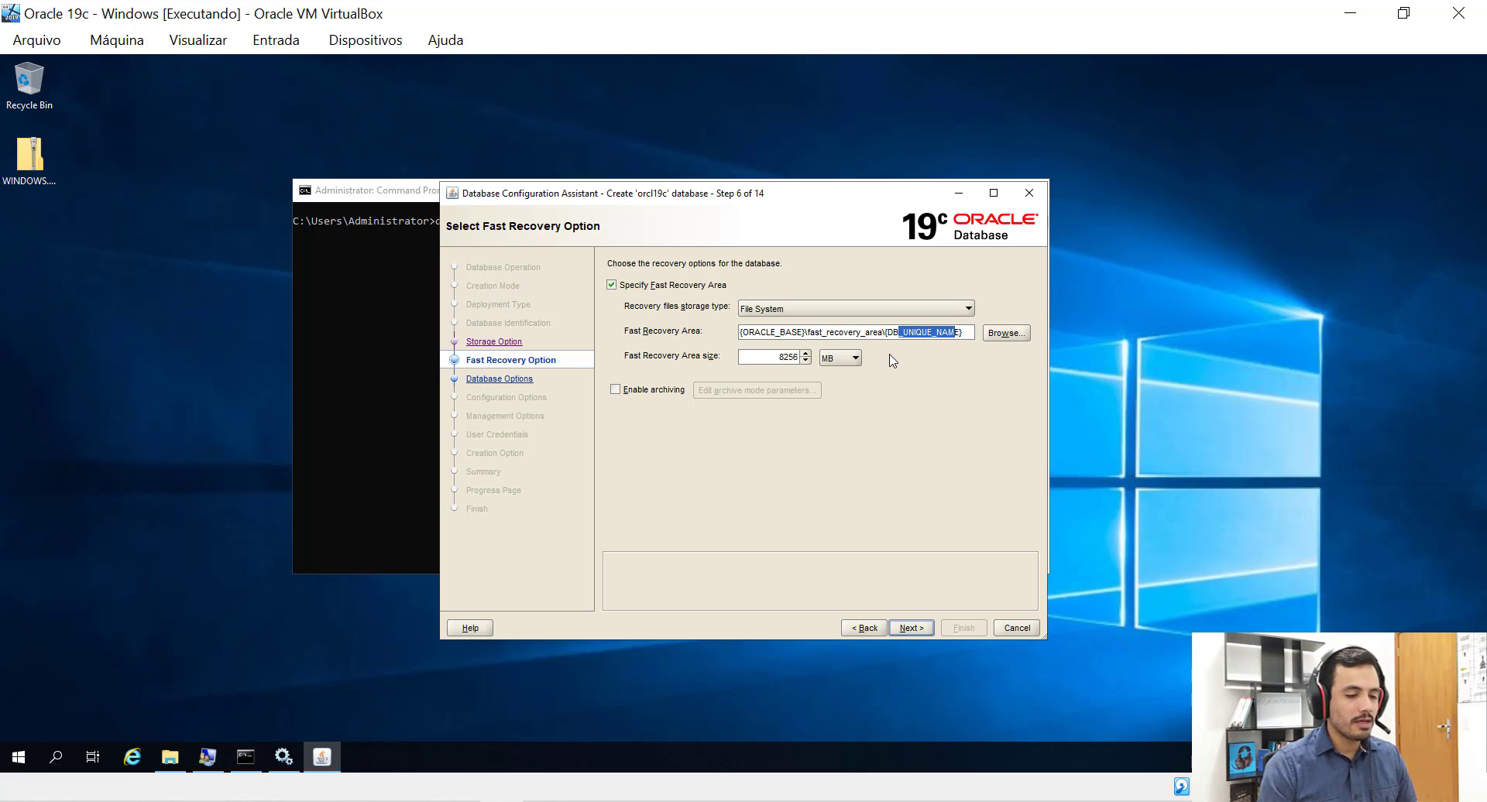
click(883, 333)
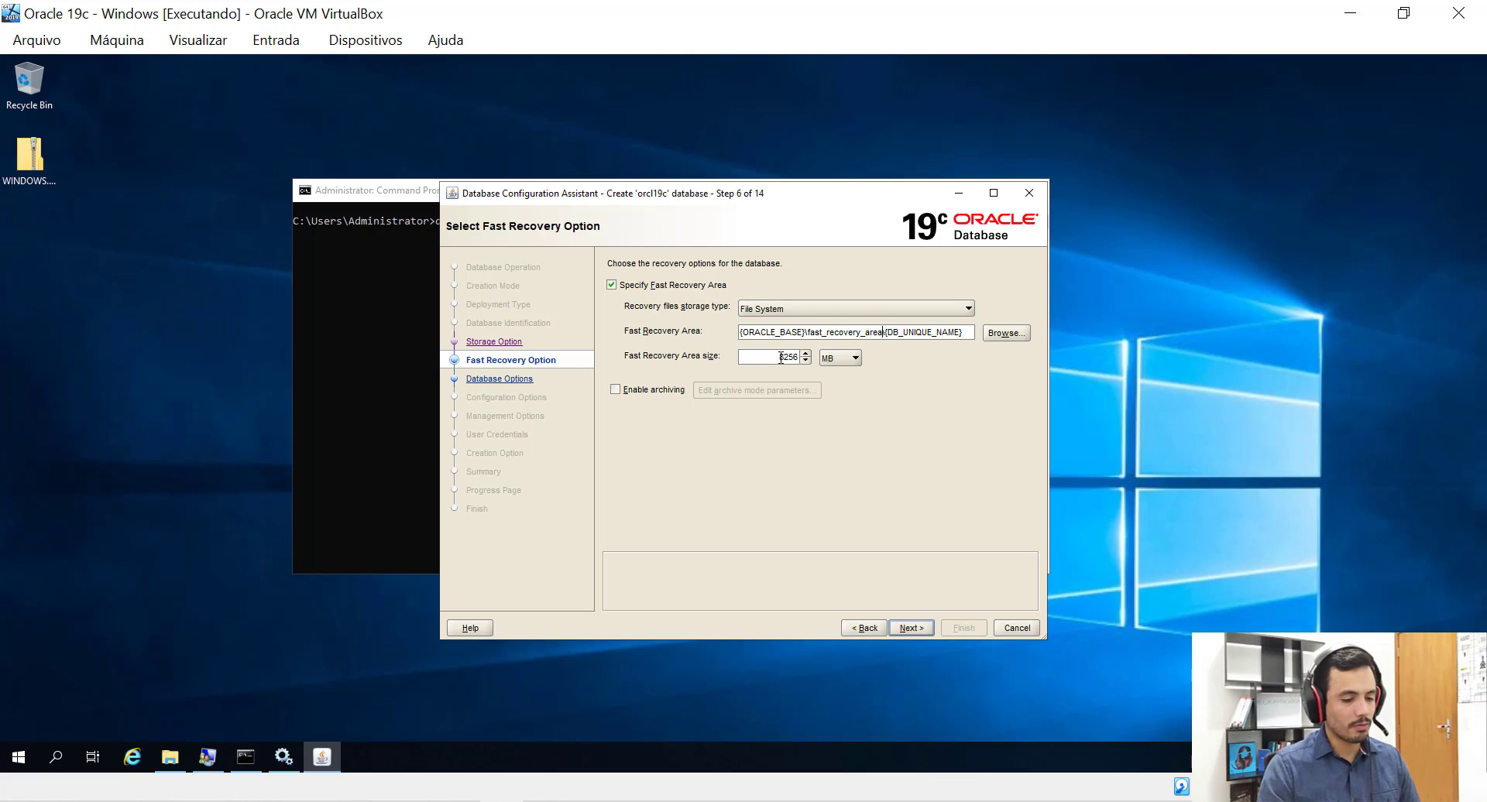
double_click(789, 357)
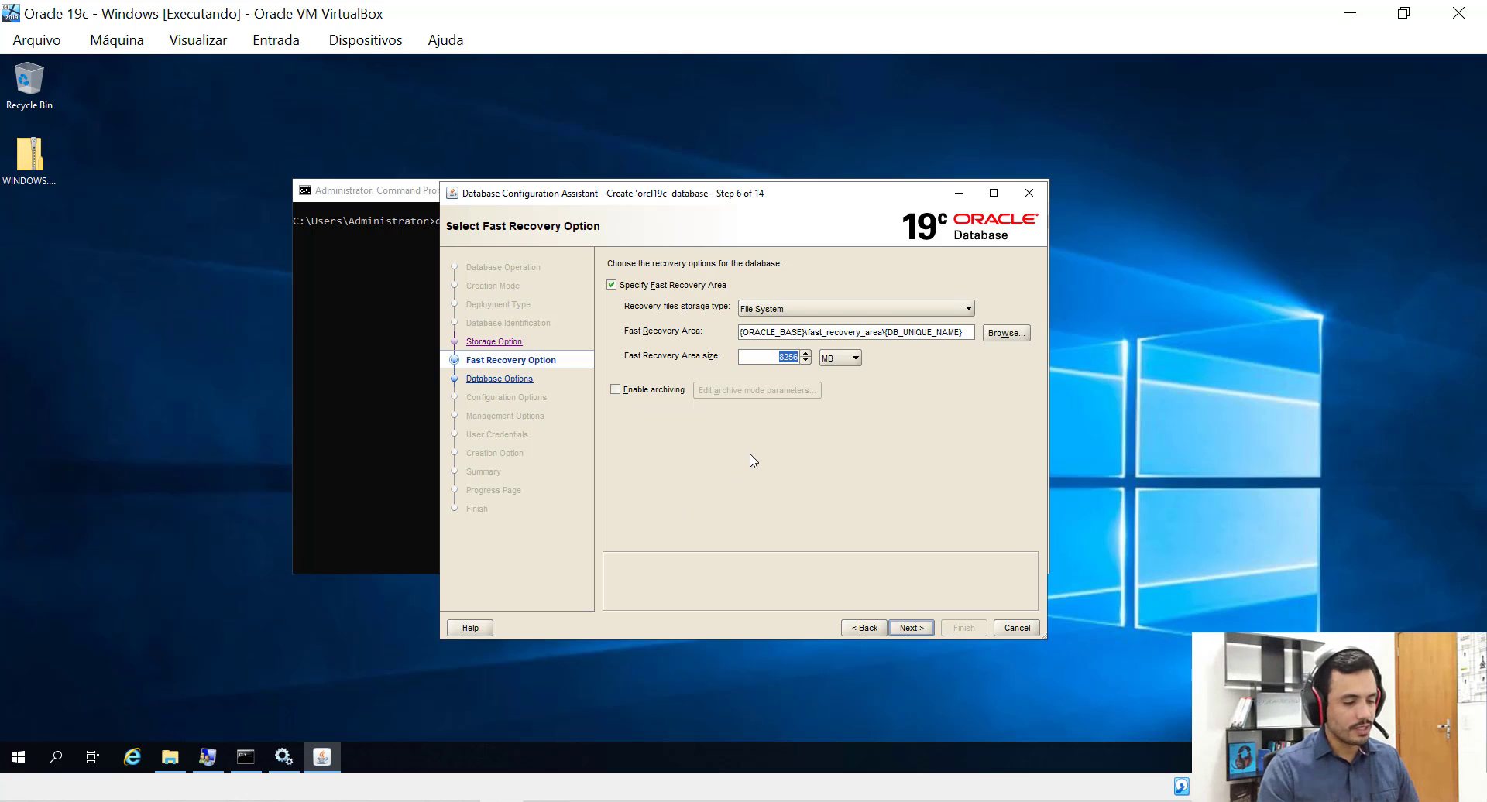
Pass Fast Recovery, keep LISTENER checked, and skip Data Vault to reach Configuration Options.
click(910, 631)
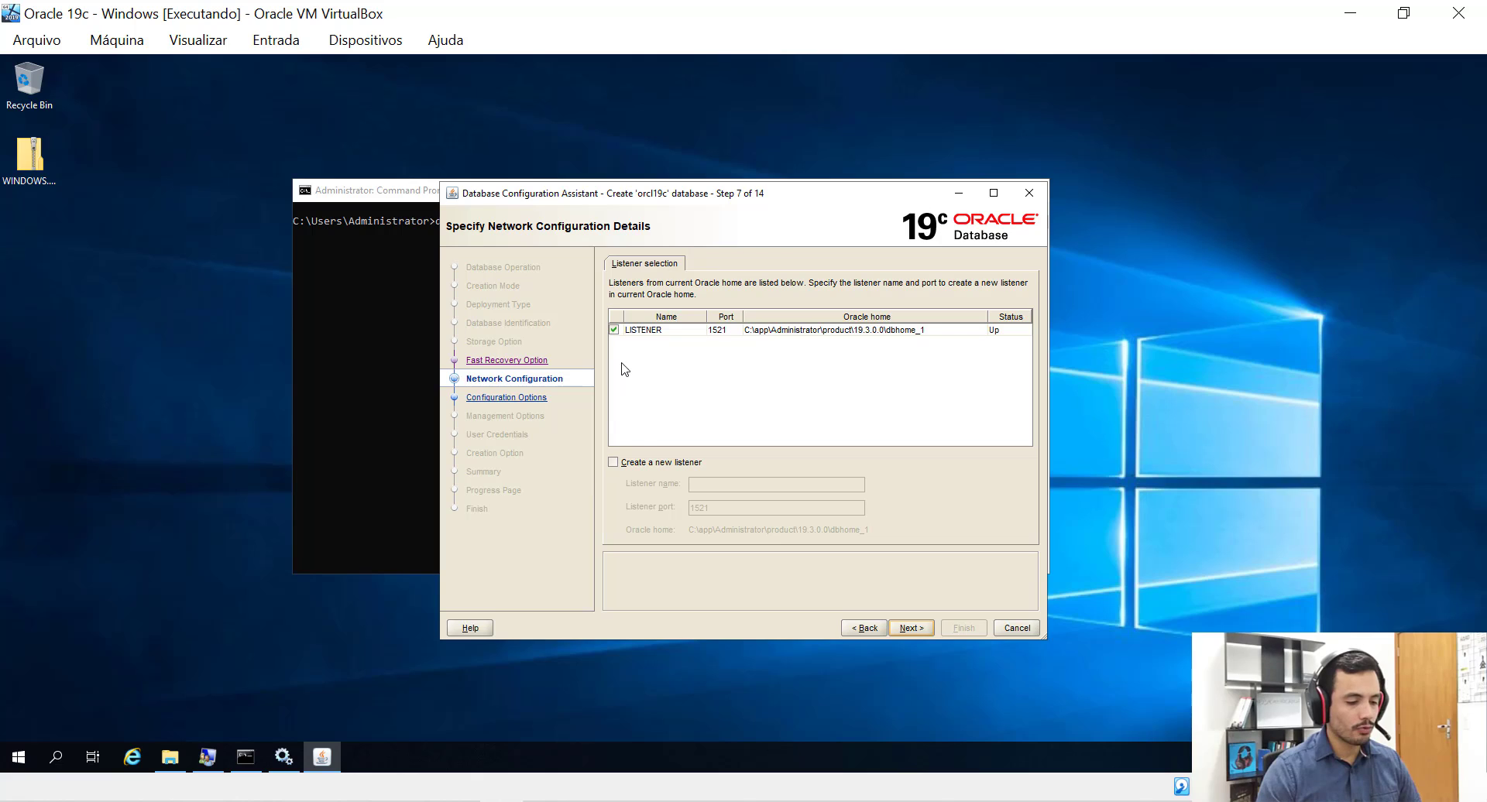
click(902, 627)
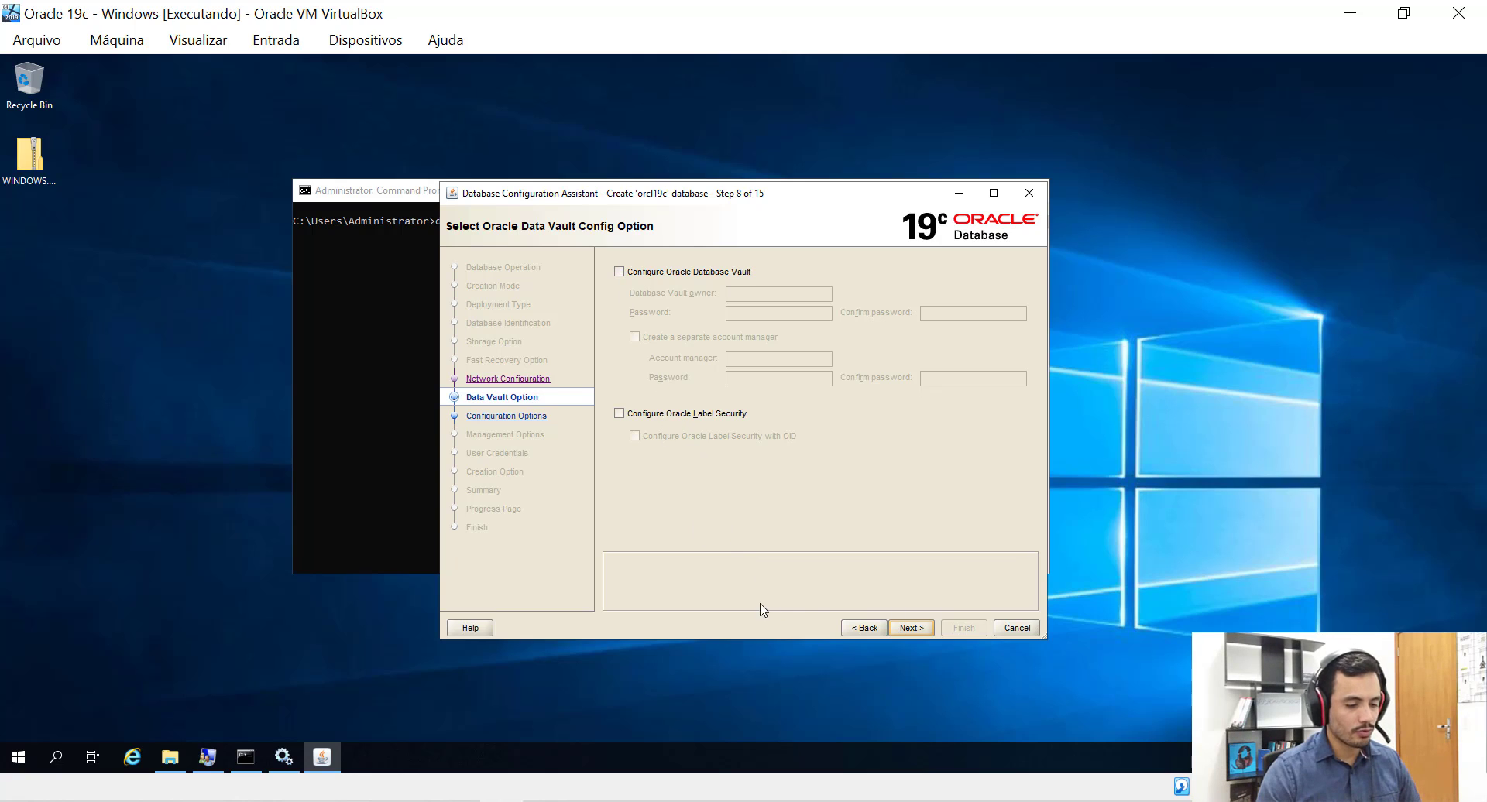
click(908, 628)
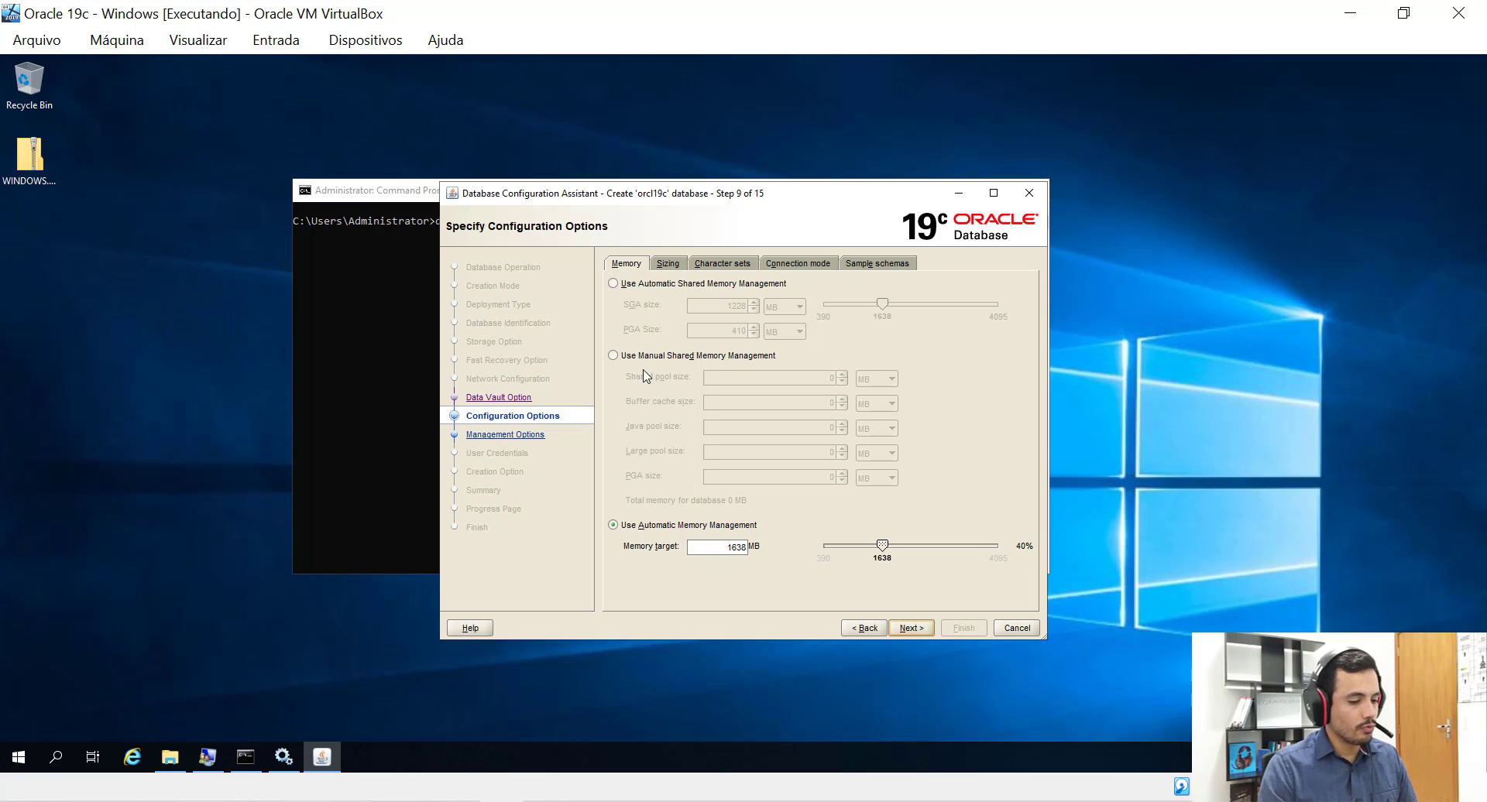
Choose Automatic Shared Memory Management (SGA 1228 MB, PGA 410 MB) after briefly trying Manual.
click(614, 285)
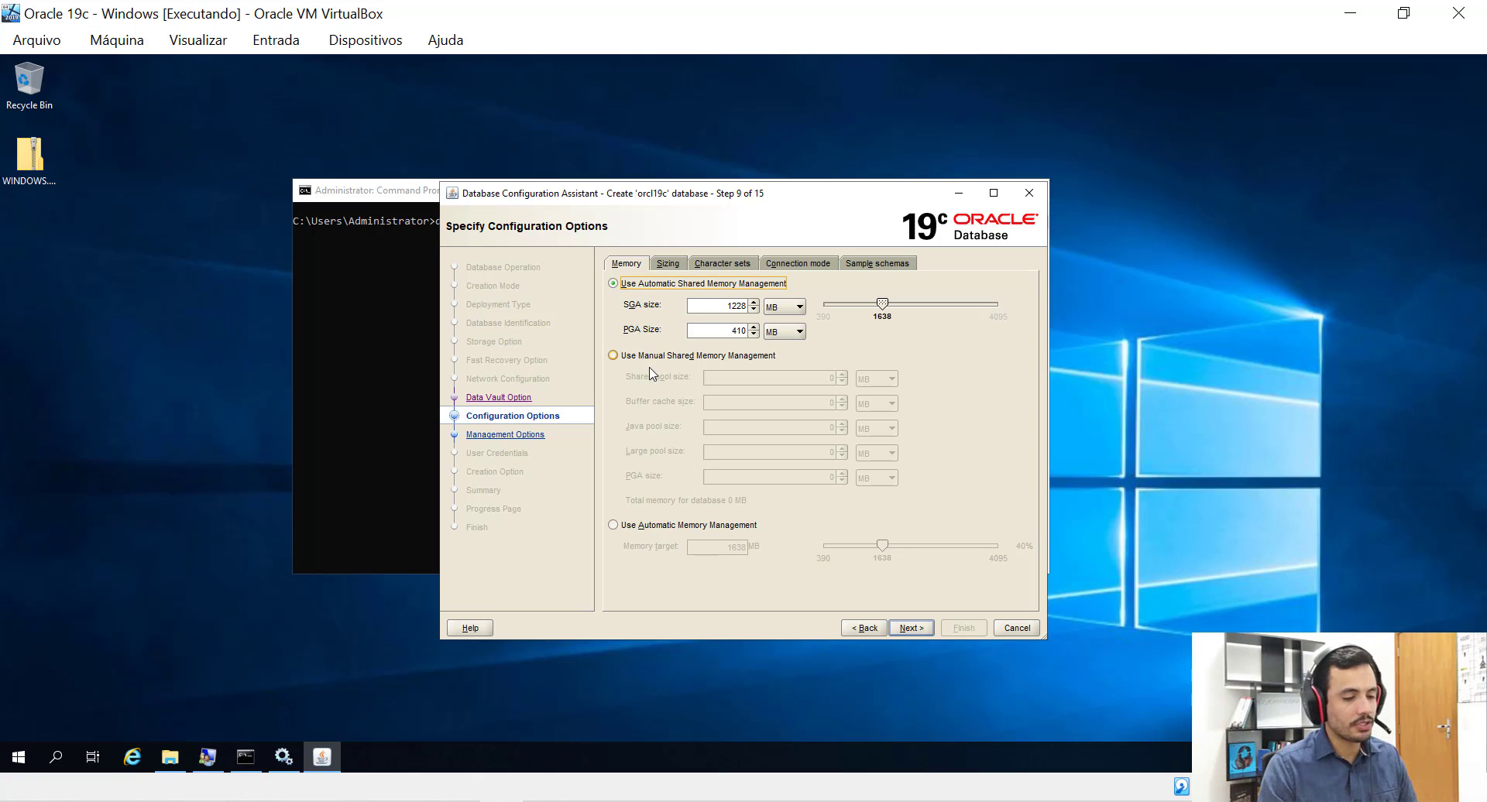
click(613, 357)
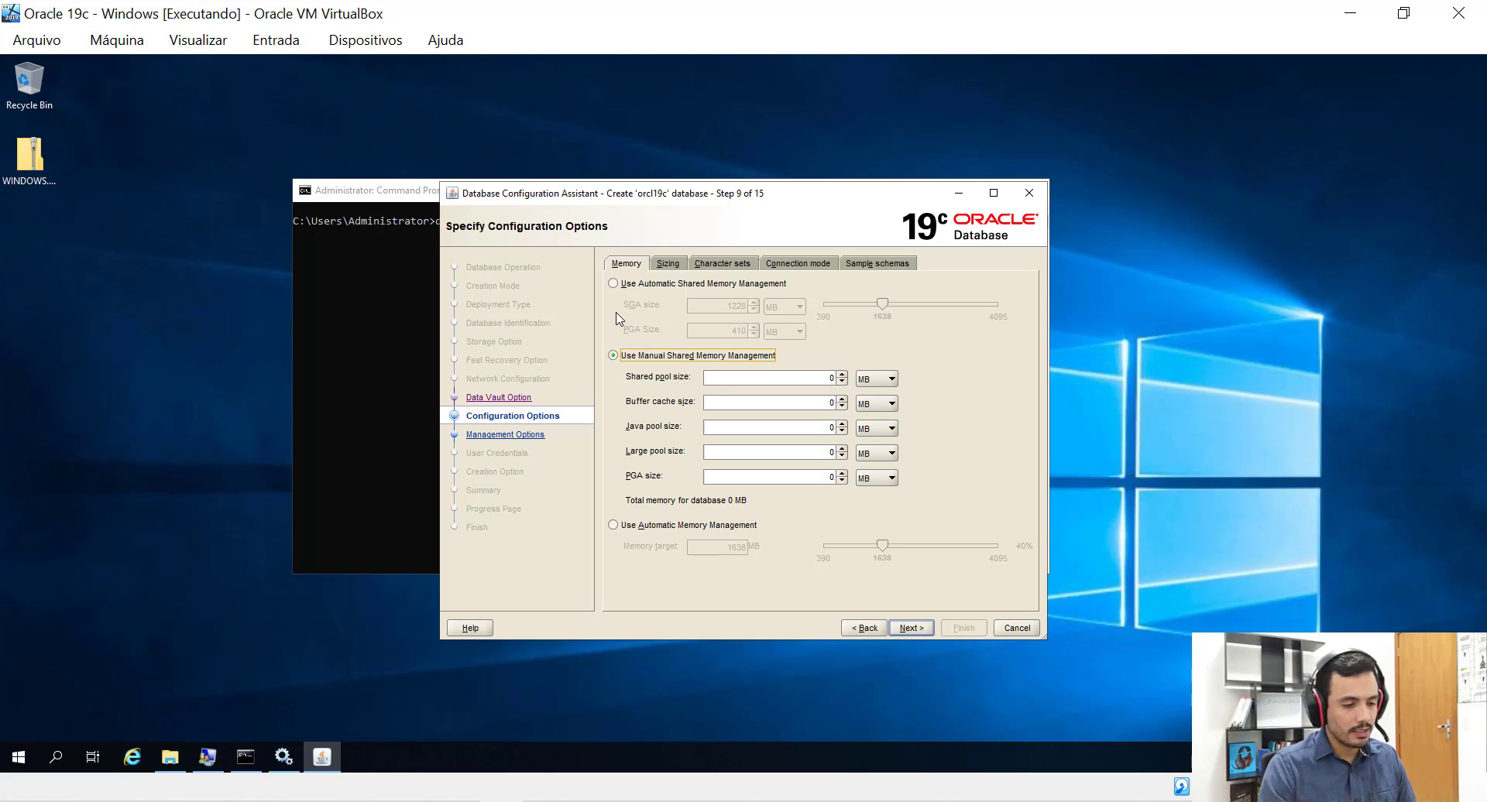
click(613, 286)
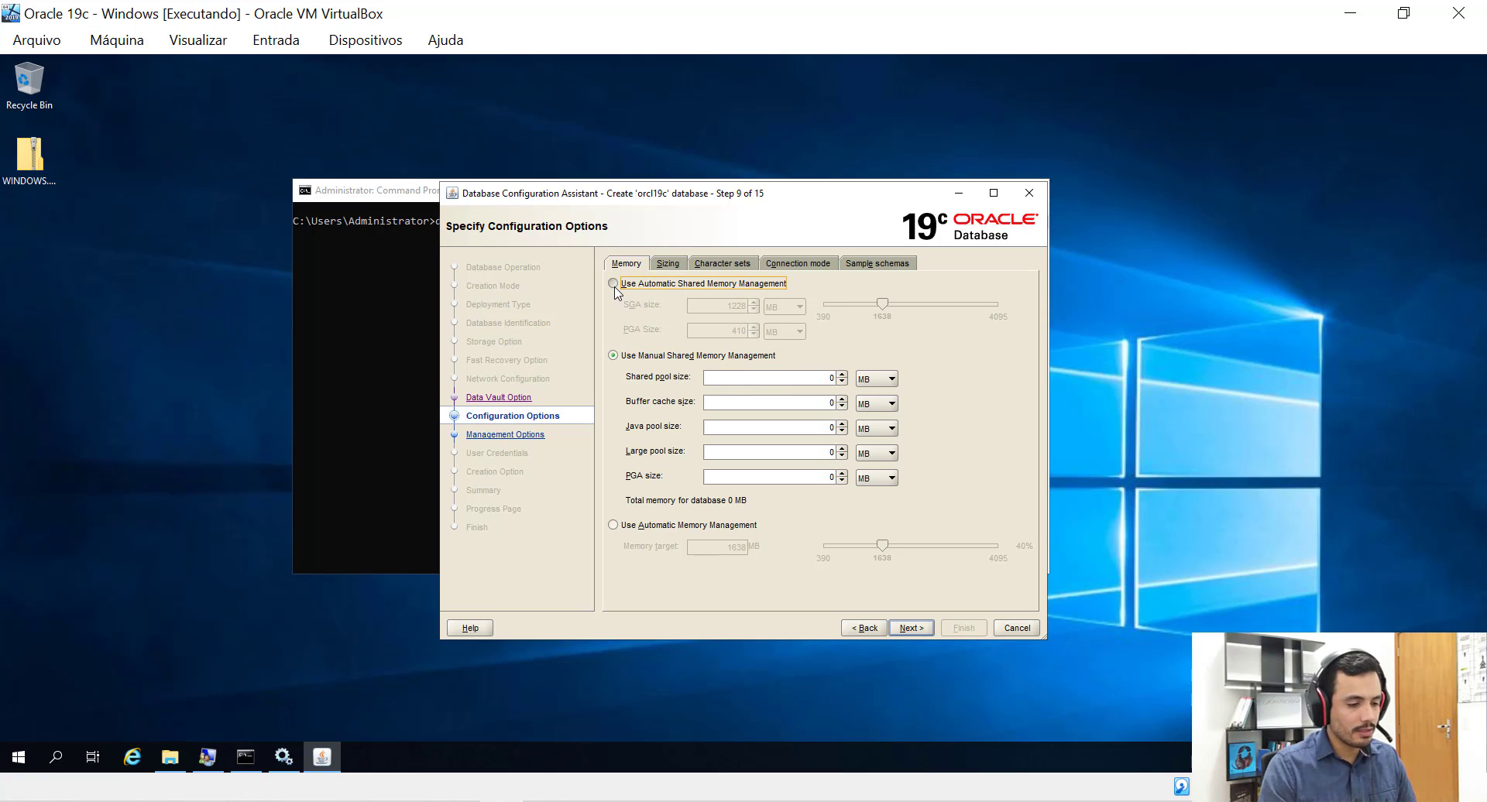
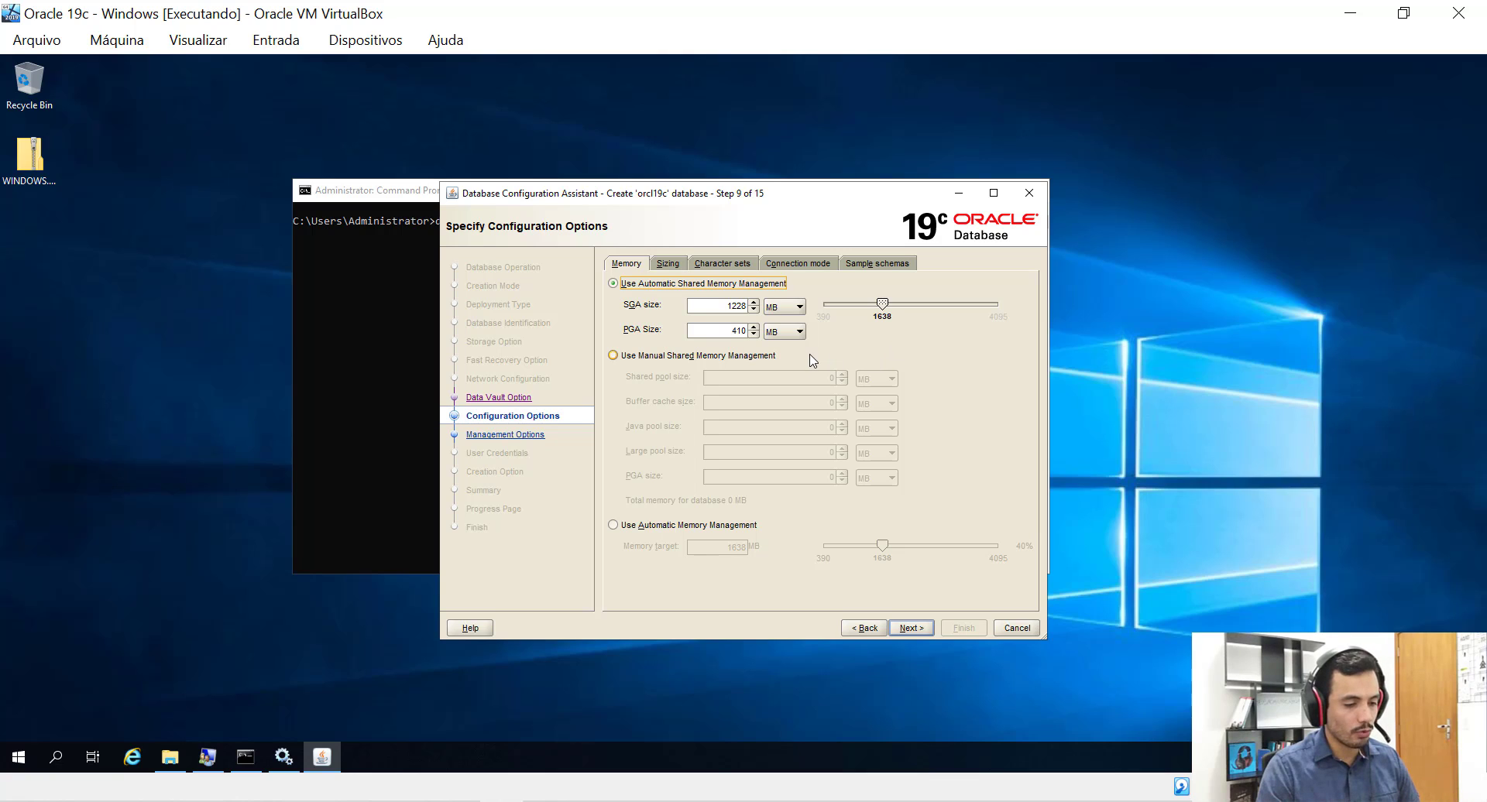
Show the Sizing tab, with an 8192-byte block size and 300 processes.
click(667, 265)
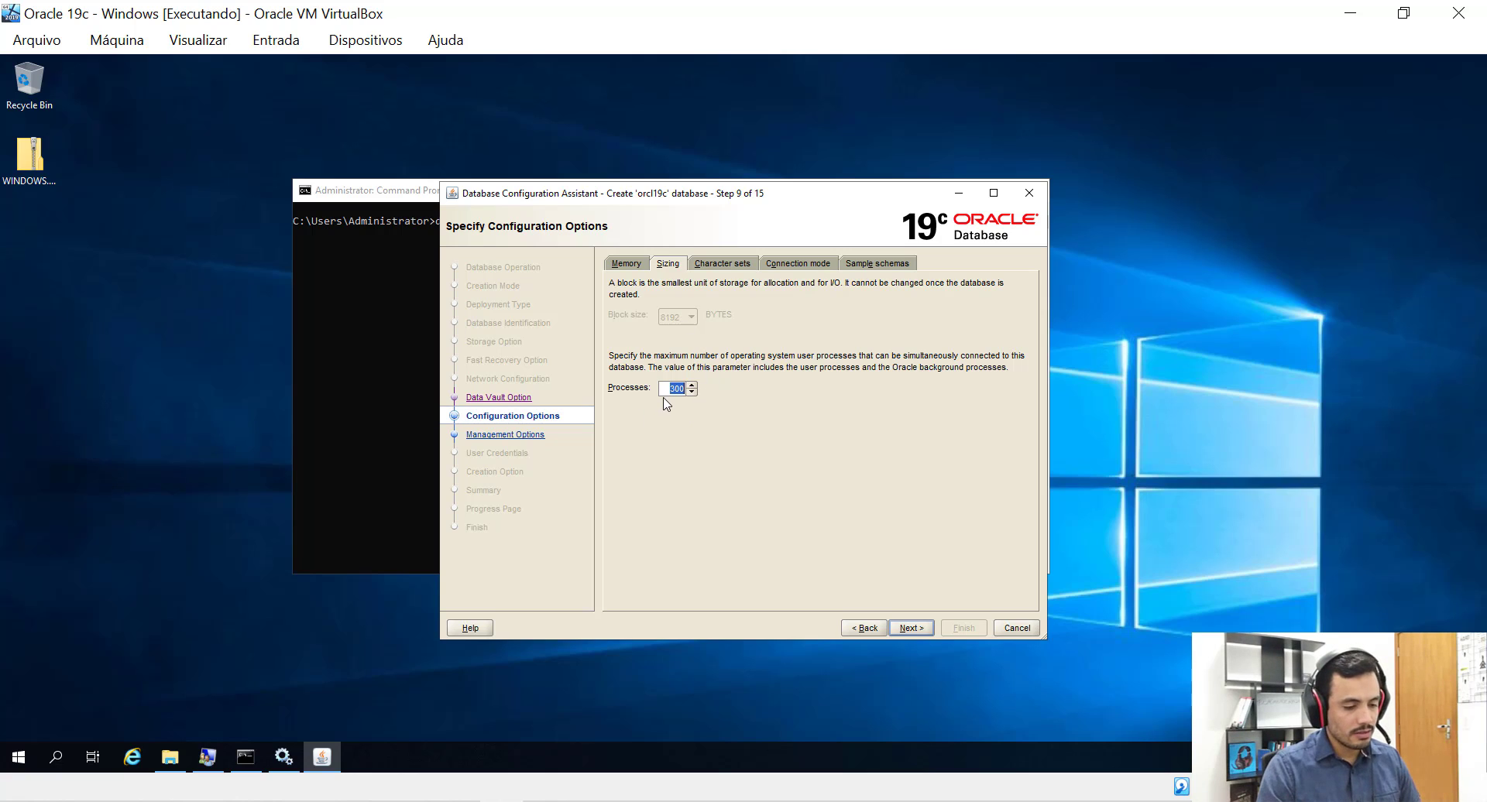
Review the Character sets, Connection mode and Sample schemas tabs.
click(729, 267)
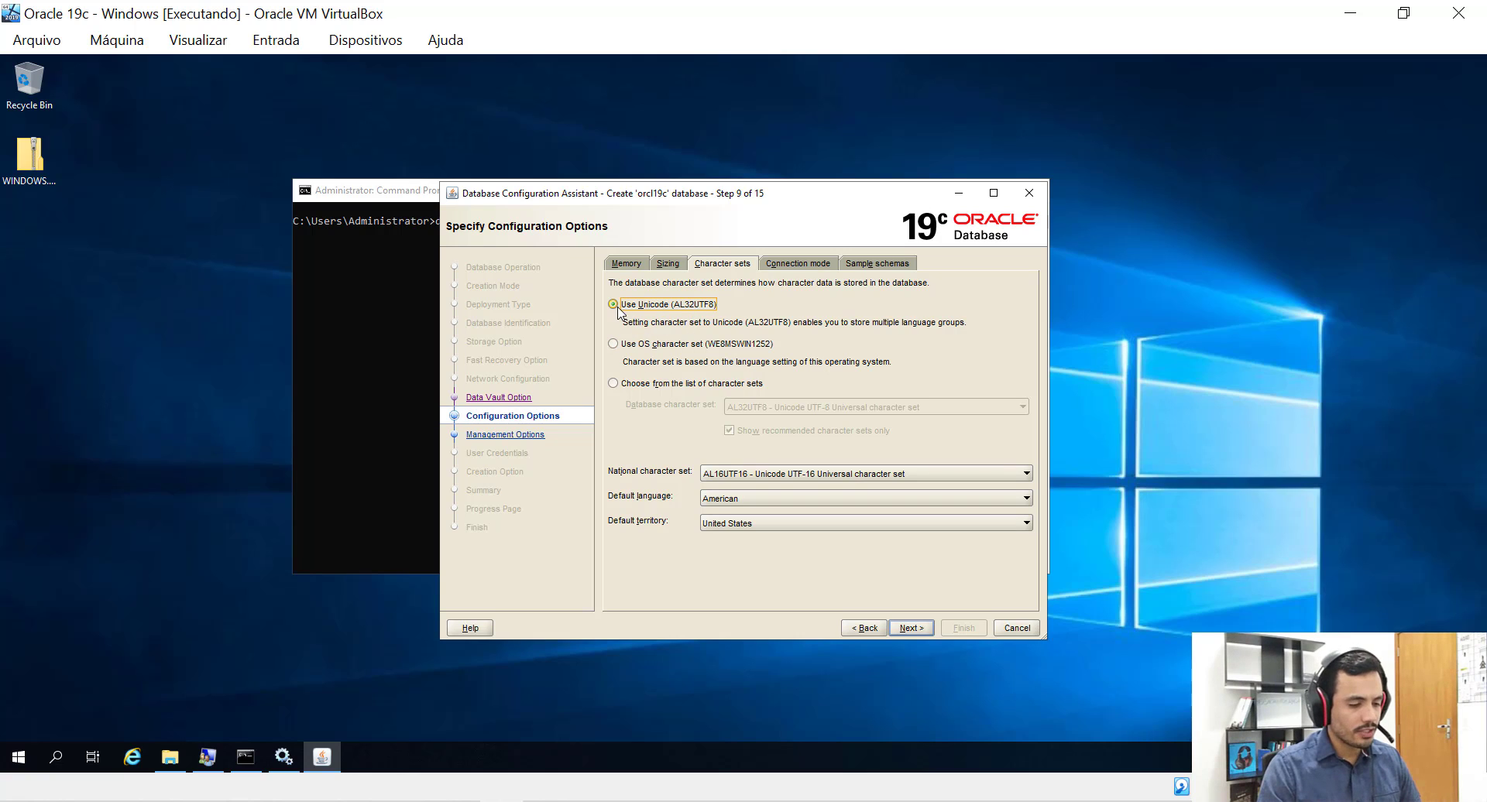
click(791, 265)
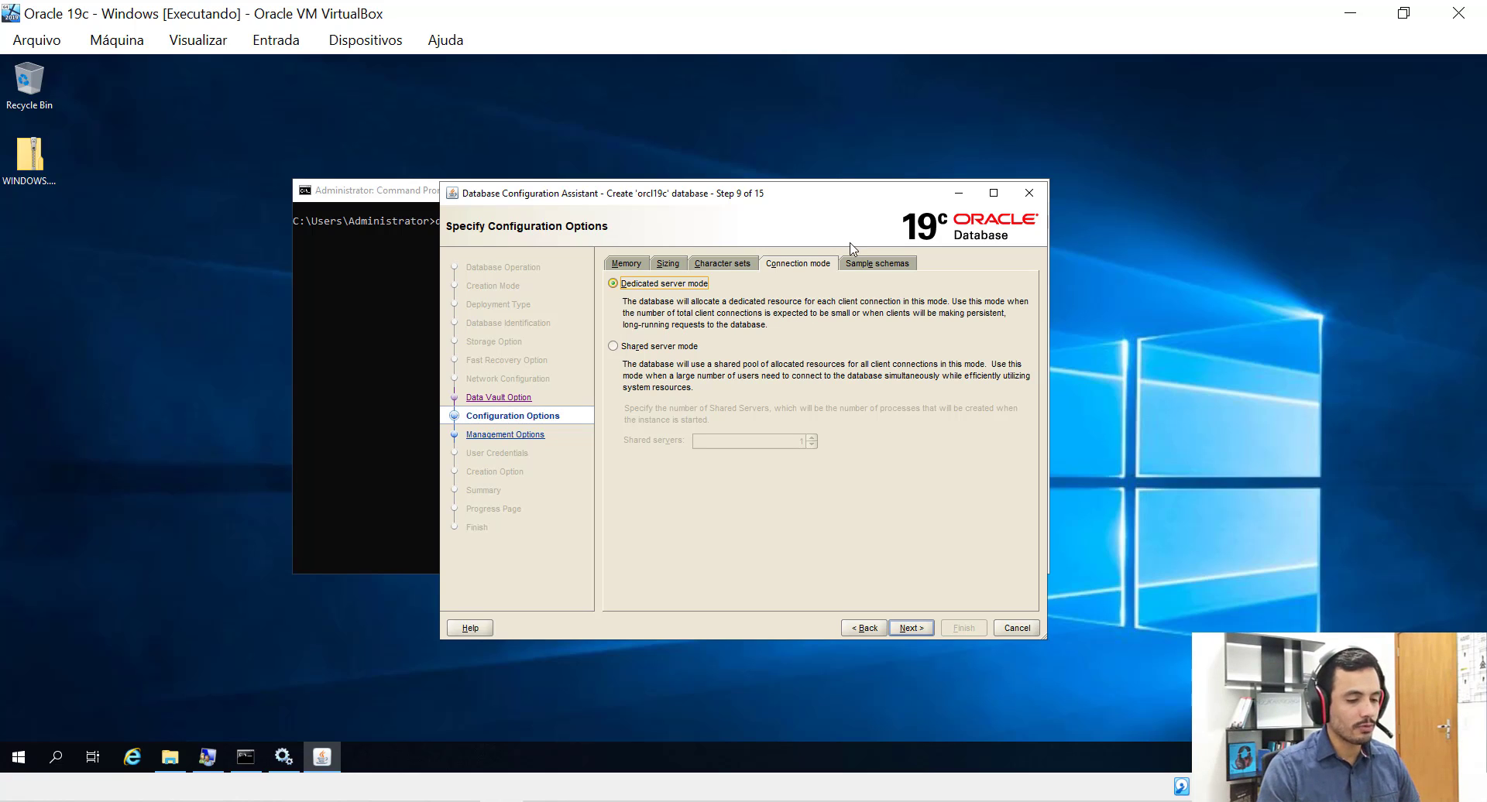
click(874, 266)
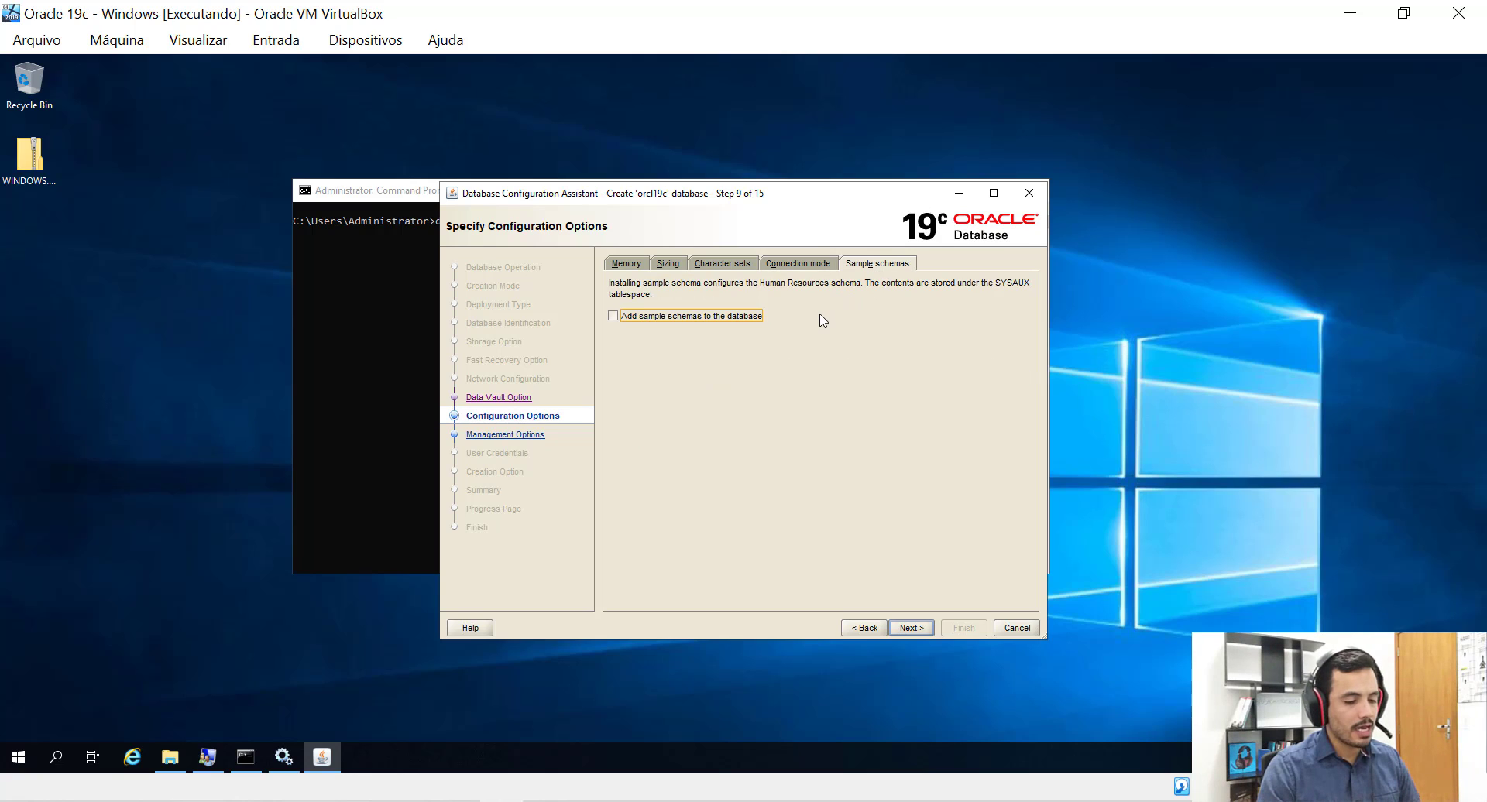
Add sample schemas, return to Memory, and advance to Management Options with EM Express on port 5500.
click(613, 316)
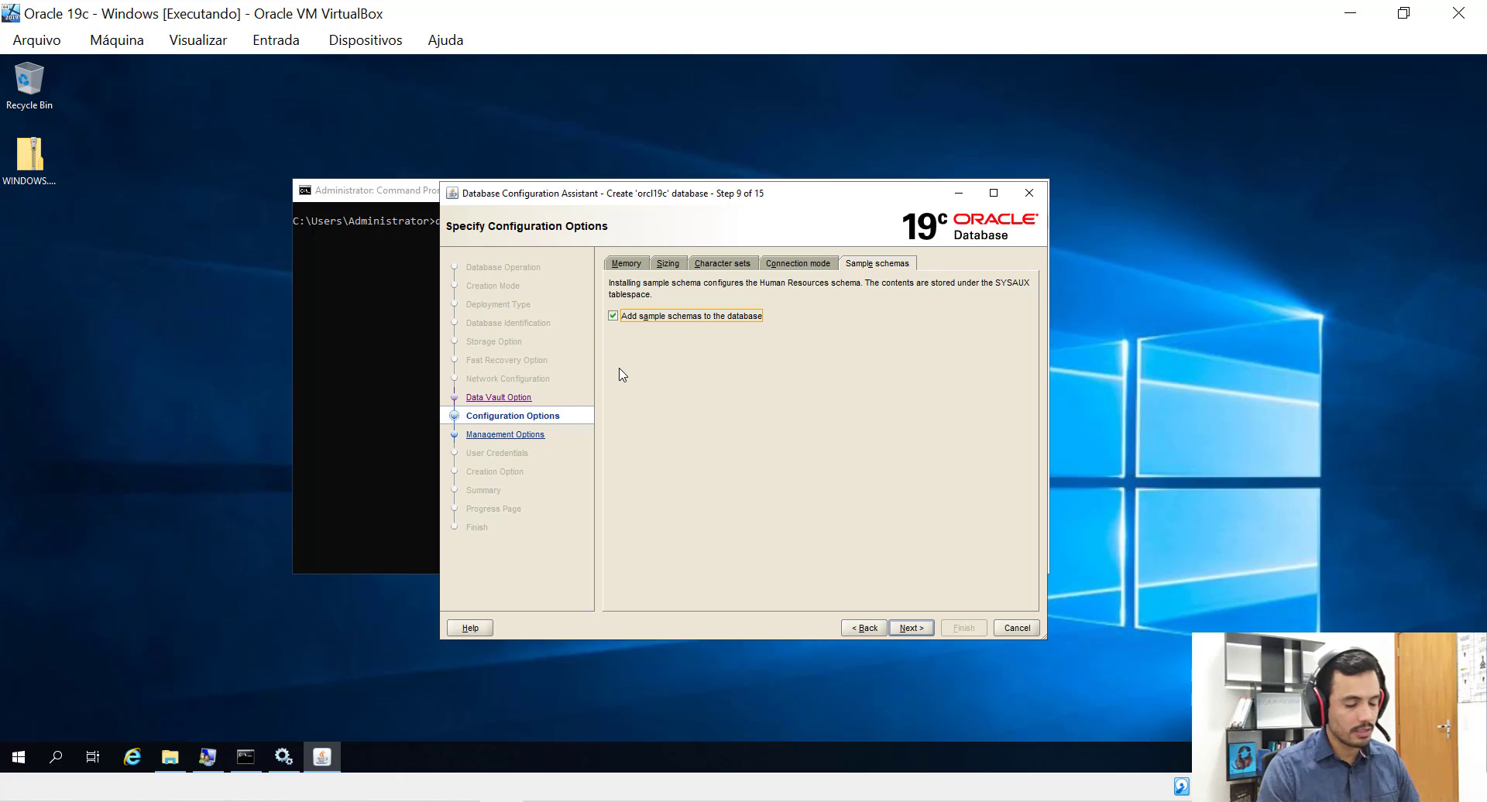
click(626, 265)
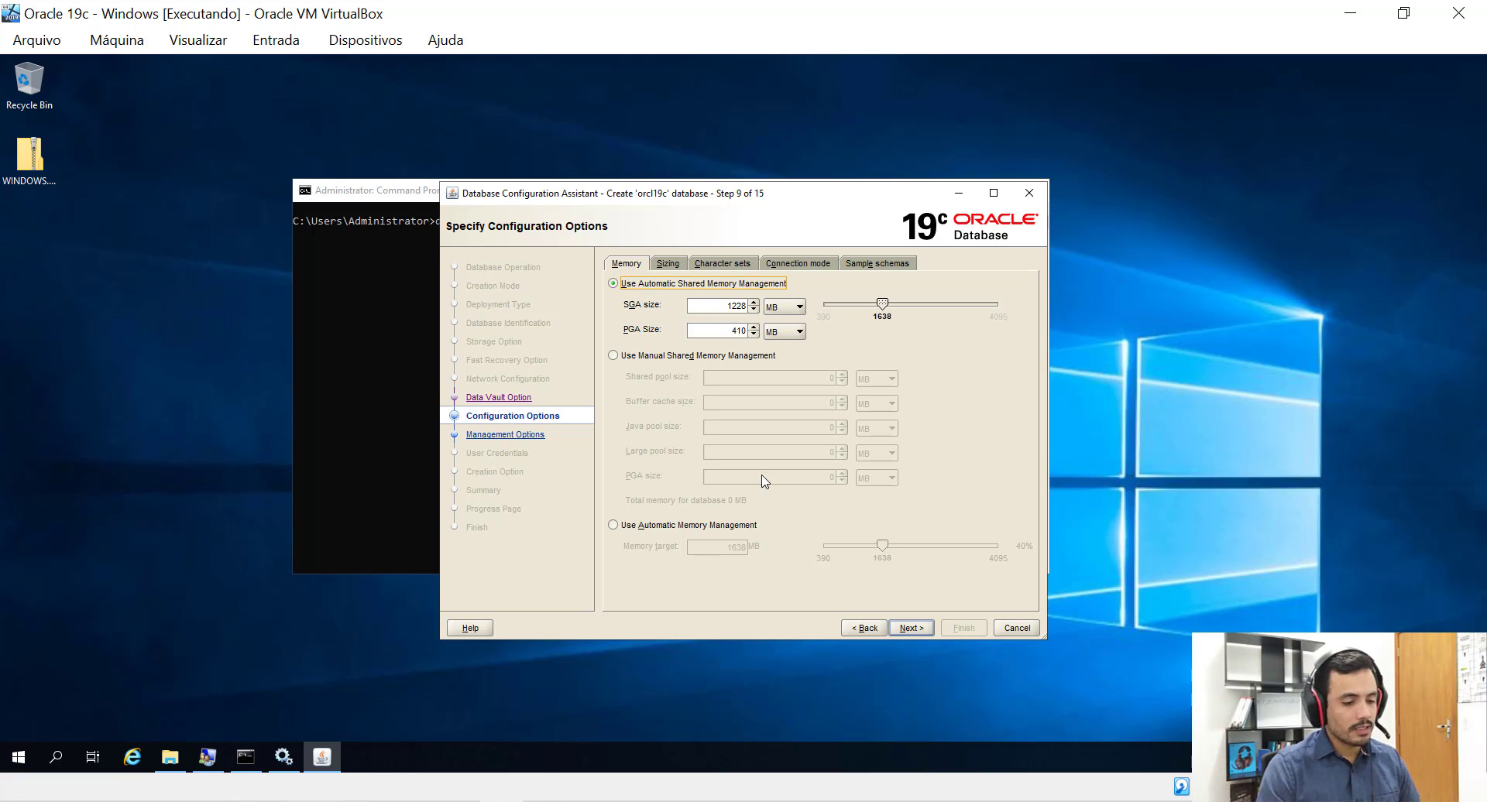
click(909, 630)
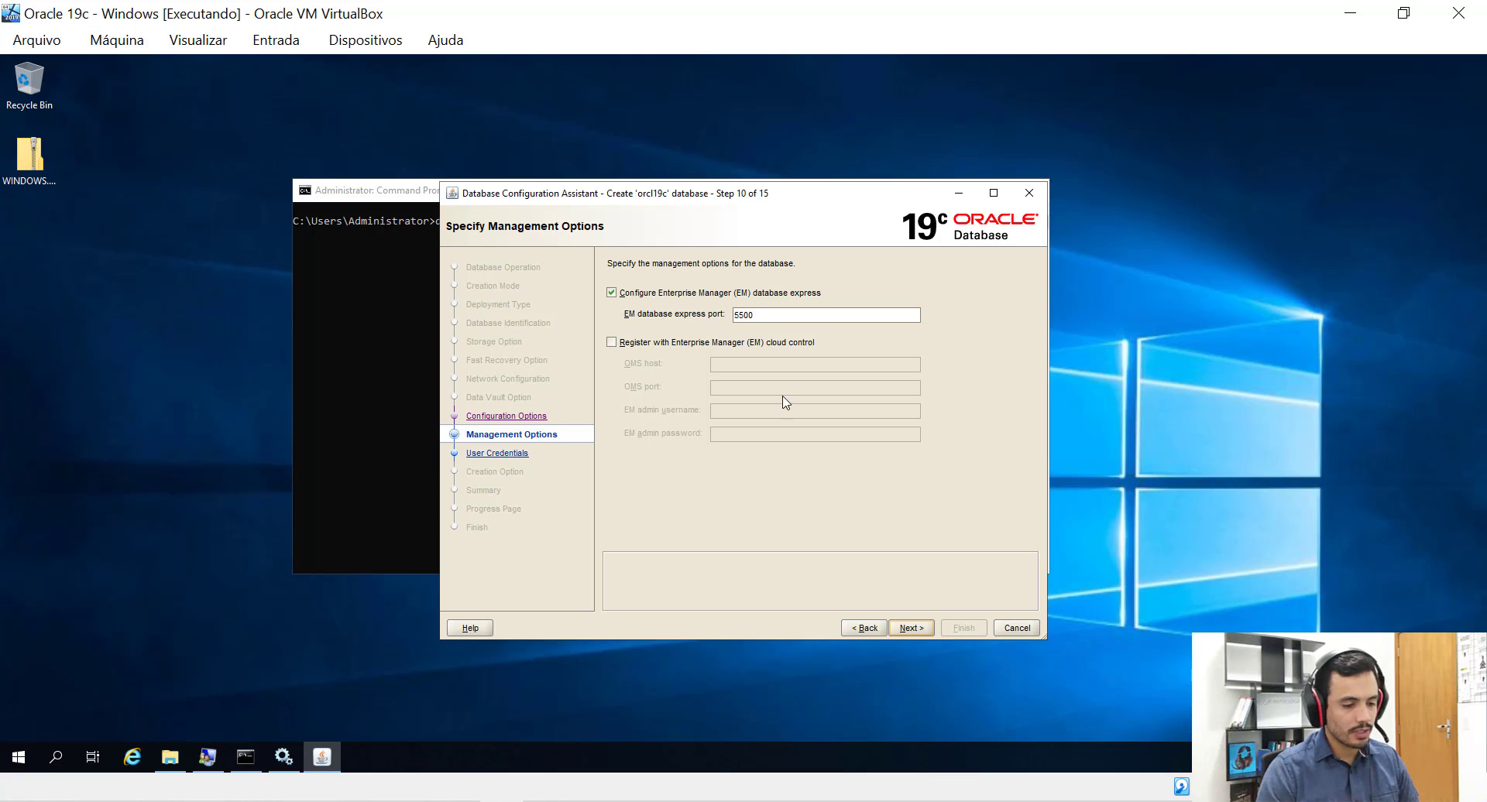
Set one shared administrative password for all accounts and accept the non-standard password warning.
click(908, 631)
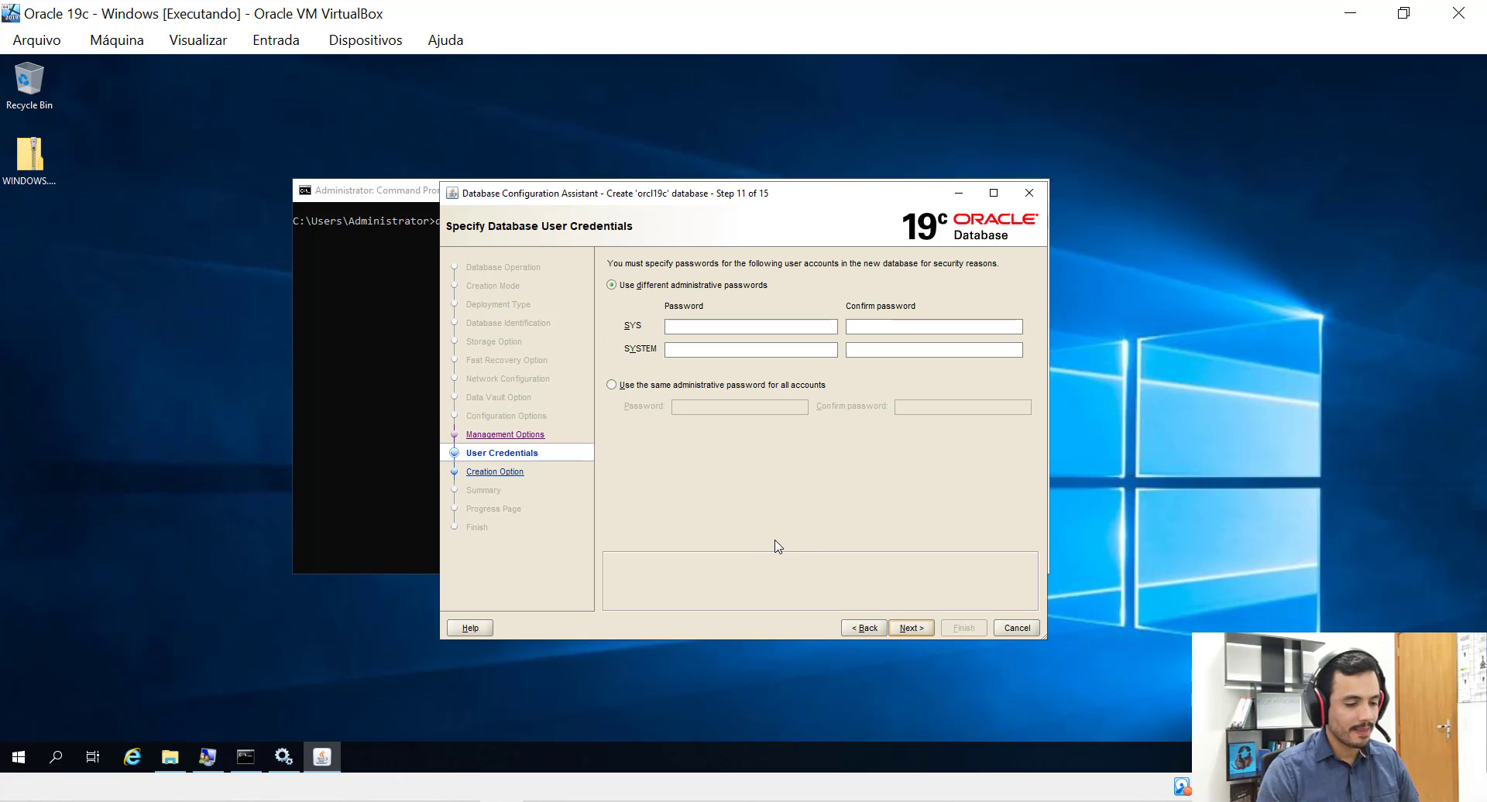
click(613, 387)
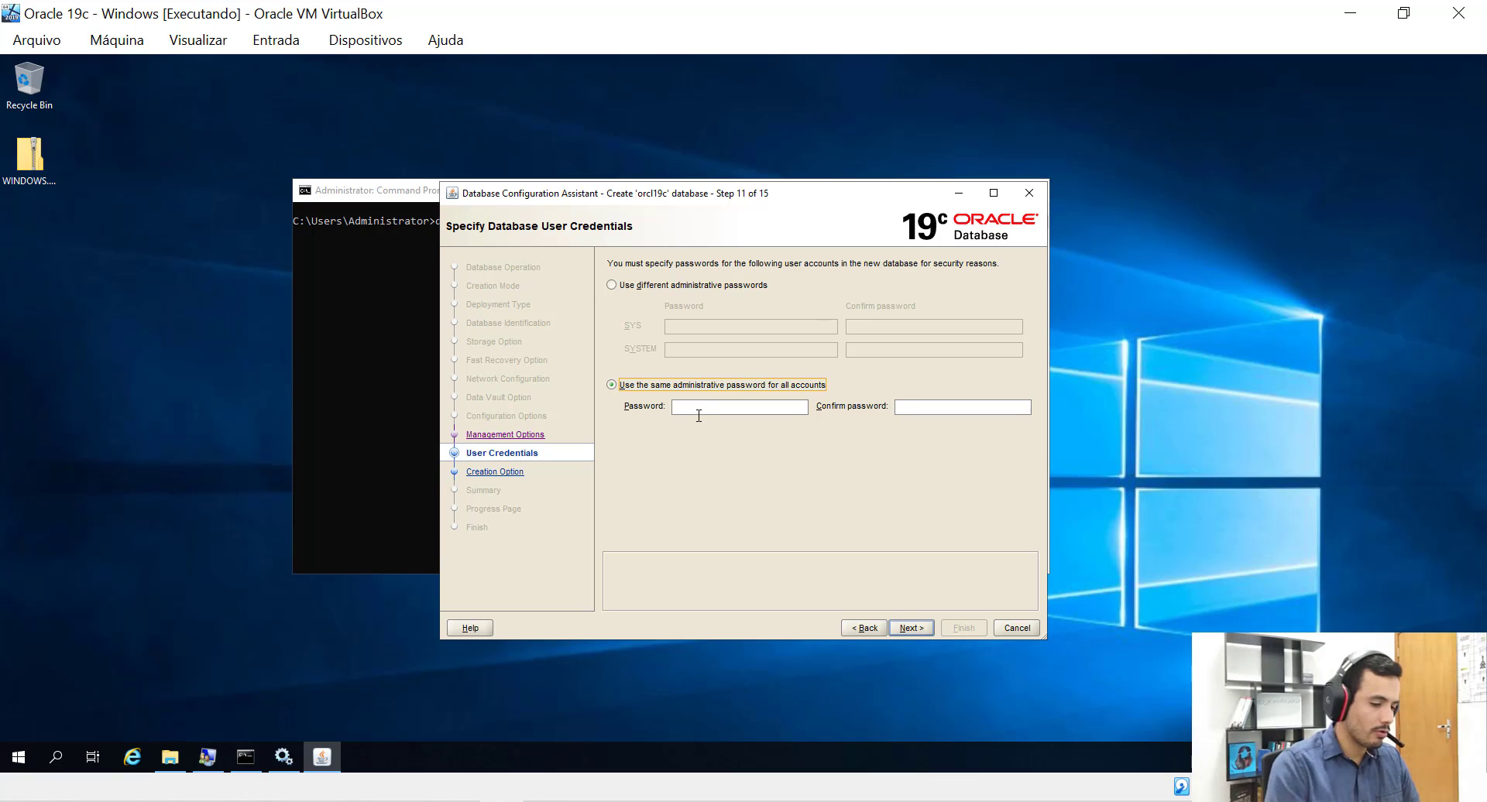
click(702, 416)
text(123)
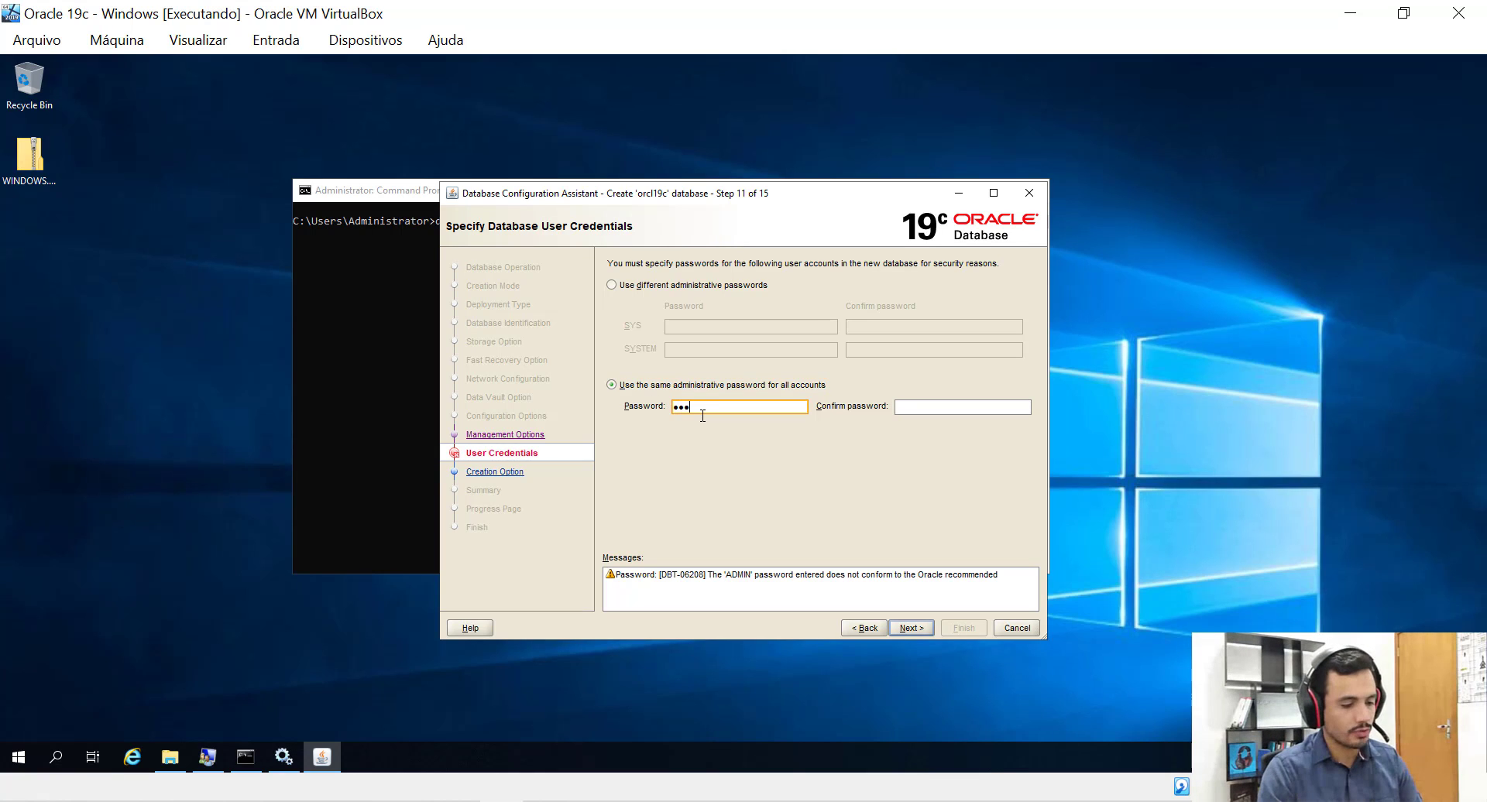
text(456)
key(Tab)
text(123456)
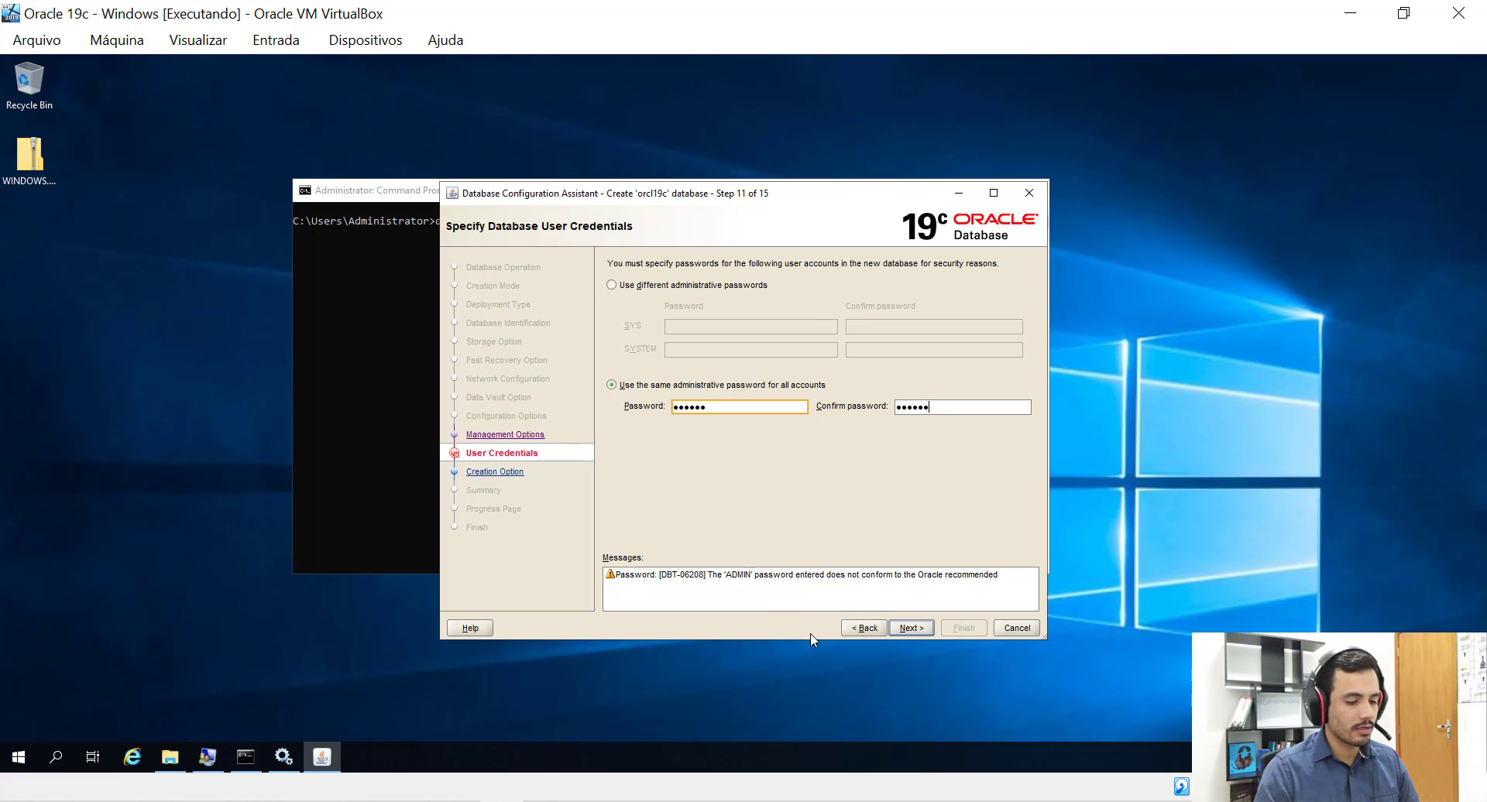
click(904, 629)
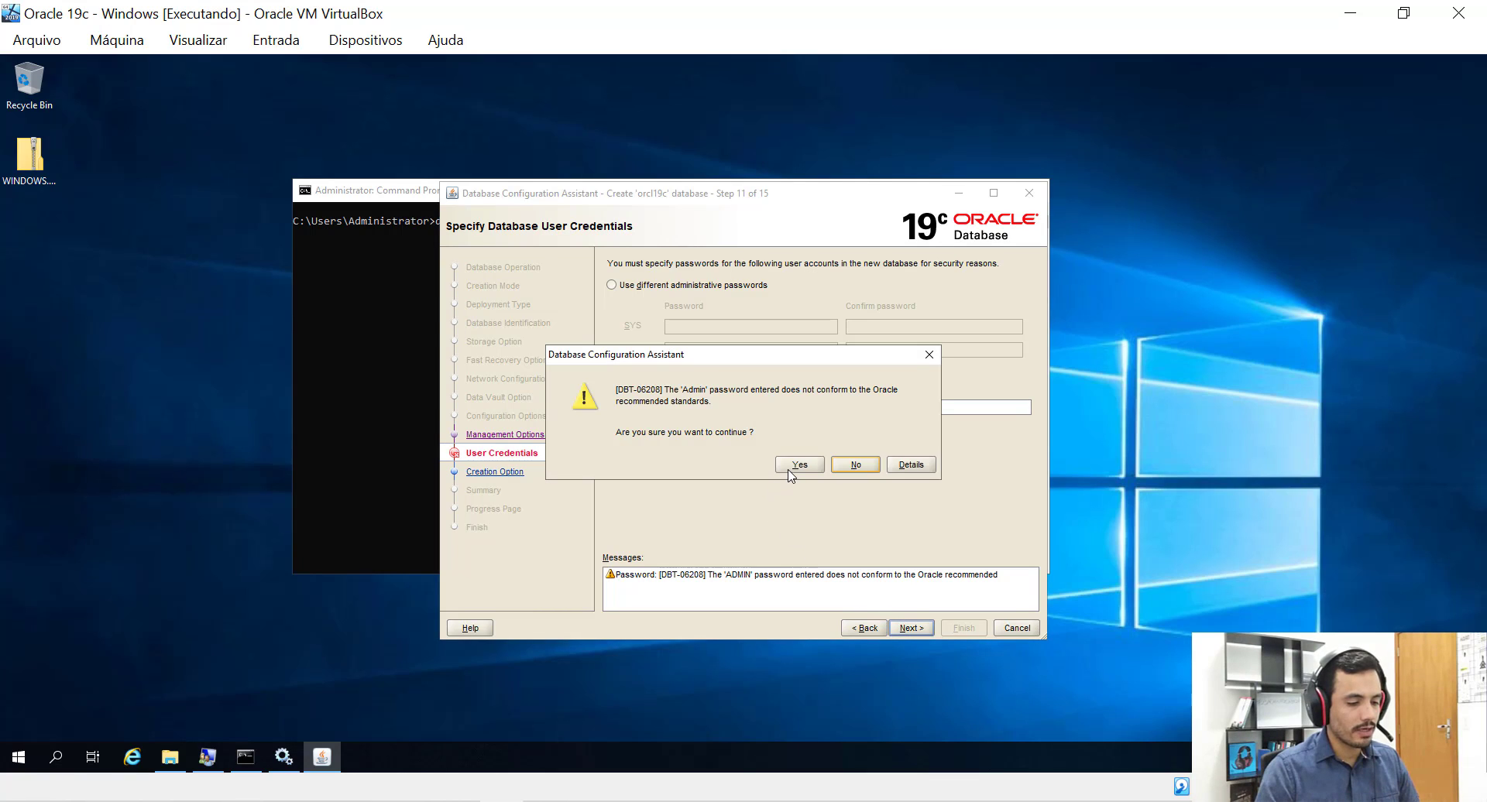
click(799, 465)
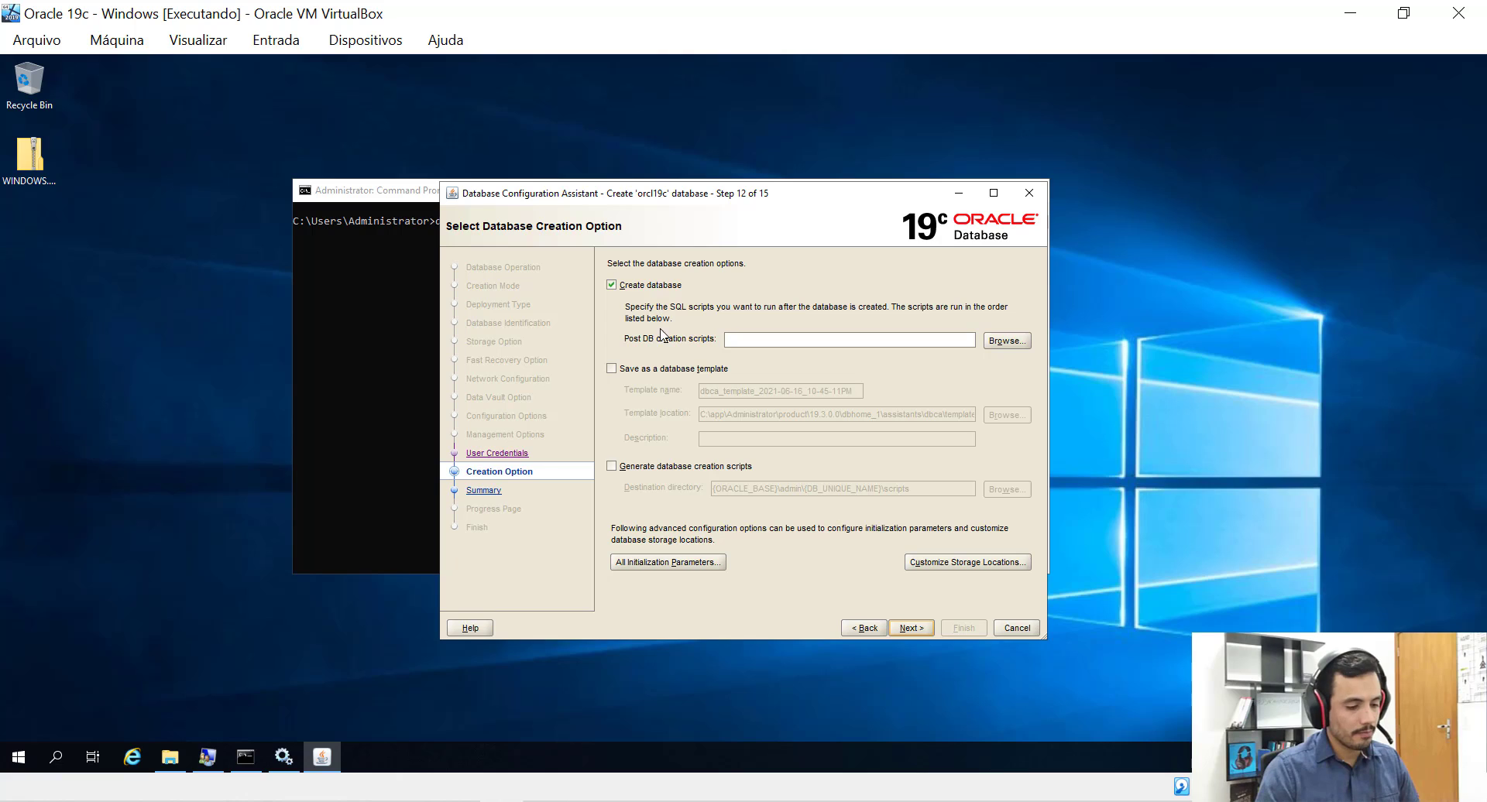
Review All Initialization Parameters, toggling advanced parameters on and off, then close the list.
click(649, 563)
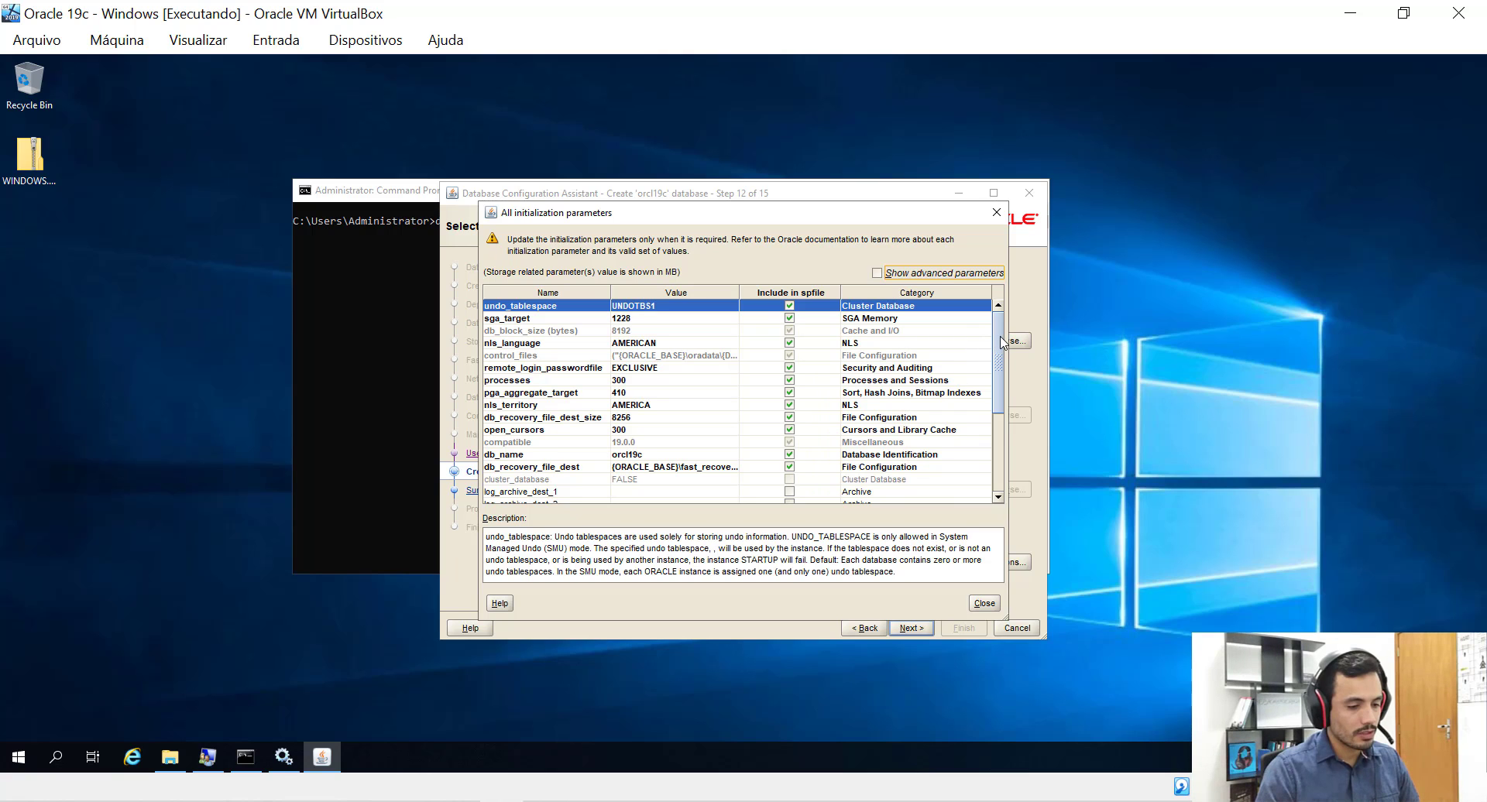
mouse_move(1002, 343)
mouse_down()
mouse_move(1005, 425)
mouse_move(1004, 321)
mouse_up()
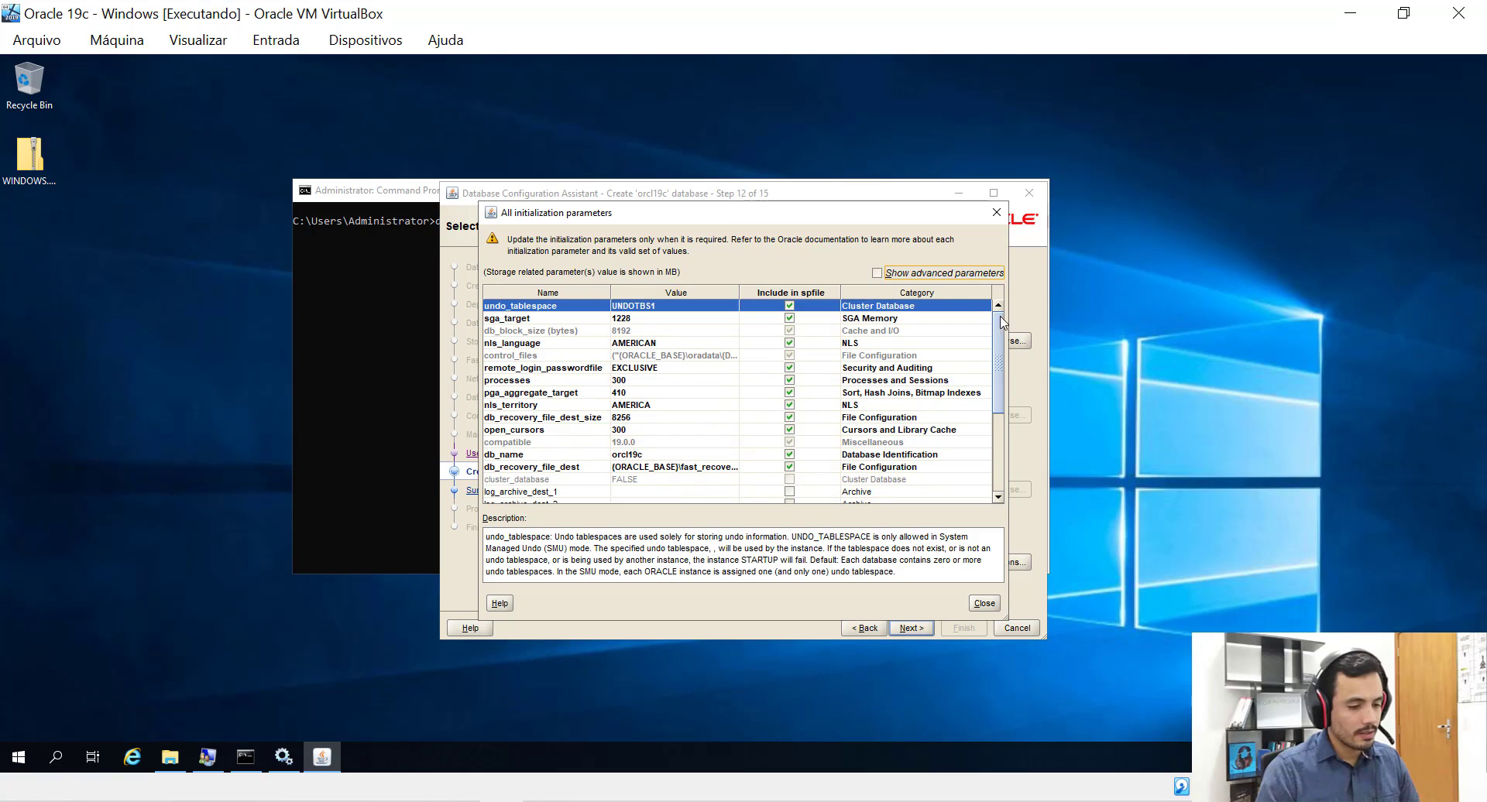
click(877, 272)
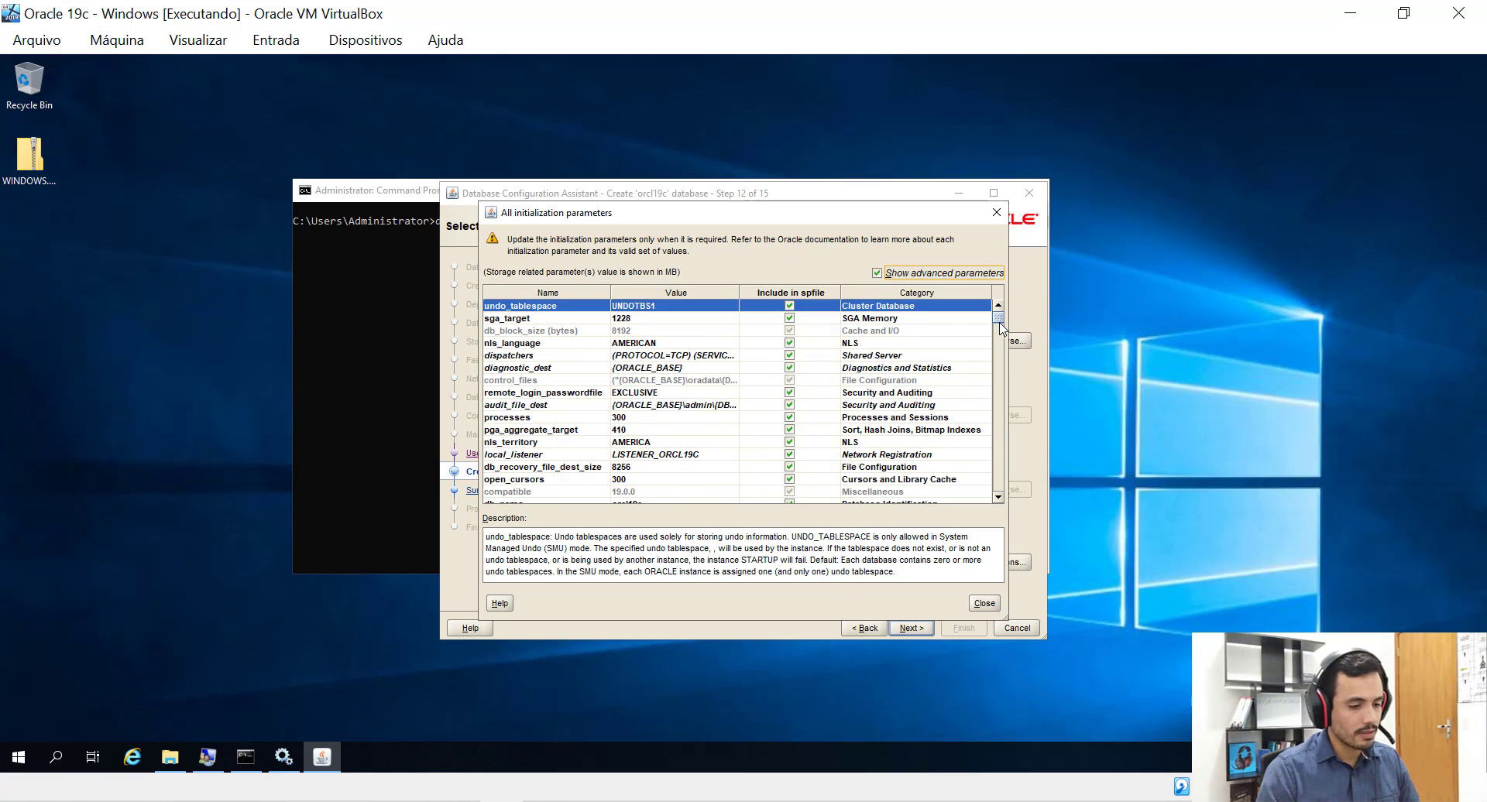
mouse_move(1002, 329)
mouse_down()
mouse_move(999, 409)
mouse_move(999, 329)
mouse_up()
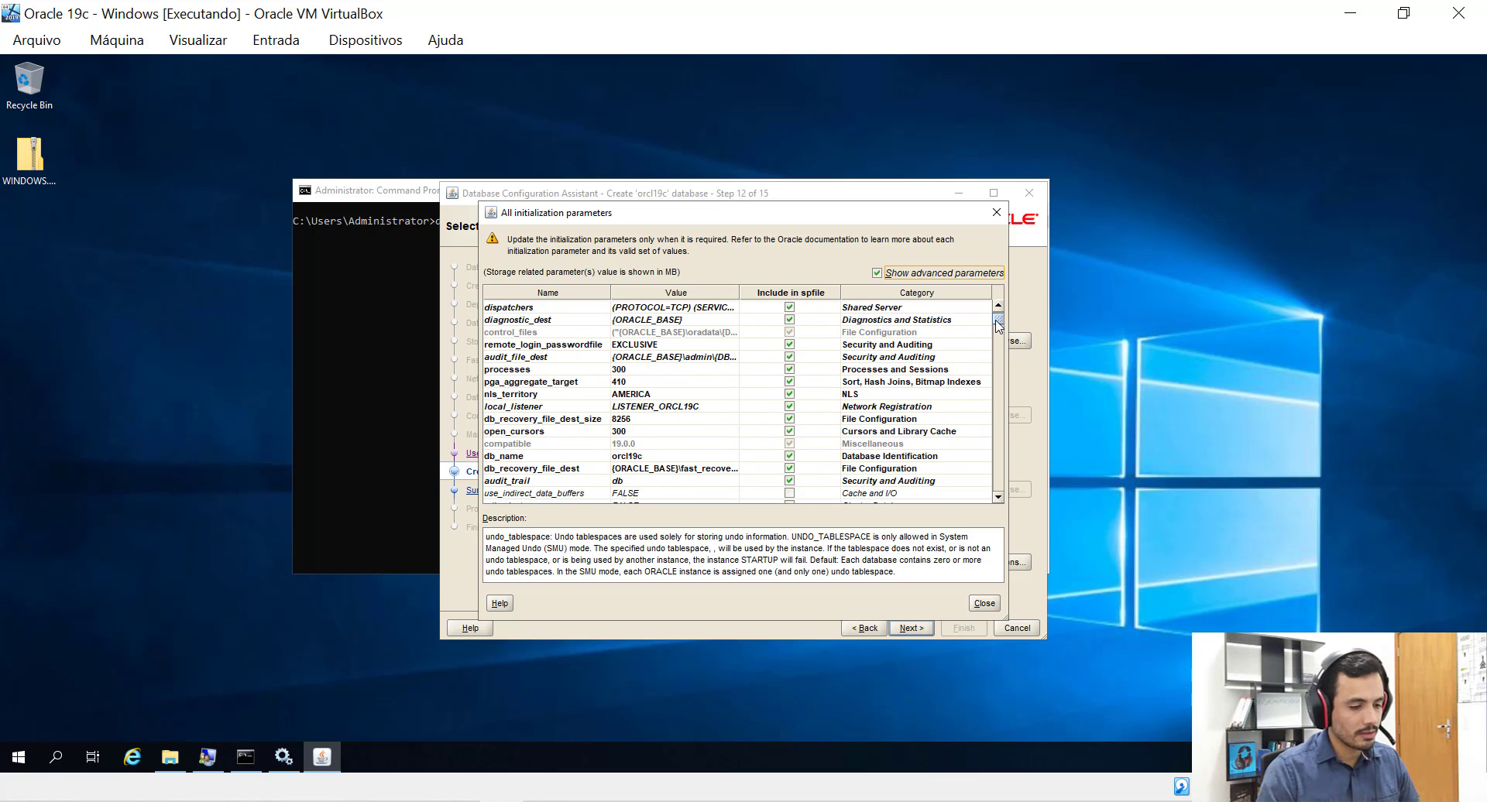
click(876, 274)
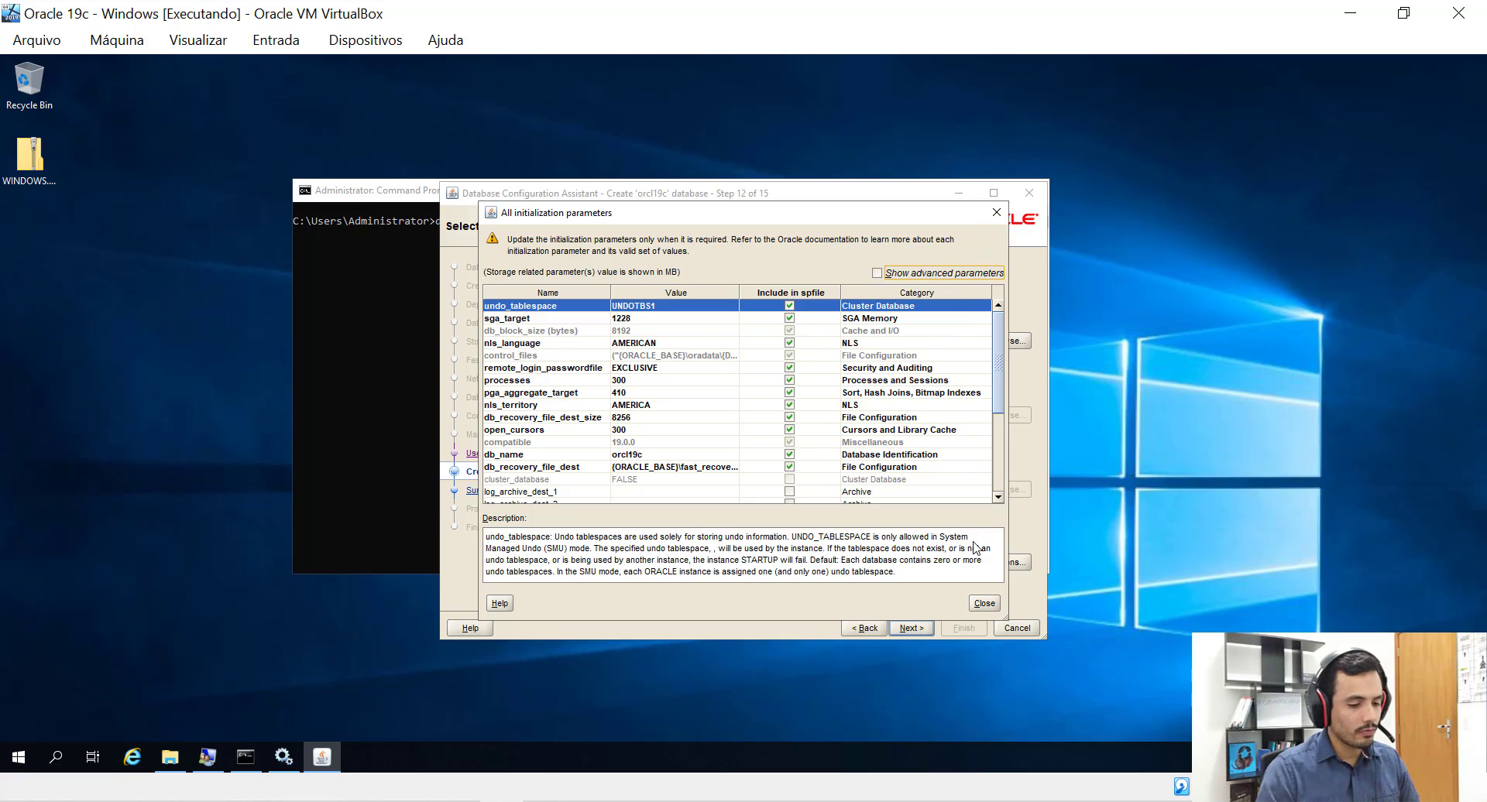
click(984, 605)
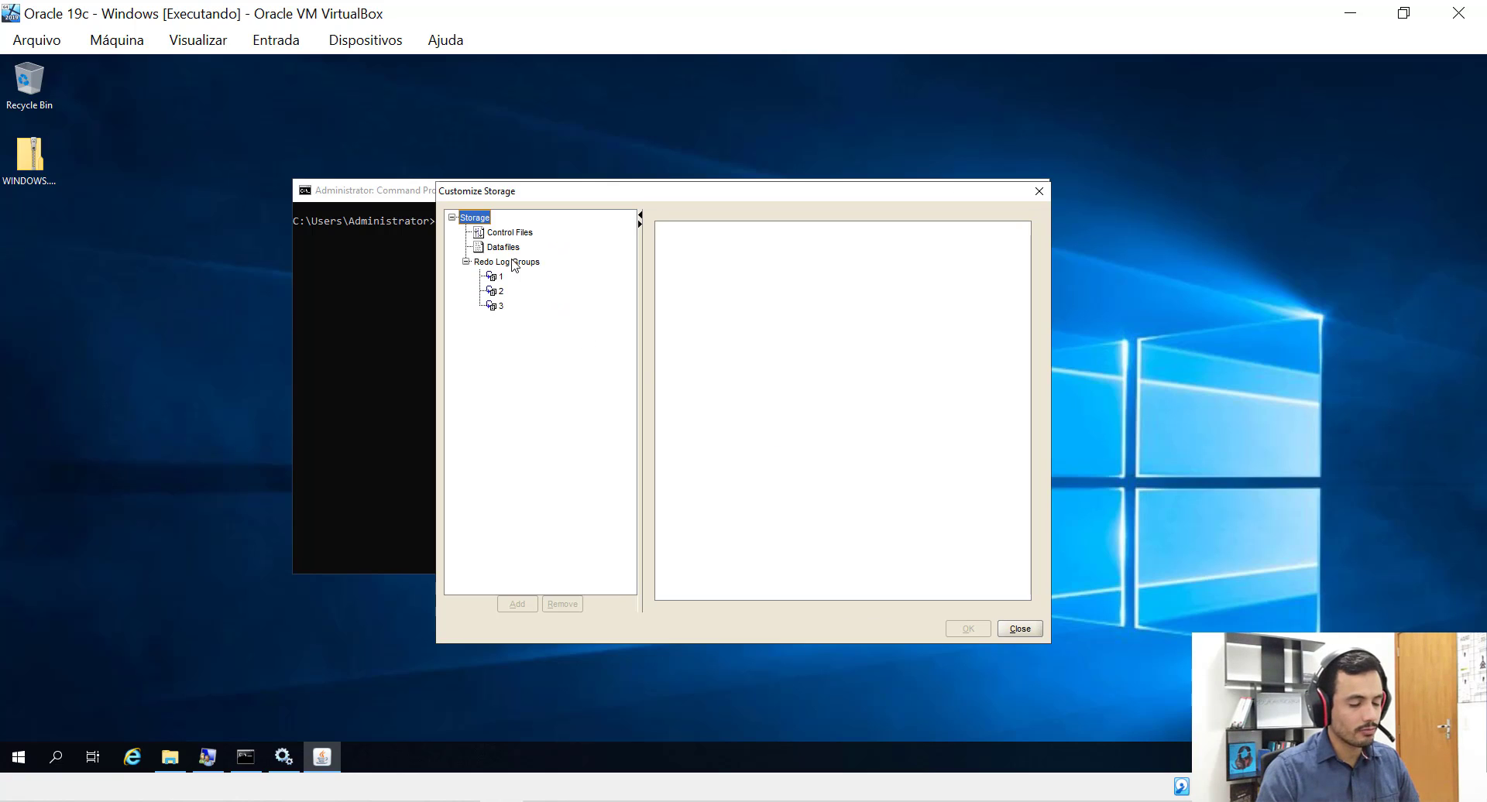
Inspect control files, datafiles and redo log groups 1–3 (200 MB each), then close Customize Storage.
click(503, 236)
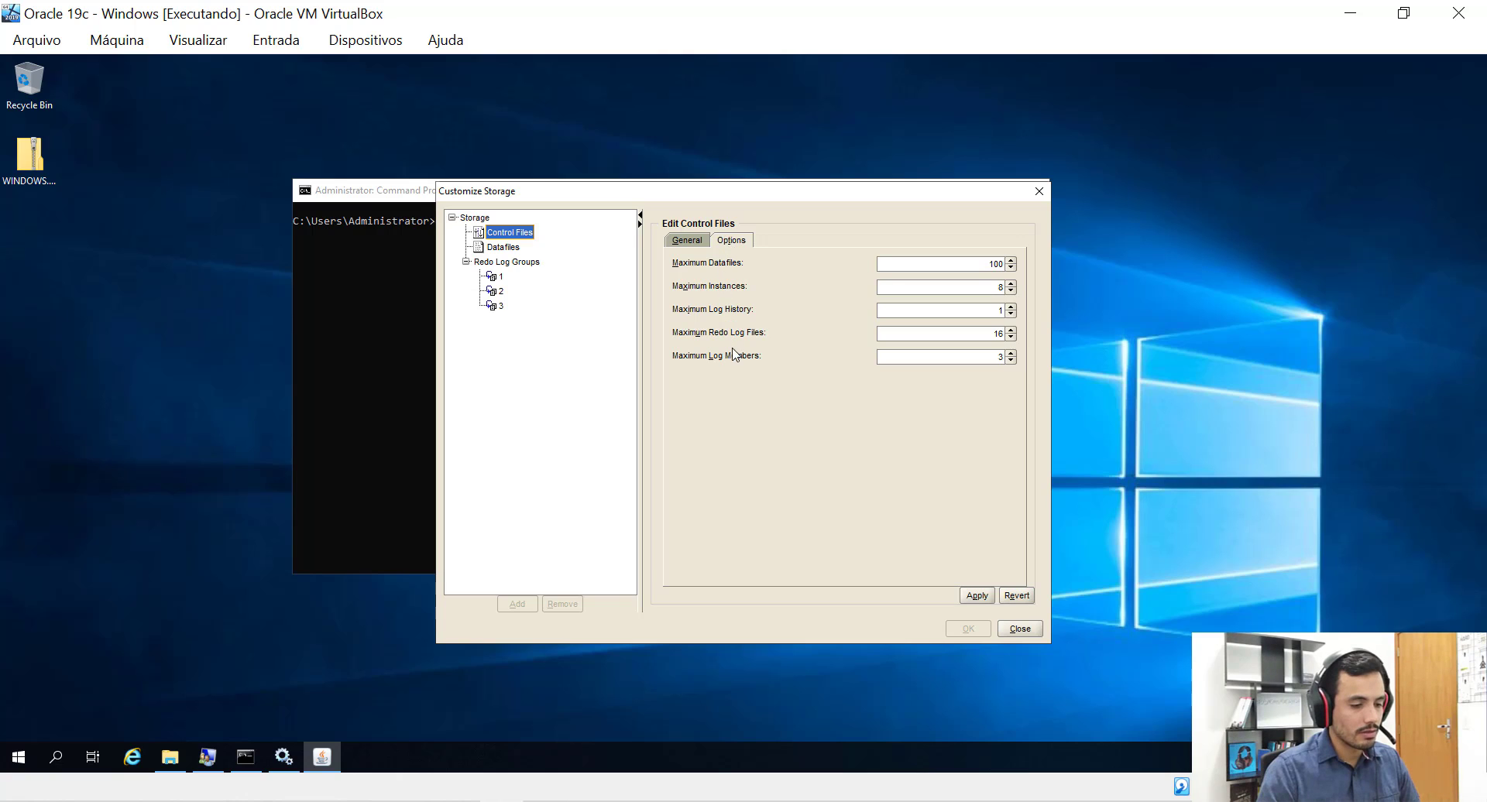
click(687, 241)
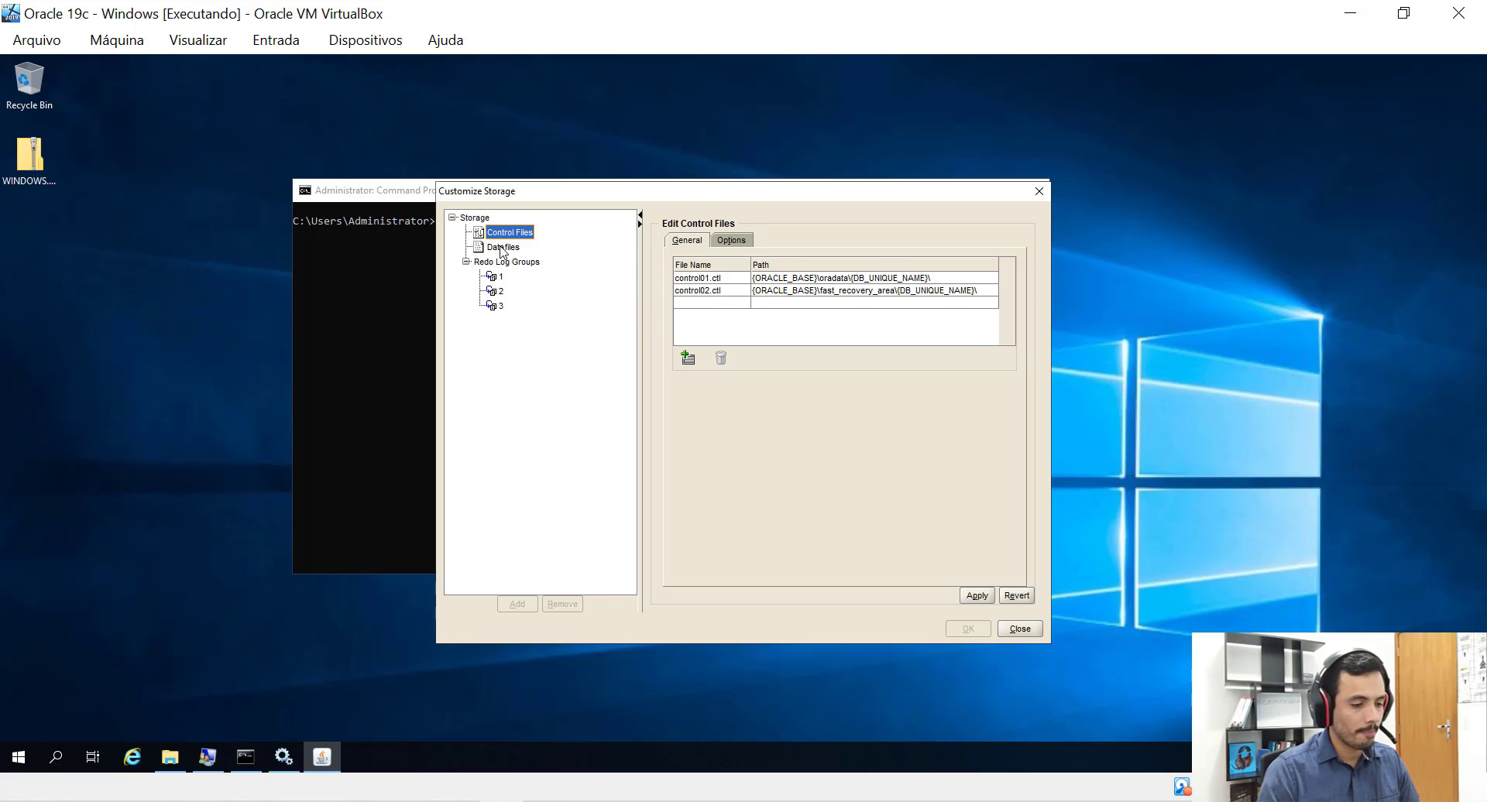
click(502, 248)
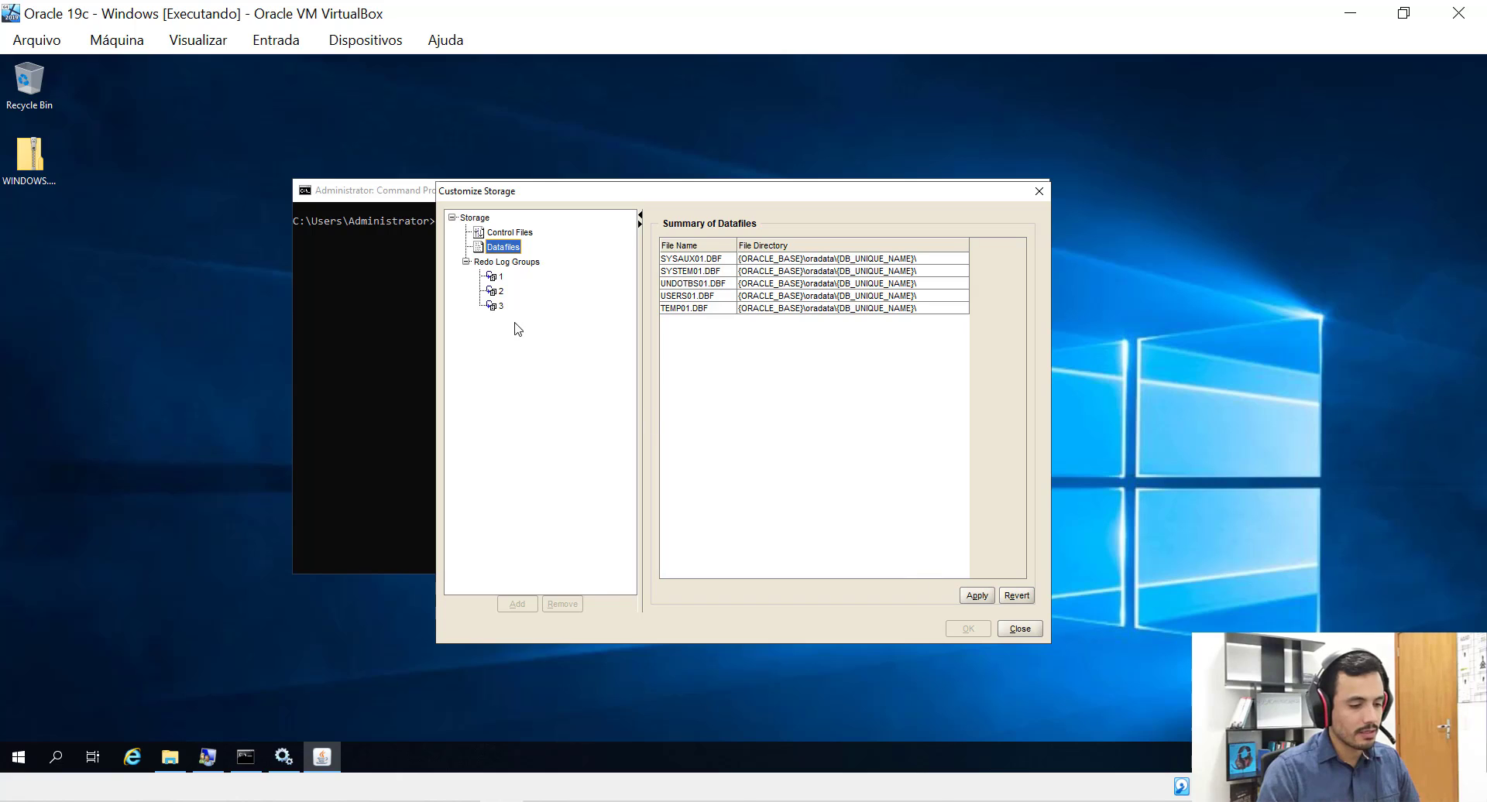
click(502, 263)
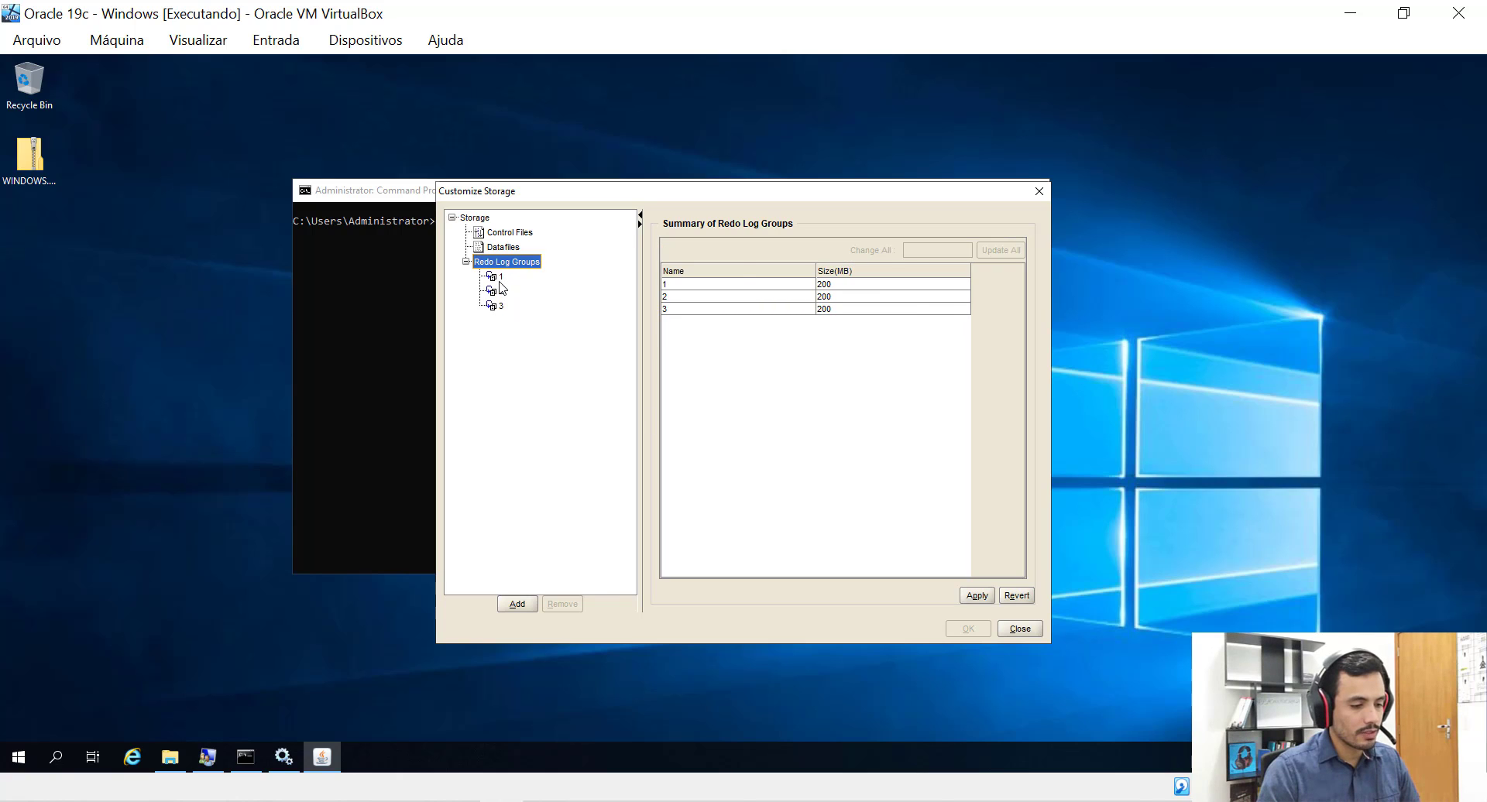
click(500, 279)
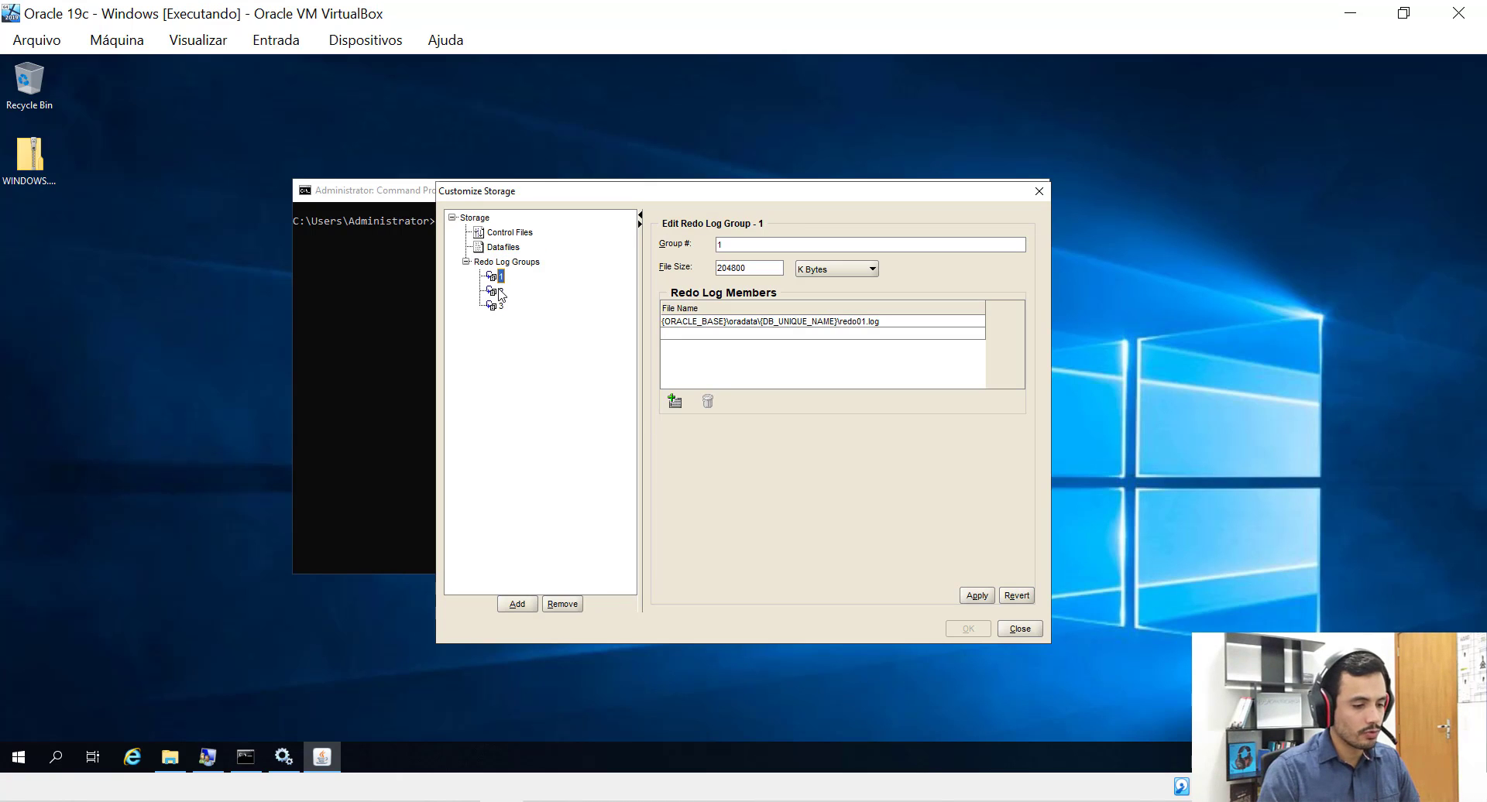
click(501, 291)
click(502, 307)
click(1019, 629)
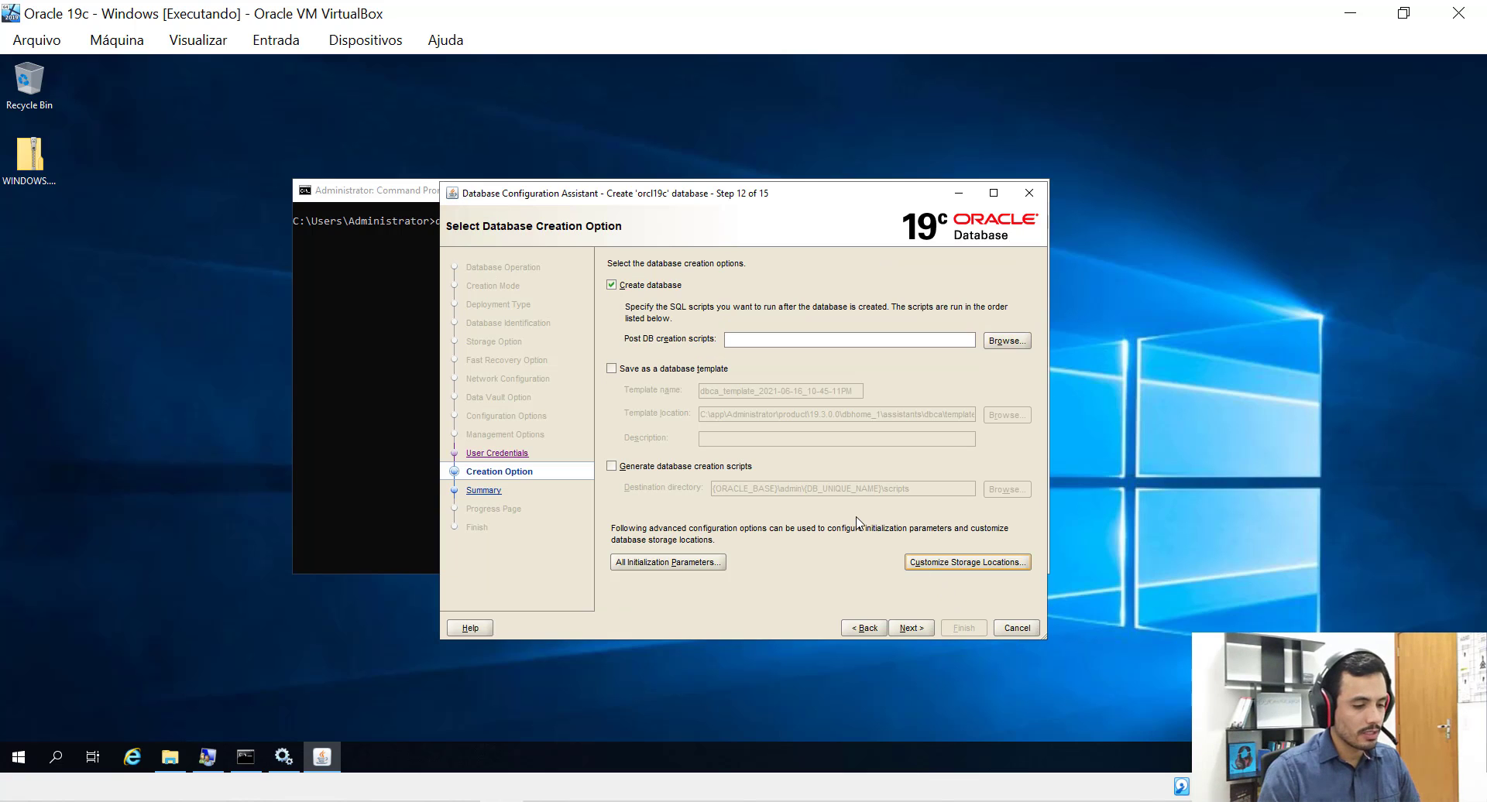
Advance to the Summary step and scroll through its global settings and initialization parameters.
click(908, 629)
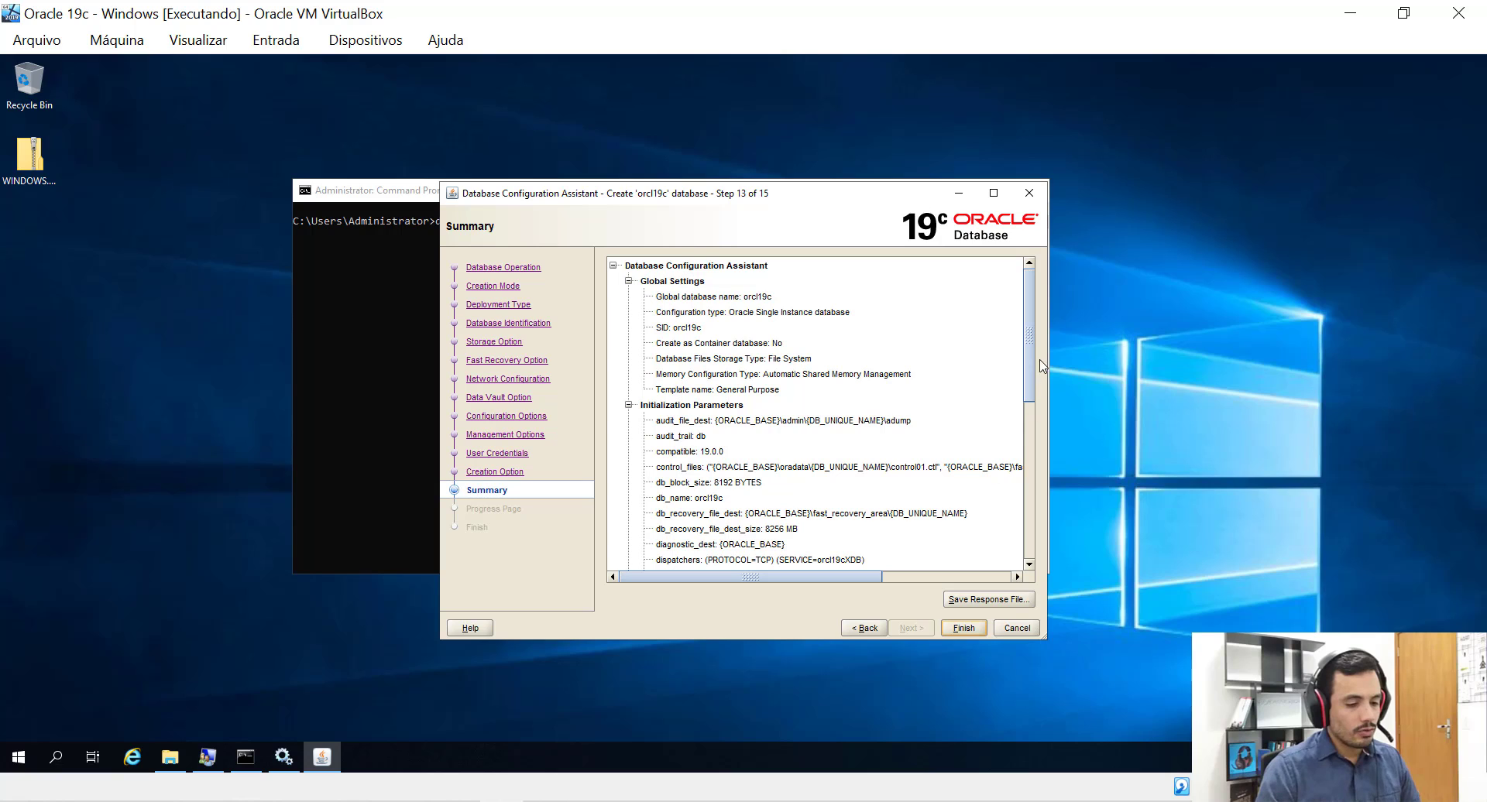
drag(1029, 320, 1020, 496)
scroll(1020, 495, up, 10)
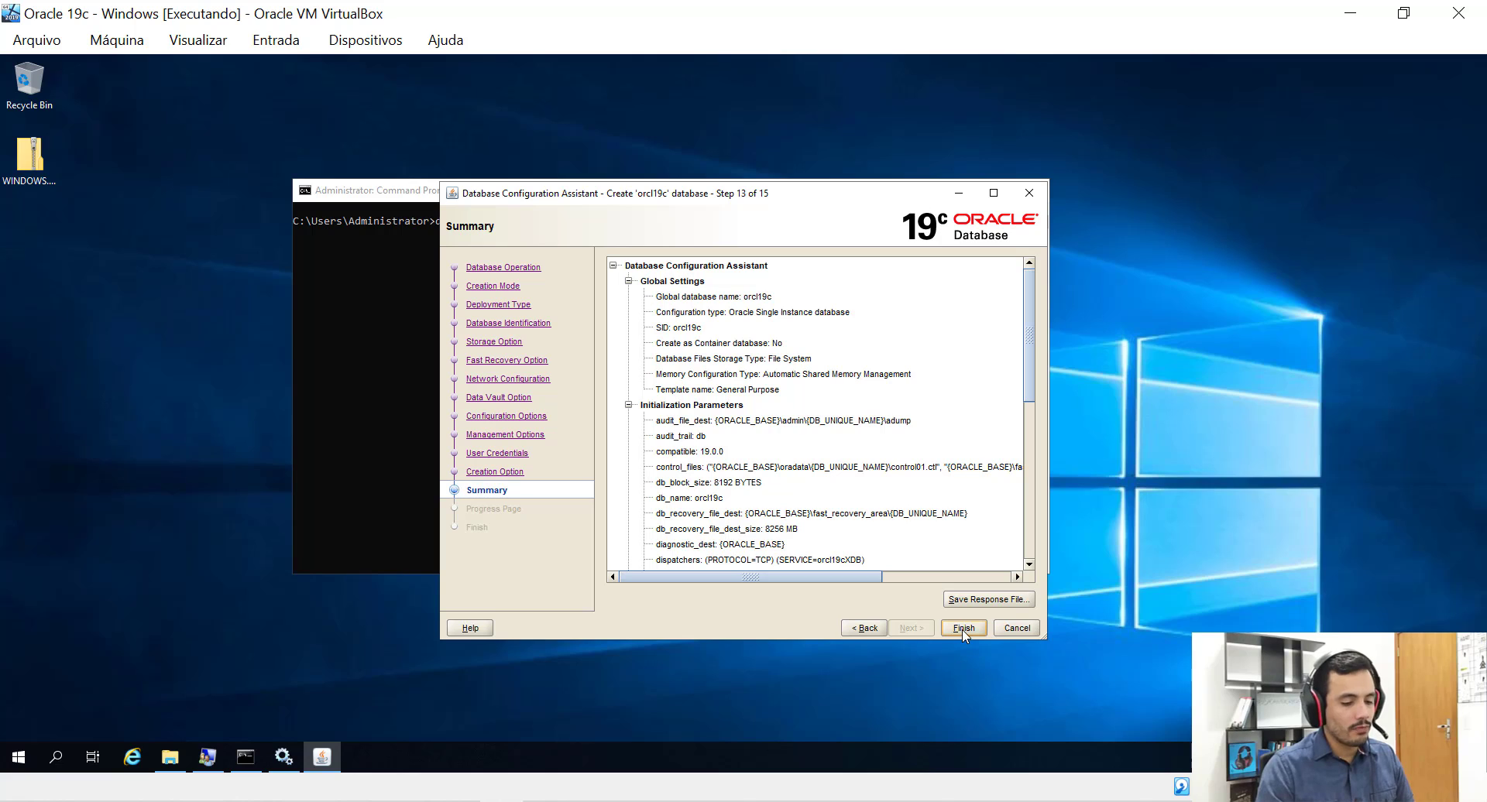
Finish the wizard to create orcl19c and wait for the completion page with the EM Express URL.
click(963, 629)
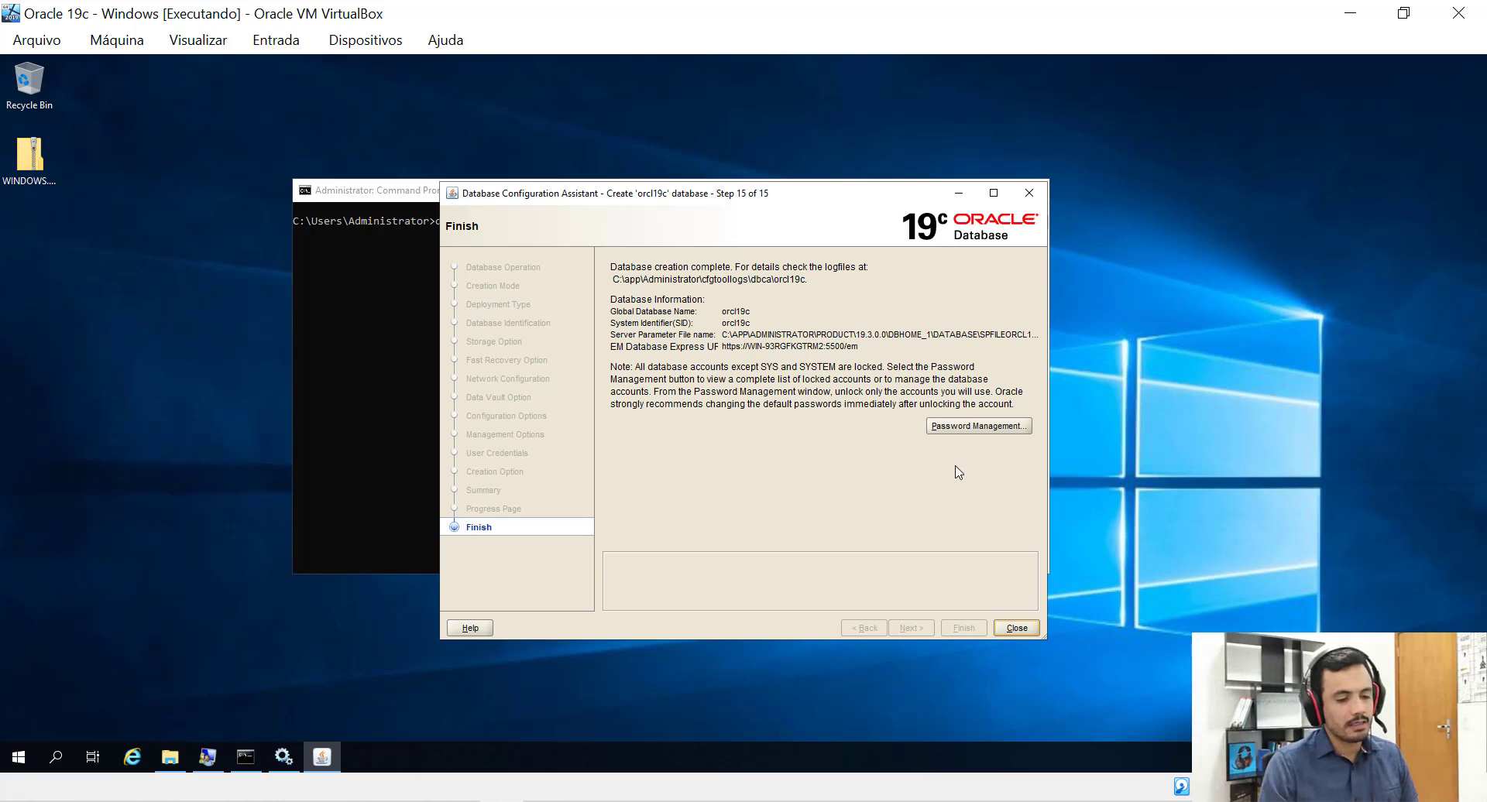
In Password Management, unlock the HR account with a new password and accept the weak-password warning.
click(945, 432)
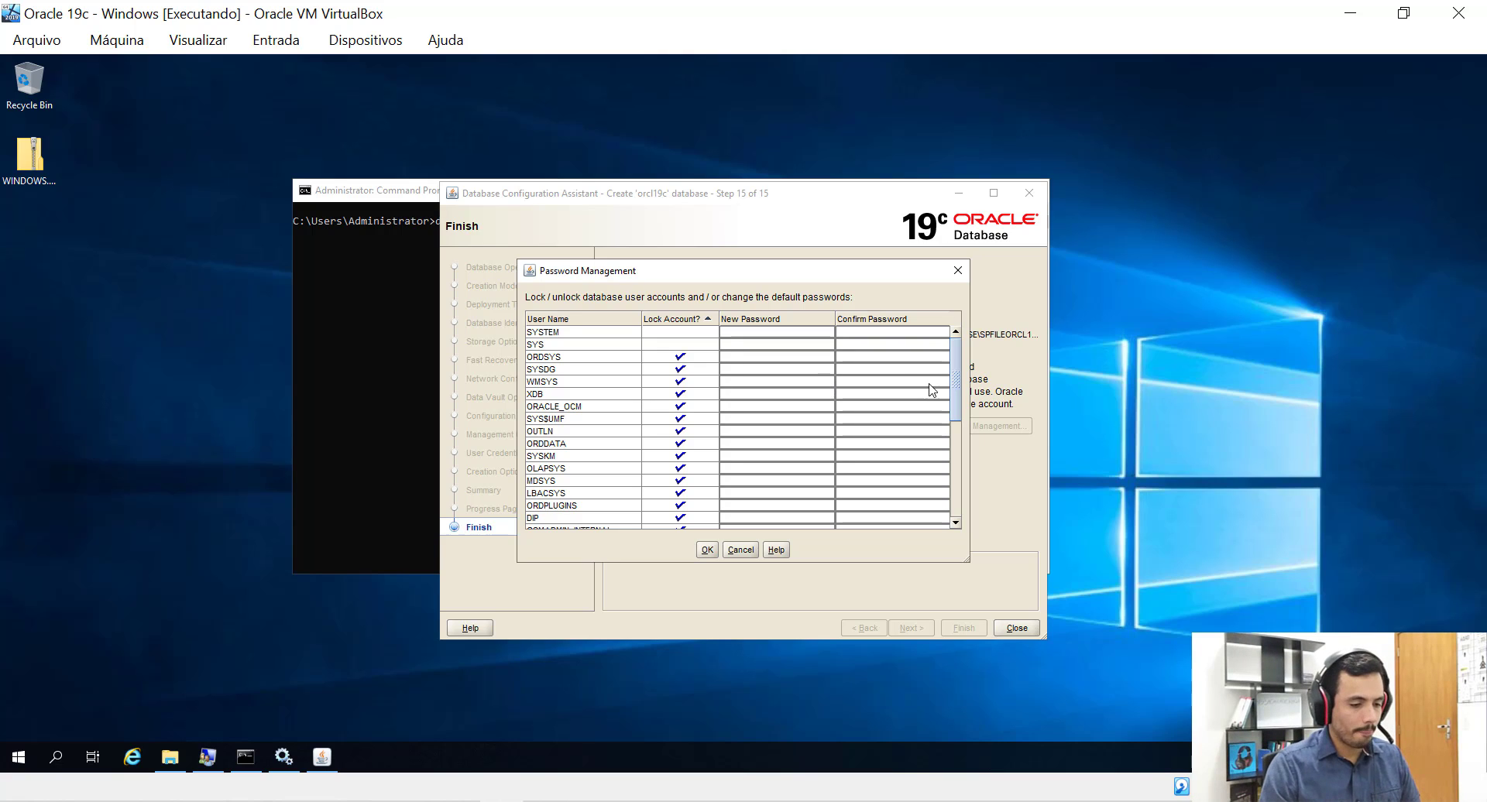
drag(956, 391, 883, 364)
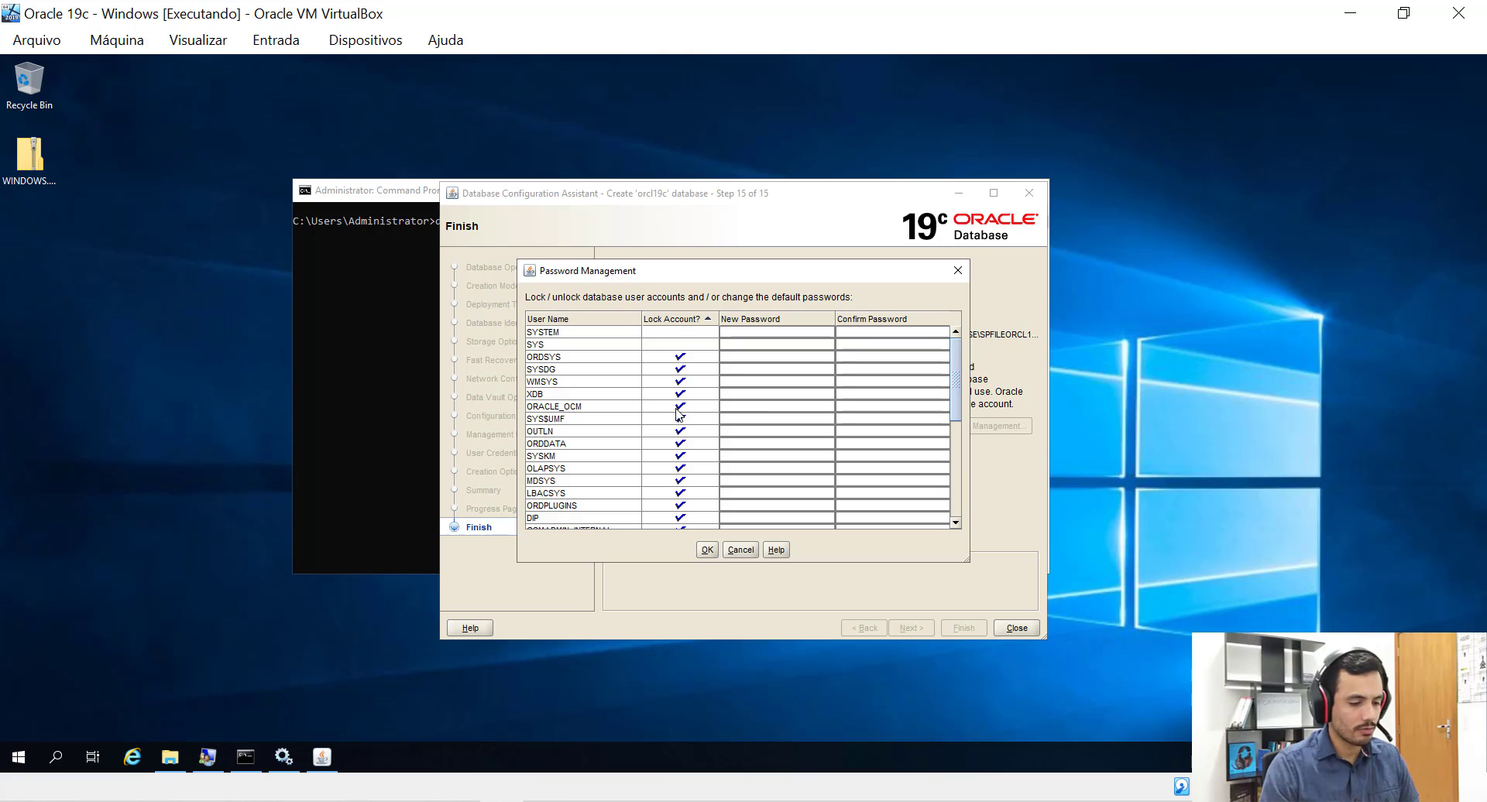
scroll(676, 415, down, 4)
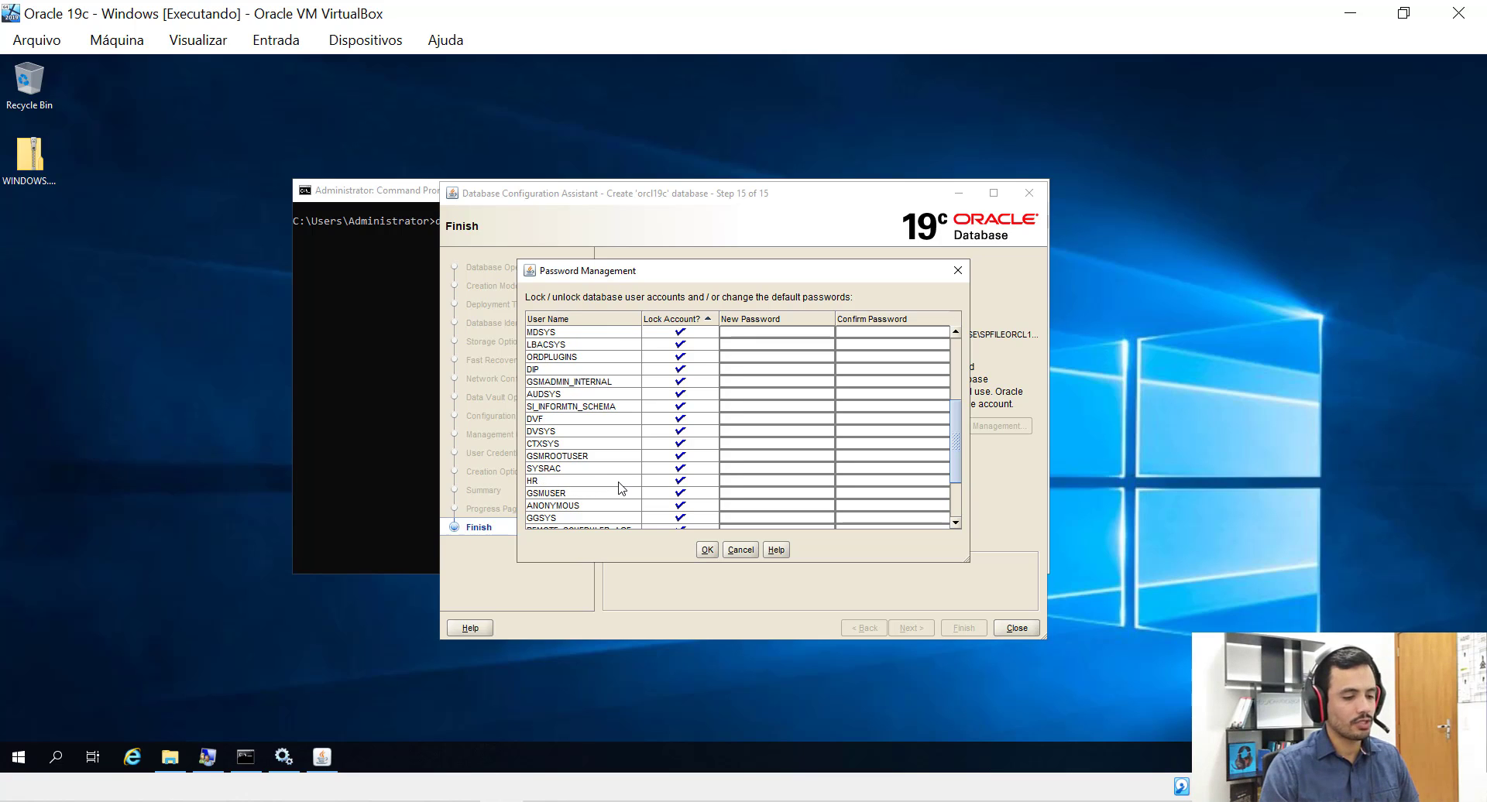
click(680, 482)
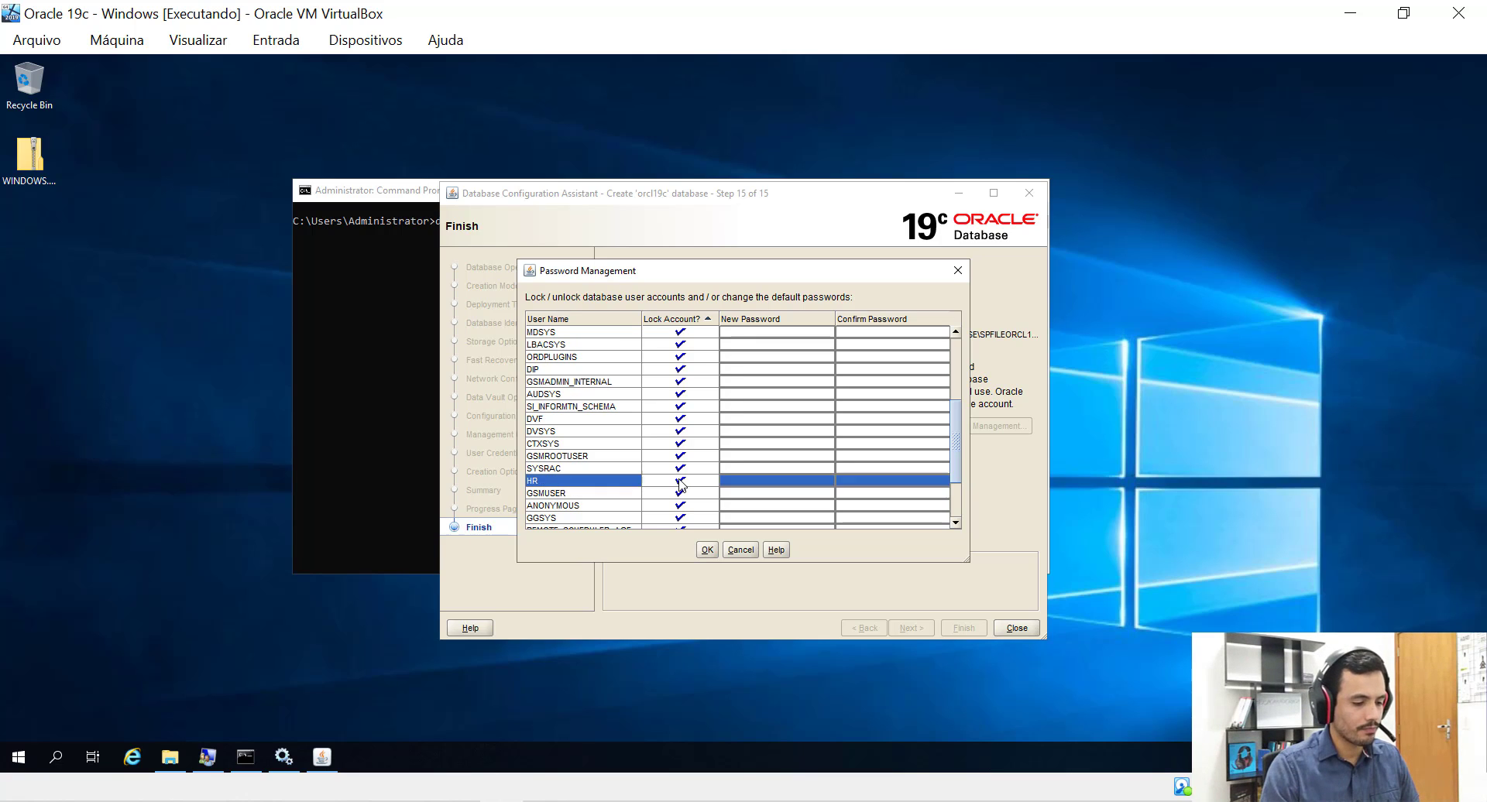
click(773, 482)
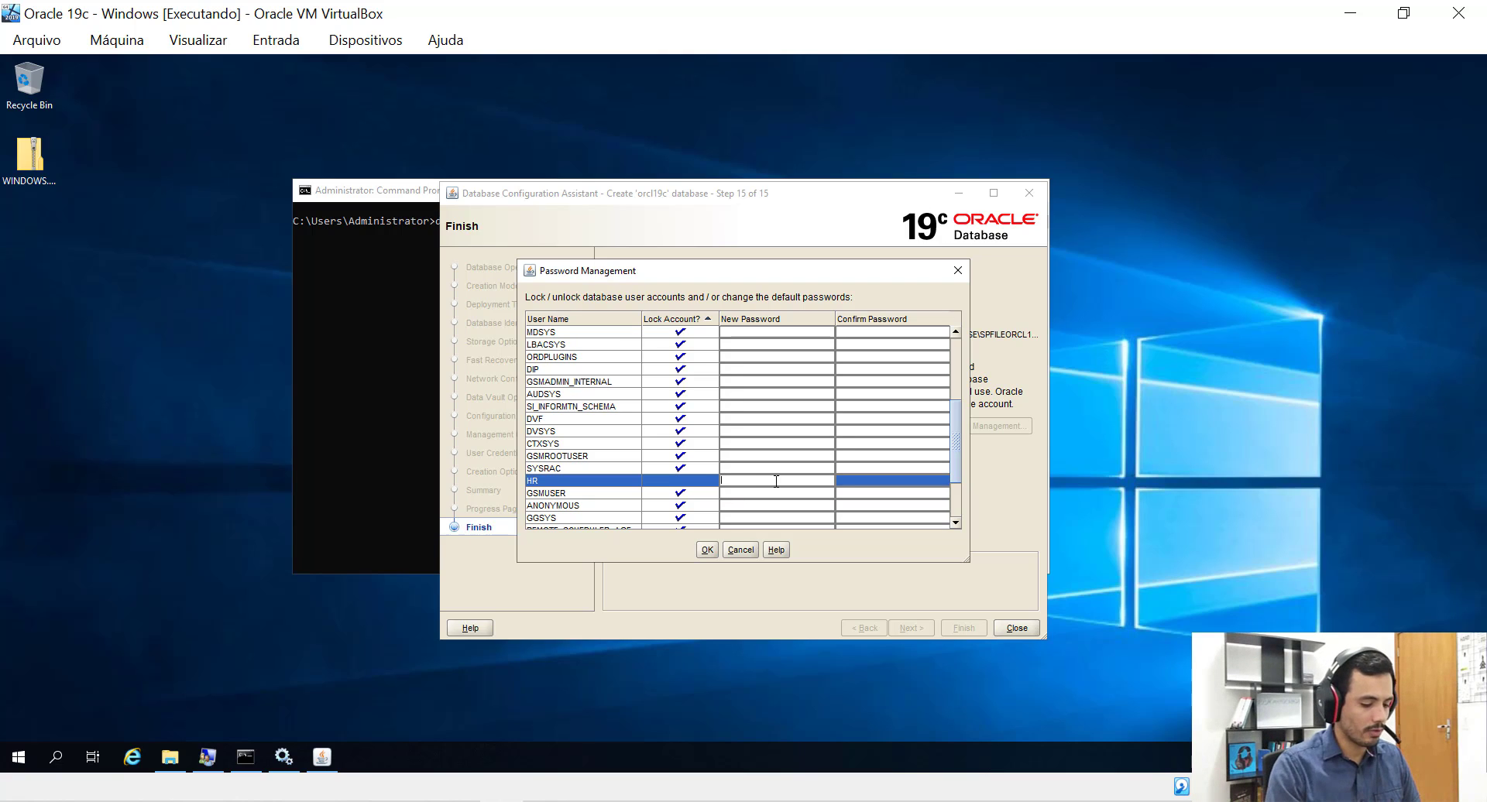
text(hr)
click(849, 482)
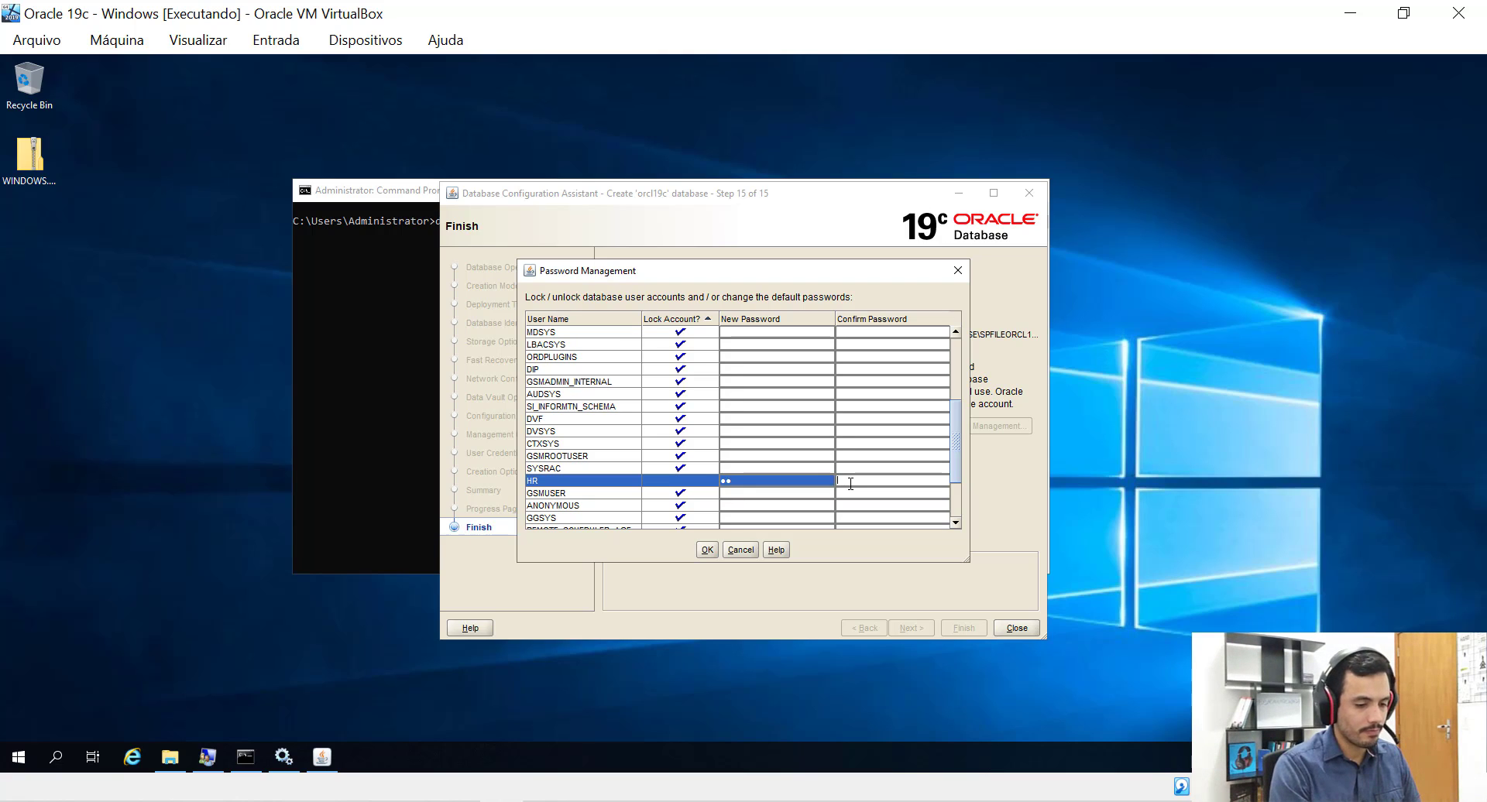
text(hr)
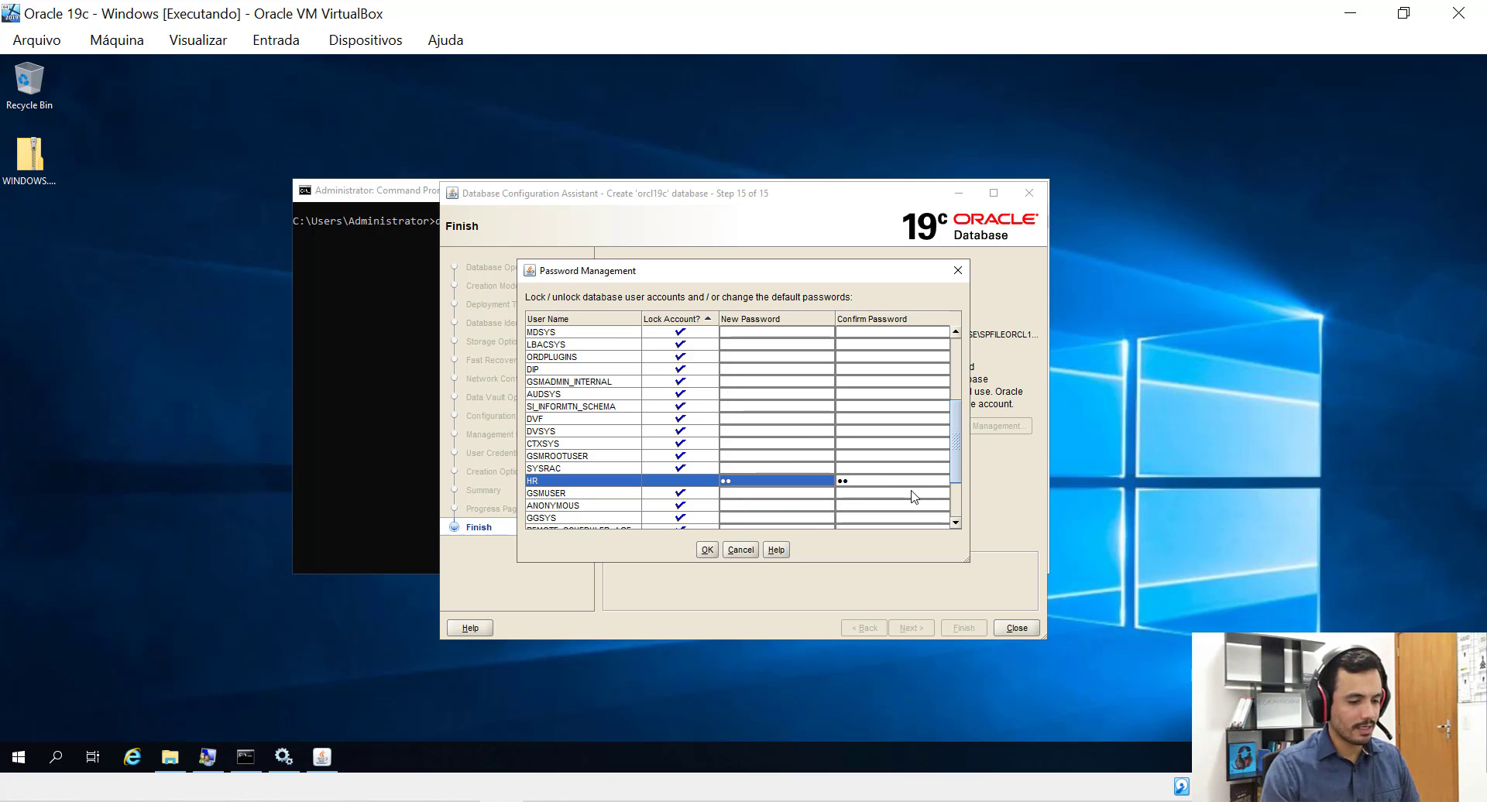
click(706, 551)
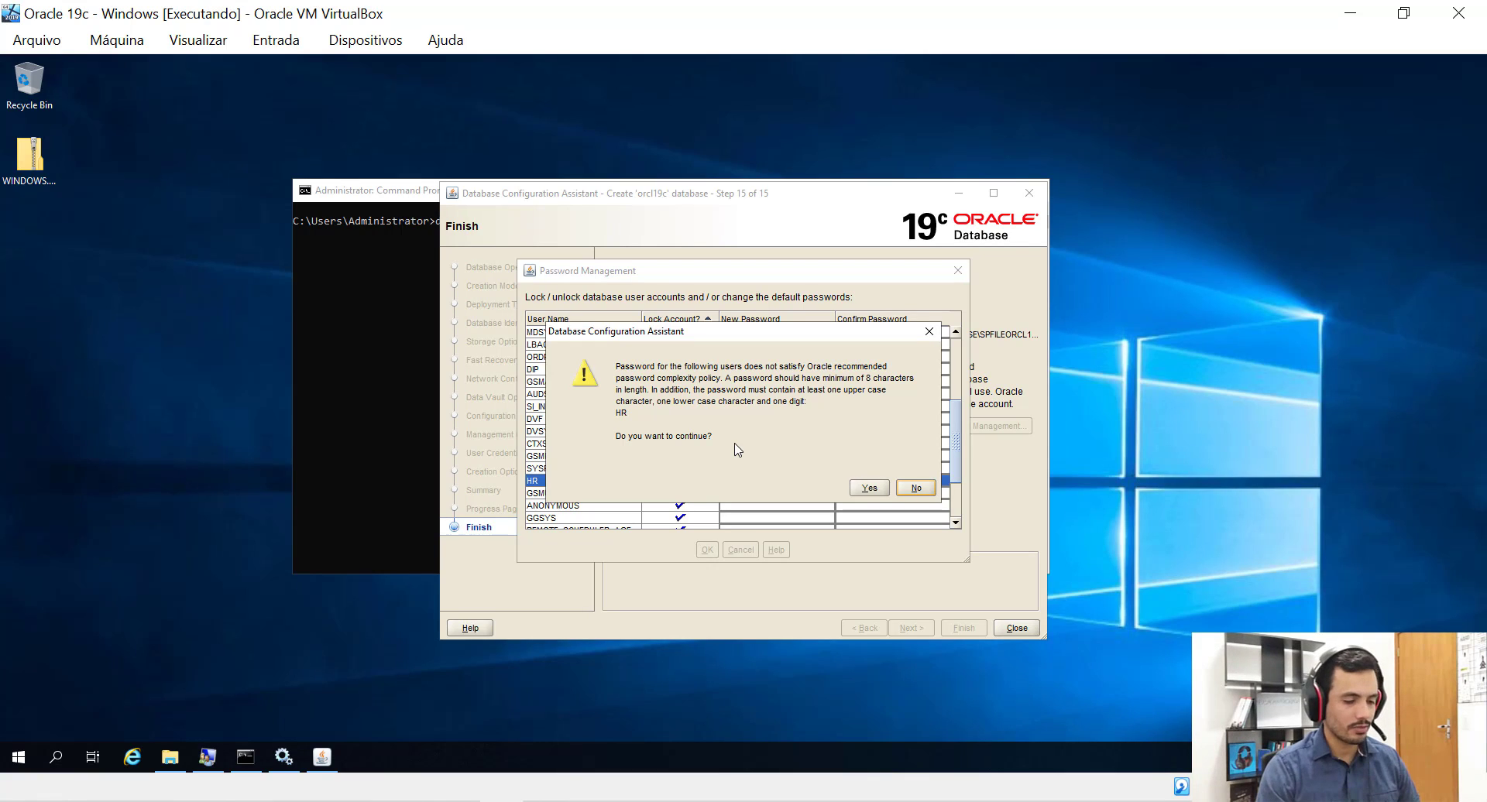
click(856, 488)
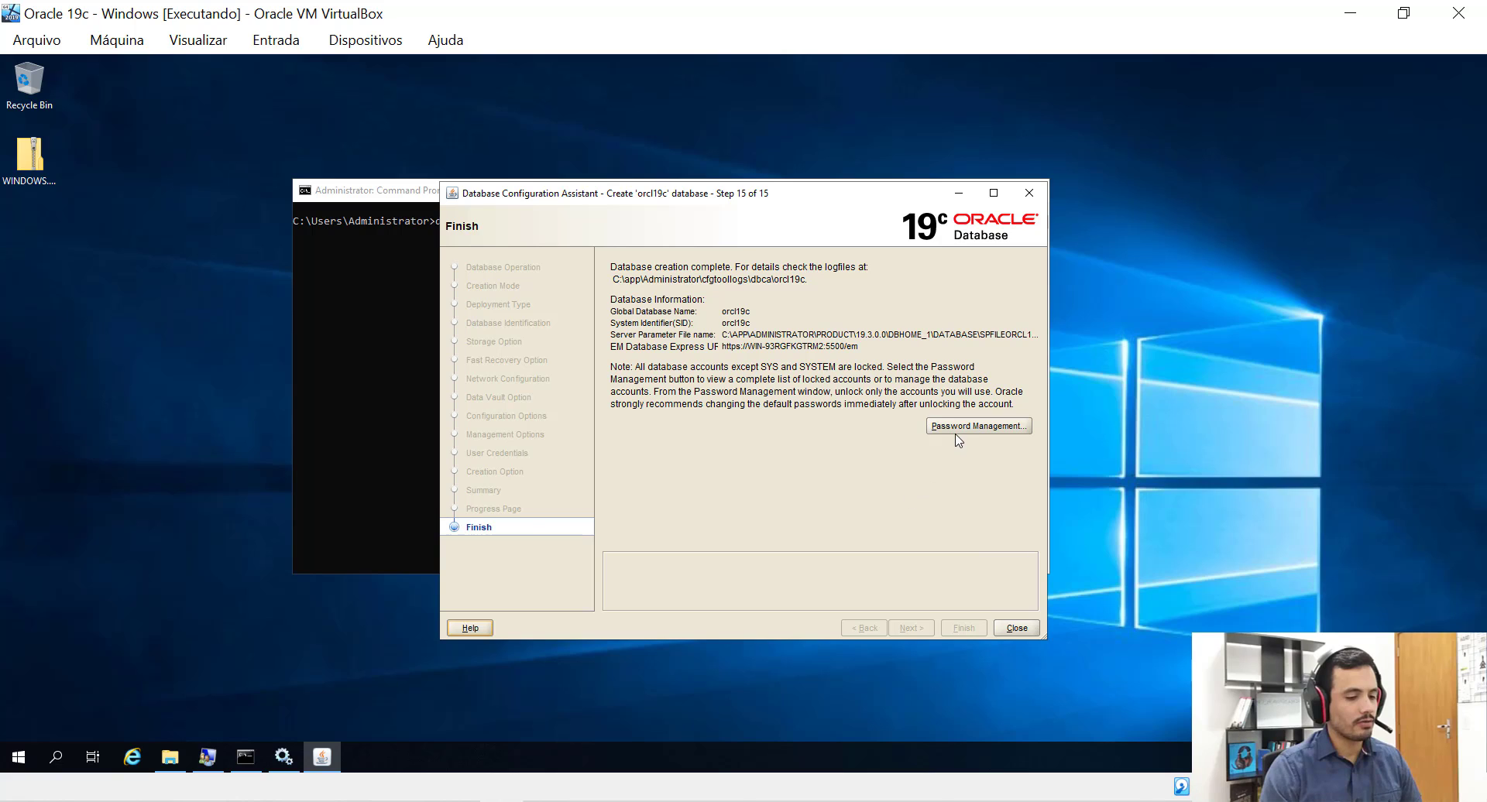
Reopen and close the user account list, then move the assistant window left.
click(958, 431)
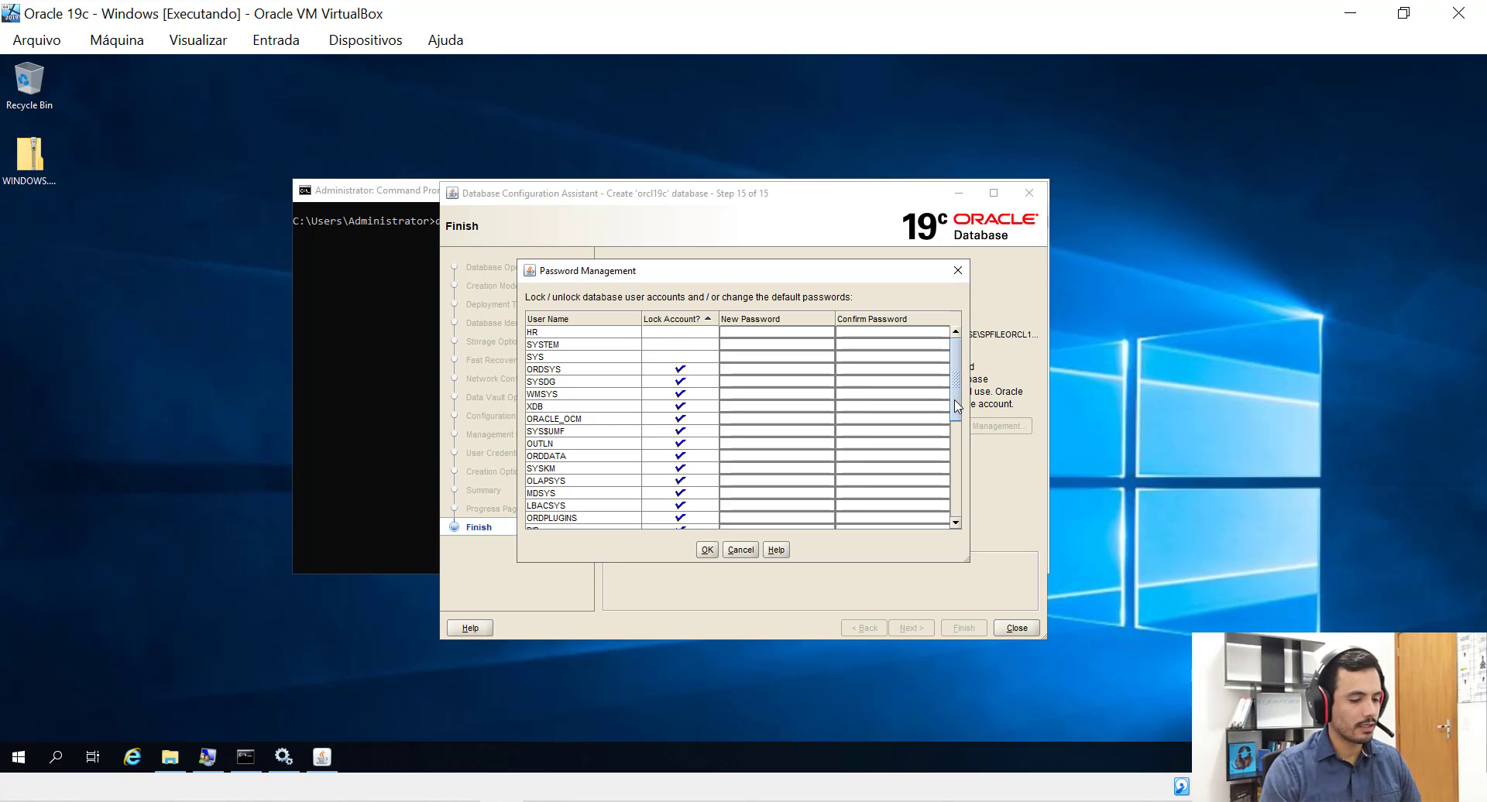
drag(958, 405, 968, 364)
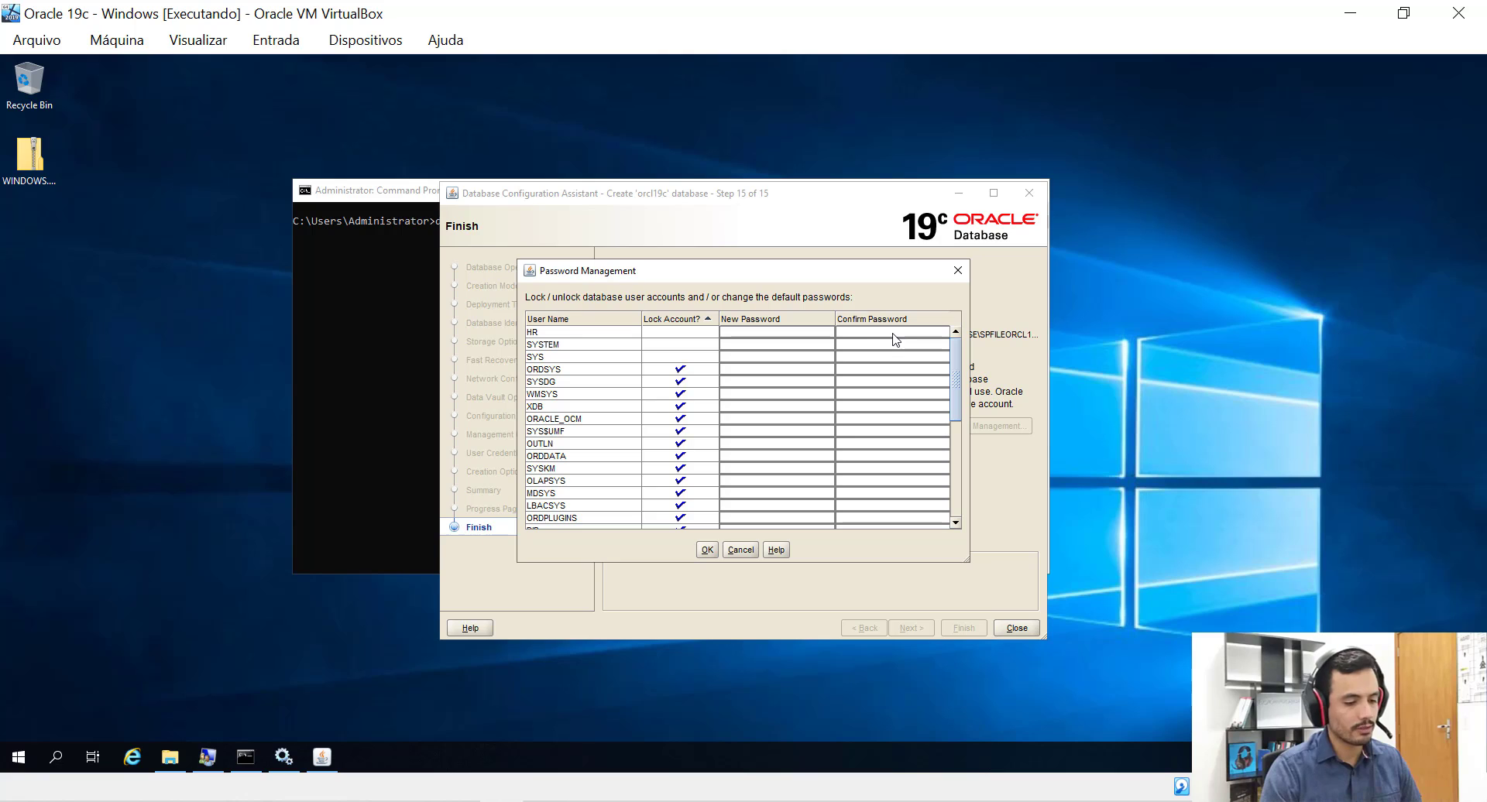
click(958, 270)
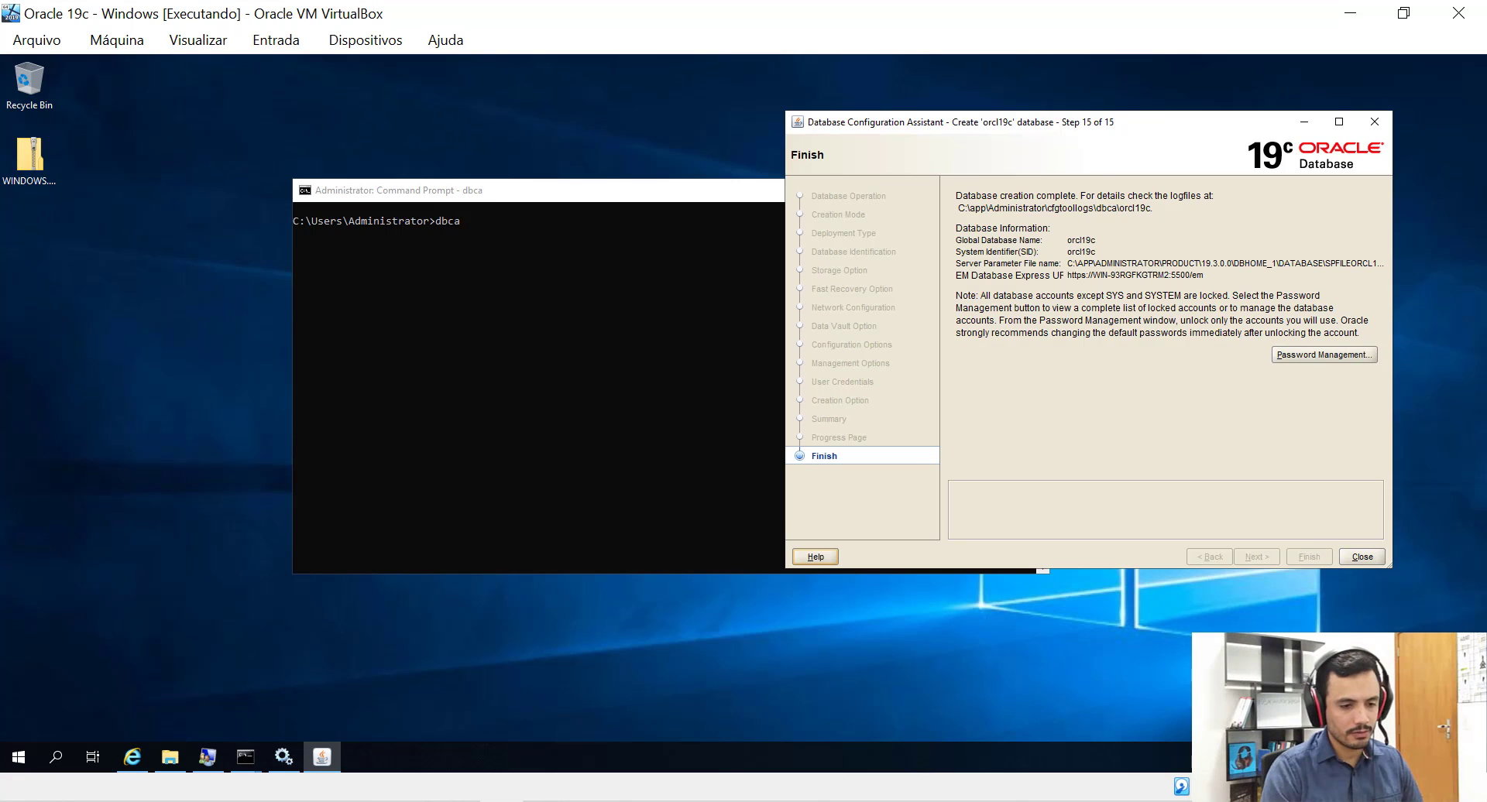
drag(1152, 121, 852, 118)
Close the database assistant and check the listener with lsnrctl status.
click(1062, 555)
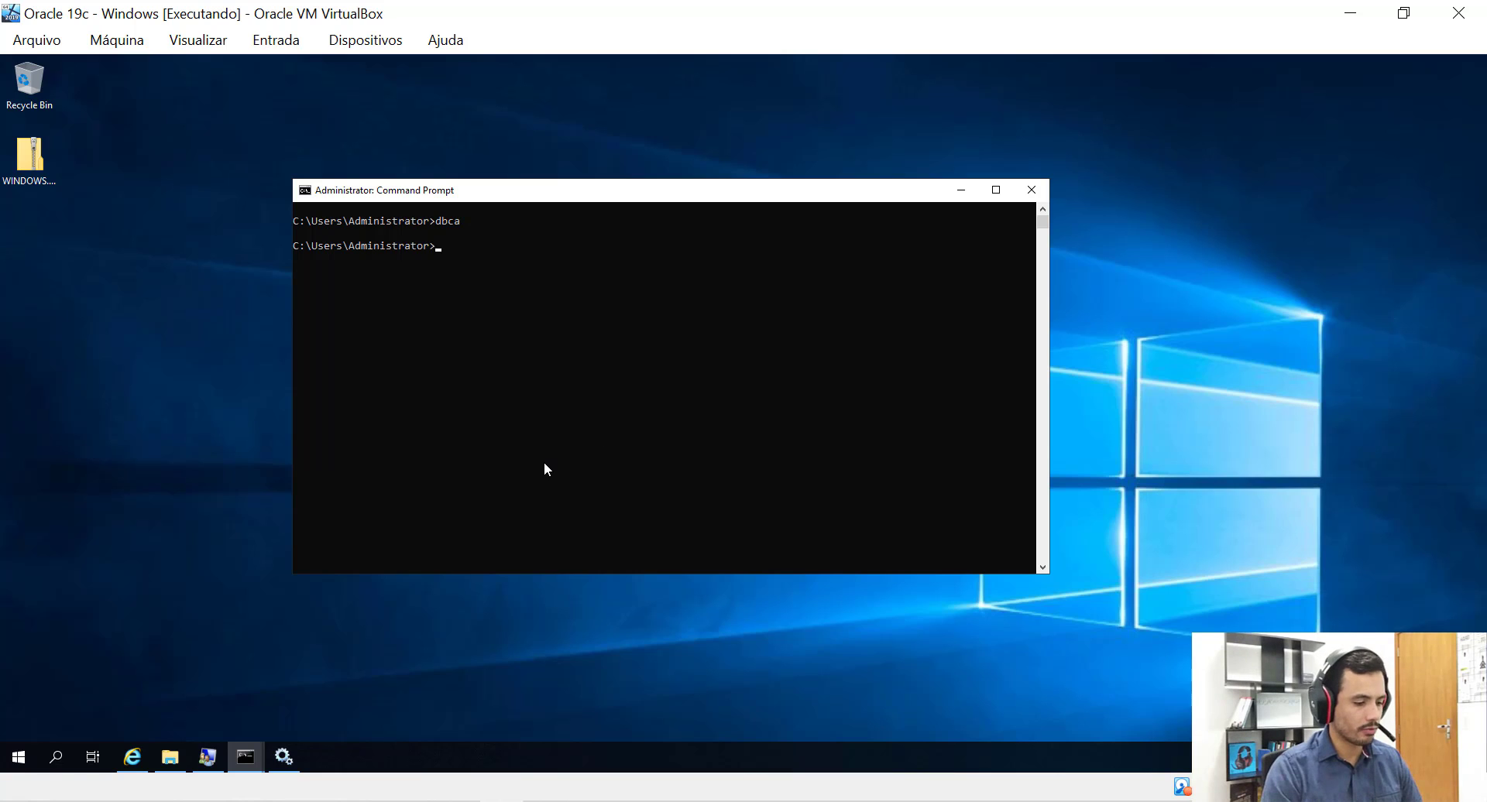
text(l)
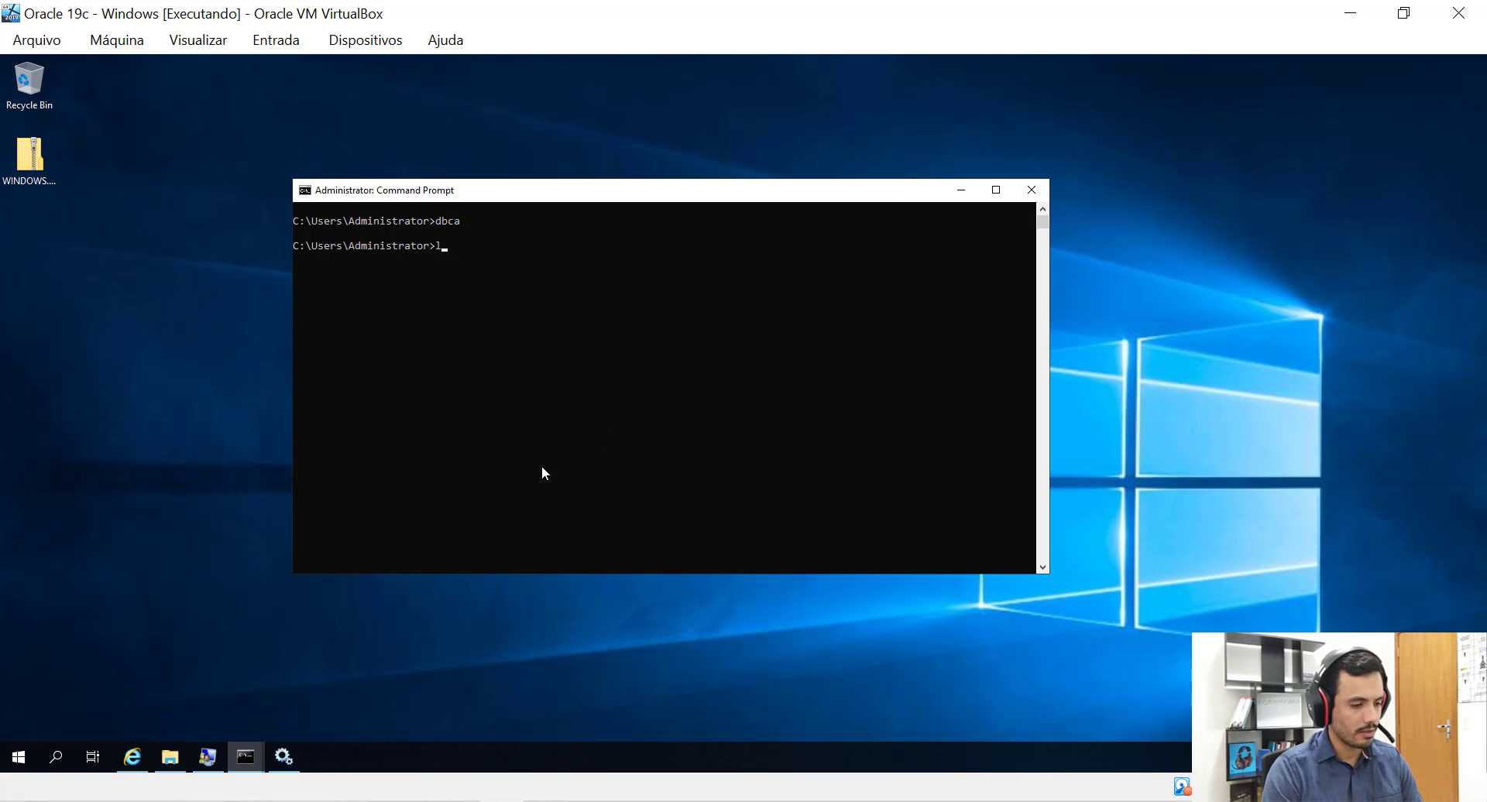
text(snrctl status)
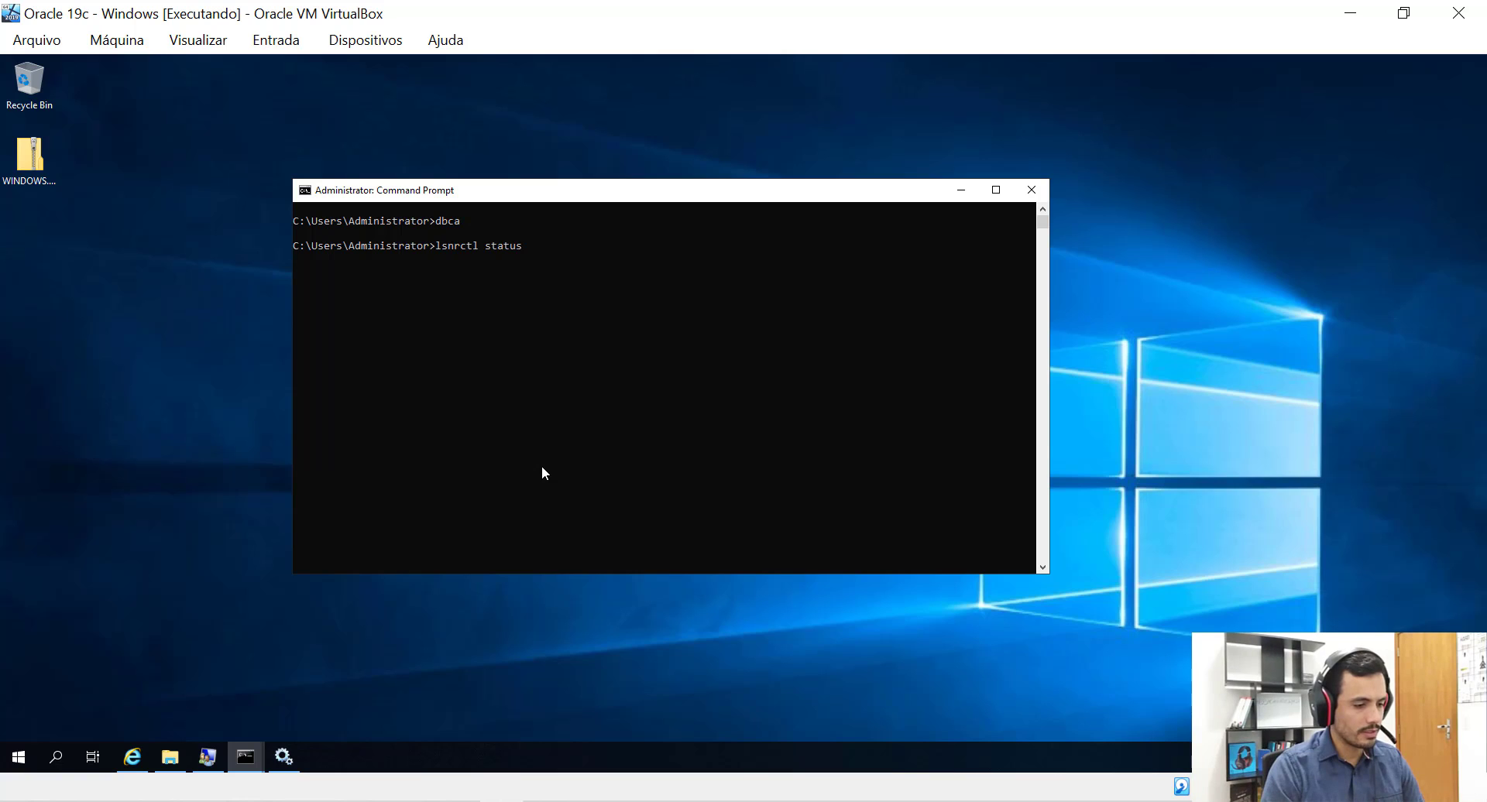
key(Return)
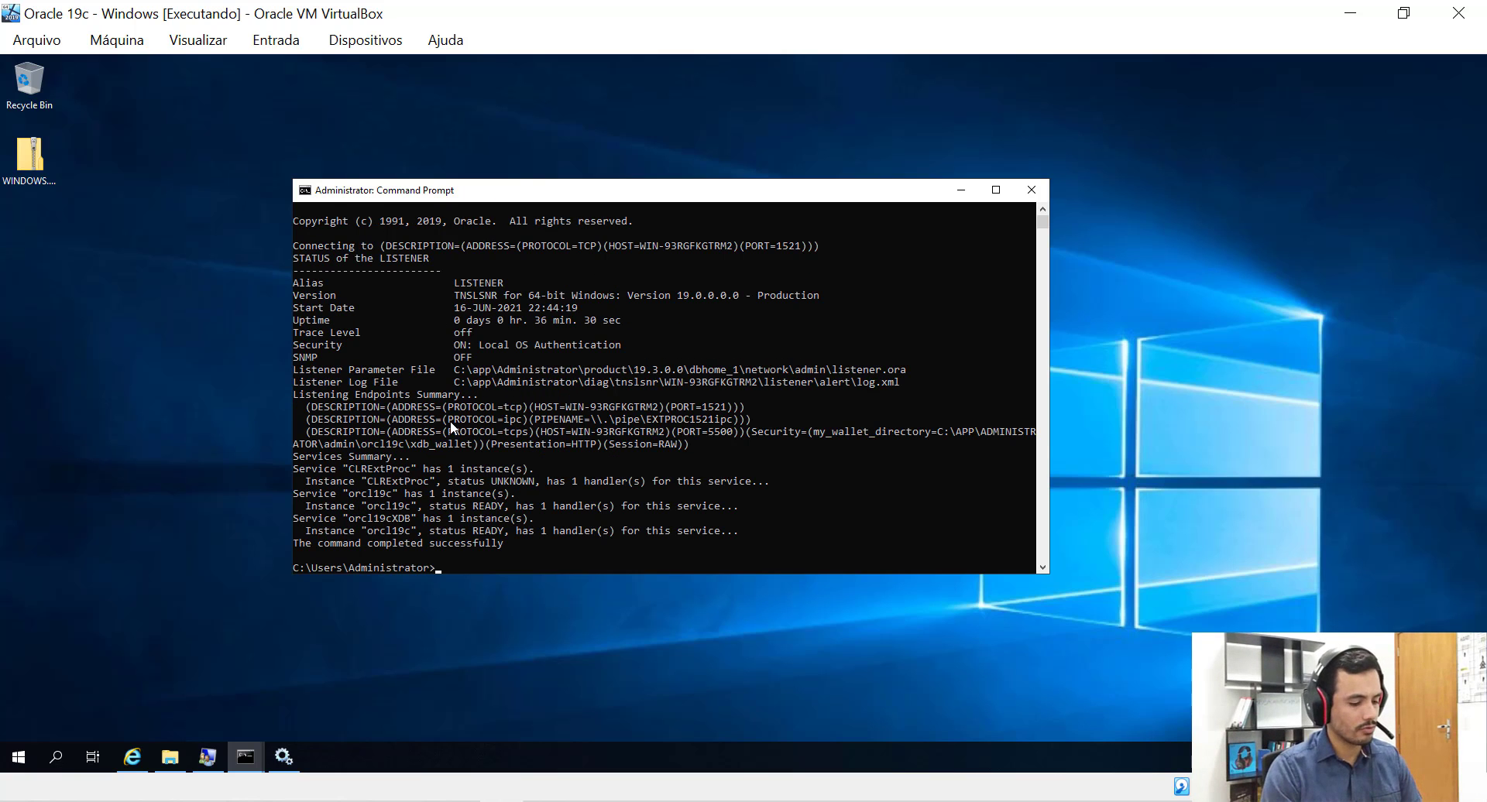
Connect with sqlplus / as sysdba and query v$instance, confirming orcl19c is OPEN.
text(sqlplus / as)
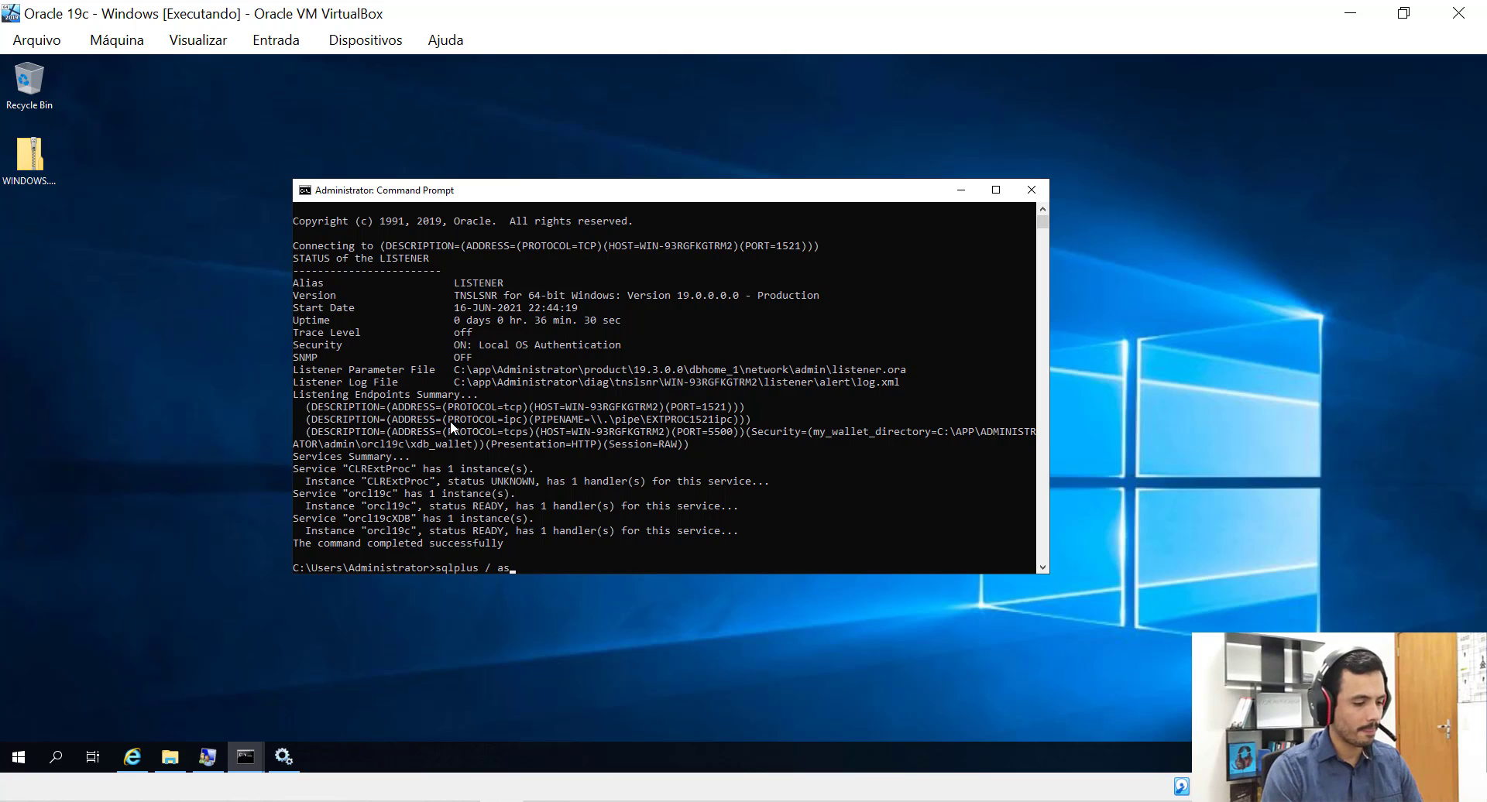
text( sysdb)
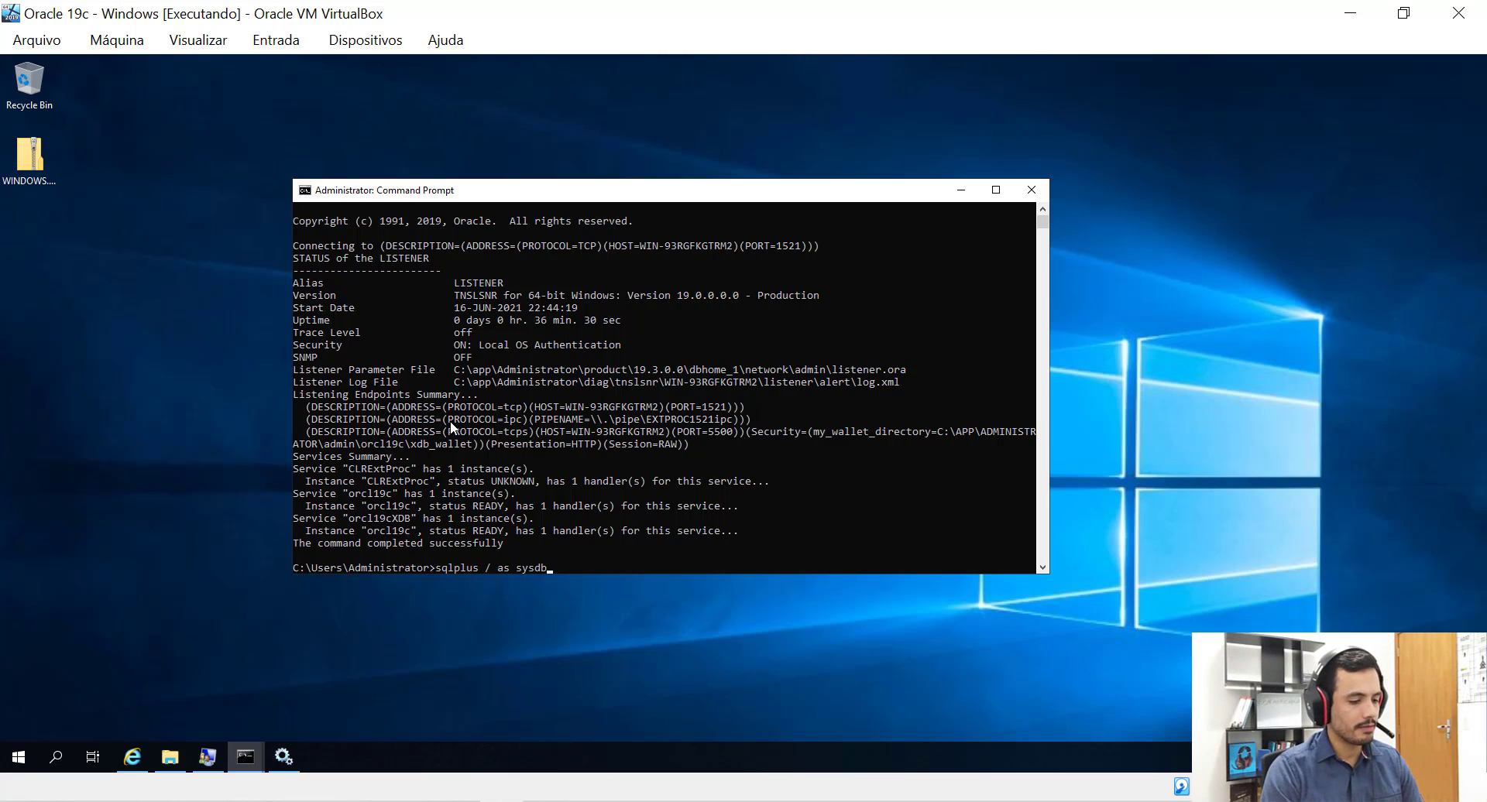
text(a)
key(Return)
text(s)
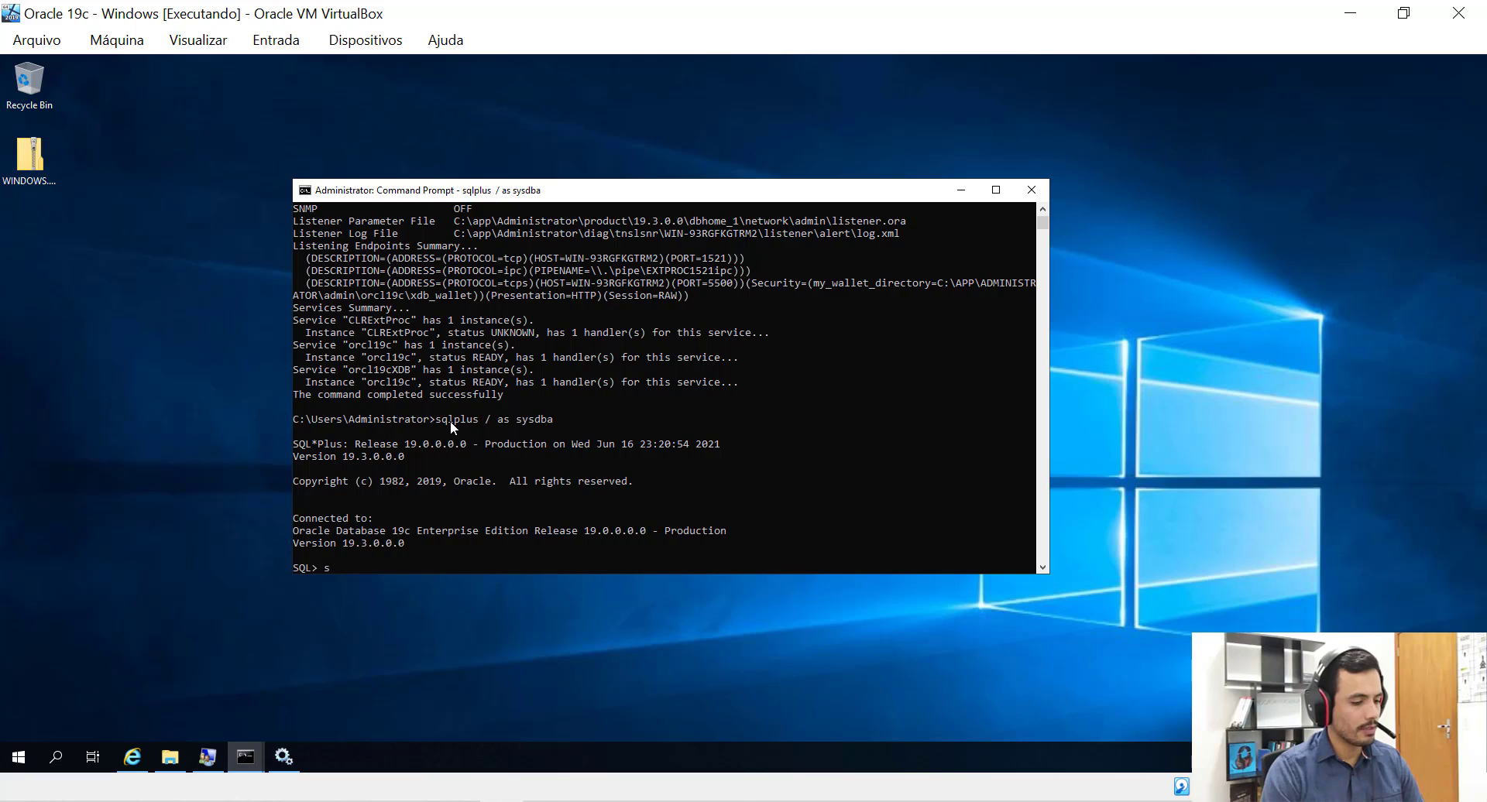
text(elect instan)
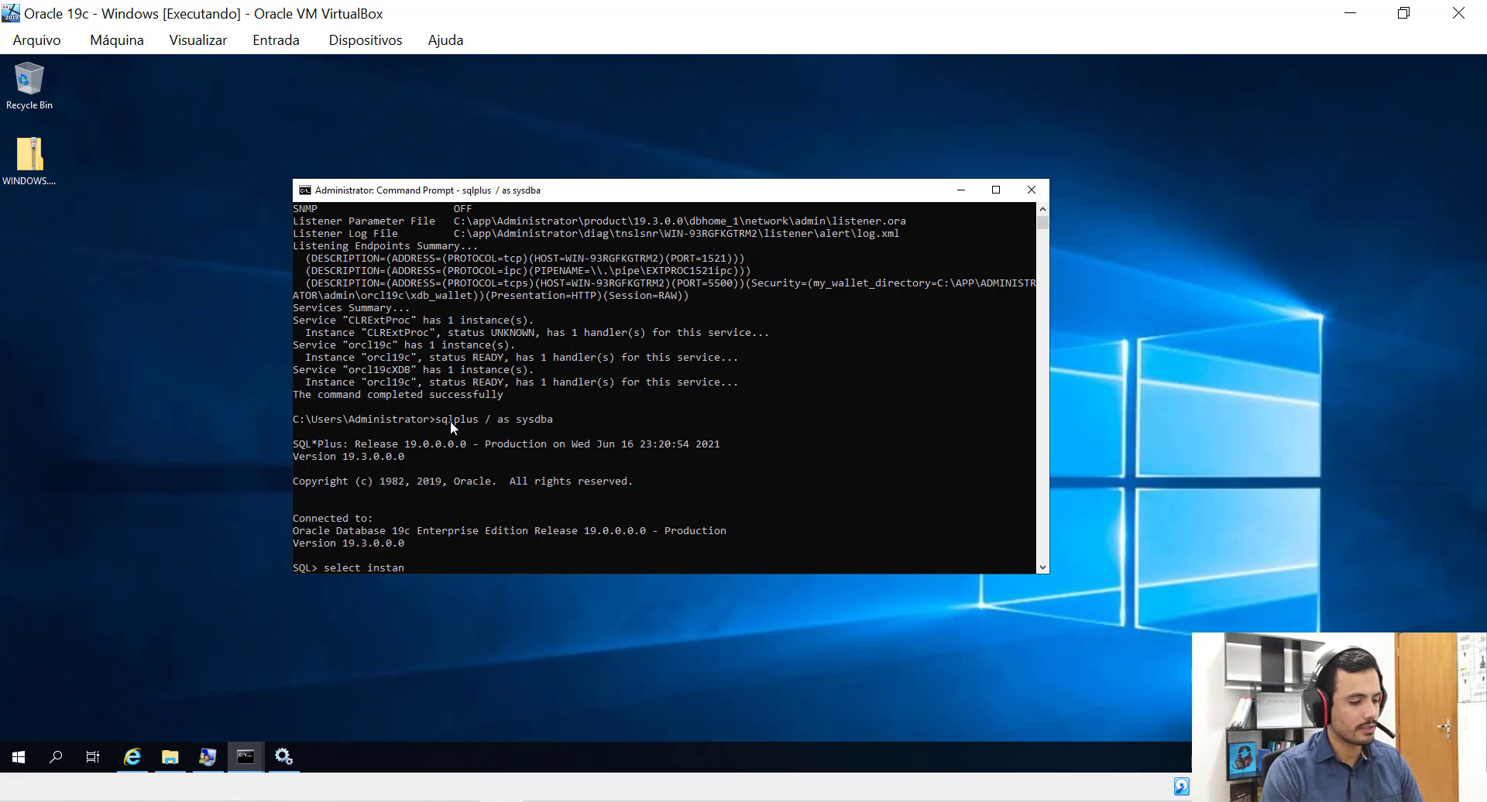
text(ce_na)
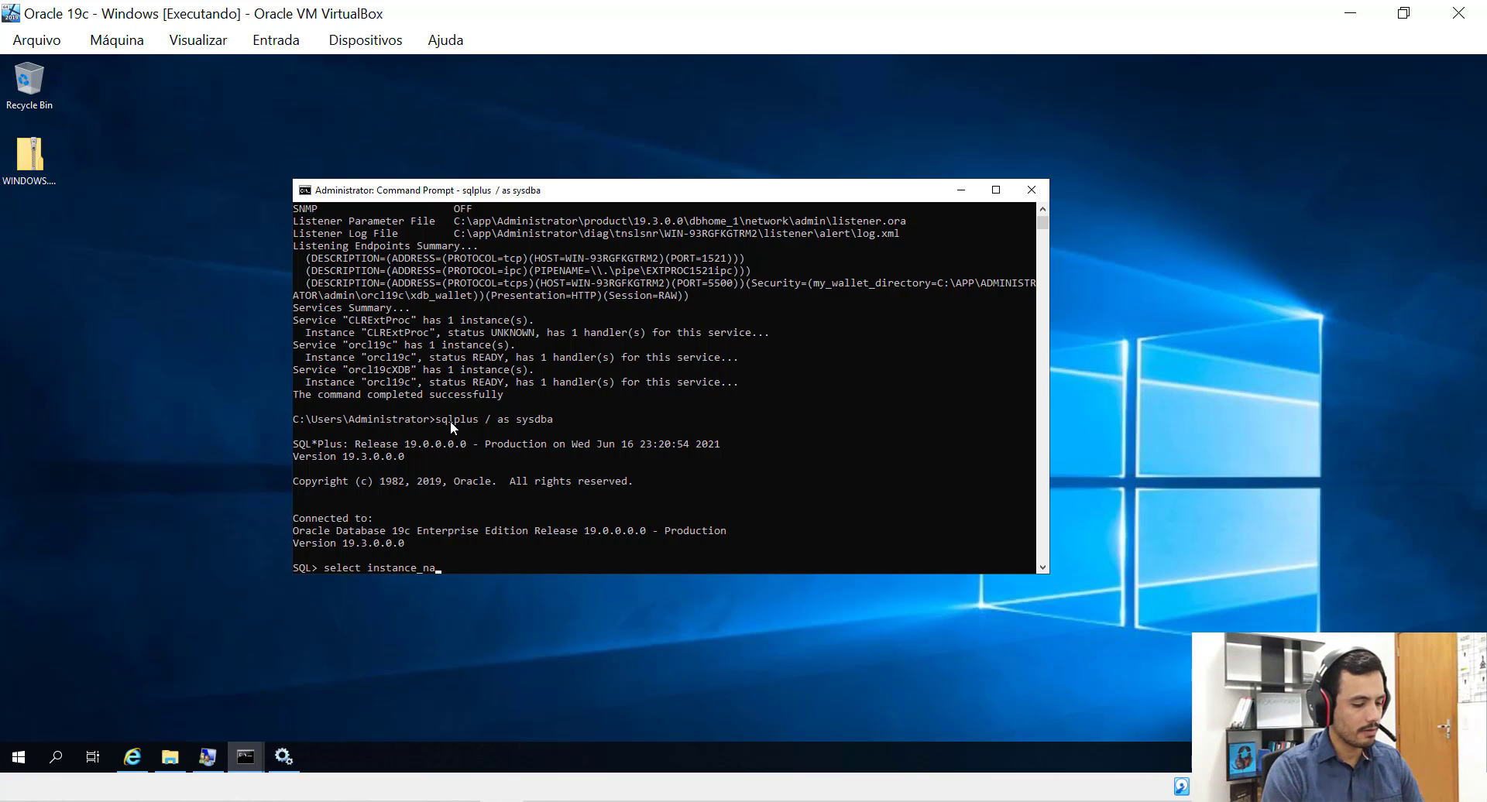
text(me, status fr)
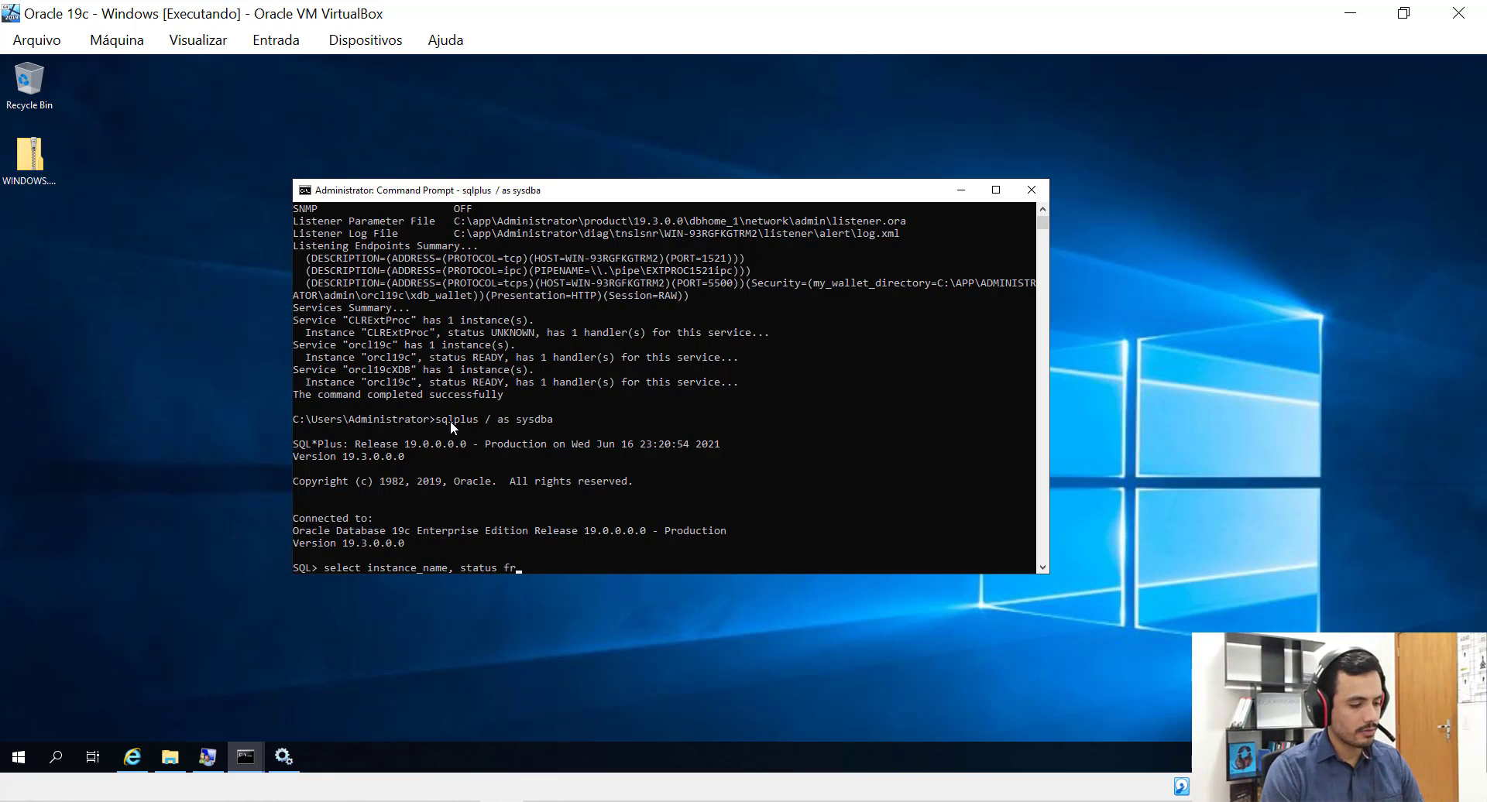
text(om v$inst)
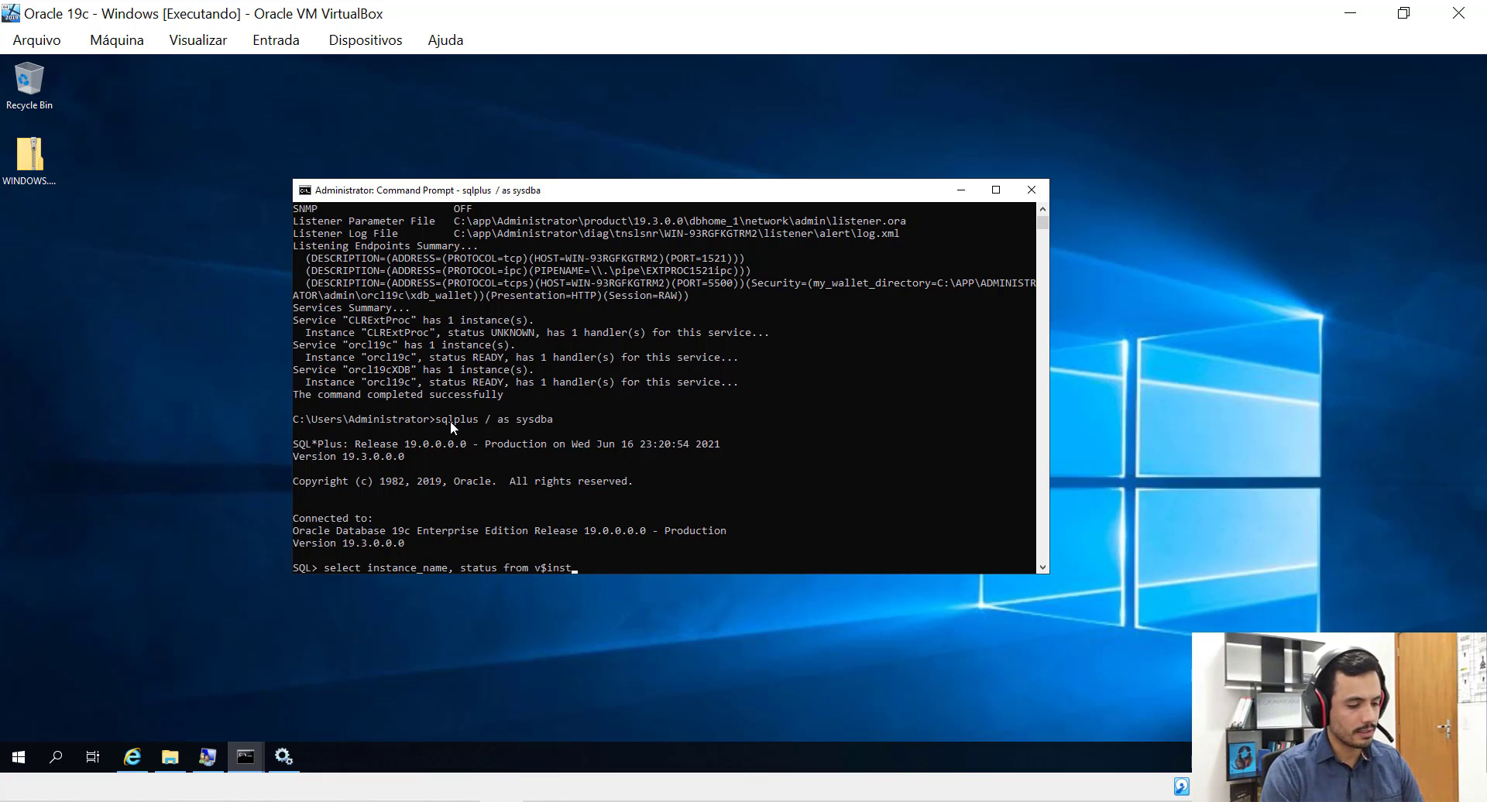
text(ance;)
key(Return)
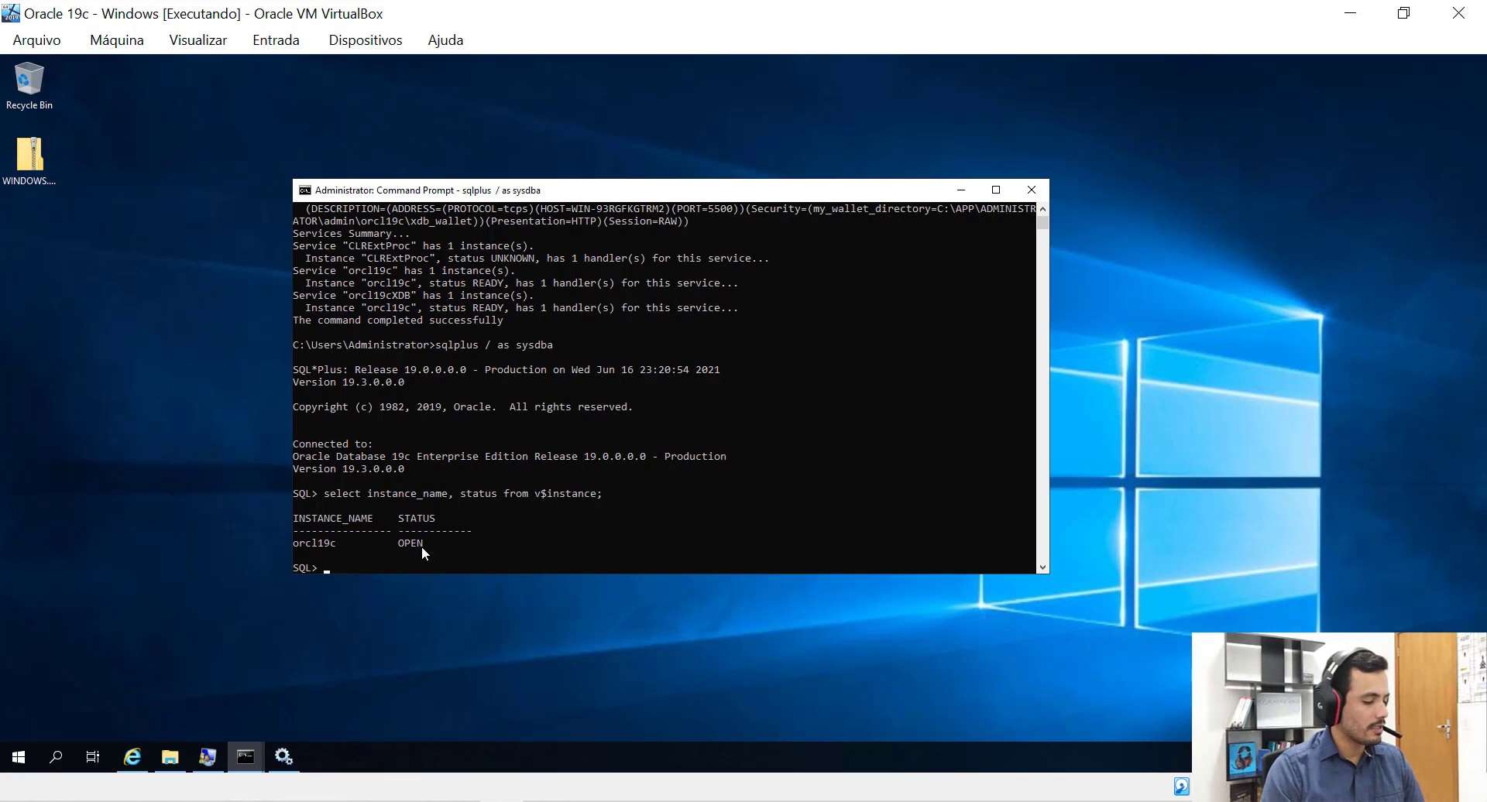
click(283, 757)
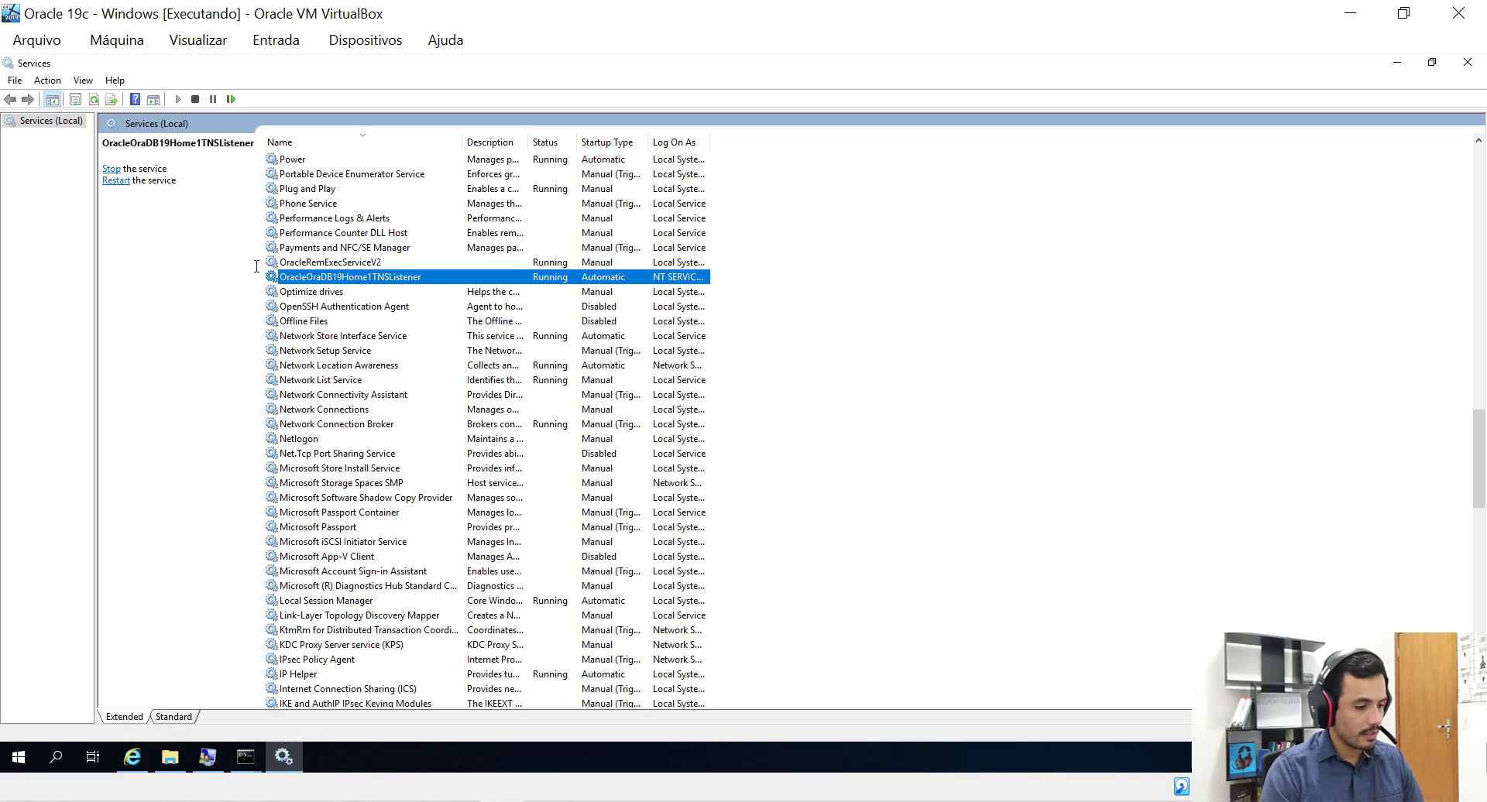
click(94, 99)
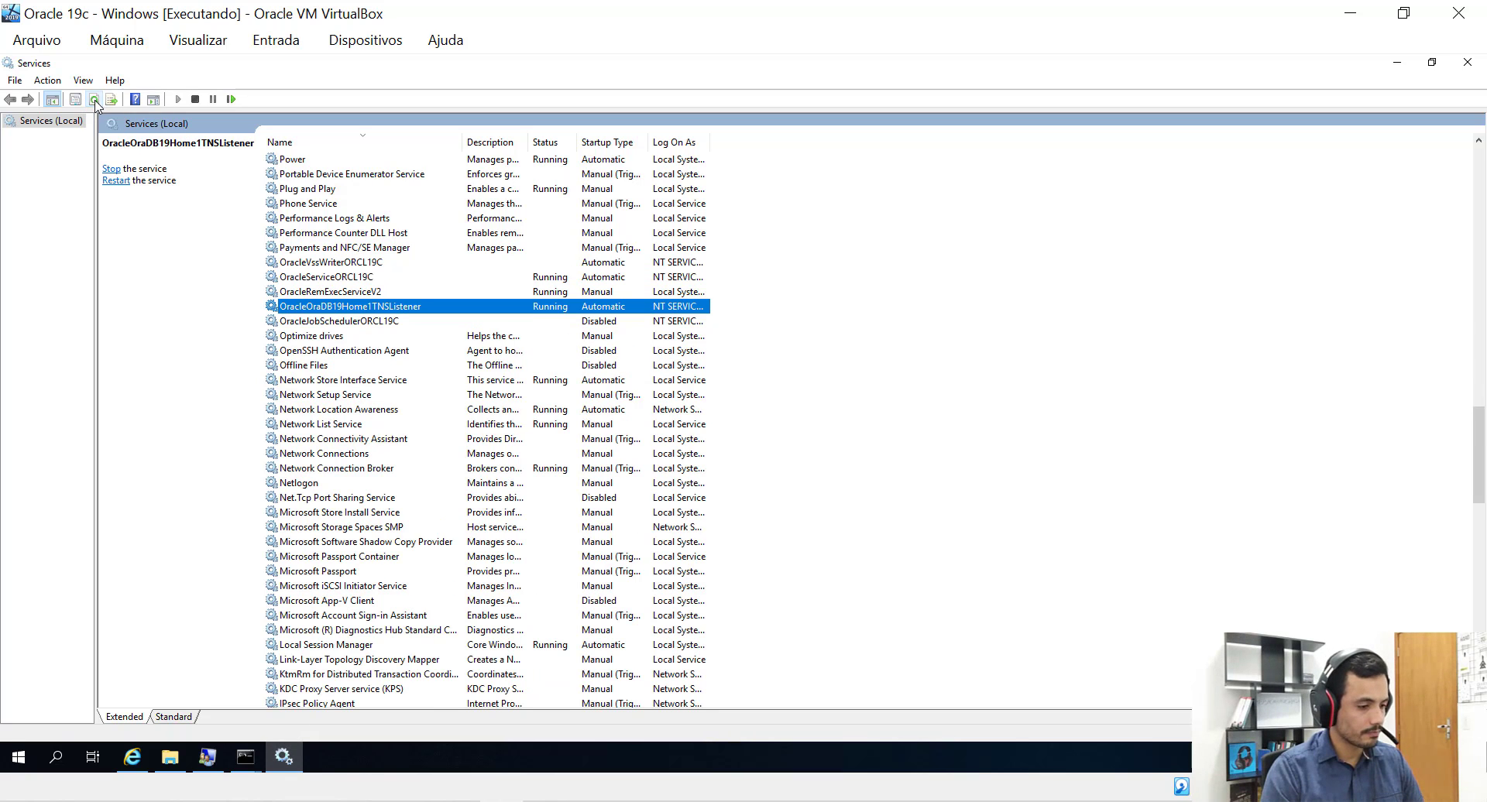
click(308, 279)
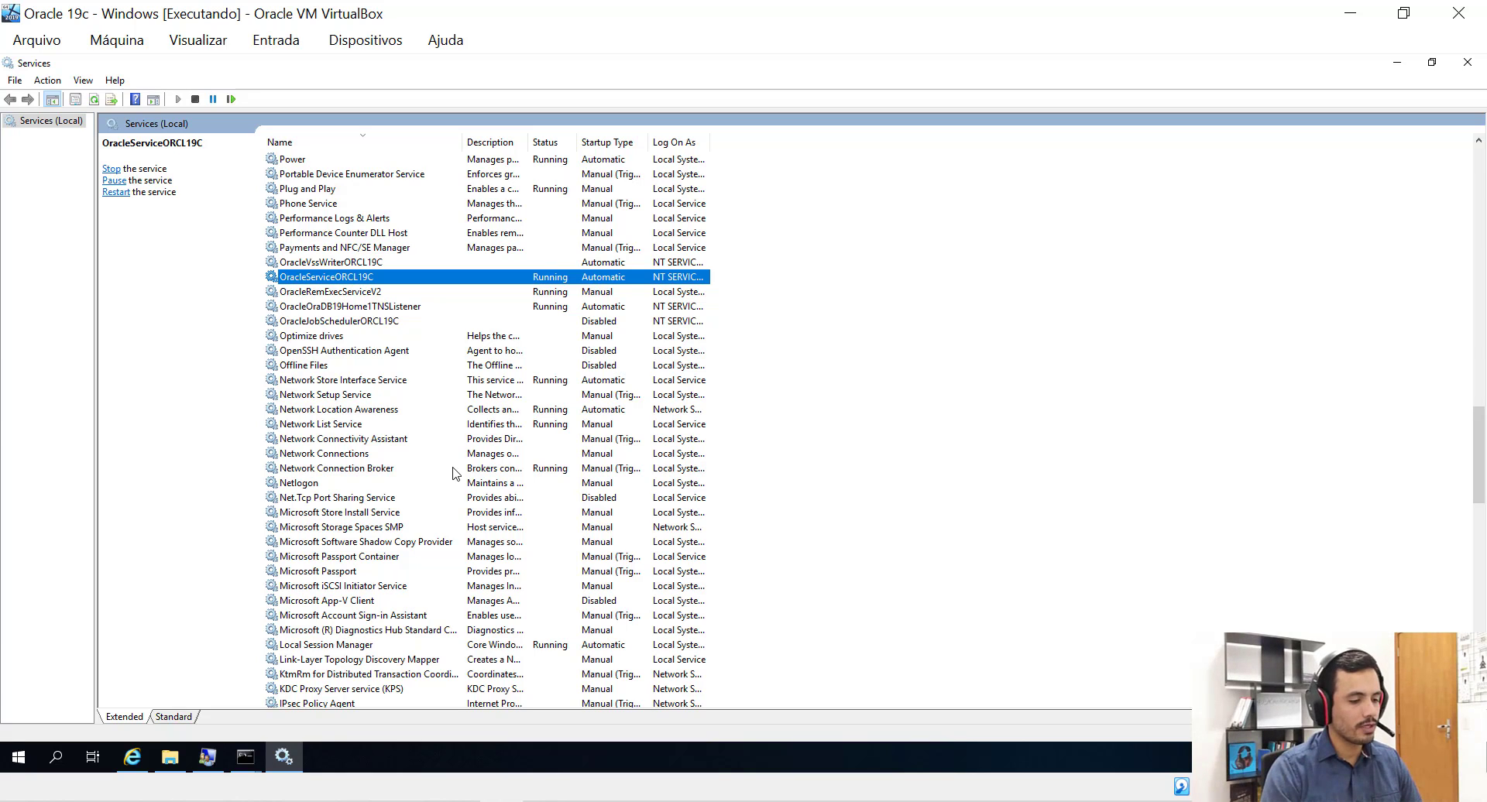
click(1467, 66)
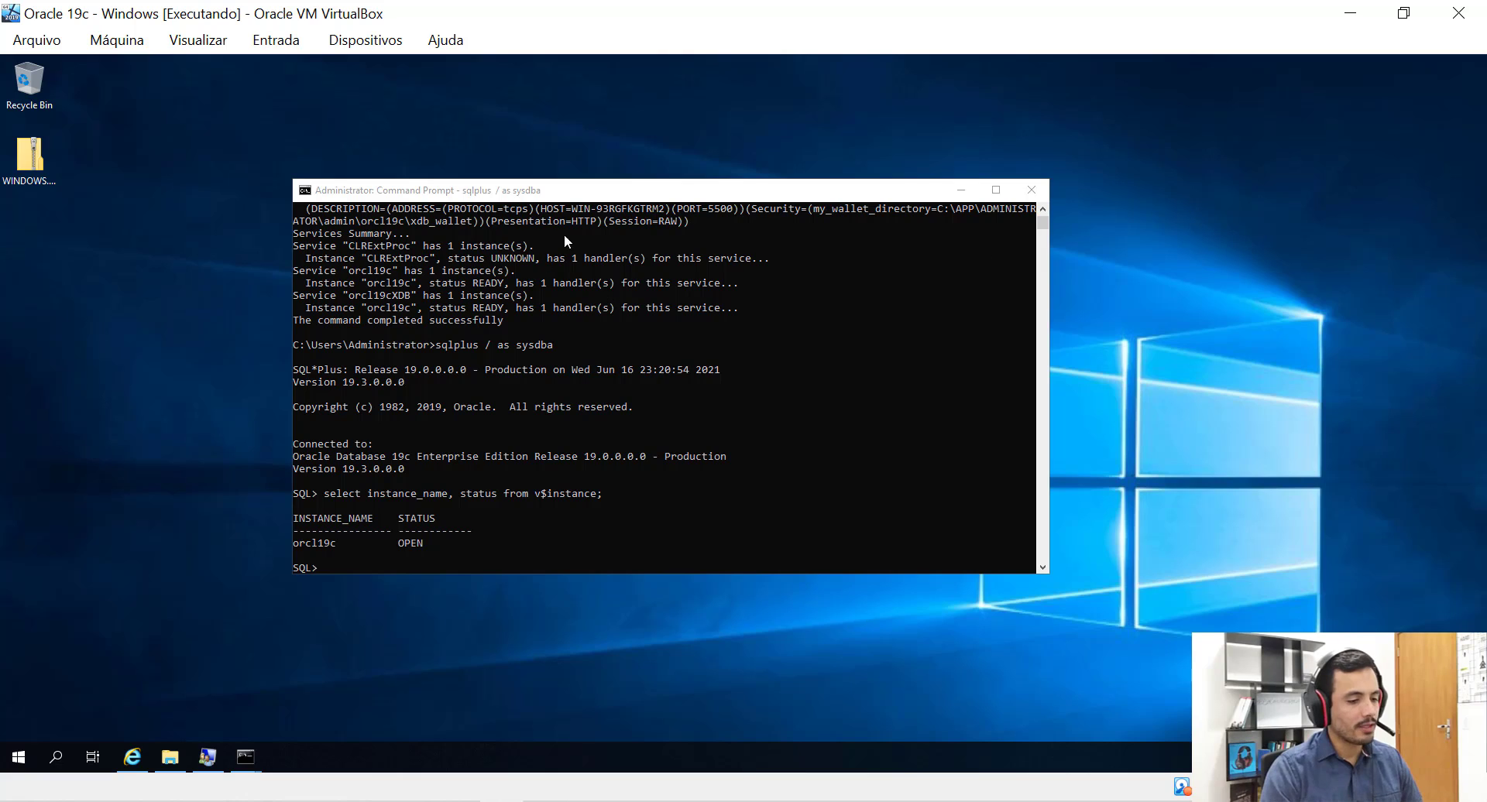
Search 'fire' and open the Windows Defender Firewall control panel.
drag(620, 192, 638, 200)
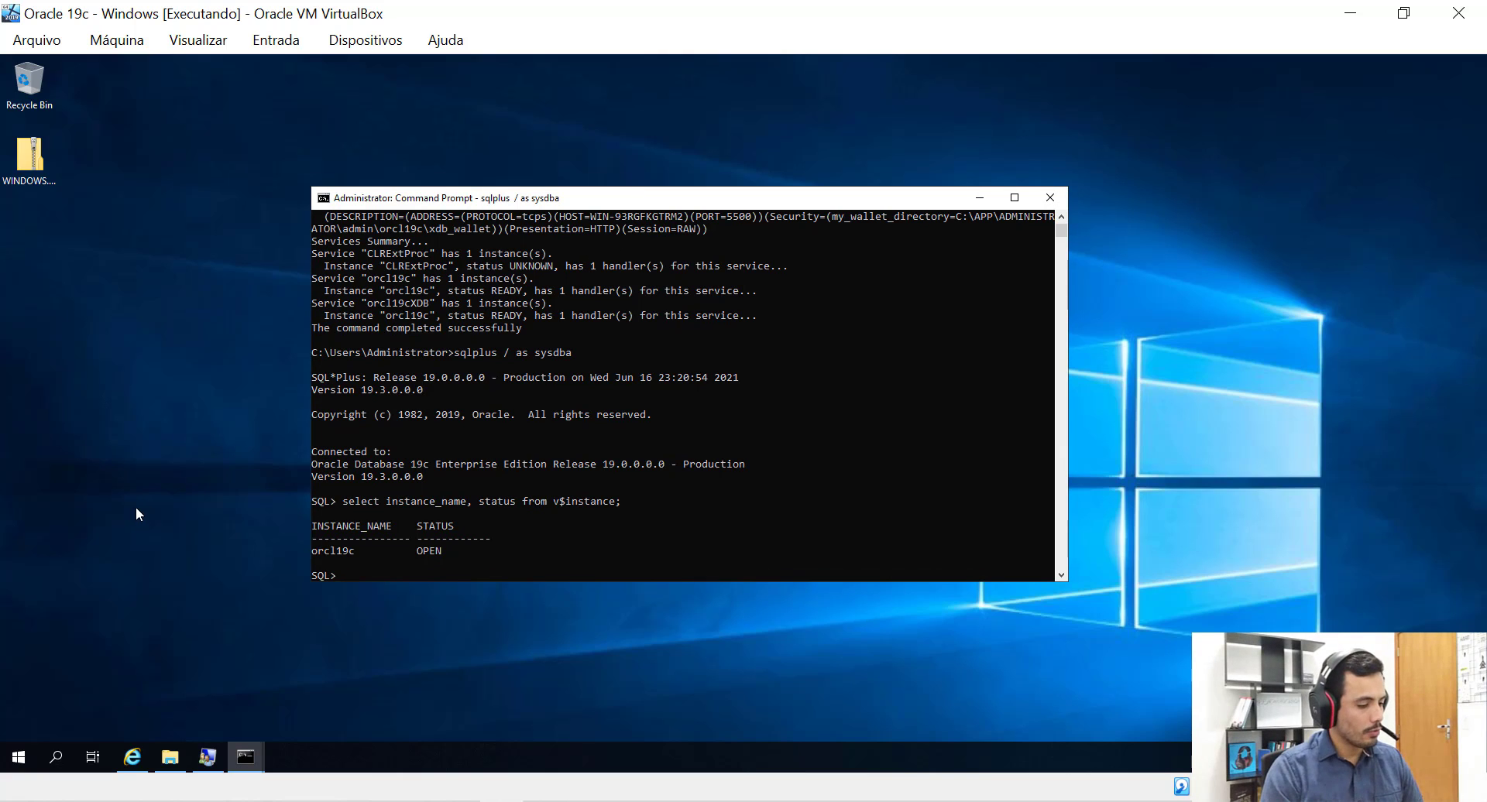
click(17, 755)
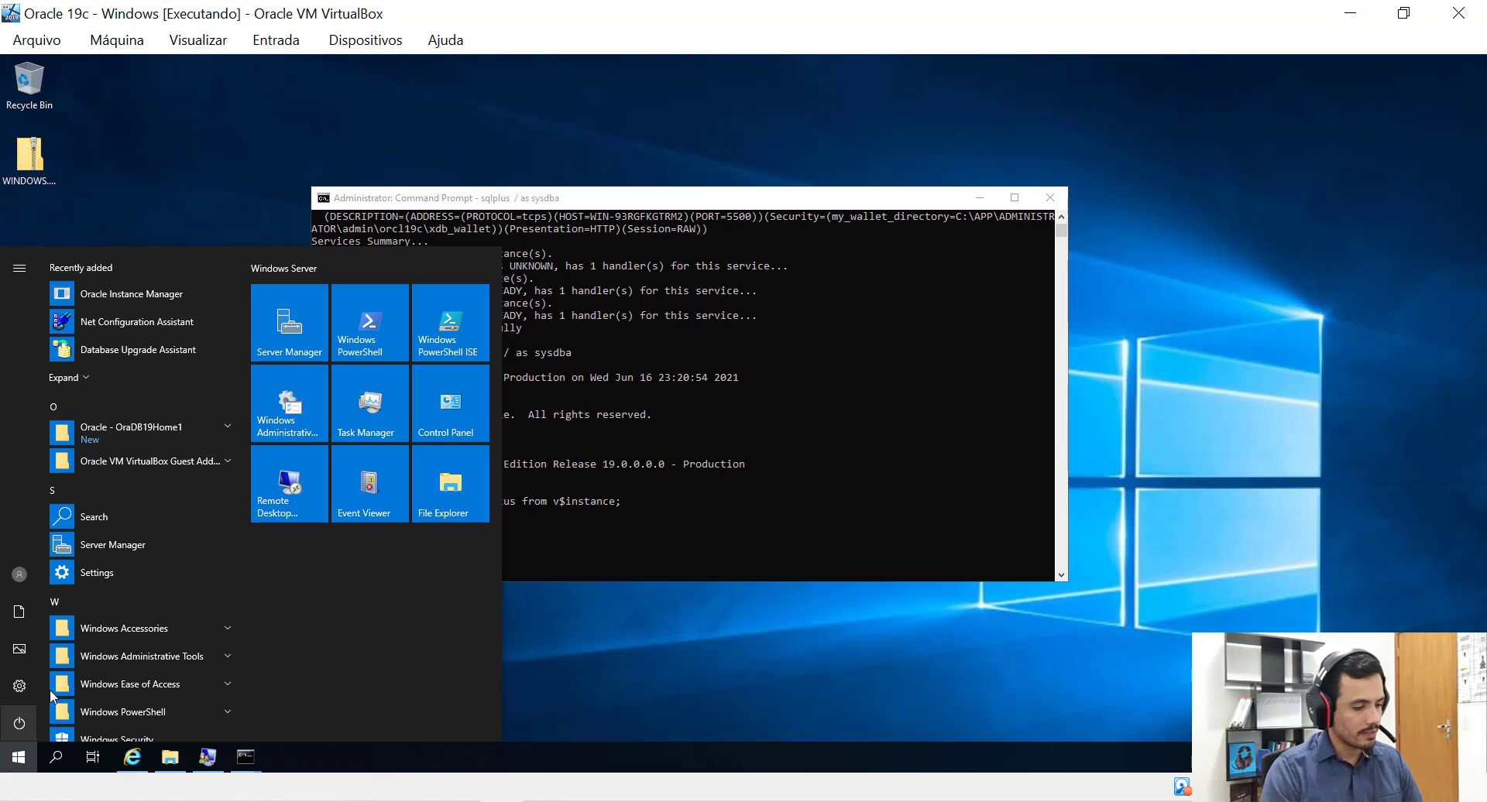
text(fire)
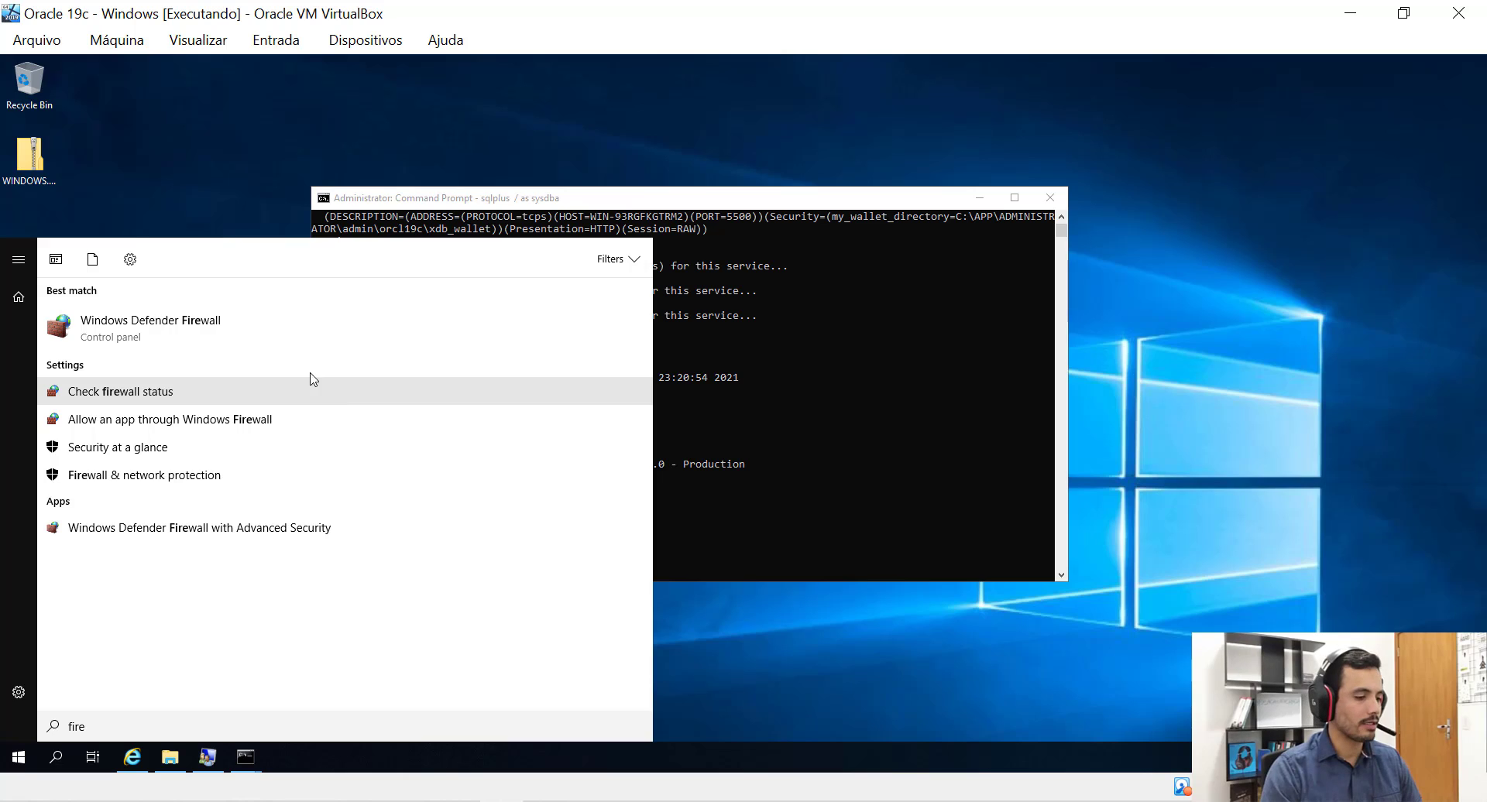
click(258, 334)
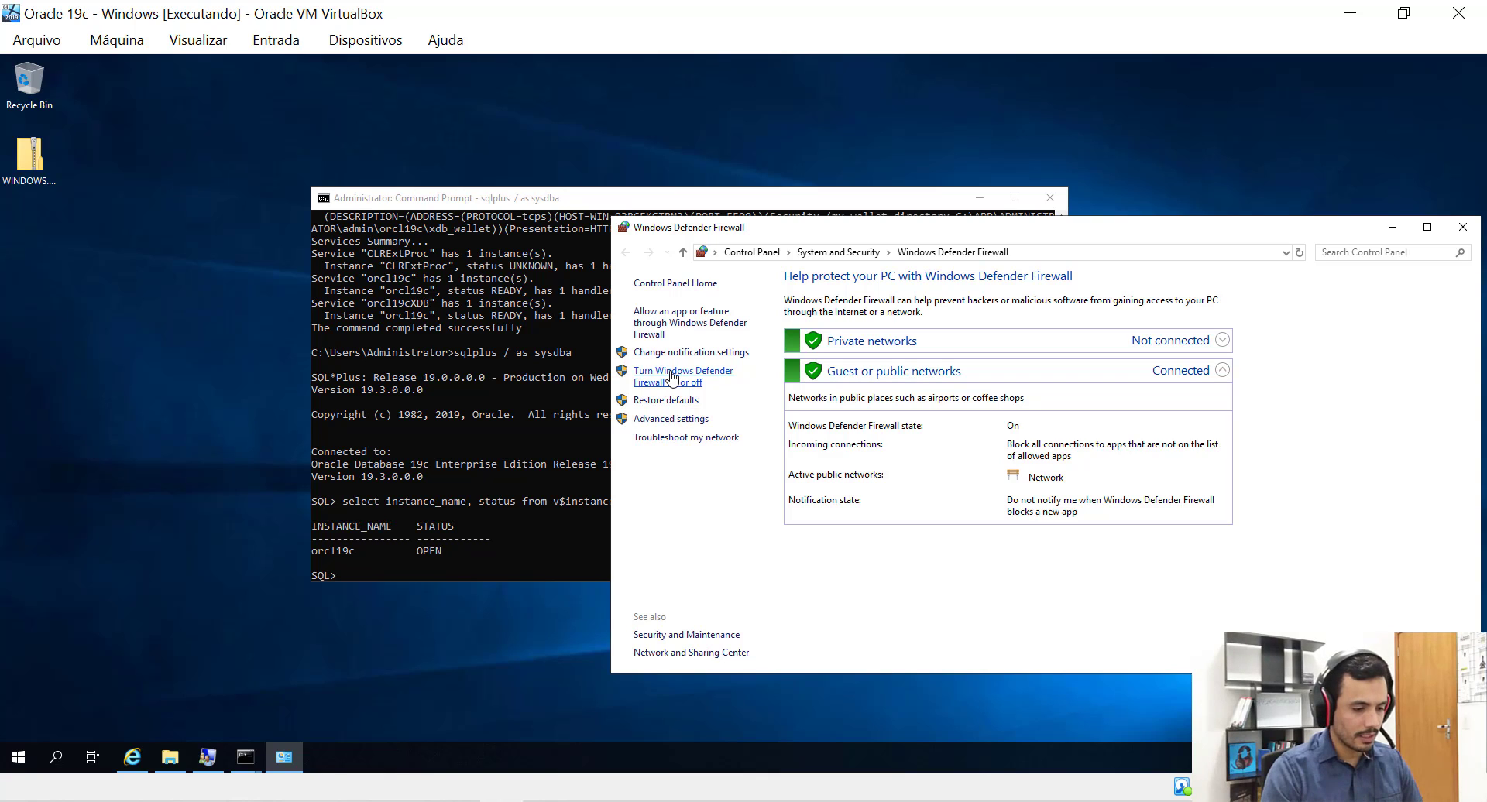
Turn the firewall off for both Private and Public networks and confirm.
click(653, 379)
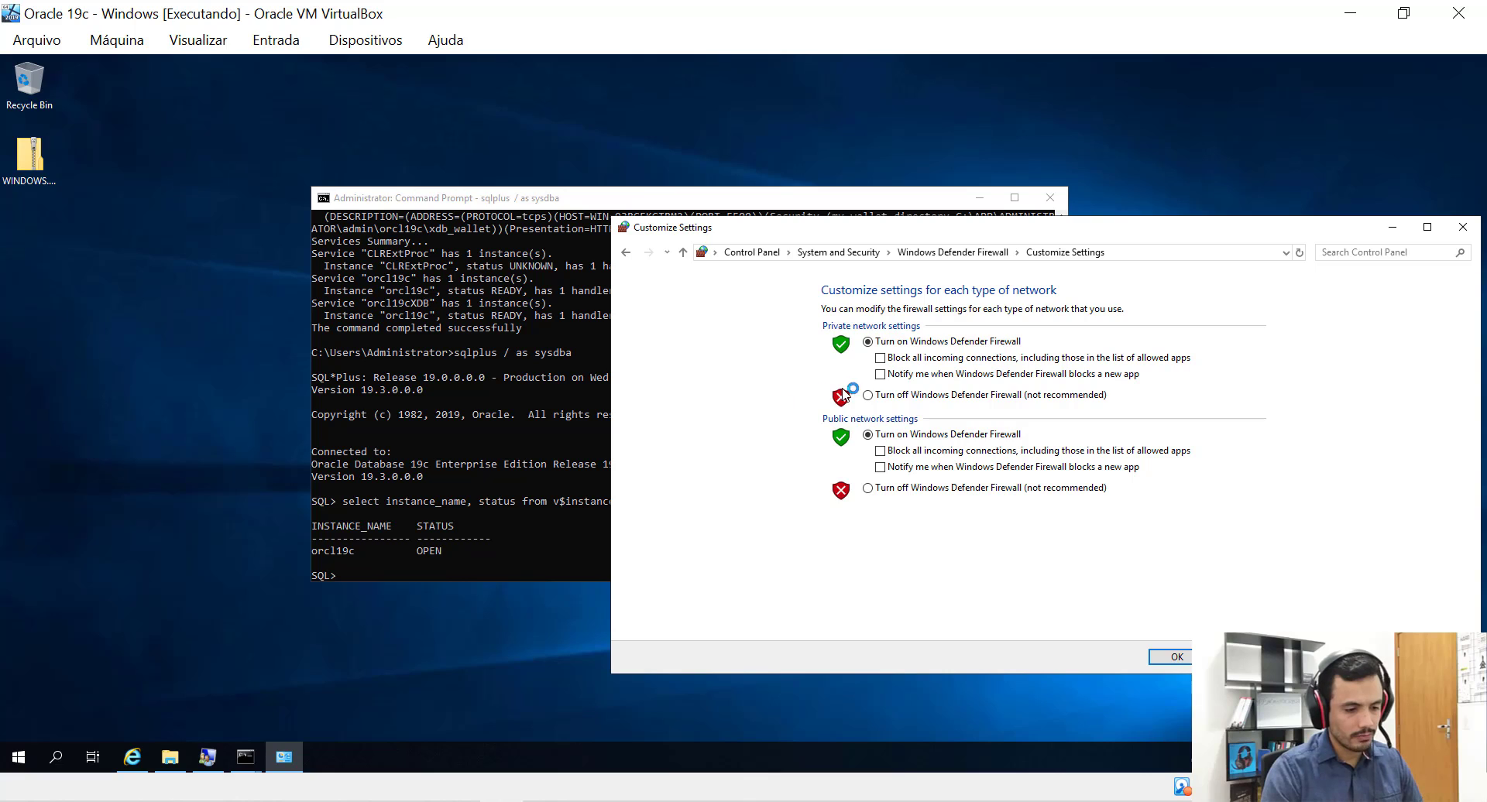
click(868, 395)
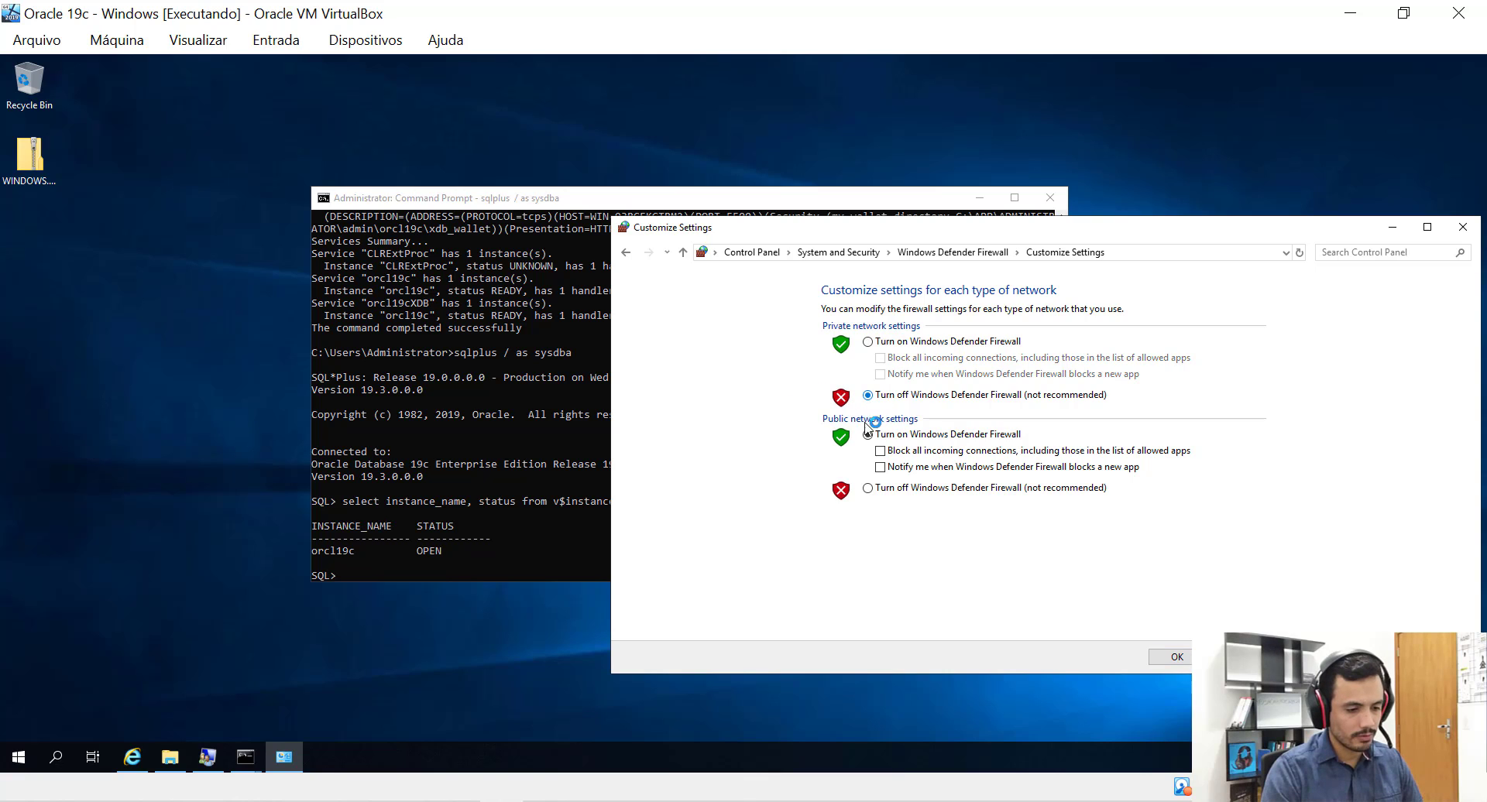
click(867, 488)
click(1171, 657)
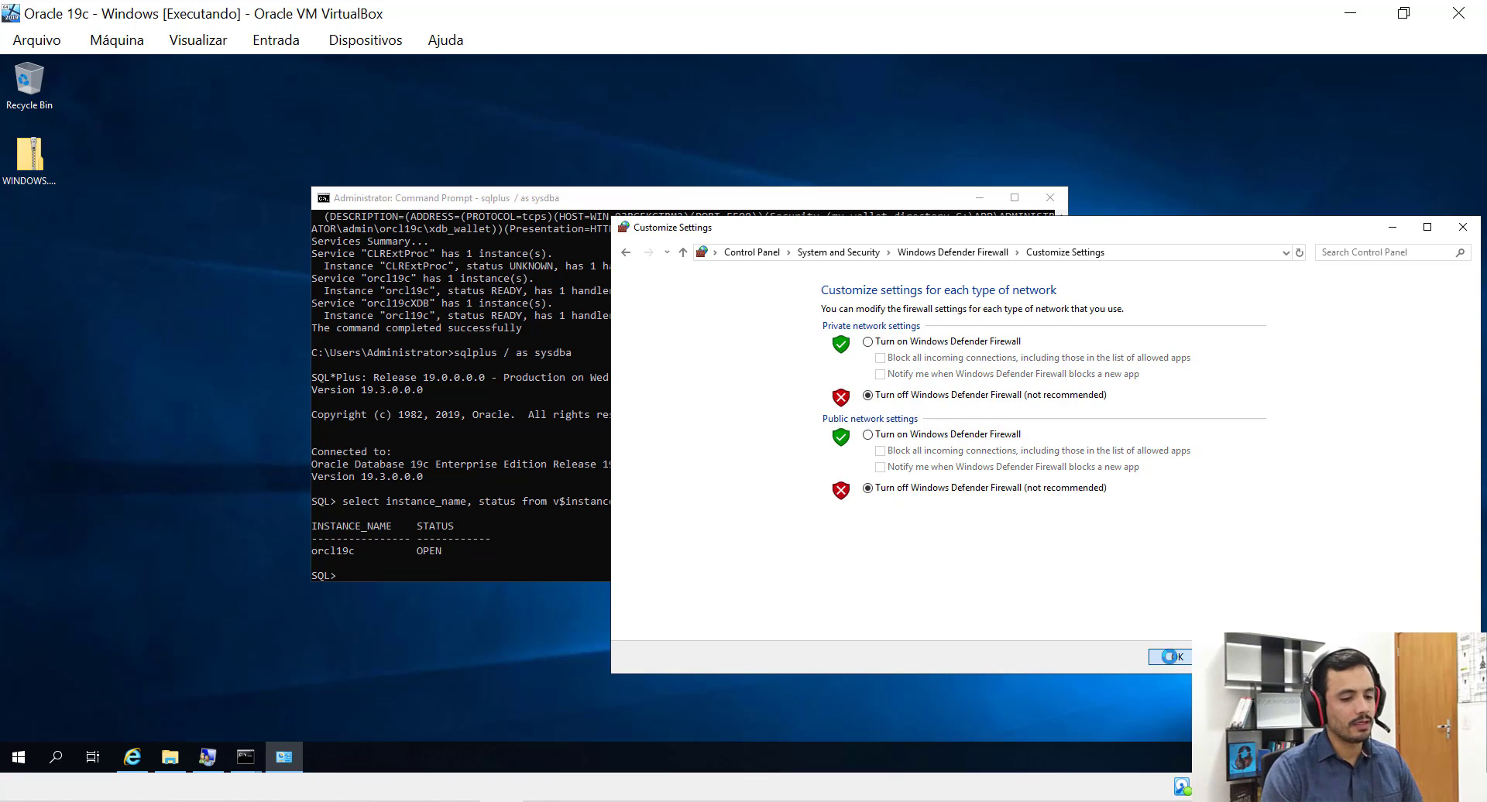
click(1463, 227)
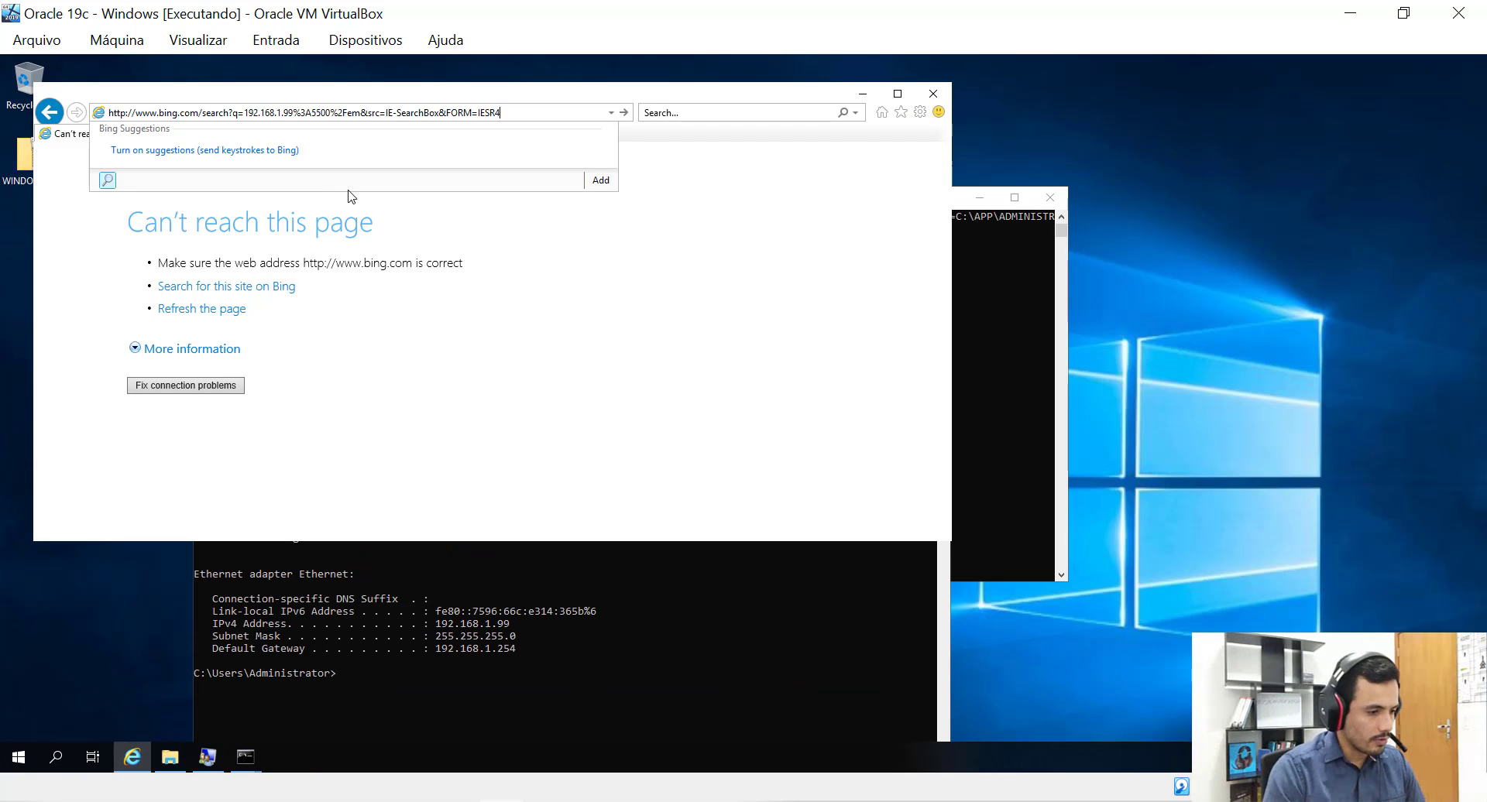
key(BackSpace)
key(BackSpace)
key(BackSpace)
key(BackSpace)
key(BackSpace)
key(BackSpace)
key(BackSpace)
key(BackSpace)
key(BackSpace)
key(BackSpace)
key(BackSpace)
key(BackSpace)
key(BackSpace)
key(BackSpace)
key(BackSpace)
key(BackSpace)
key(BackSpace)
key(BackSpace)
key(BackSpace)
key(BackSpace)
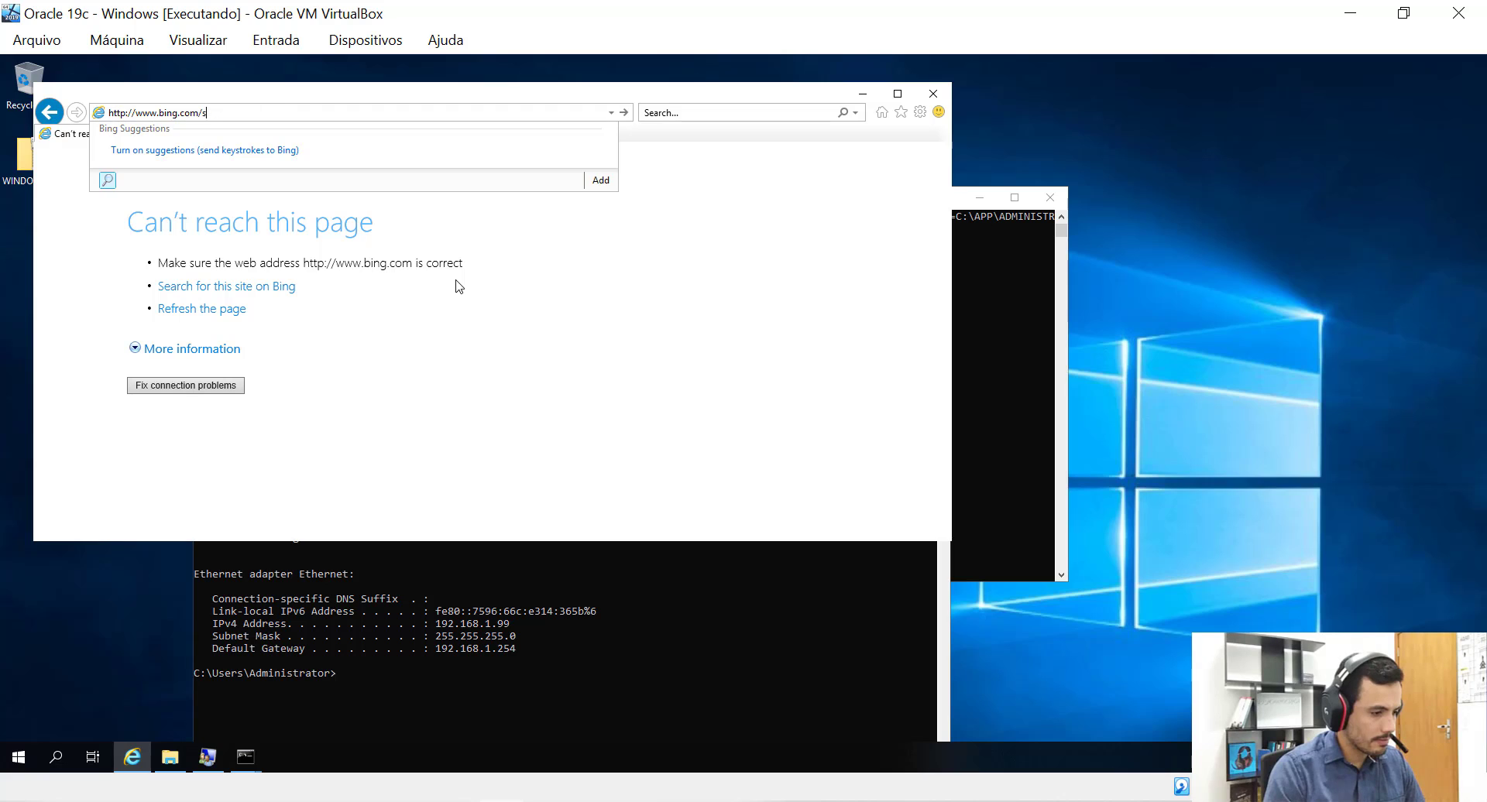
key(BackSpace)
key(BackSpace)
key(BackSpace)
key(BackSpace)
key(BackSpace)
key(BackSpace)
key(BackSpace)
key(BackSpace)
key(BackSpace)
key(BackSpace)
key(BackSpace)
key(BackSpace)
key(BackSpace)
key(BackSpace)
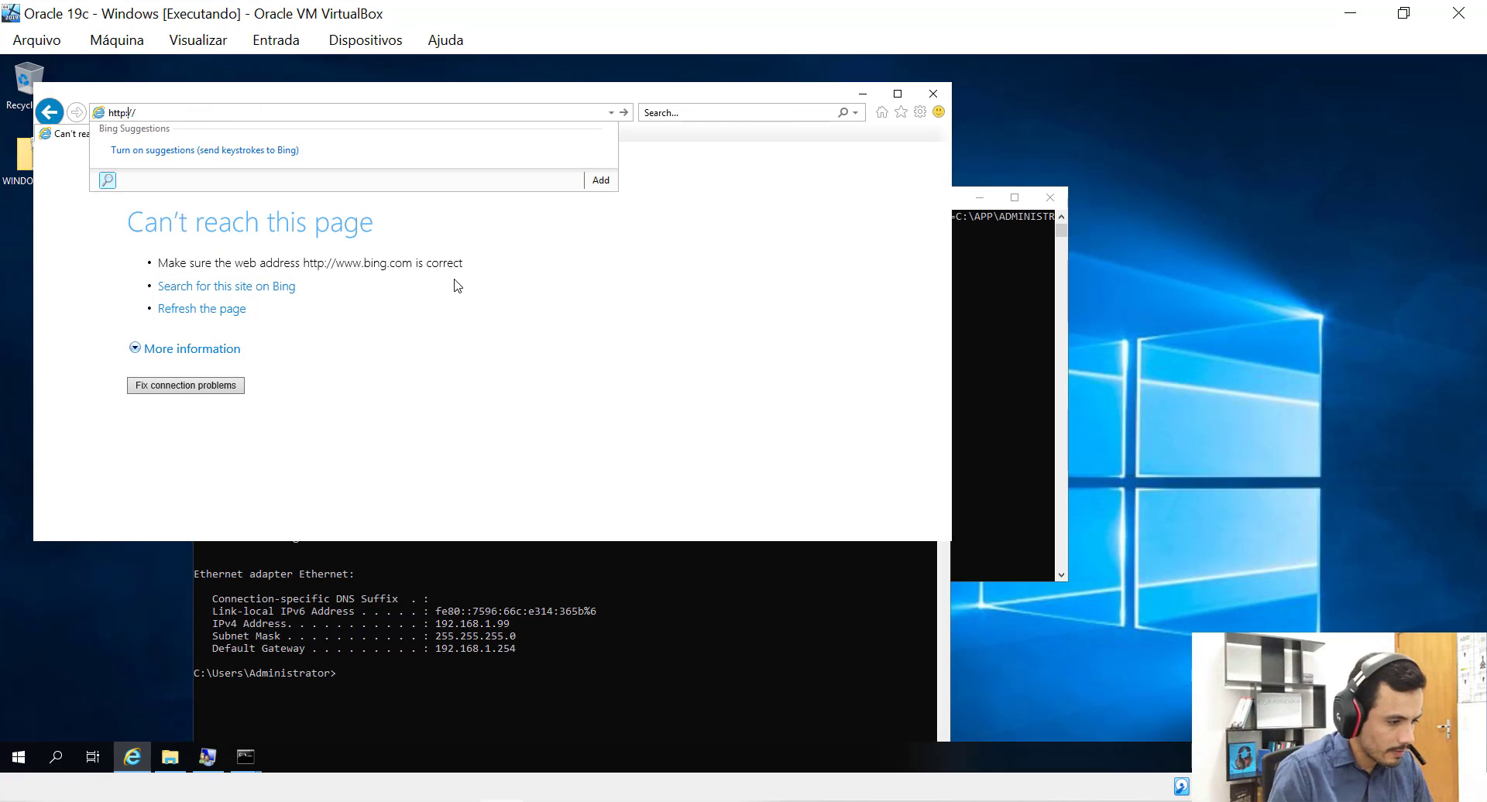
text(s://)
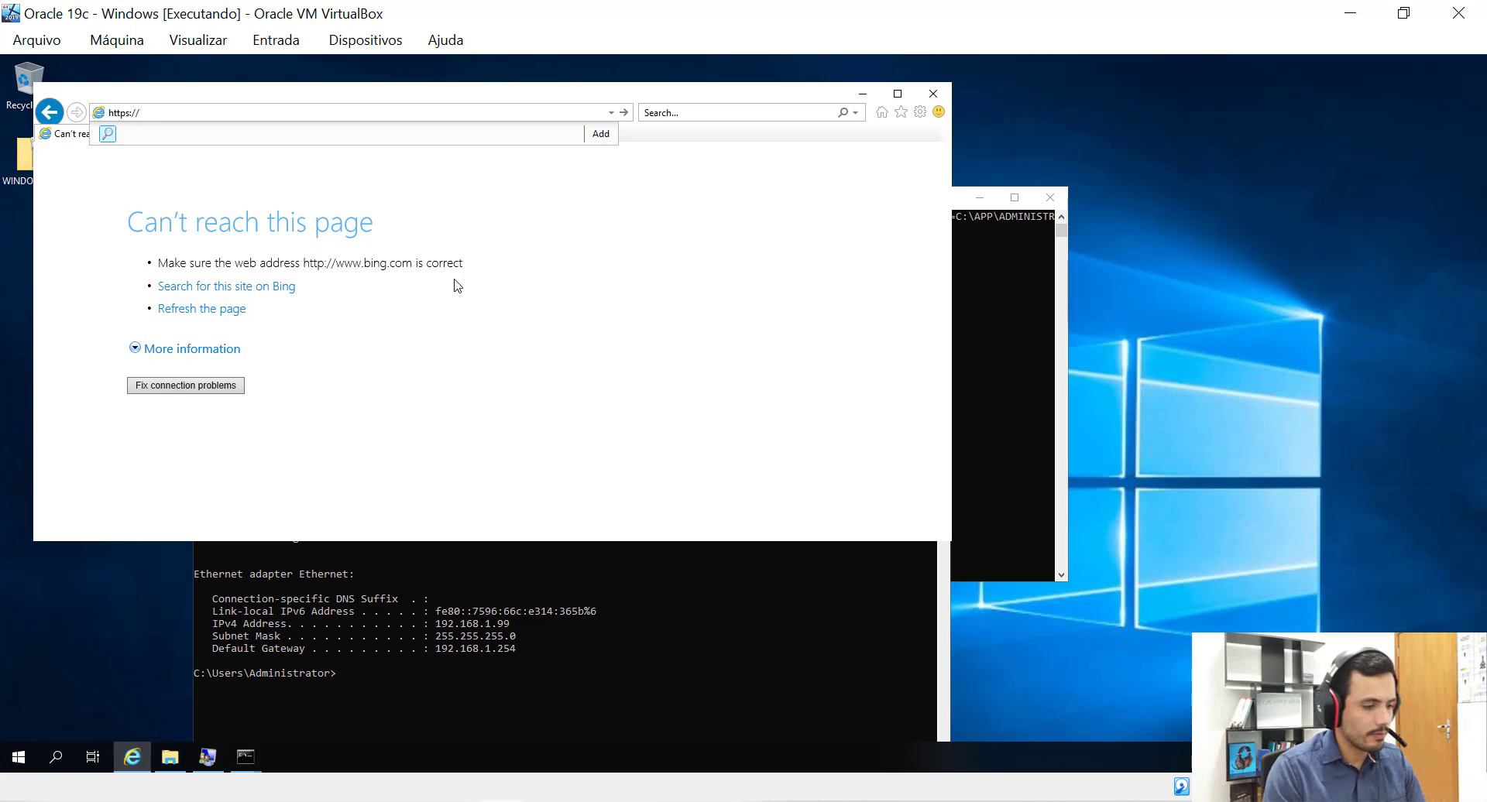
text(192.168)
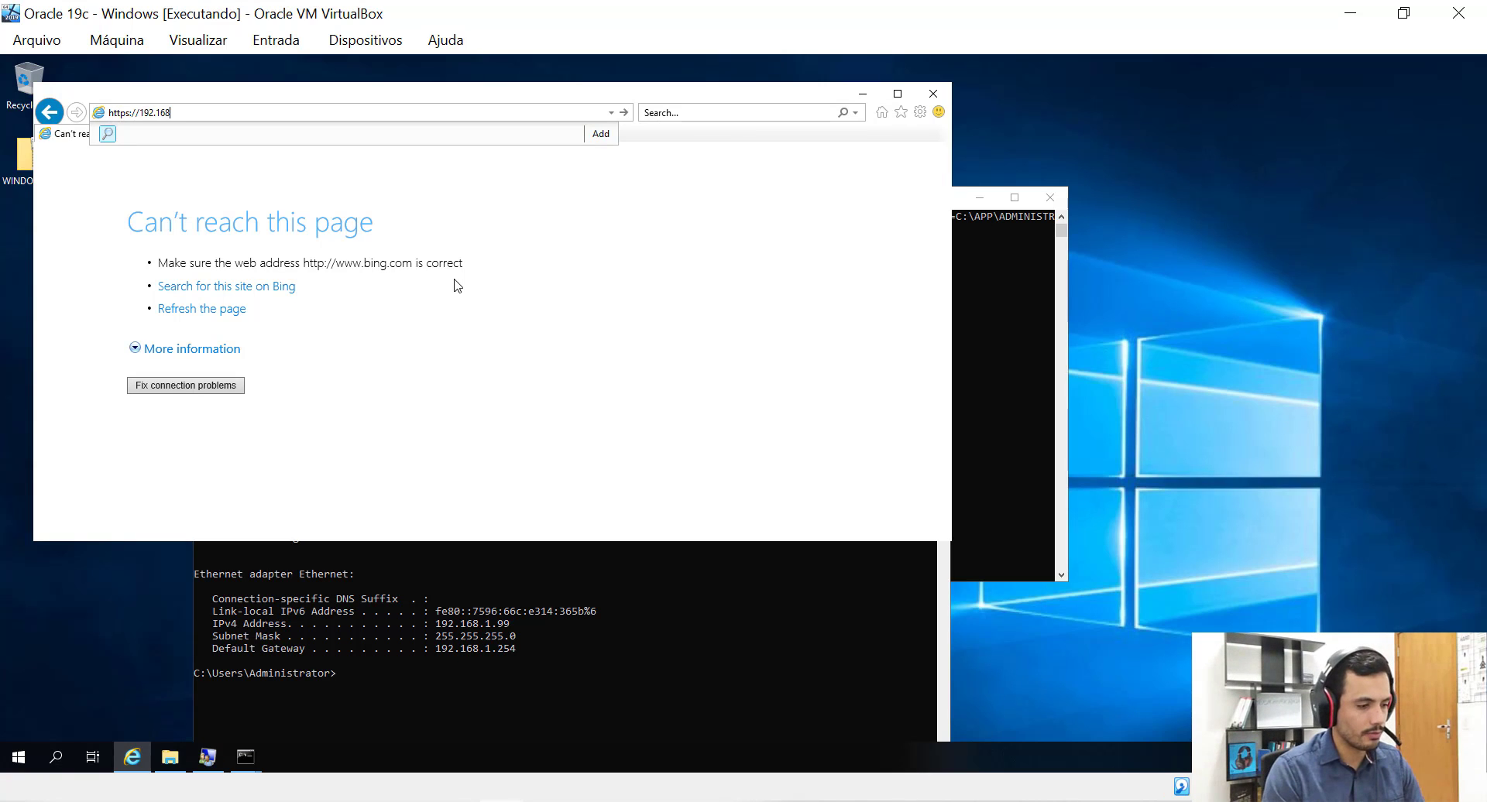
text(.1.99)
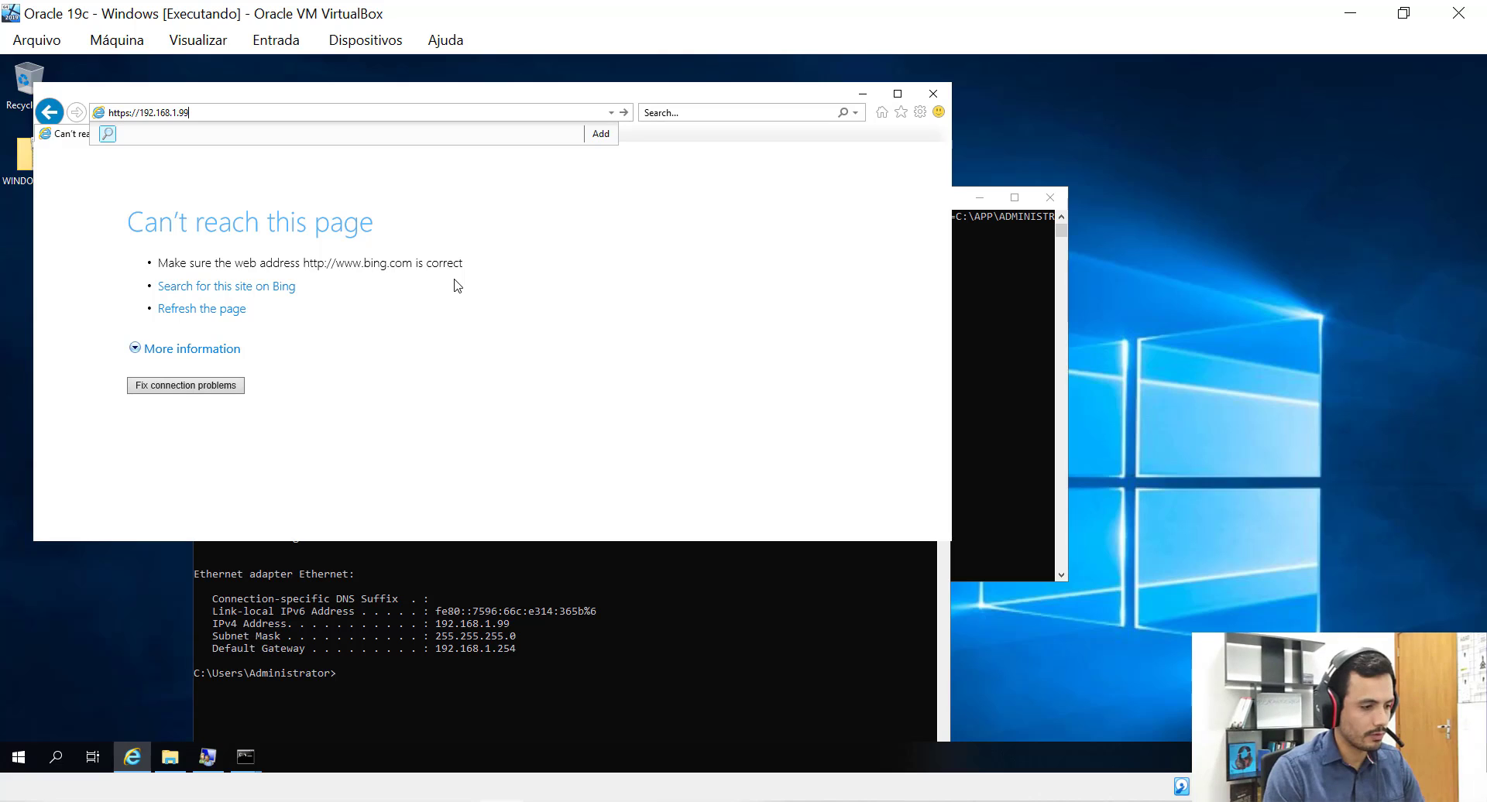
text(:5500)
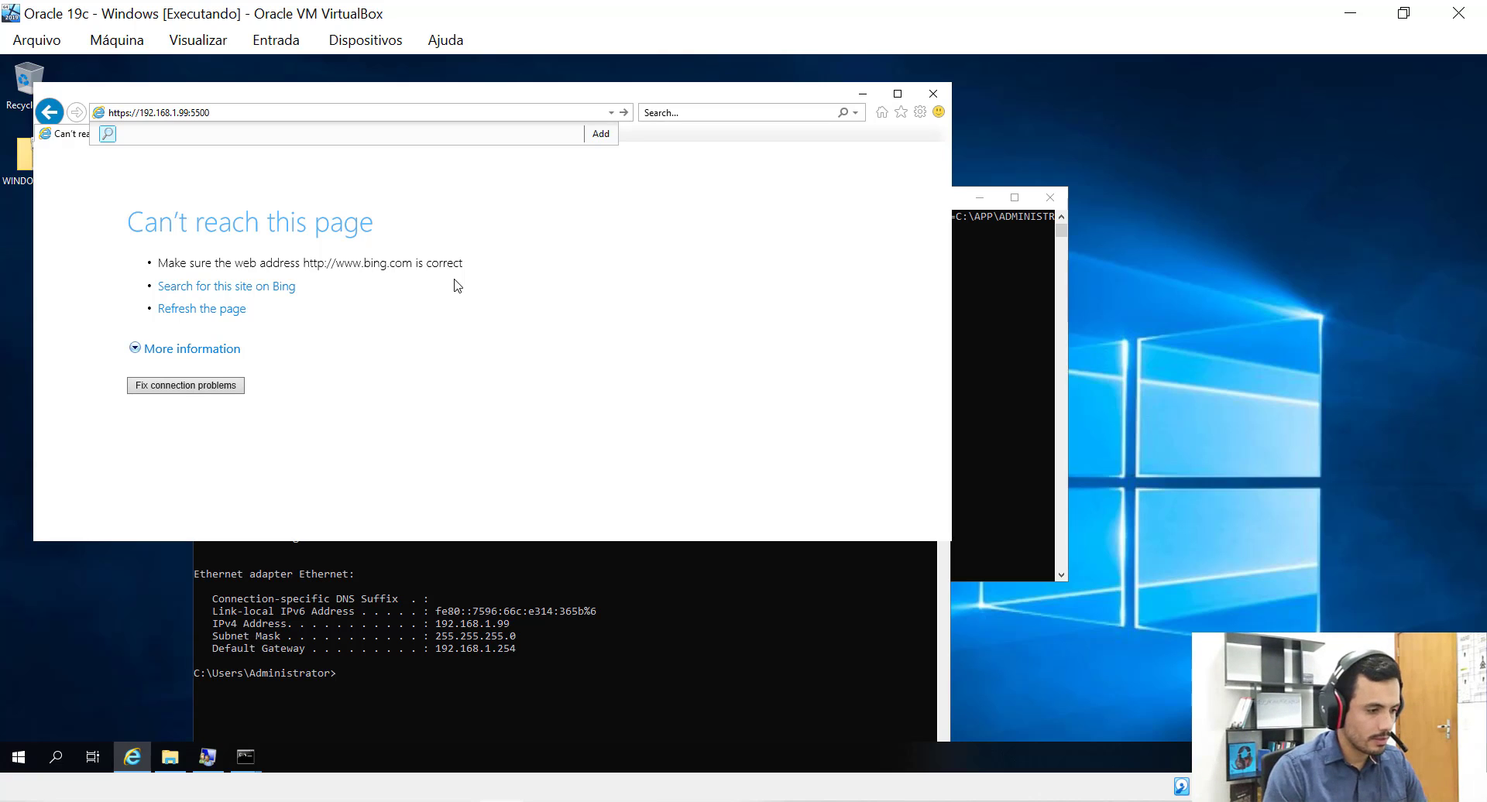
key(BackSpace)
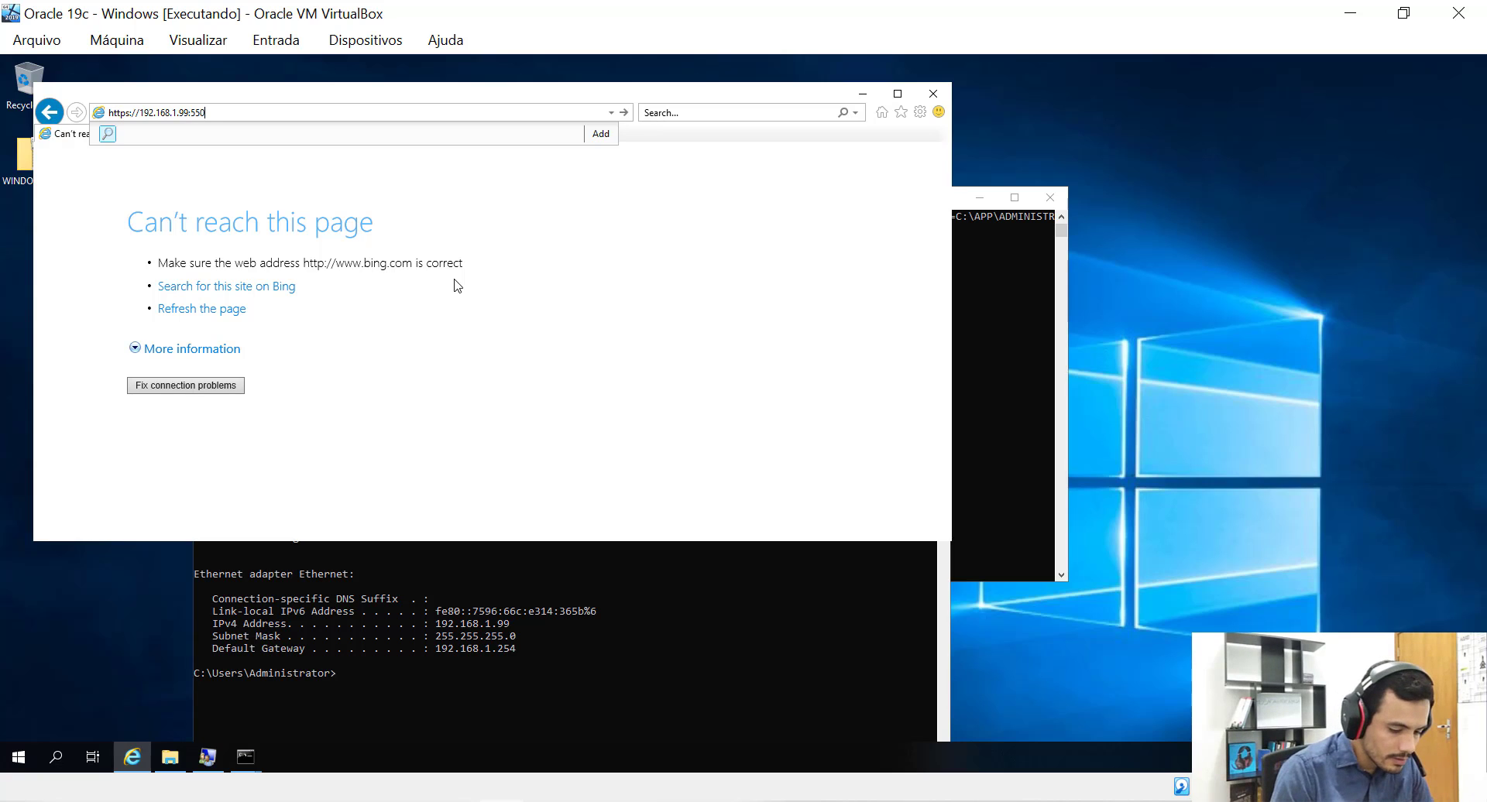
key(Return)
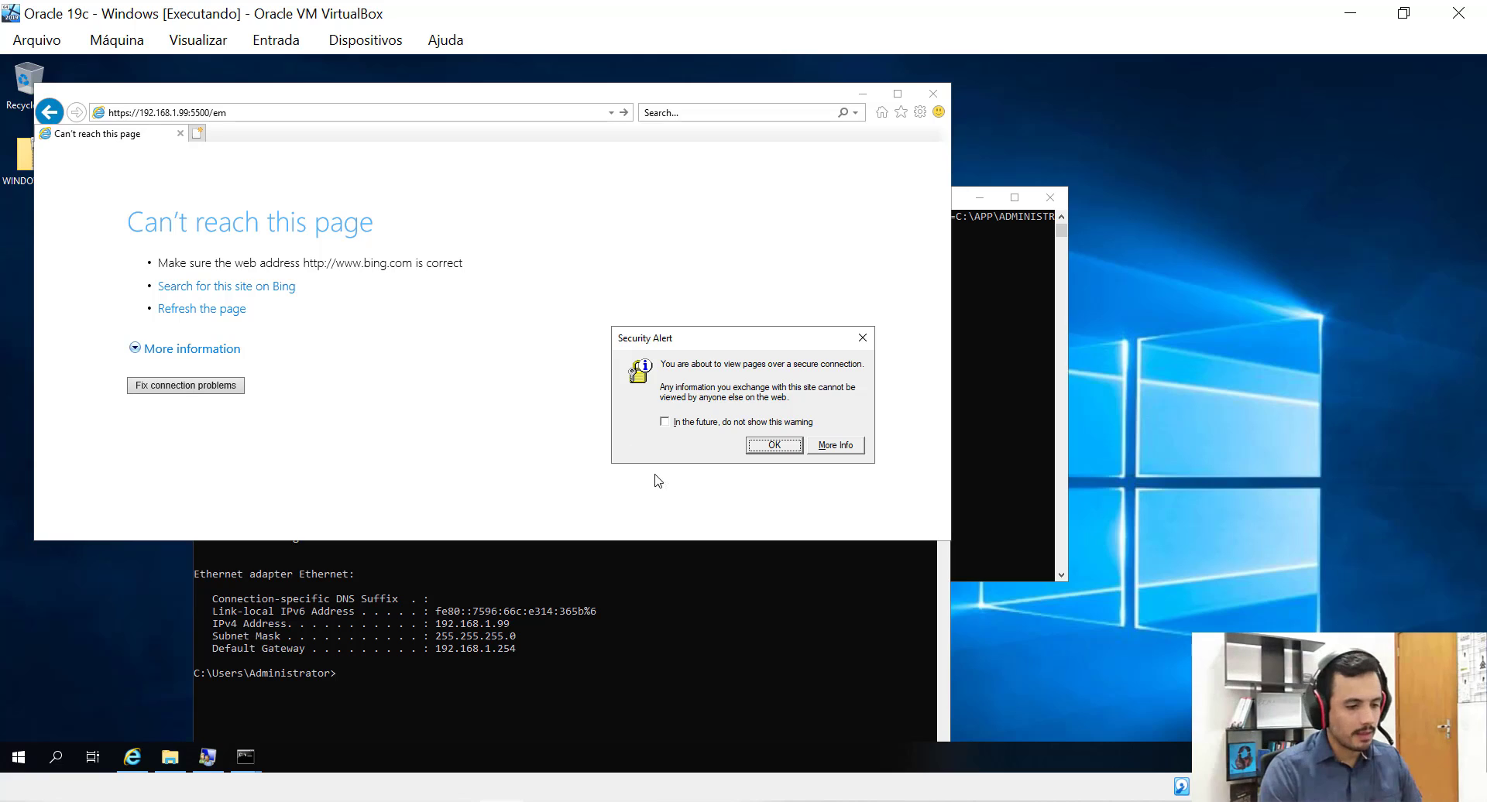
Acknowledge the secure connection alerts and continue past the certificate warning to the webpage.
click(763, 446)
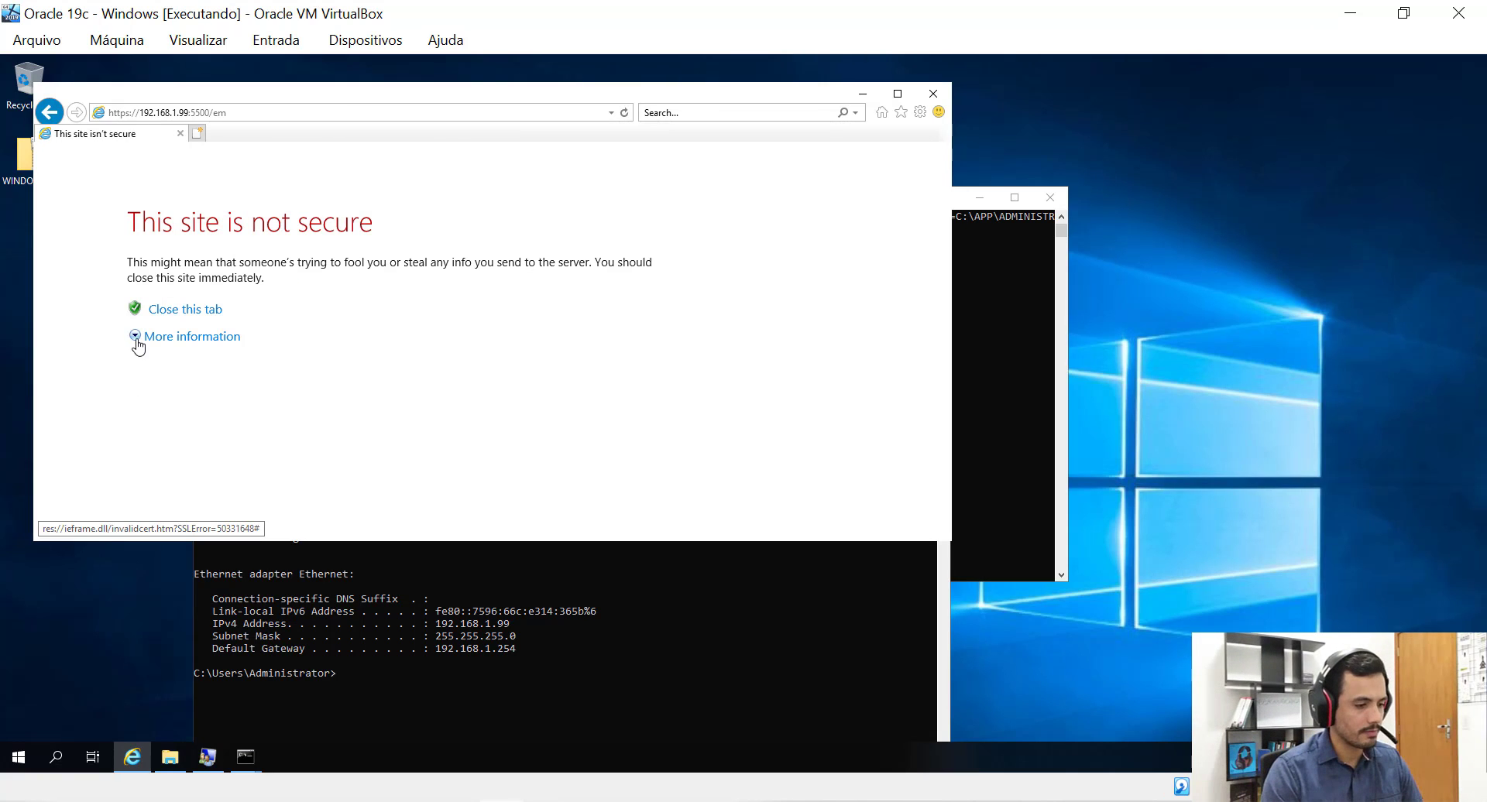
click(136, 336)
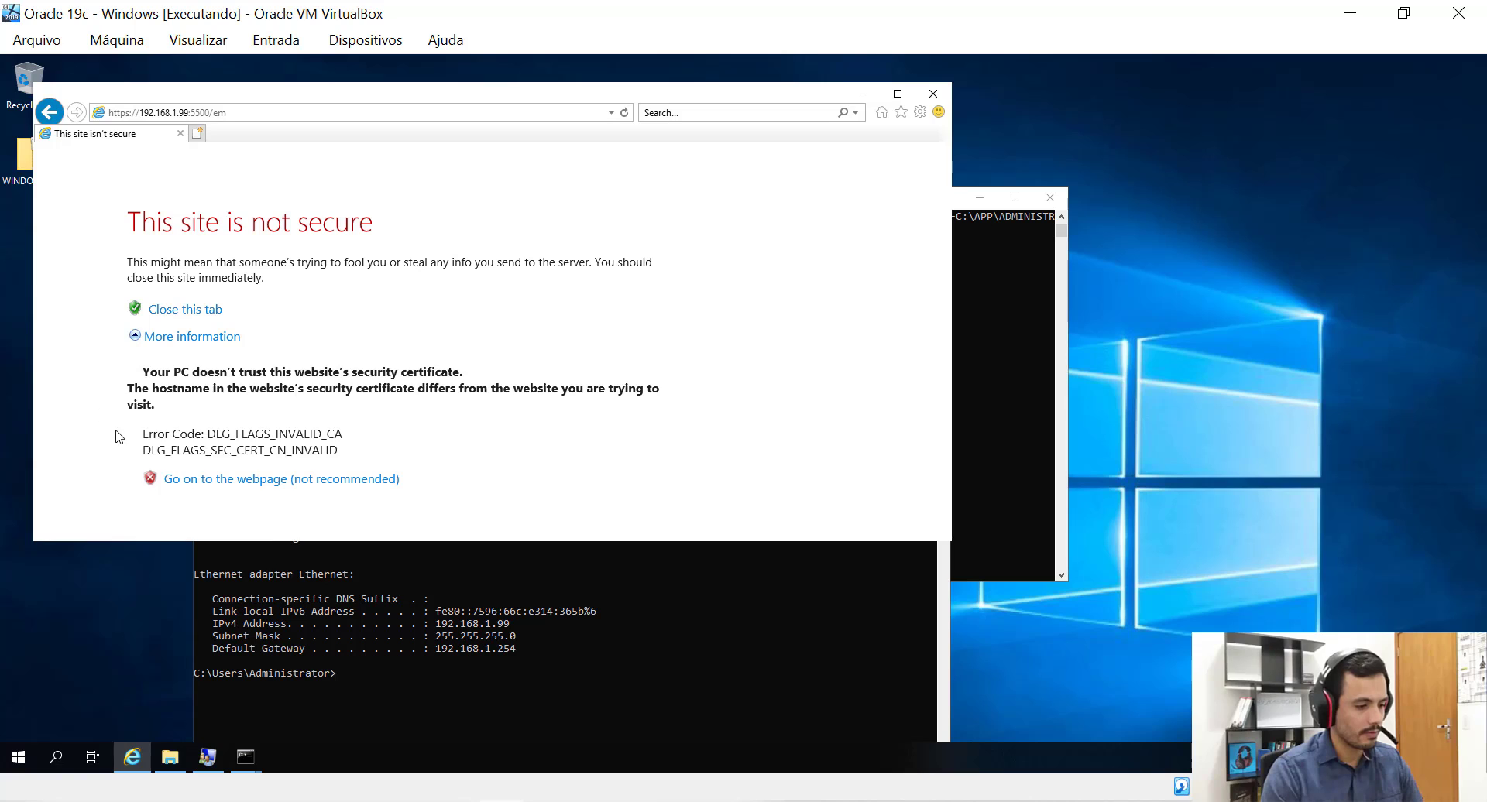
click(204, 480)
click(759, 445)
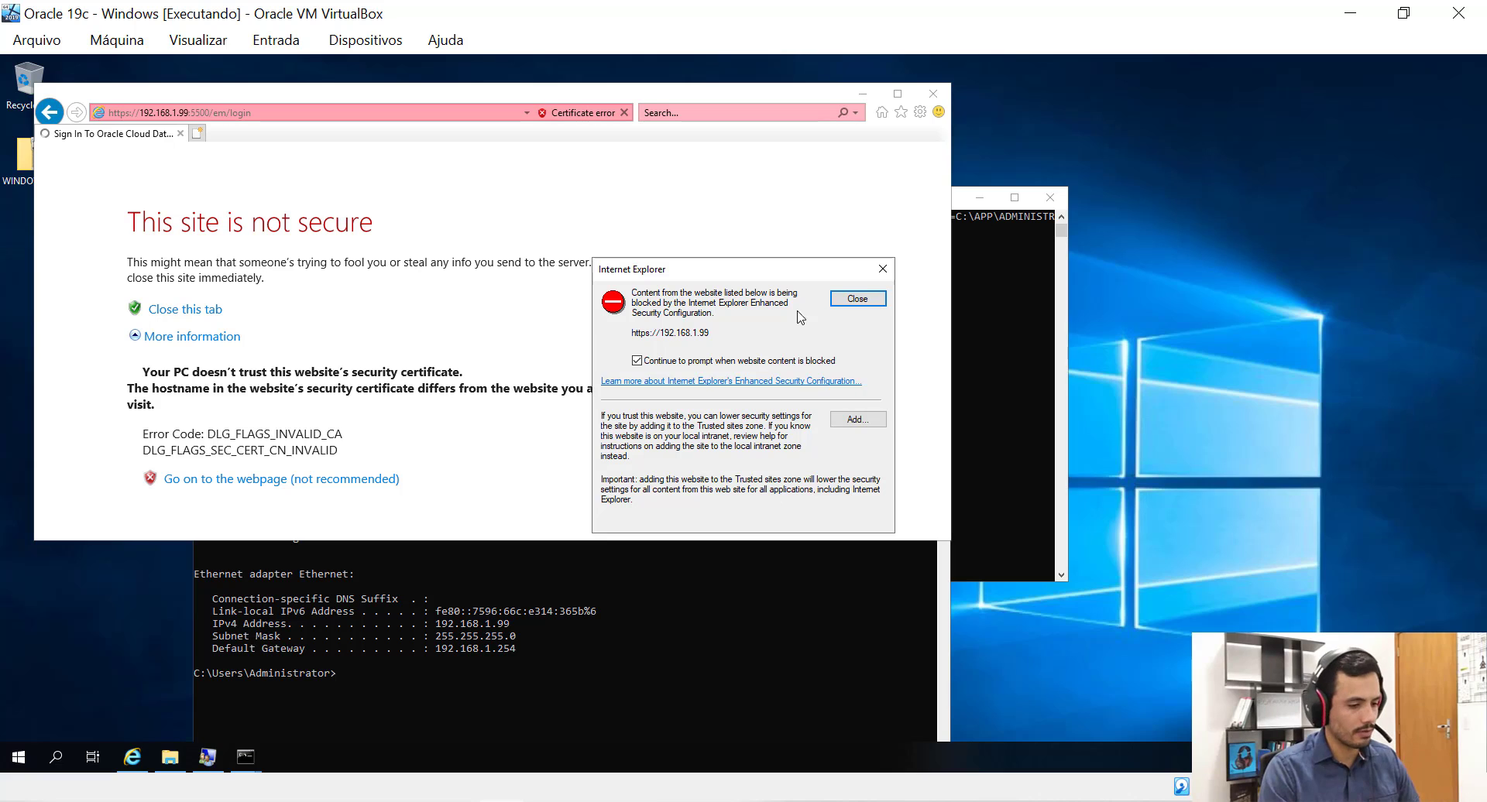
click(846, 422)
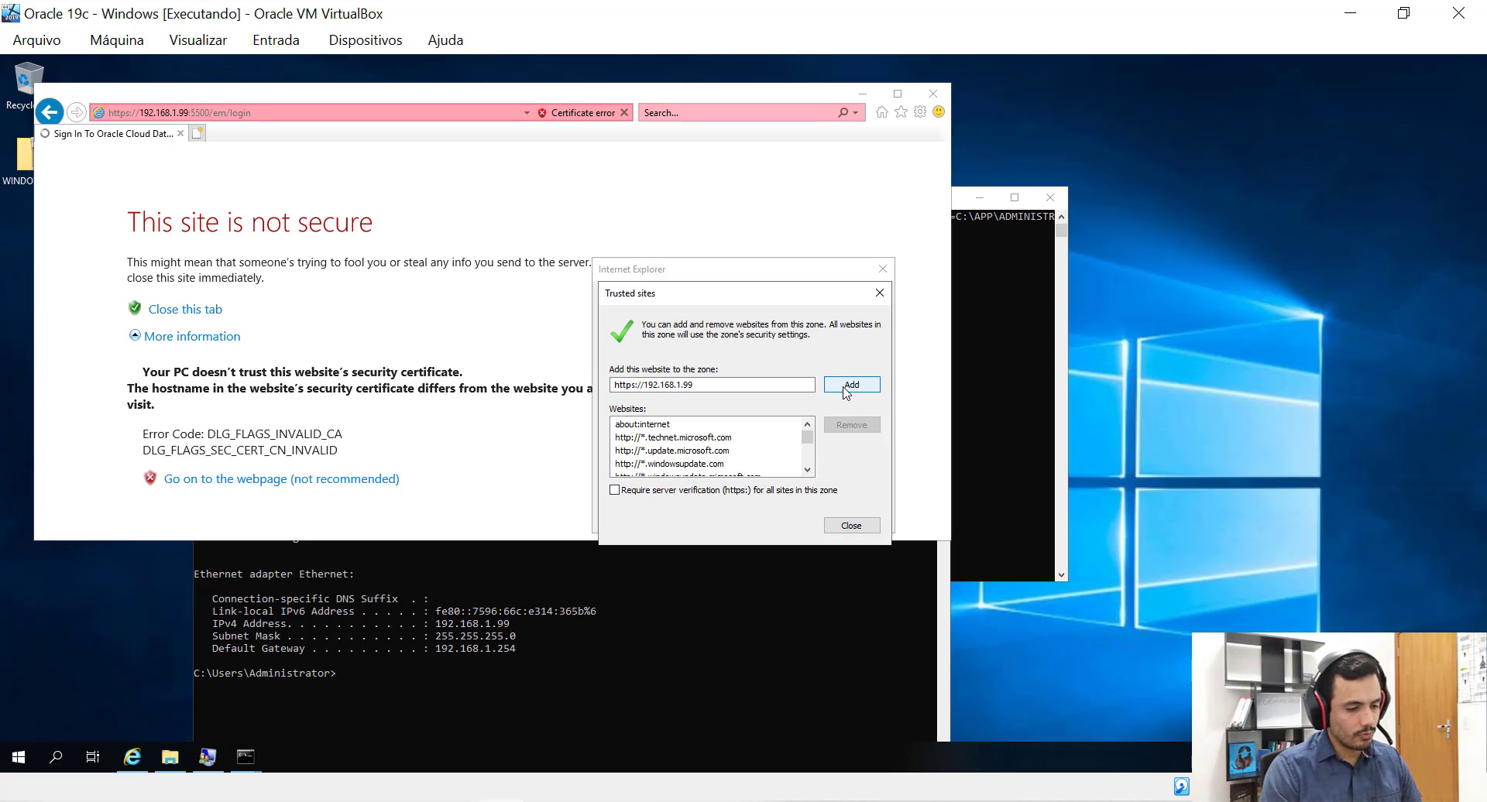
click(847, 386)
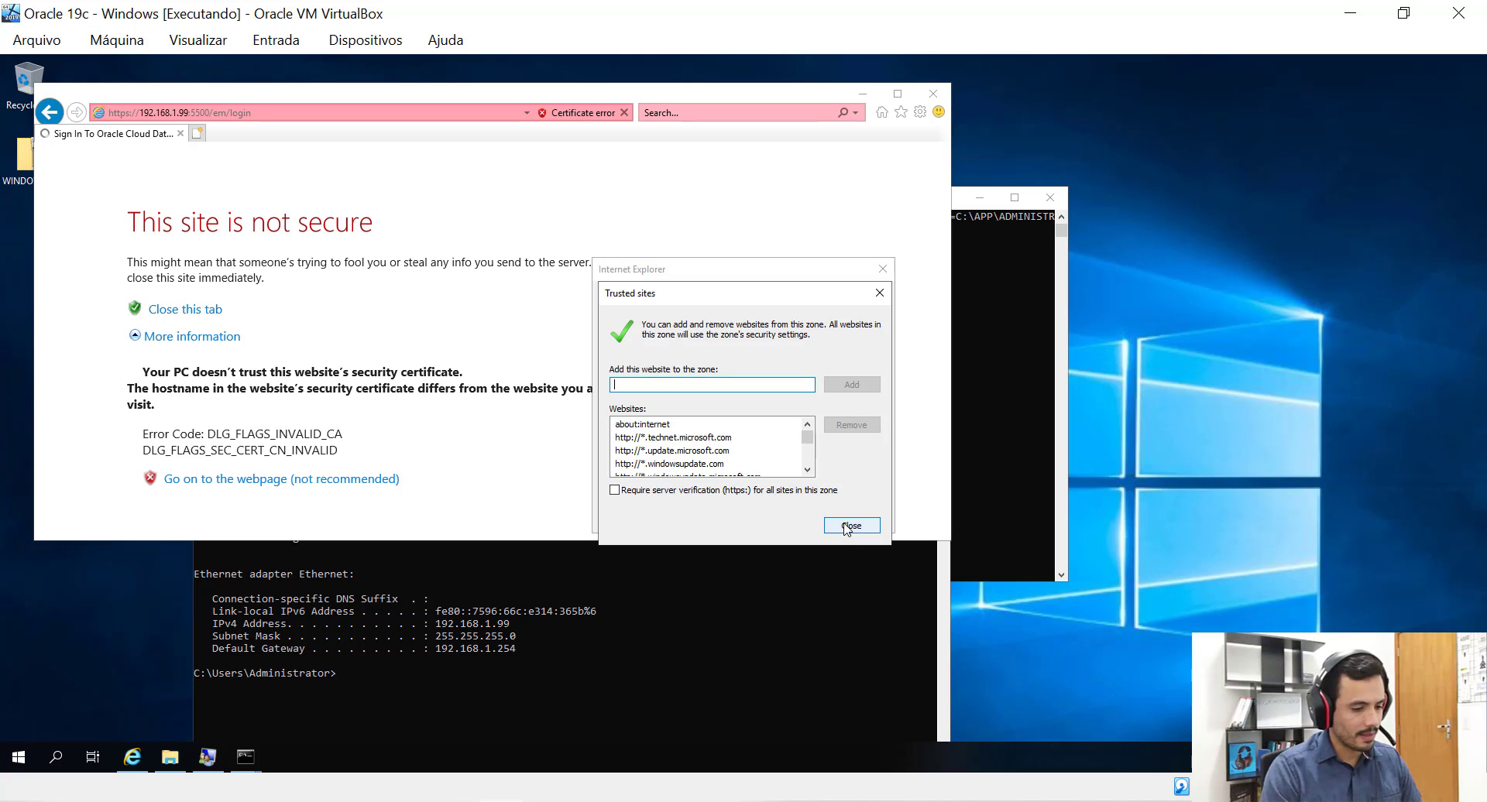
click(847, 526)
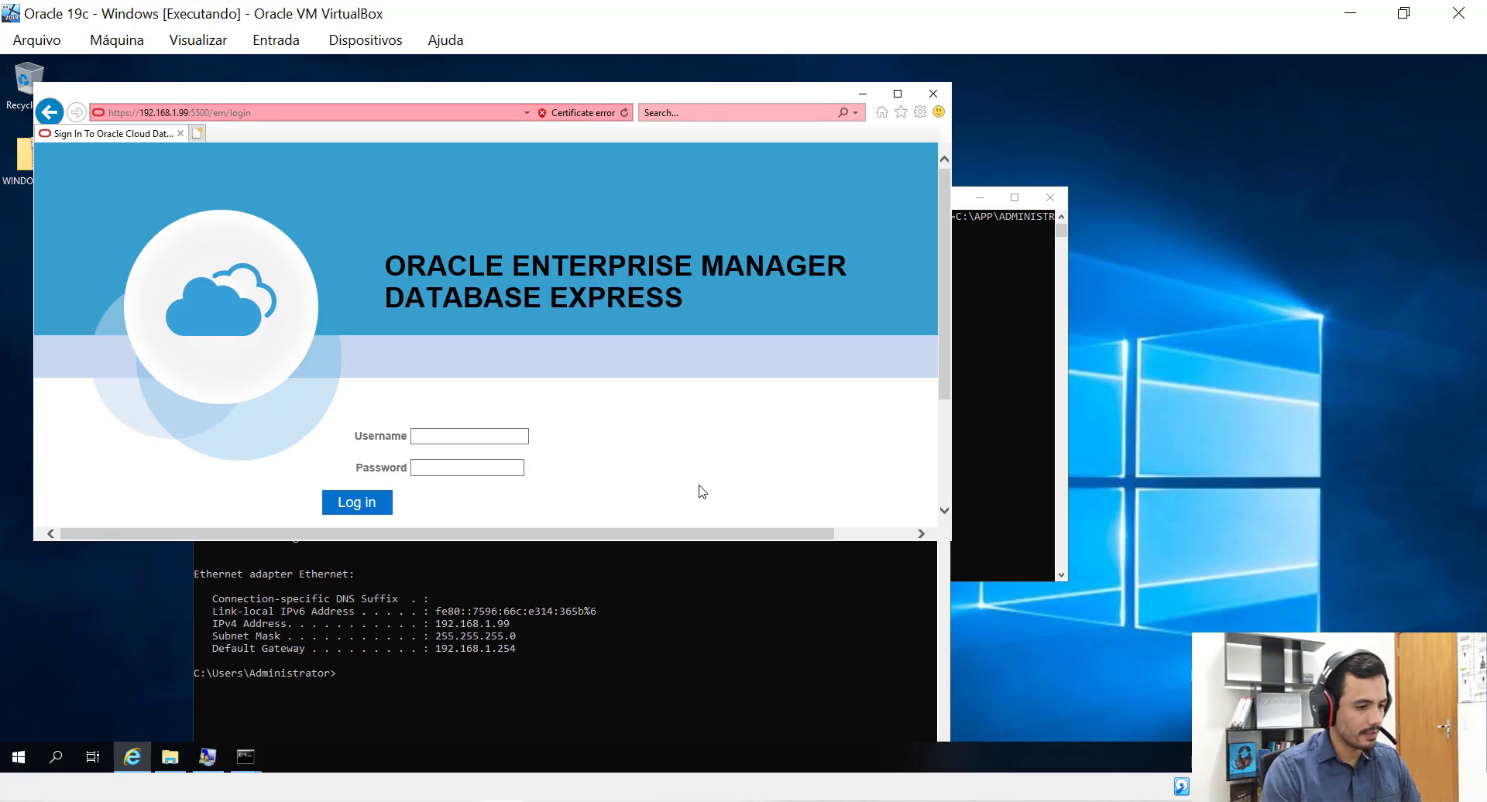
Maximize the browser and log in to EM Express as sys with the account password.
click(897, 94)
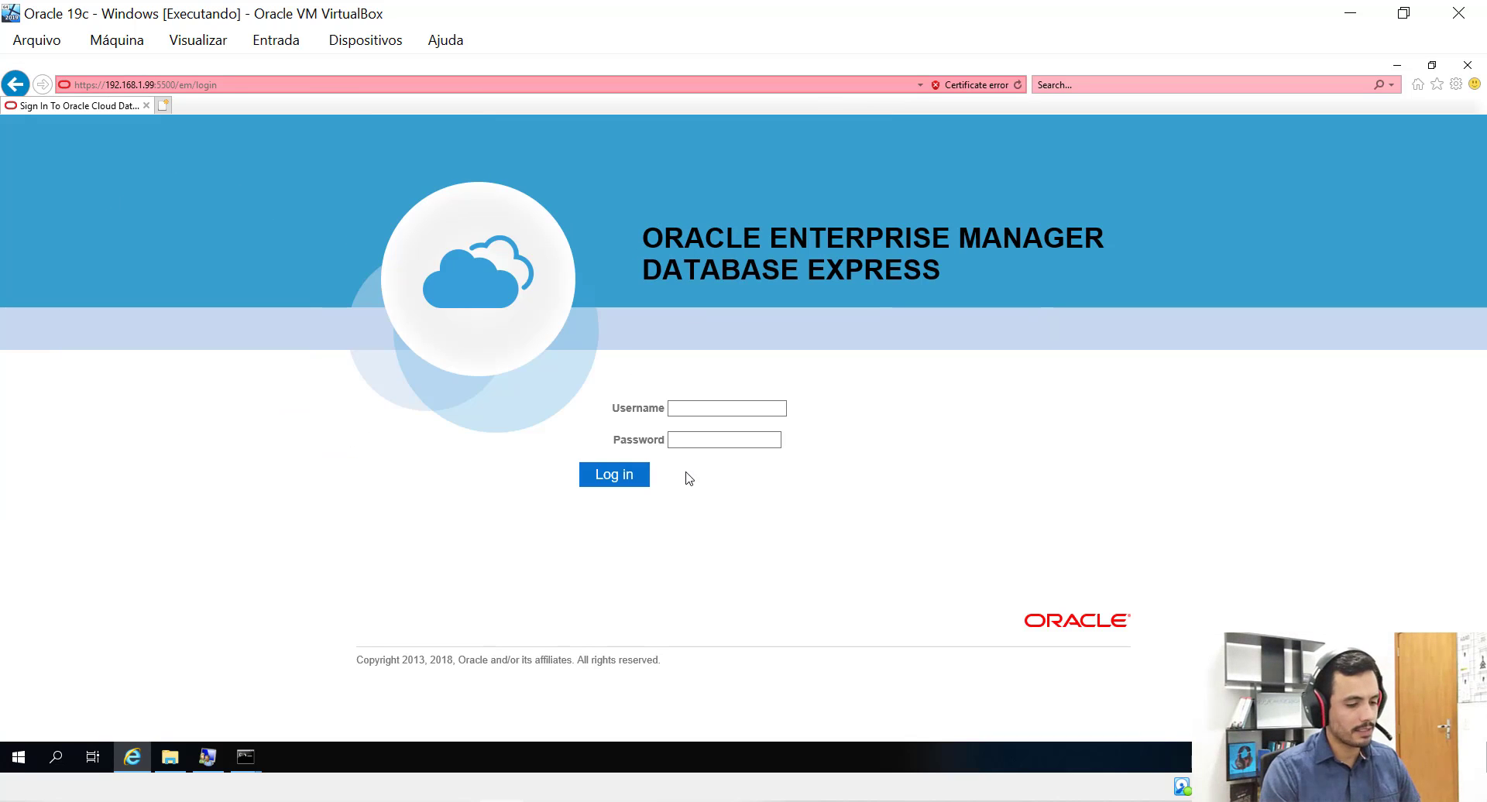
click(702, 410)
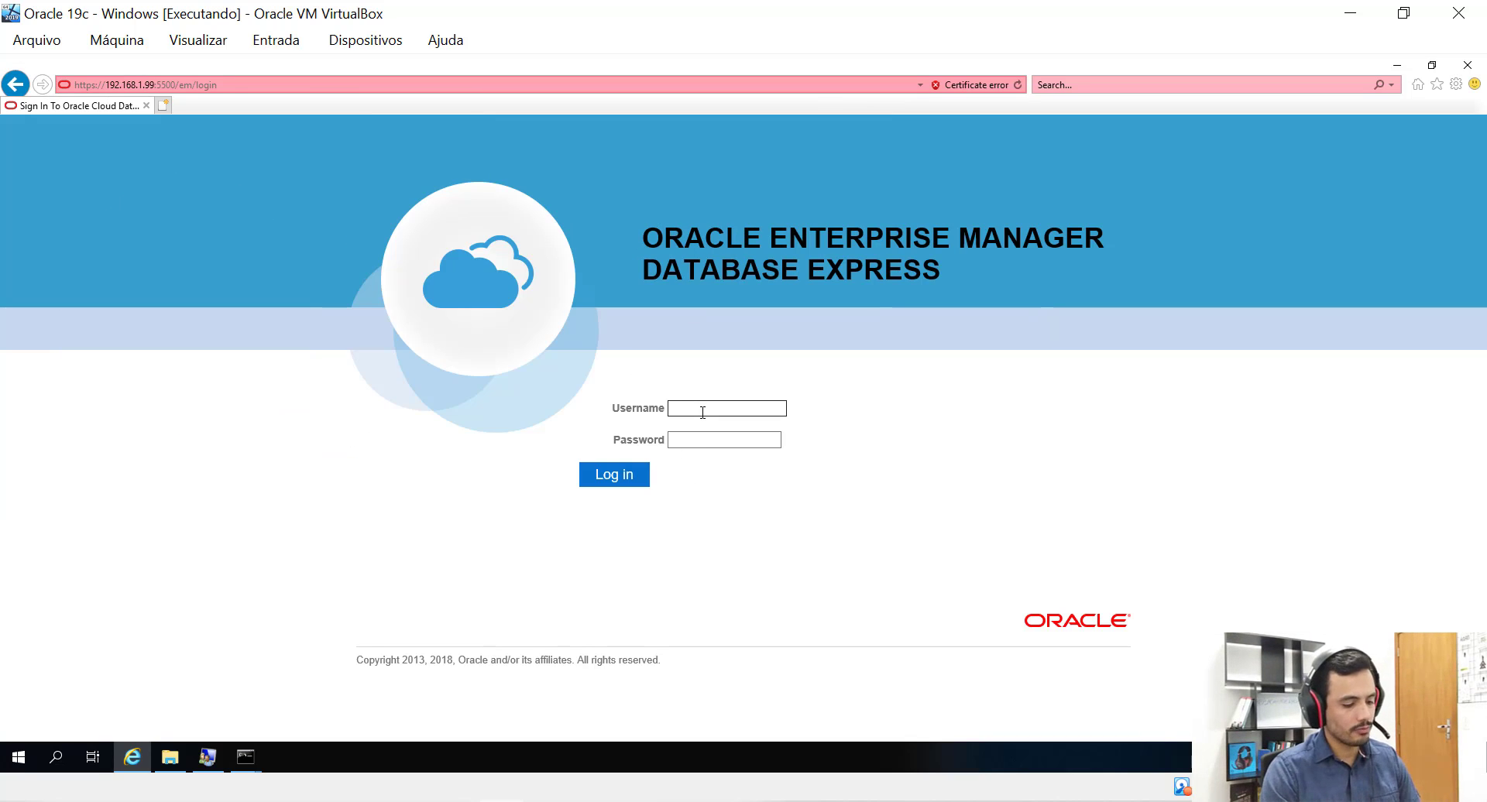
text(sys)
key(Tab)
text(•)
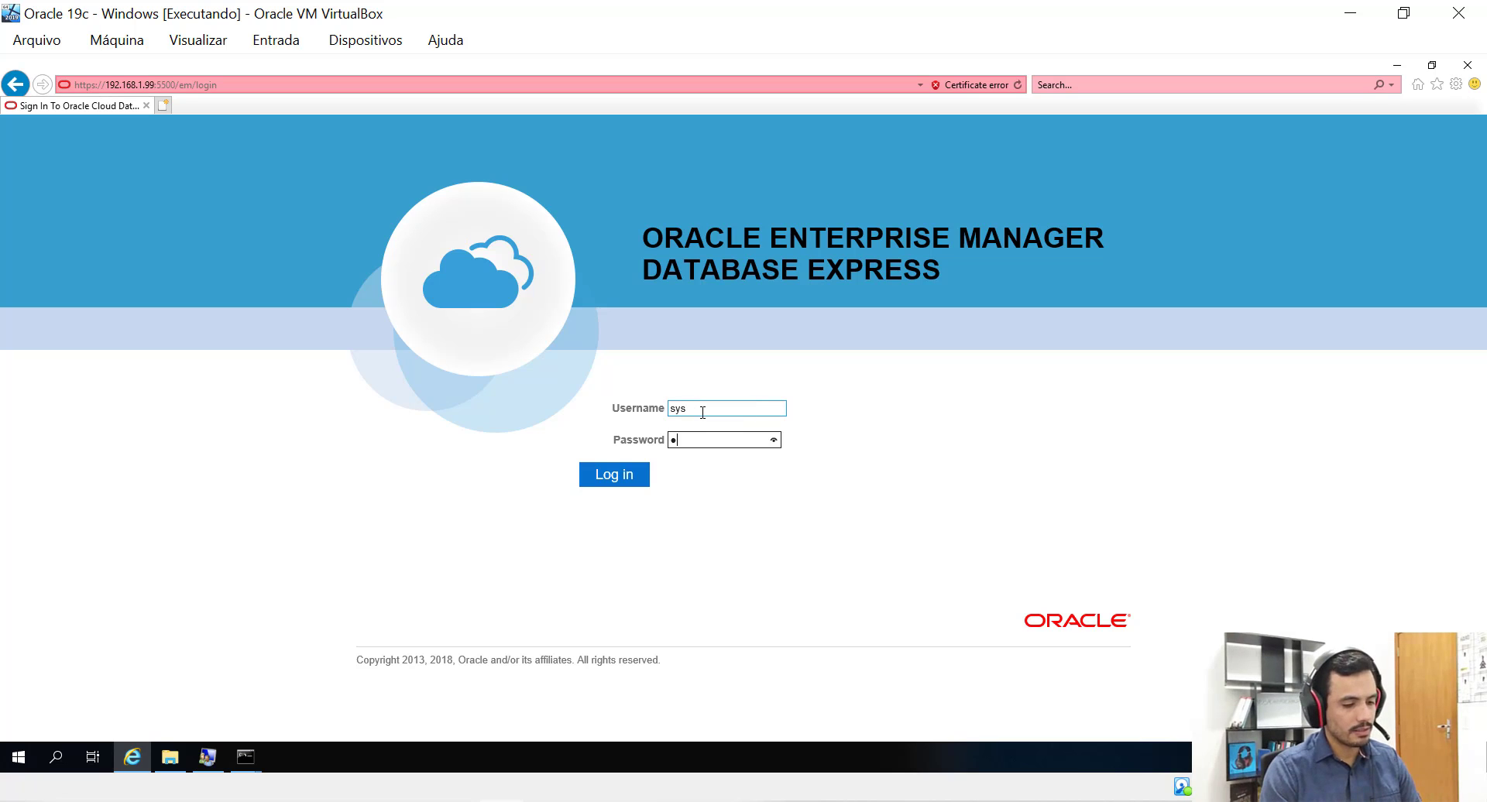
text(•••)
click(611, 475)
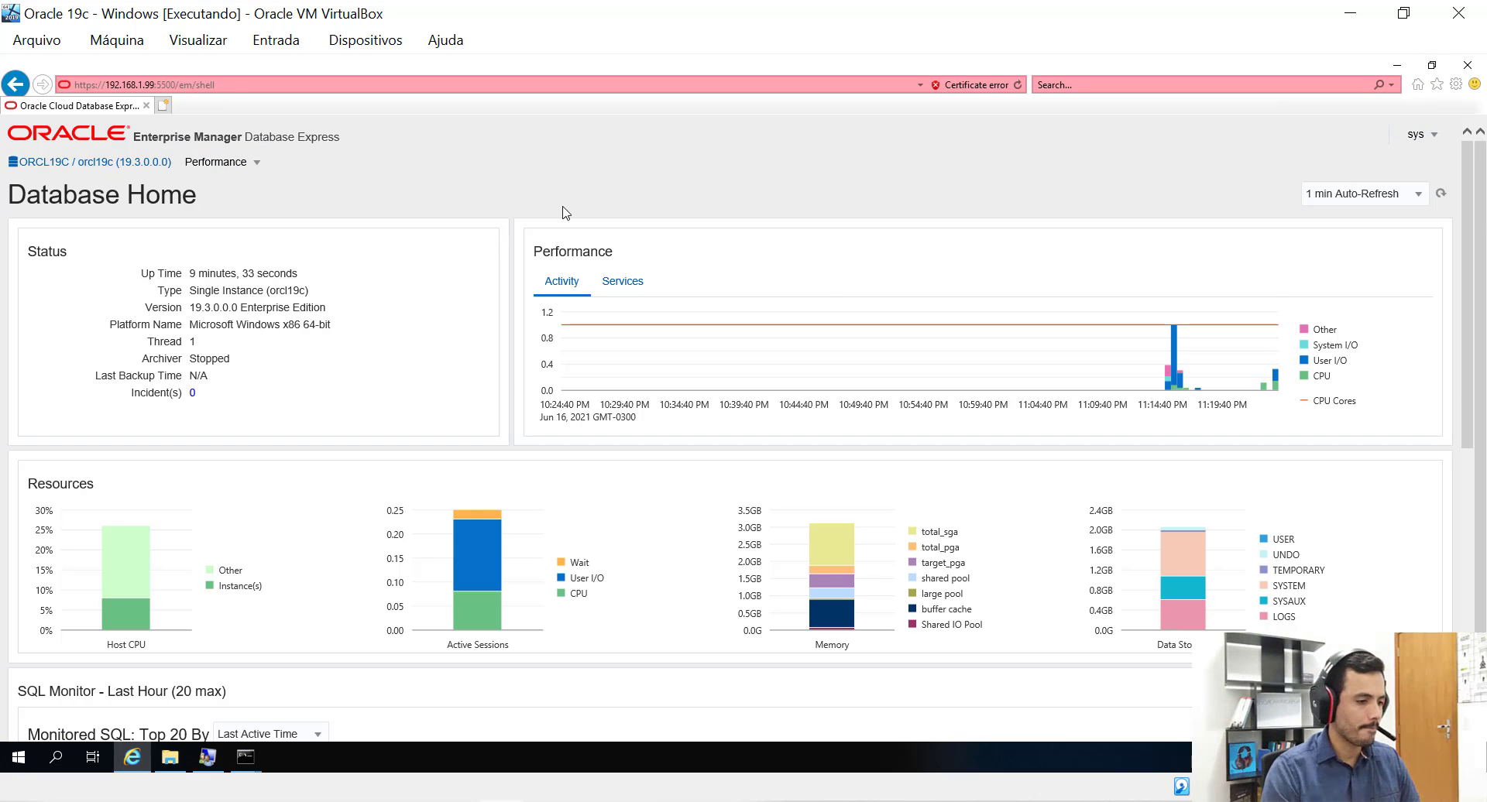
Minimize Internet Explorer plus the ipconfig and sqlplus Command Prompt windows.
click(1432, 67)
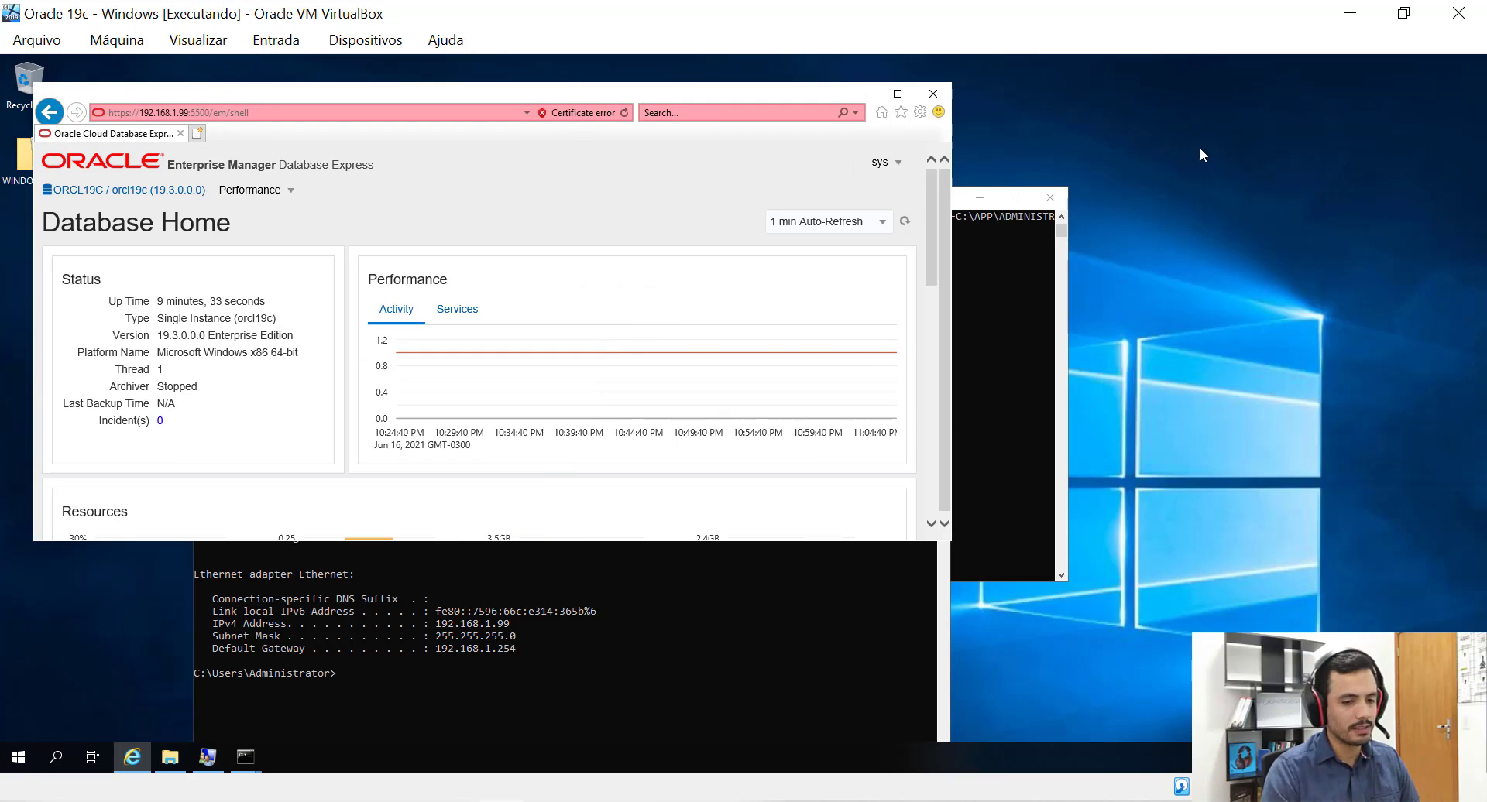
click(860, 95)
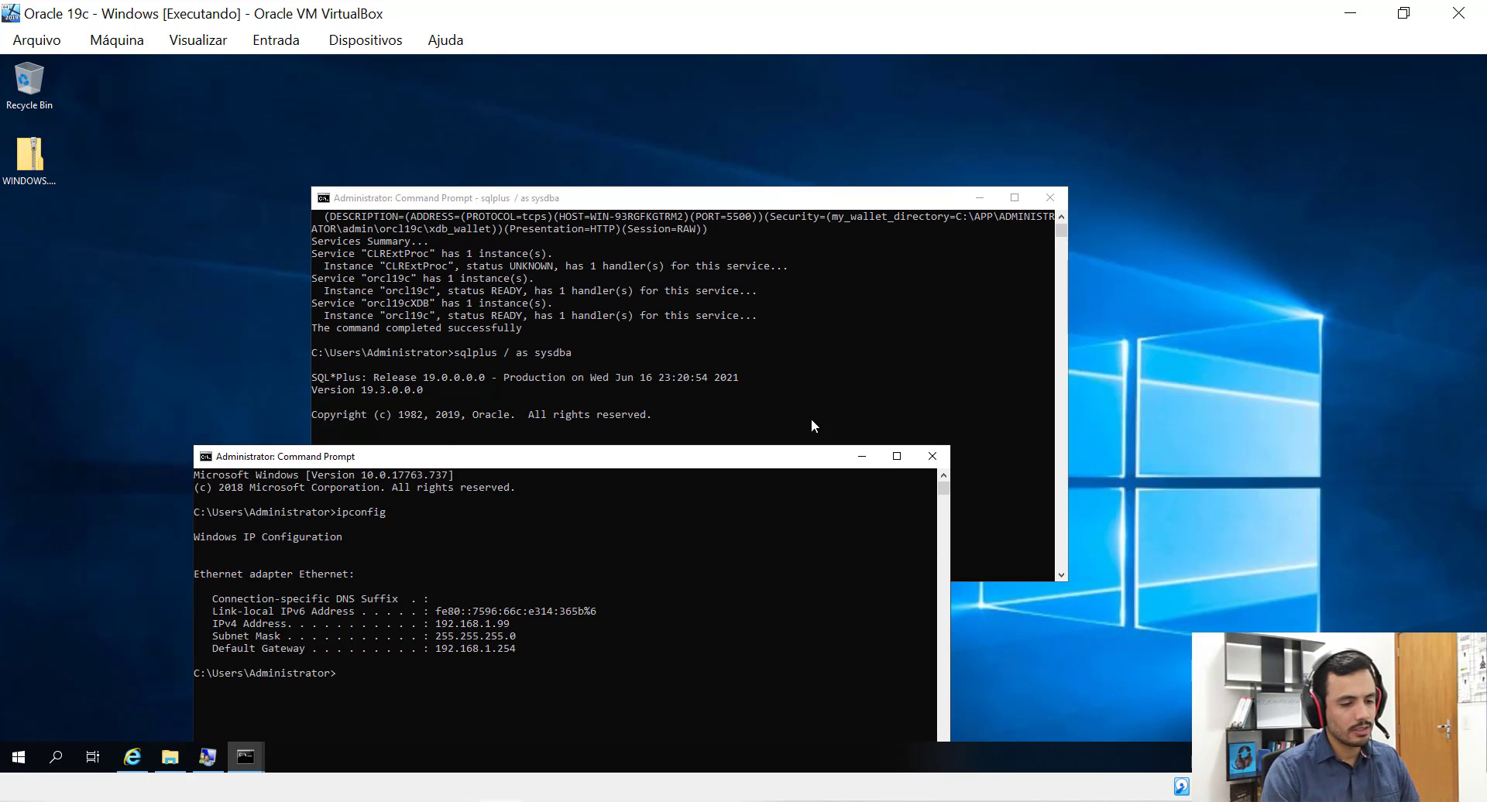
click(862, 457)
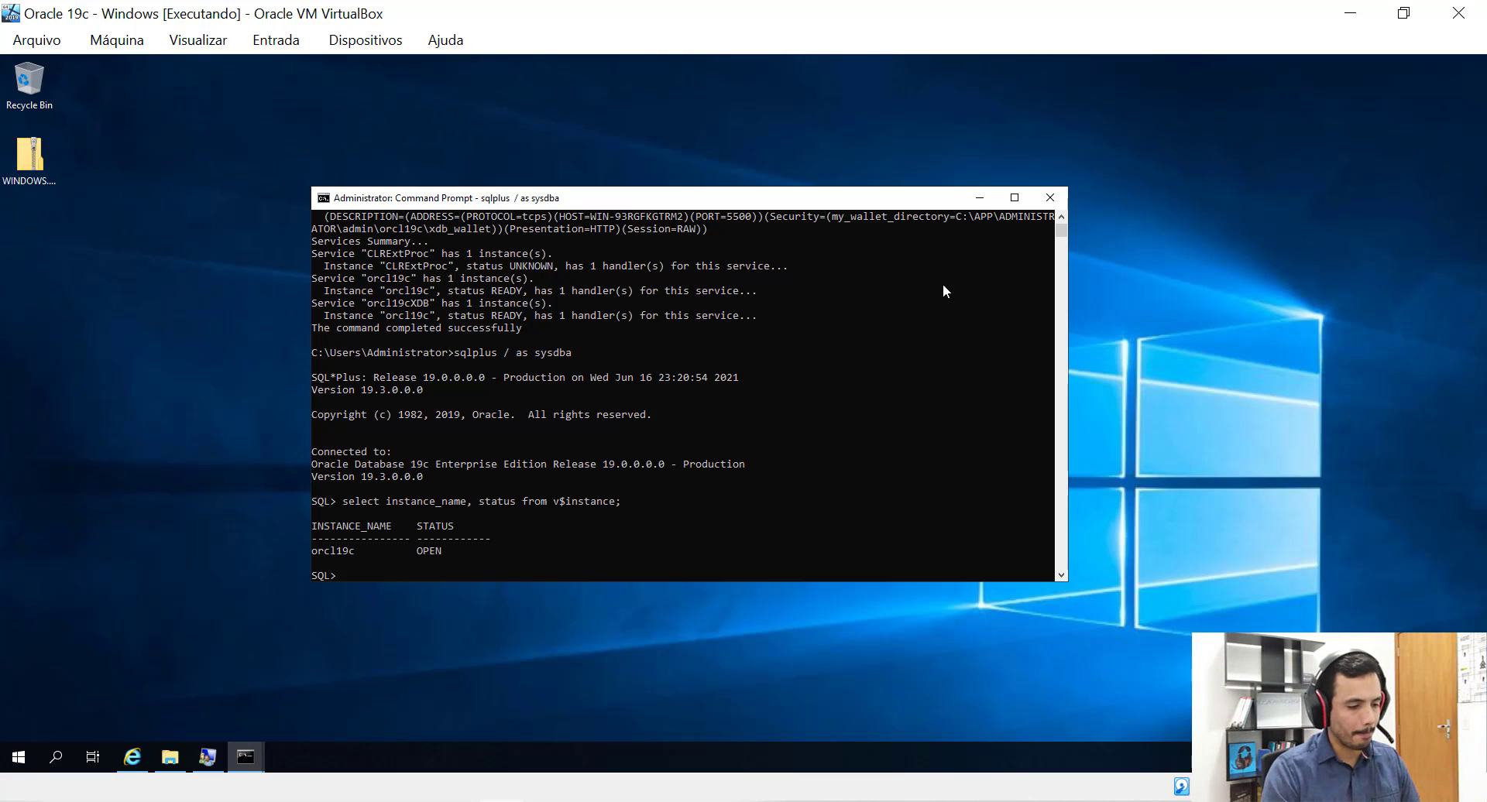
click(980, 198)
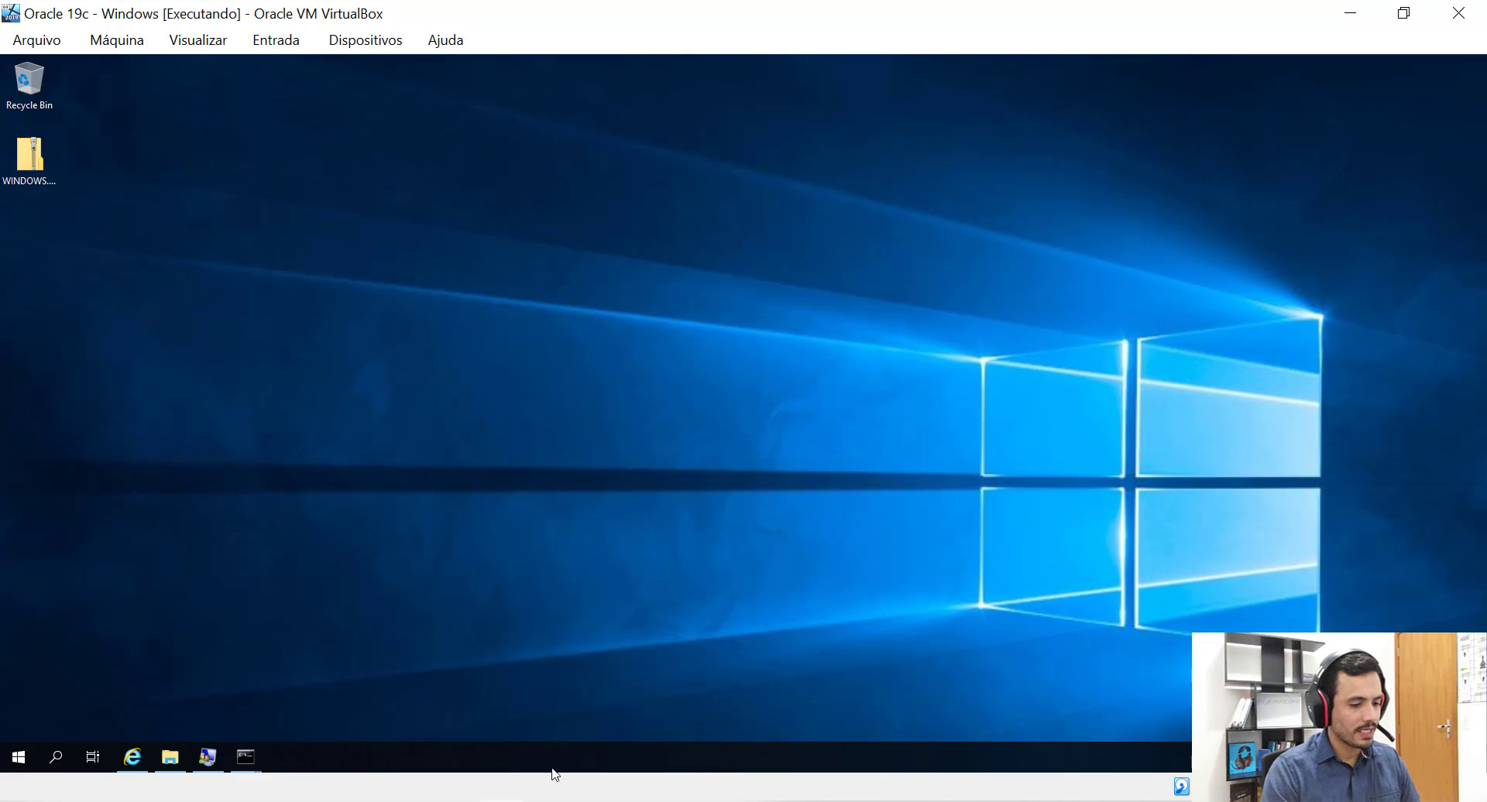
In SQL Developer, start a new connection WIN-19c for user sys, role SYSDBA, with its password.
click(547, 720)
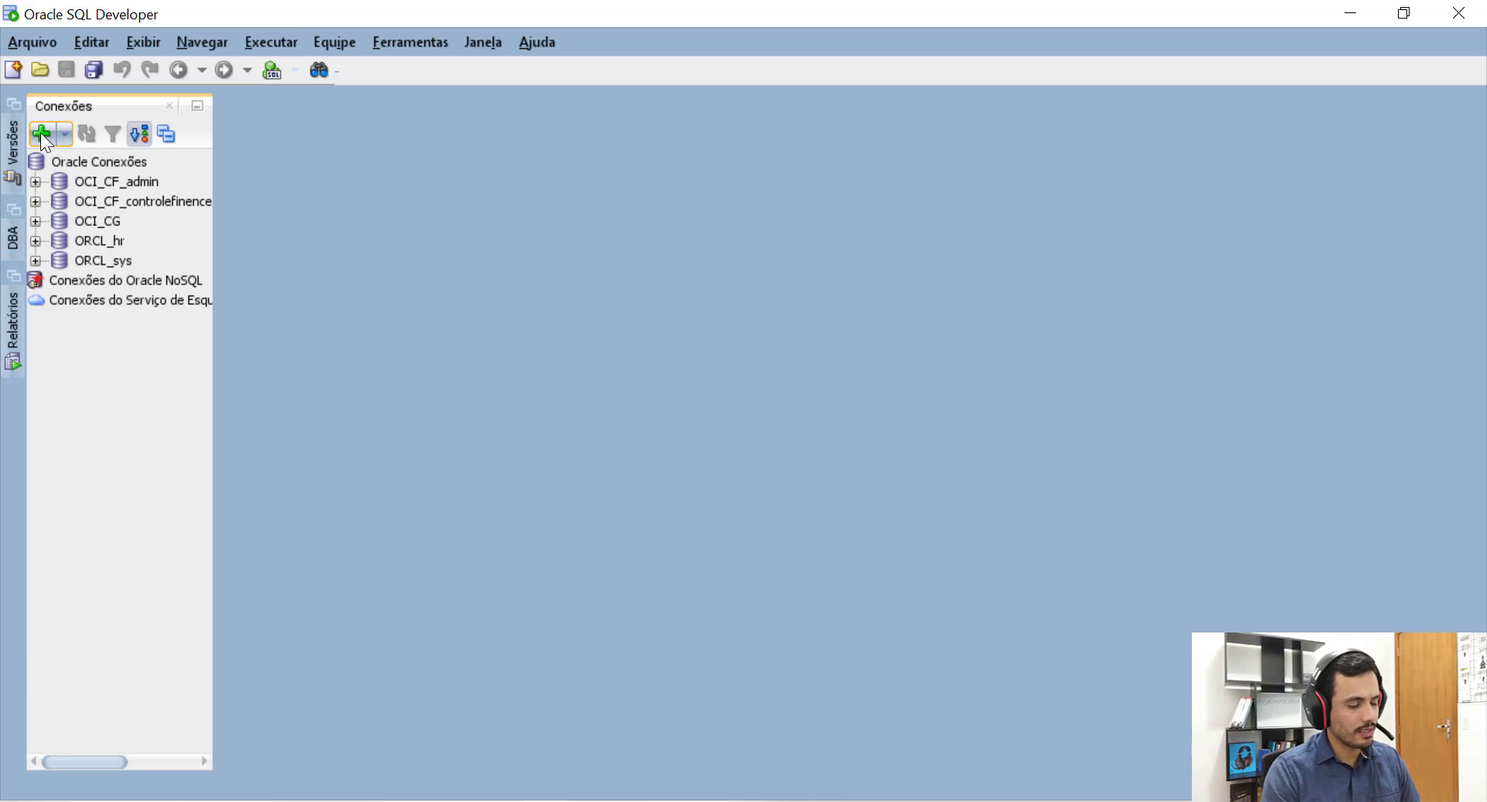
click(60, 134)
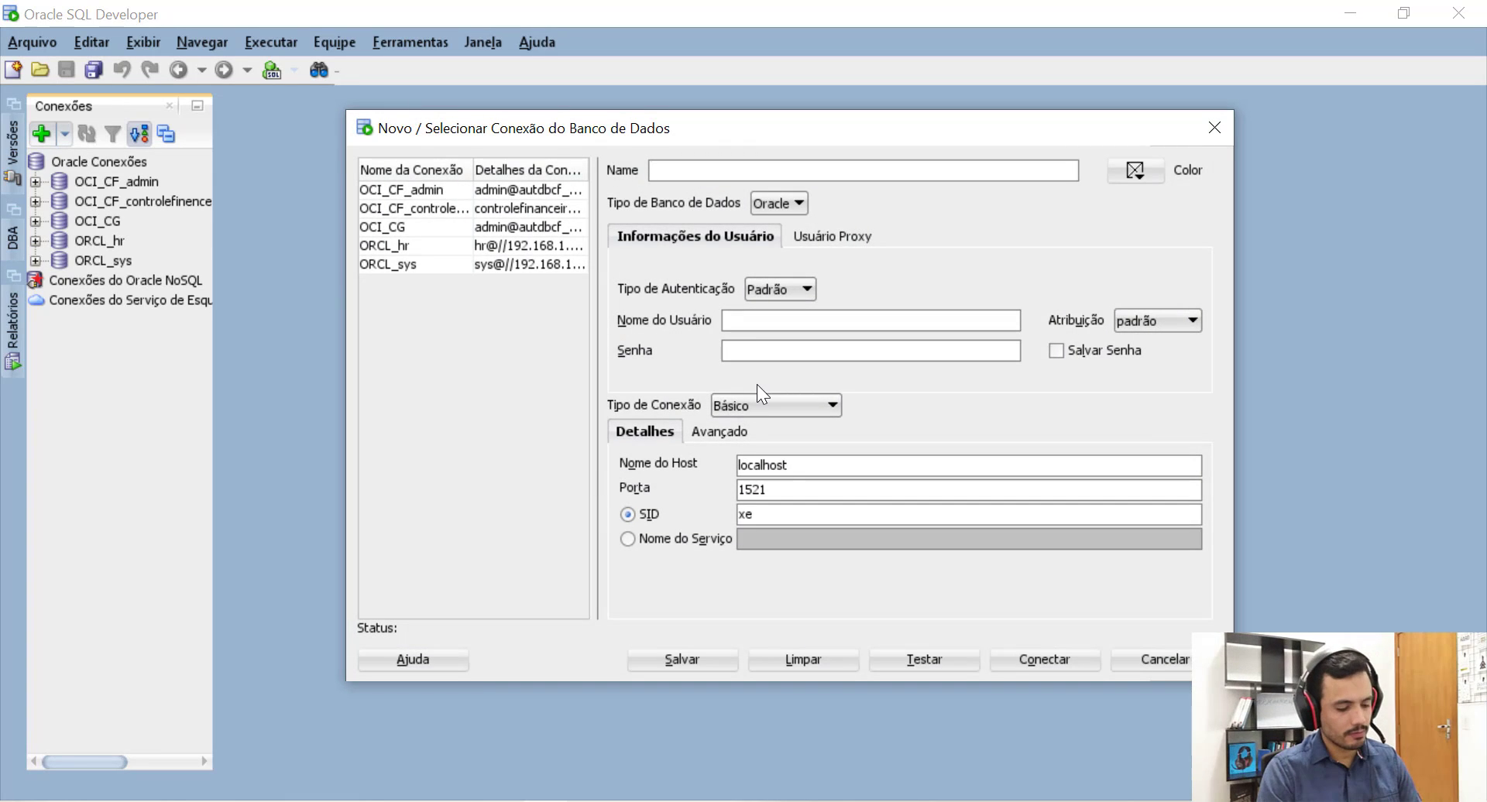
text(WIN-19c)
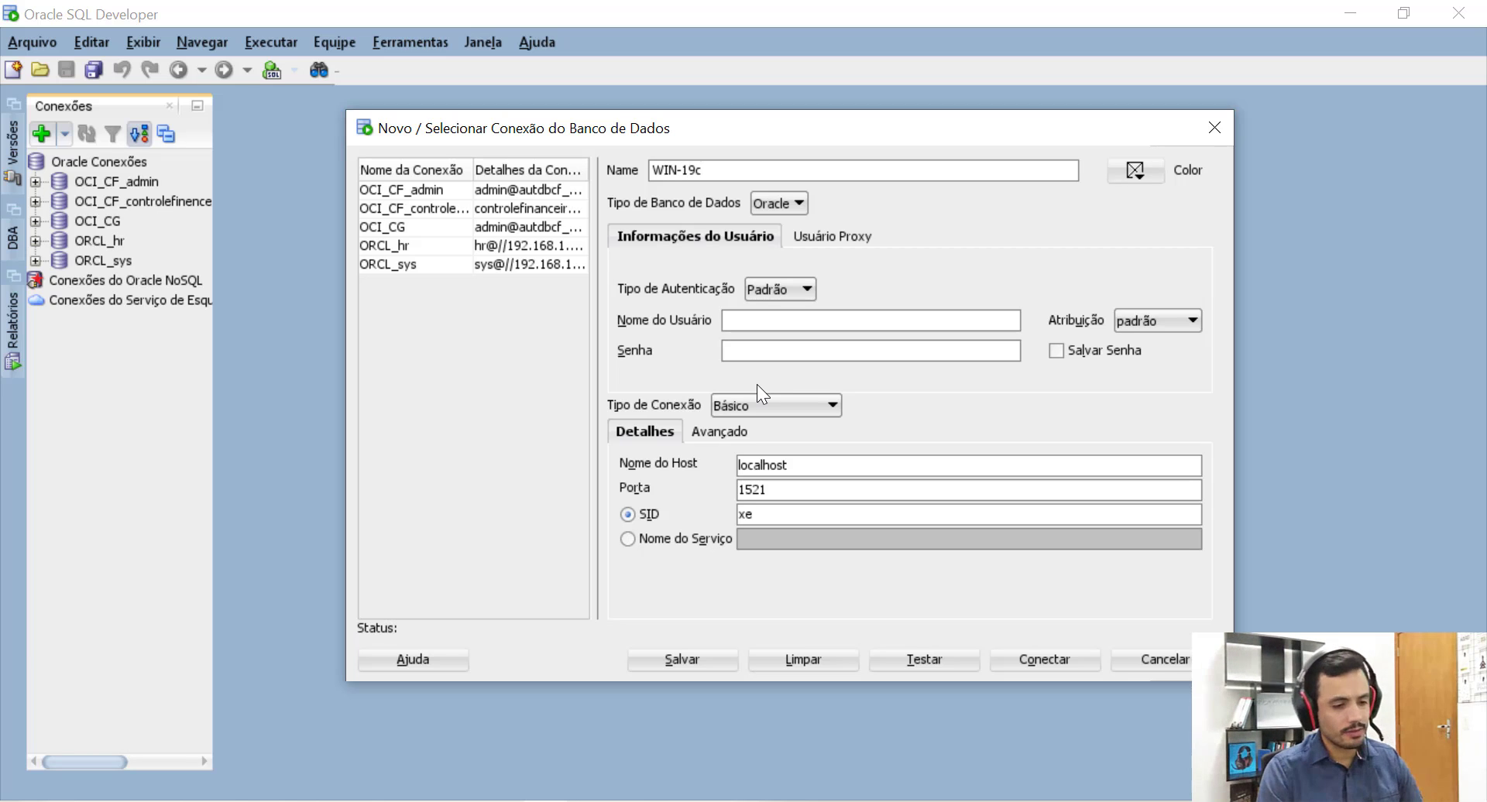
click(758, 325)
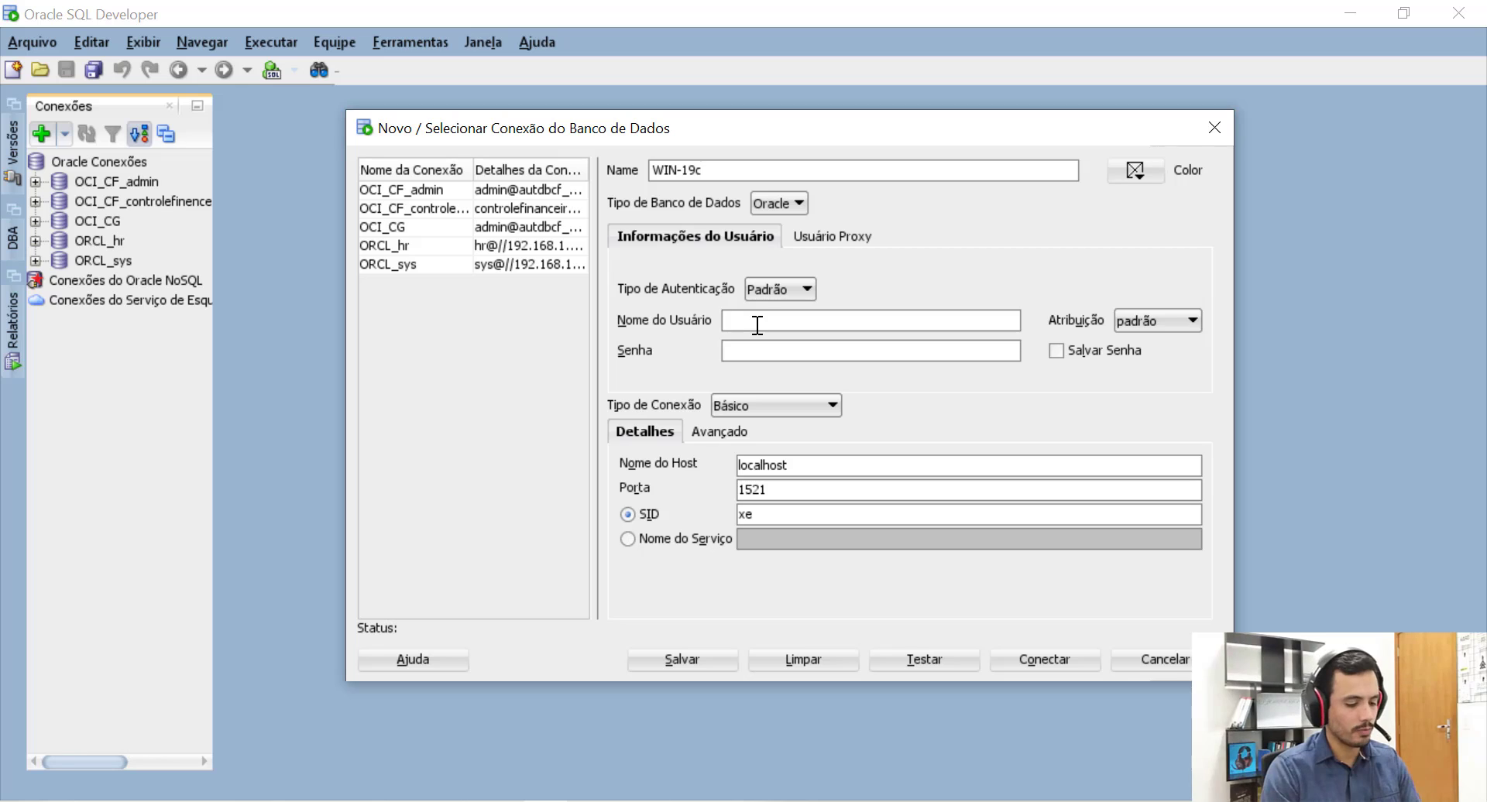
text(sys)
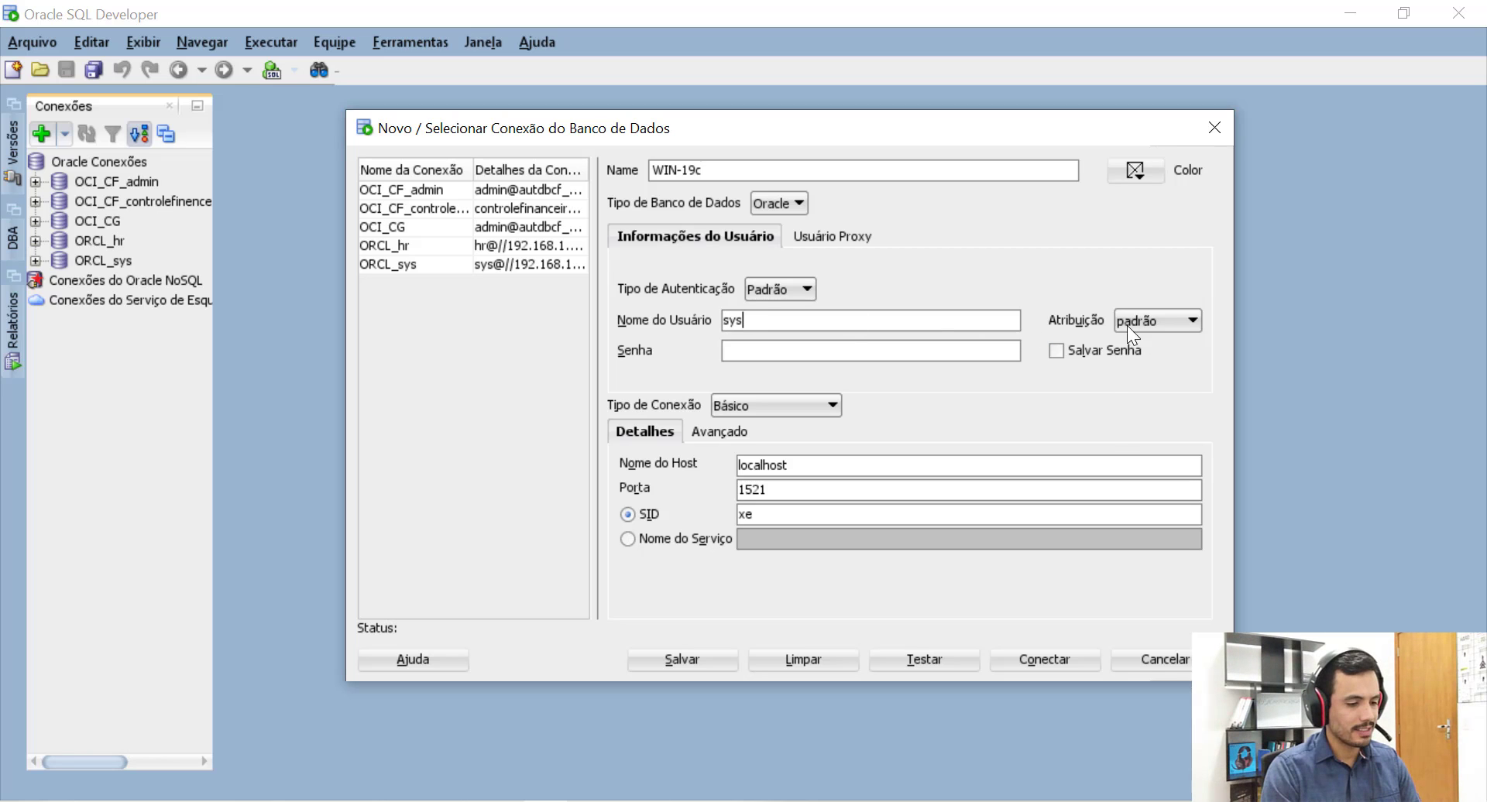
click(1122, 318)
click(1129, 354)
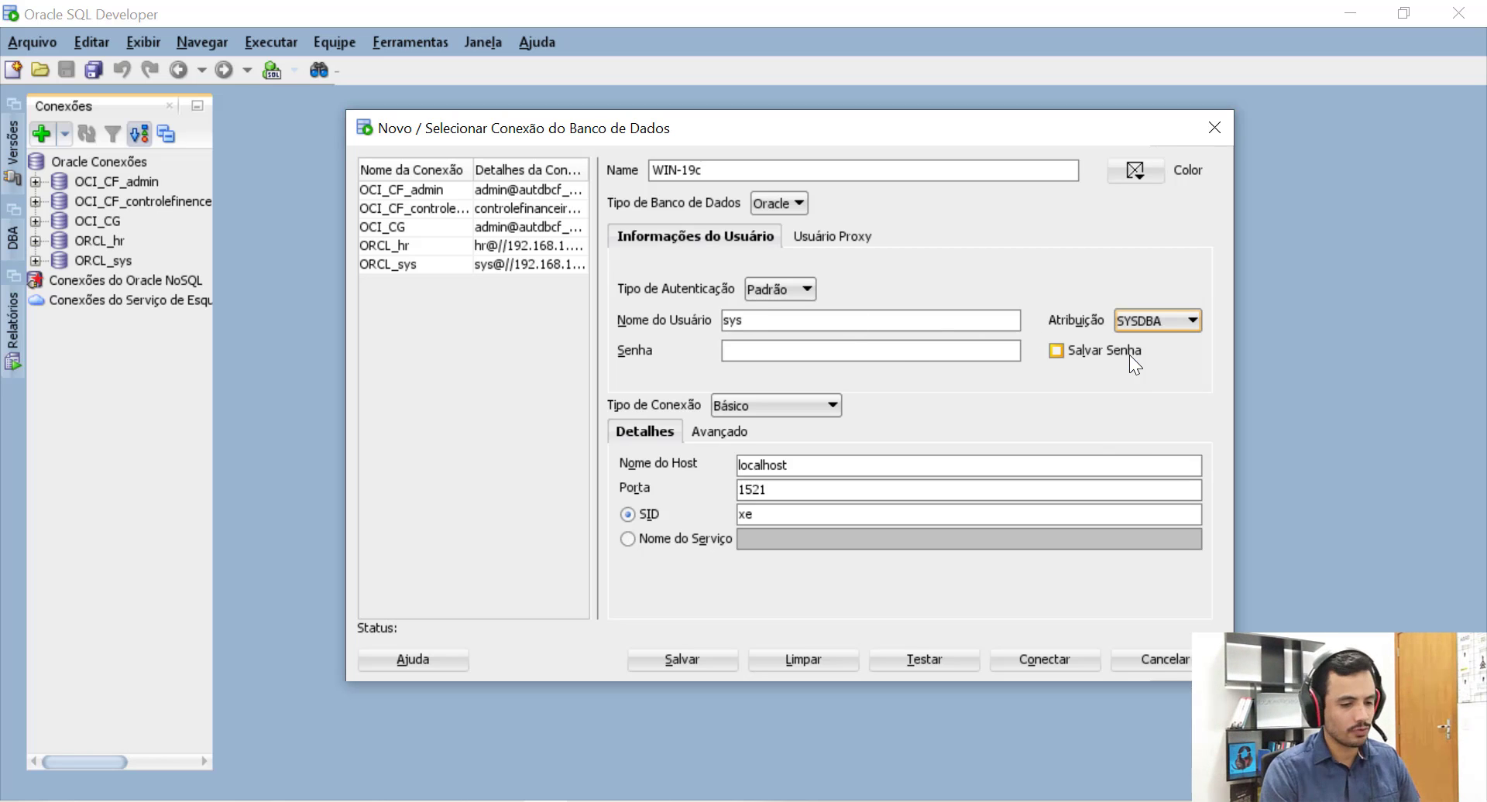
click(881, 352)
text(oracle)
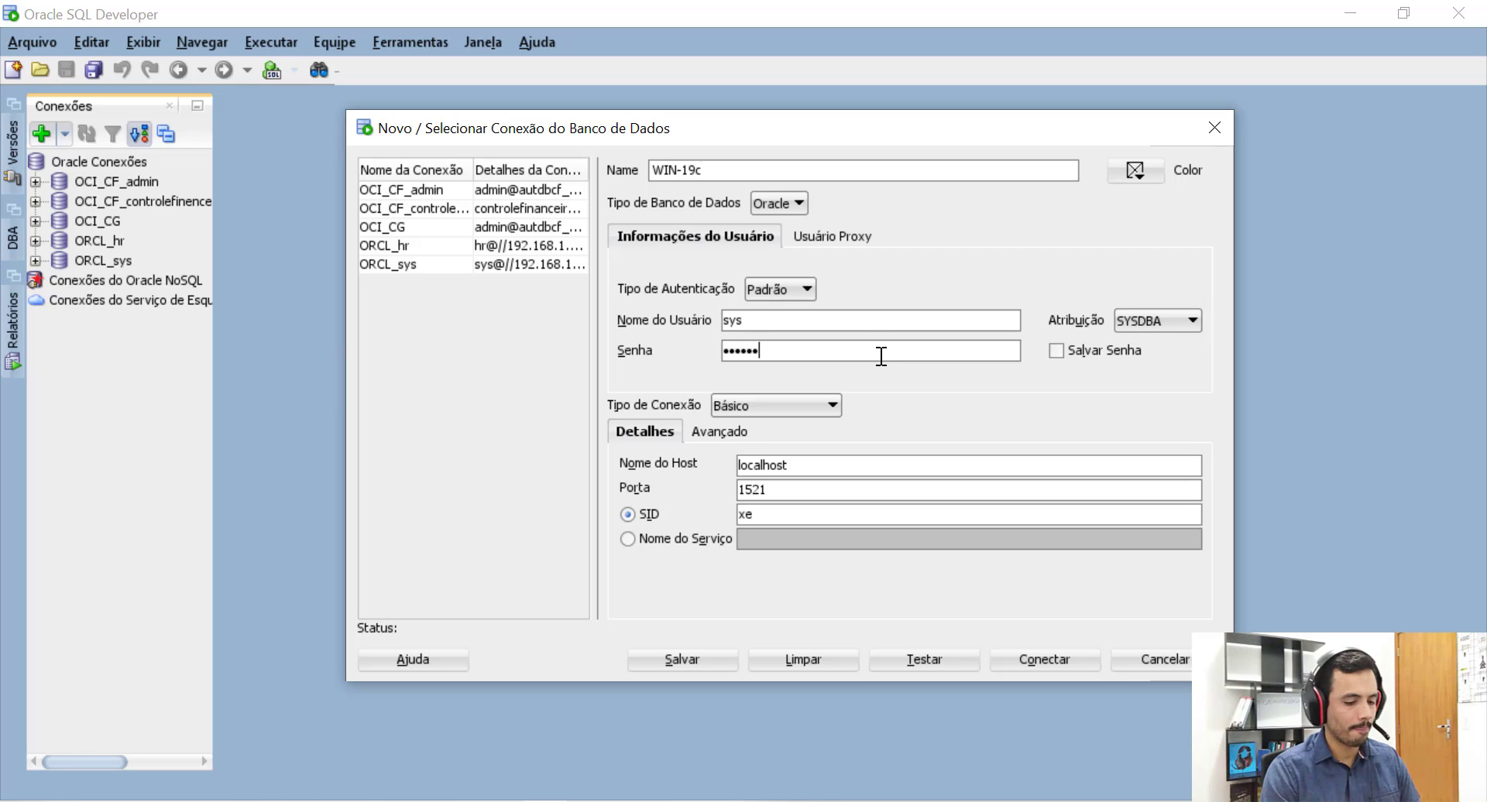
Set the SID to orcl19c and host to 192.168.1.99, test the connection, and connect.
drag(762, 518, 718, 515)
text(orcl)
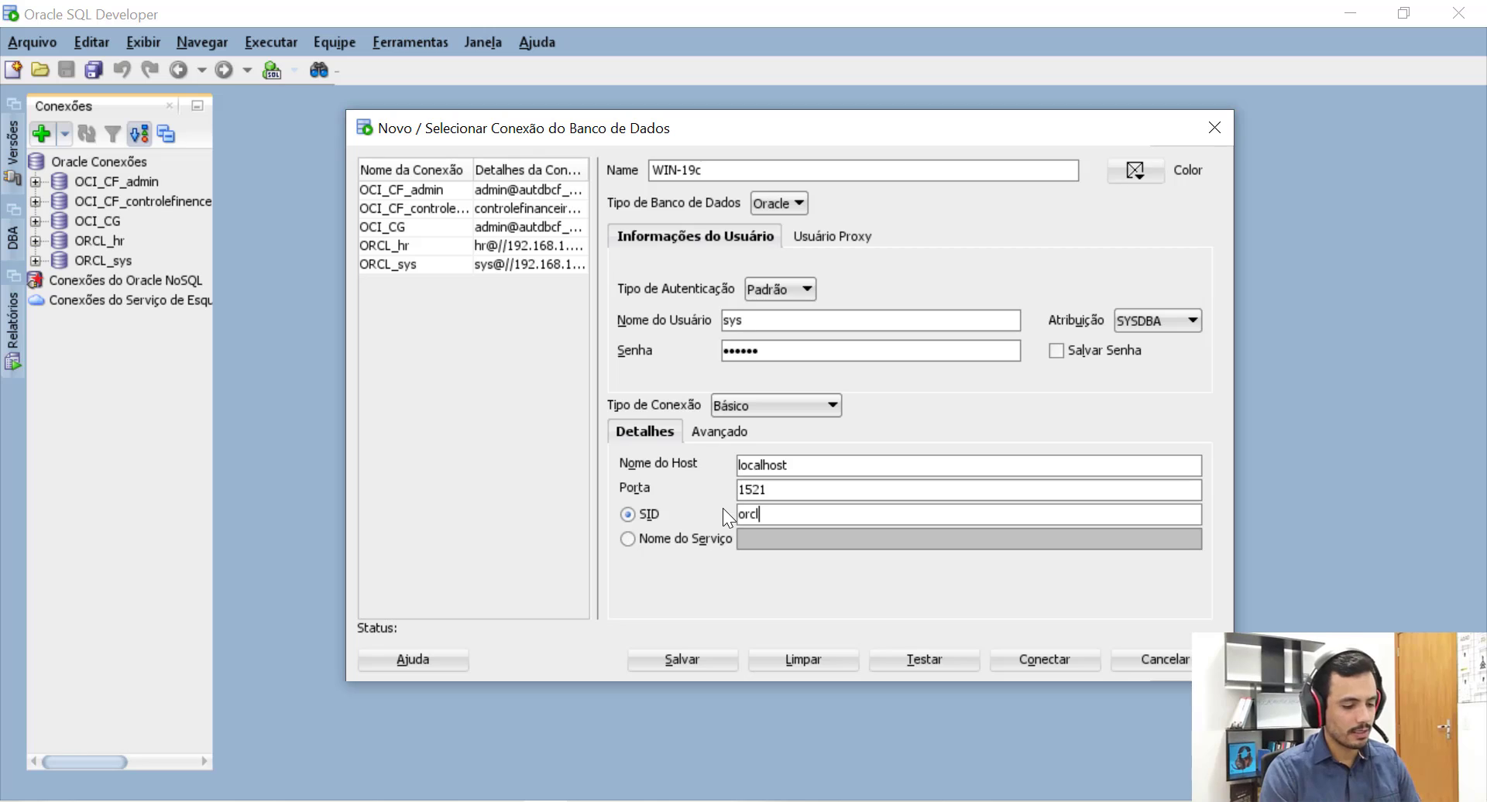
text(19c)
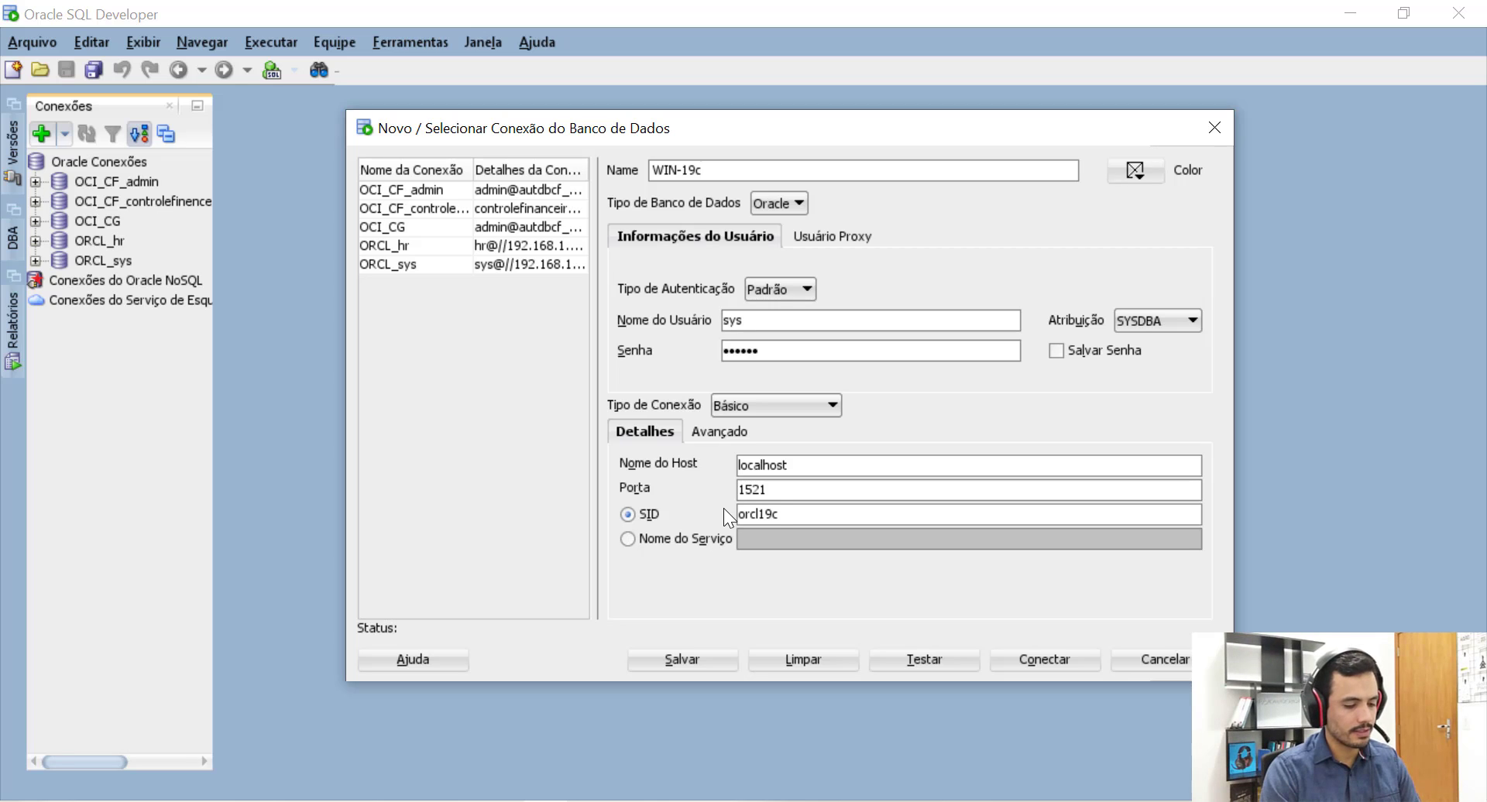
drag(807, 464, 701, 455)
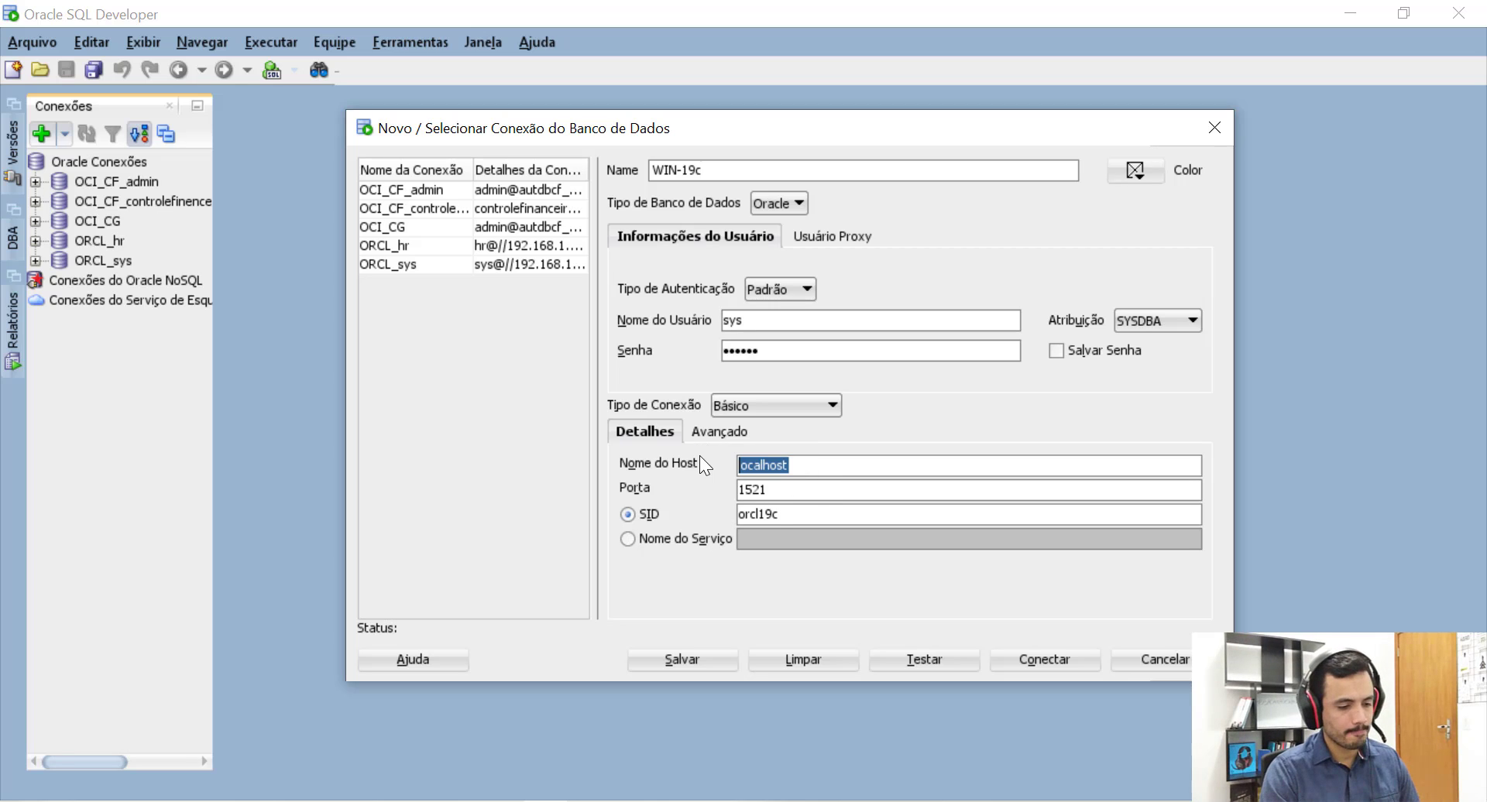
text(192.16)
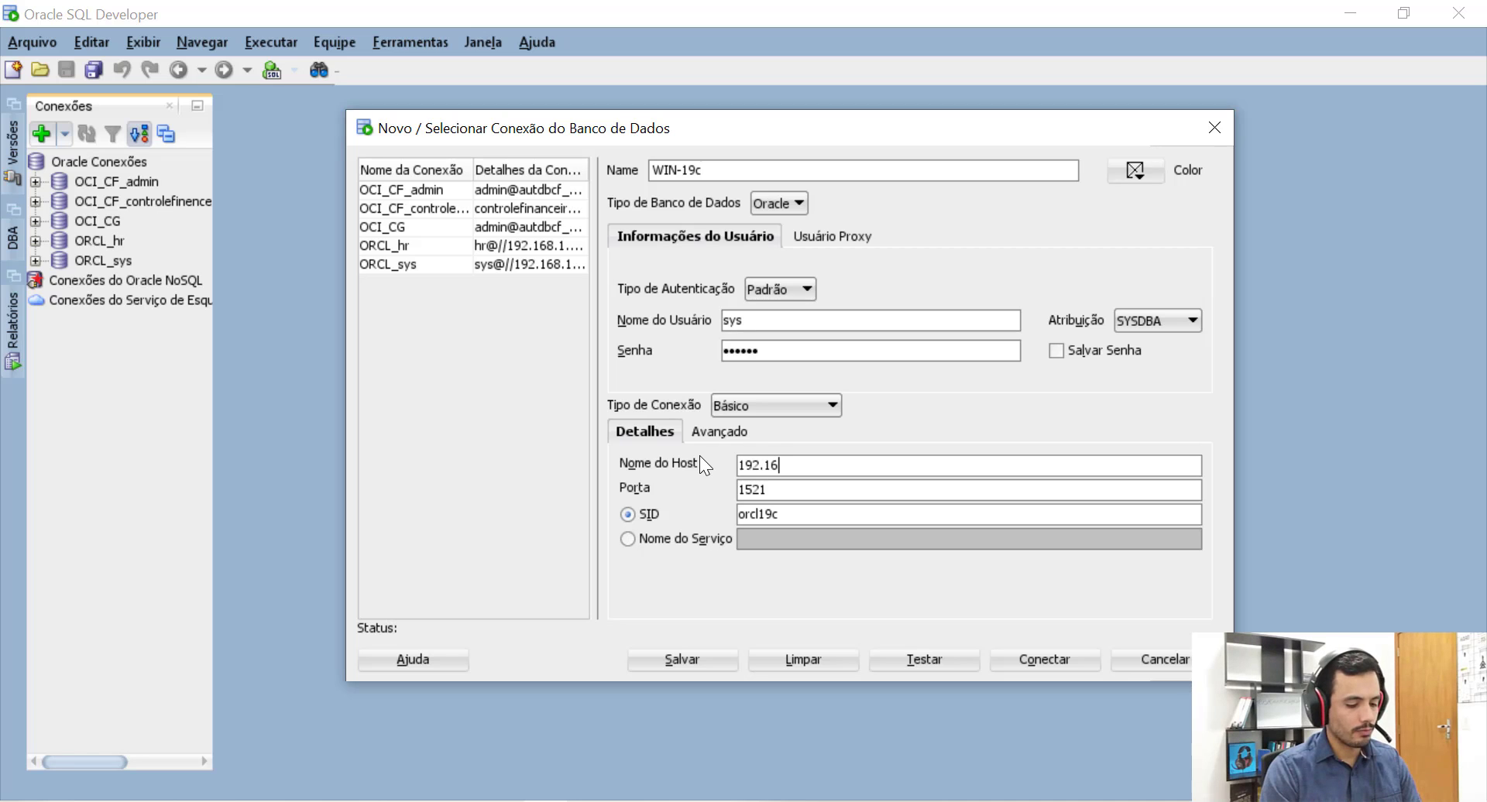
text(8.1.99)
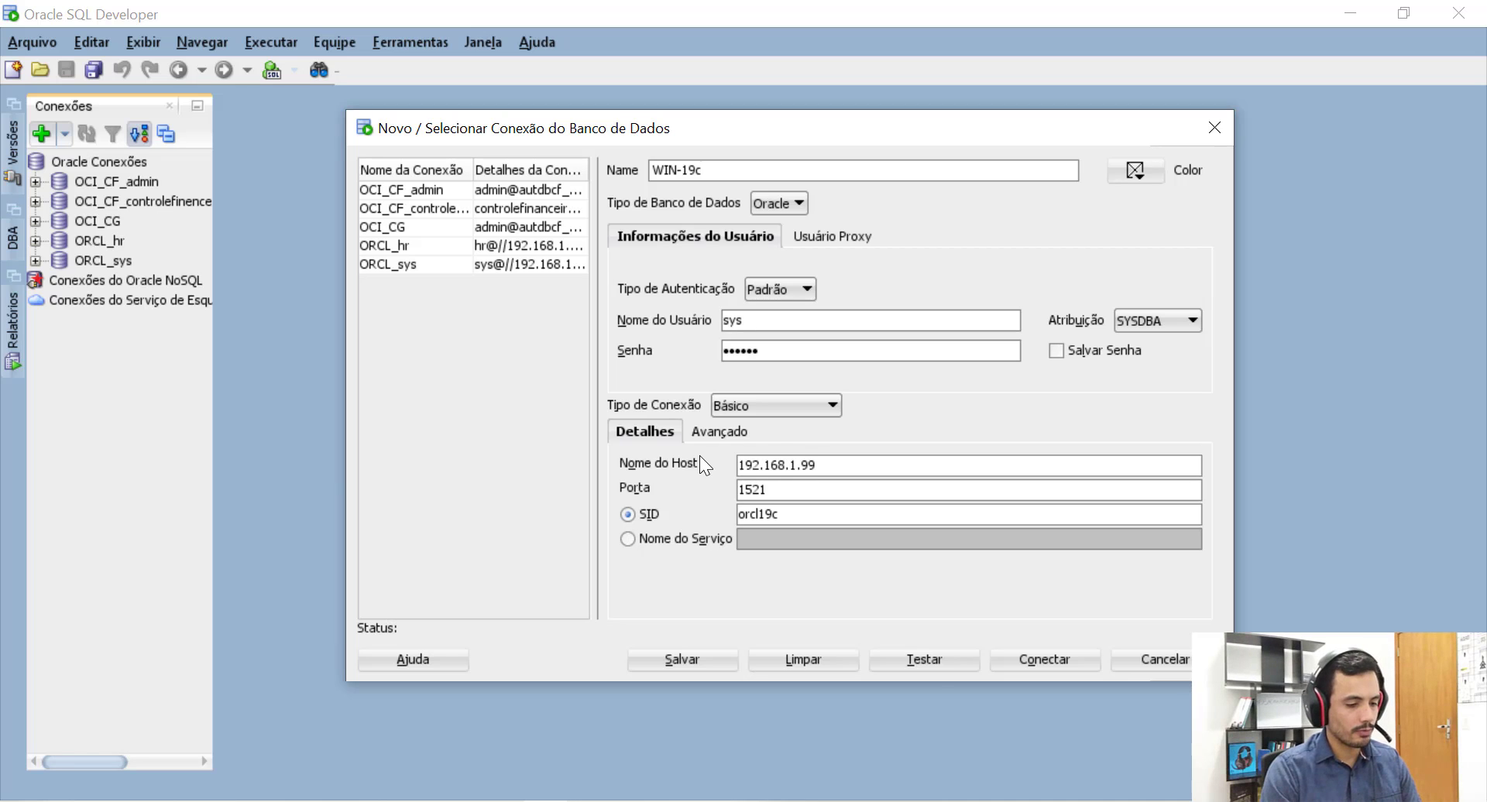
click(927, 660)
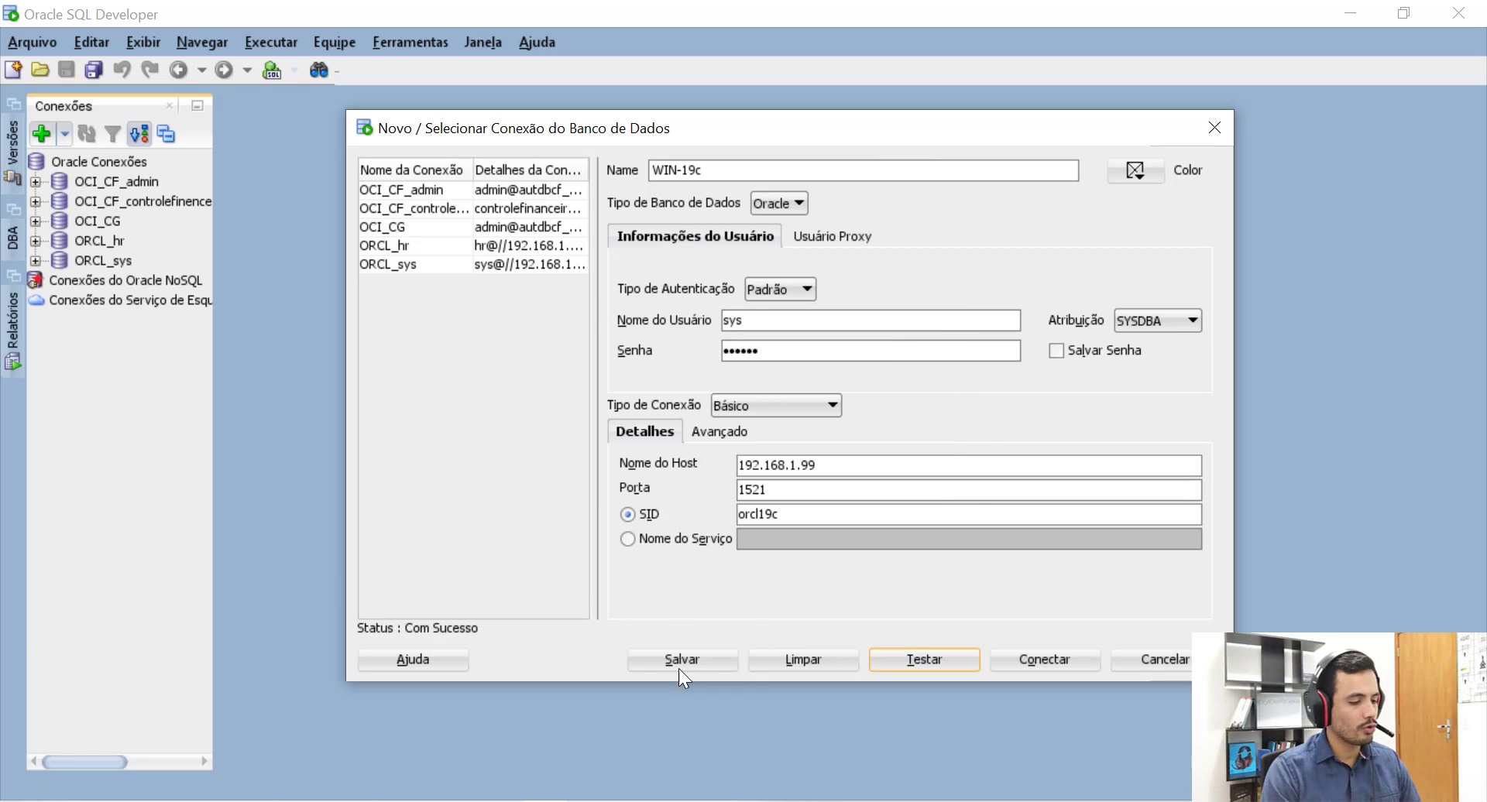
click(1019, 652)
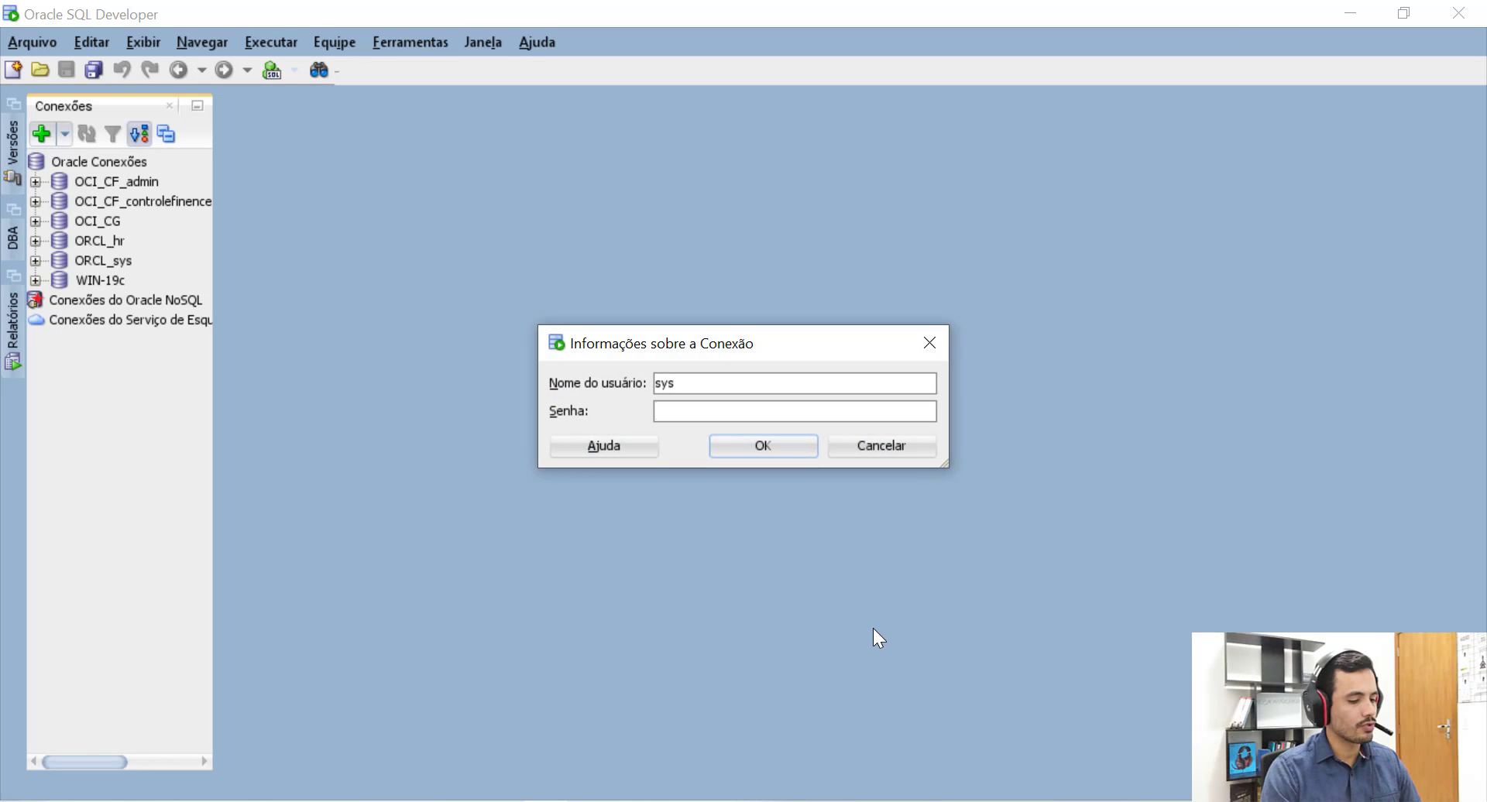
Log in to WIN-19c and run 'select * from v$instance;' to show orcl19c as OPEN.
text(oracle)
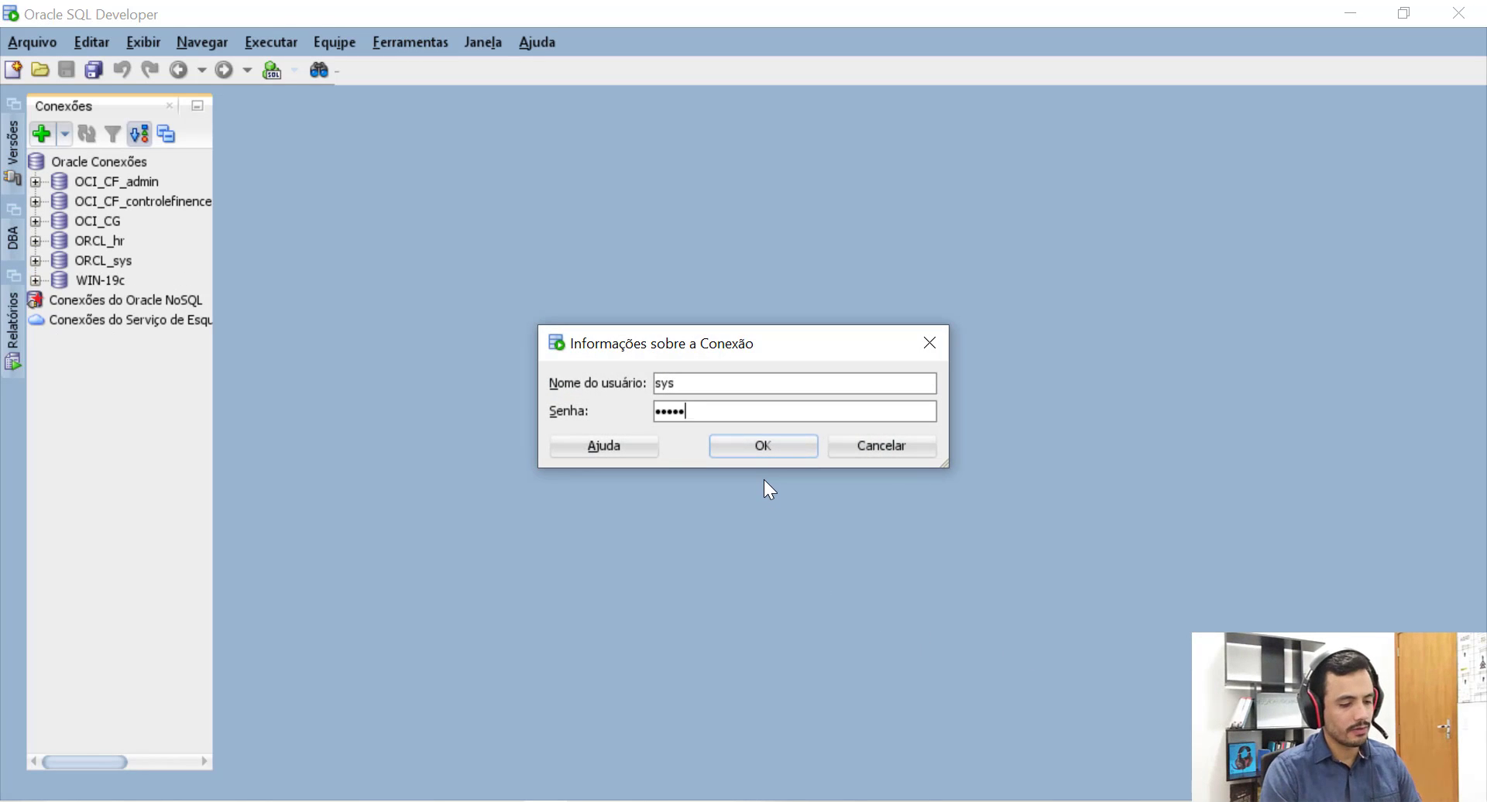
click(753, 454)
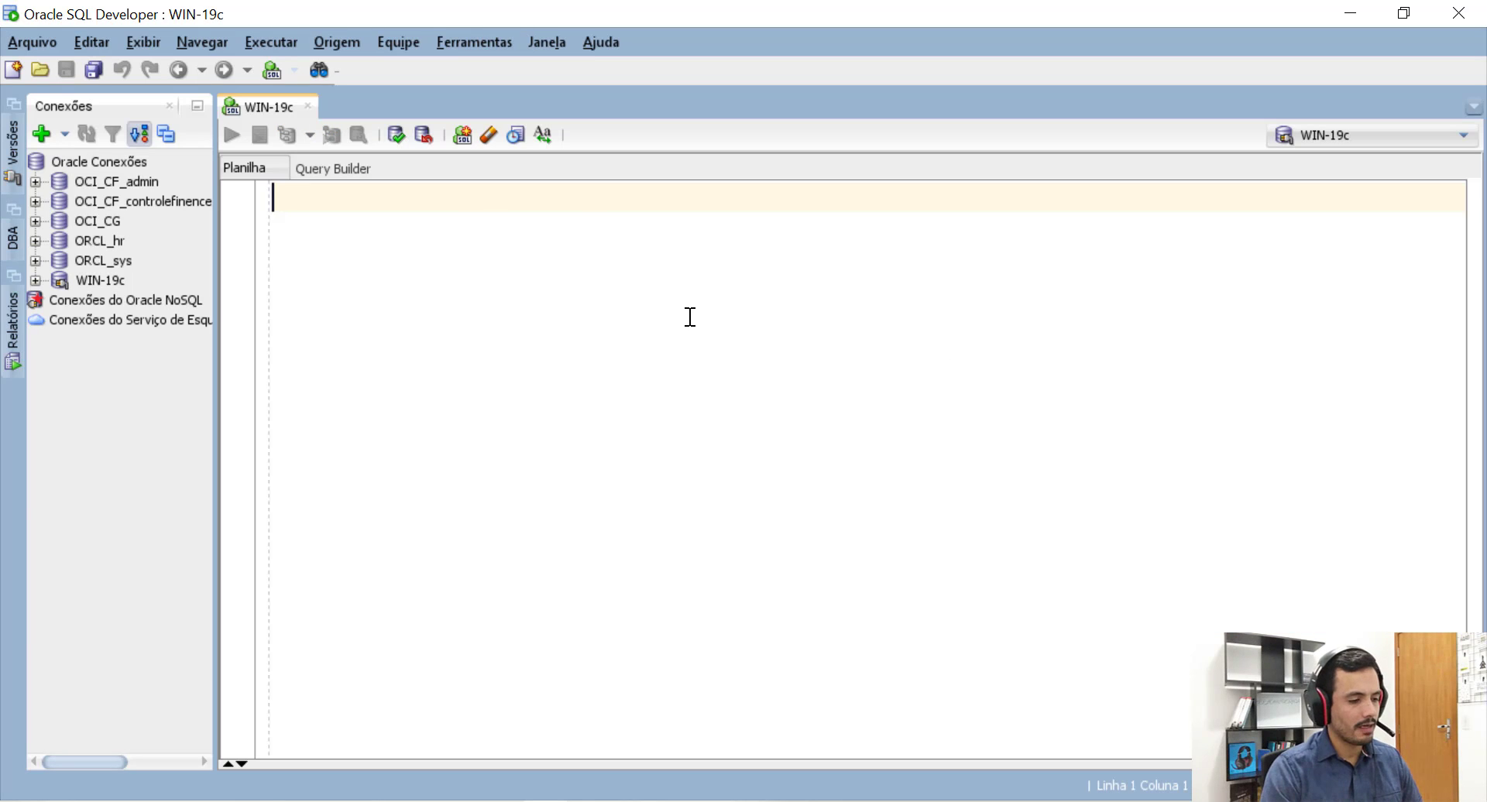
text(sle)
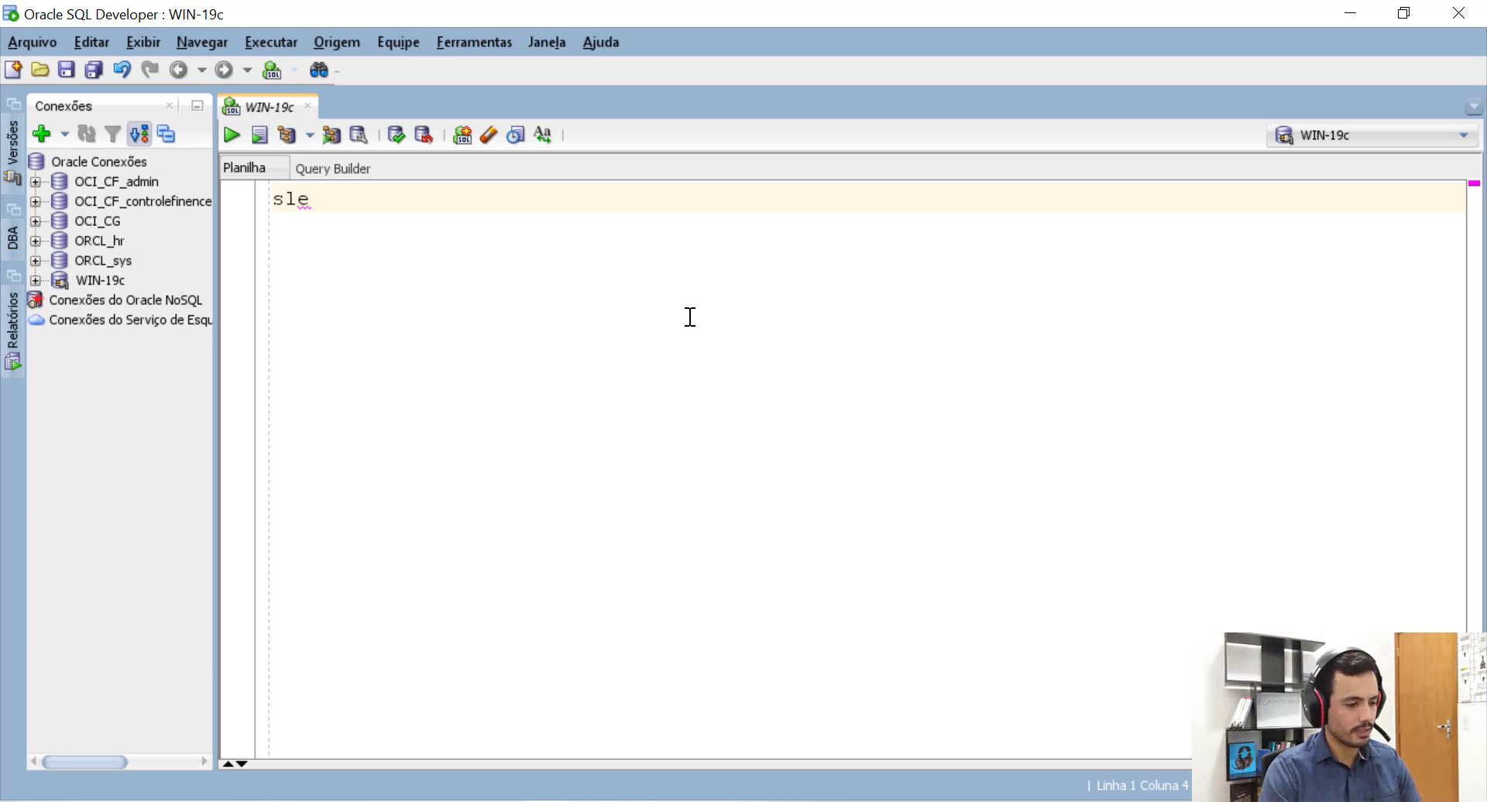
key(BackSpace)
key(BackSpace)
key(BackSpace)
text(selec)
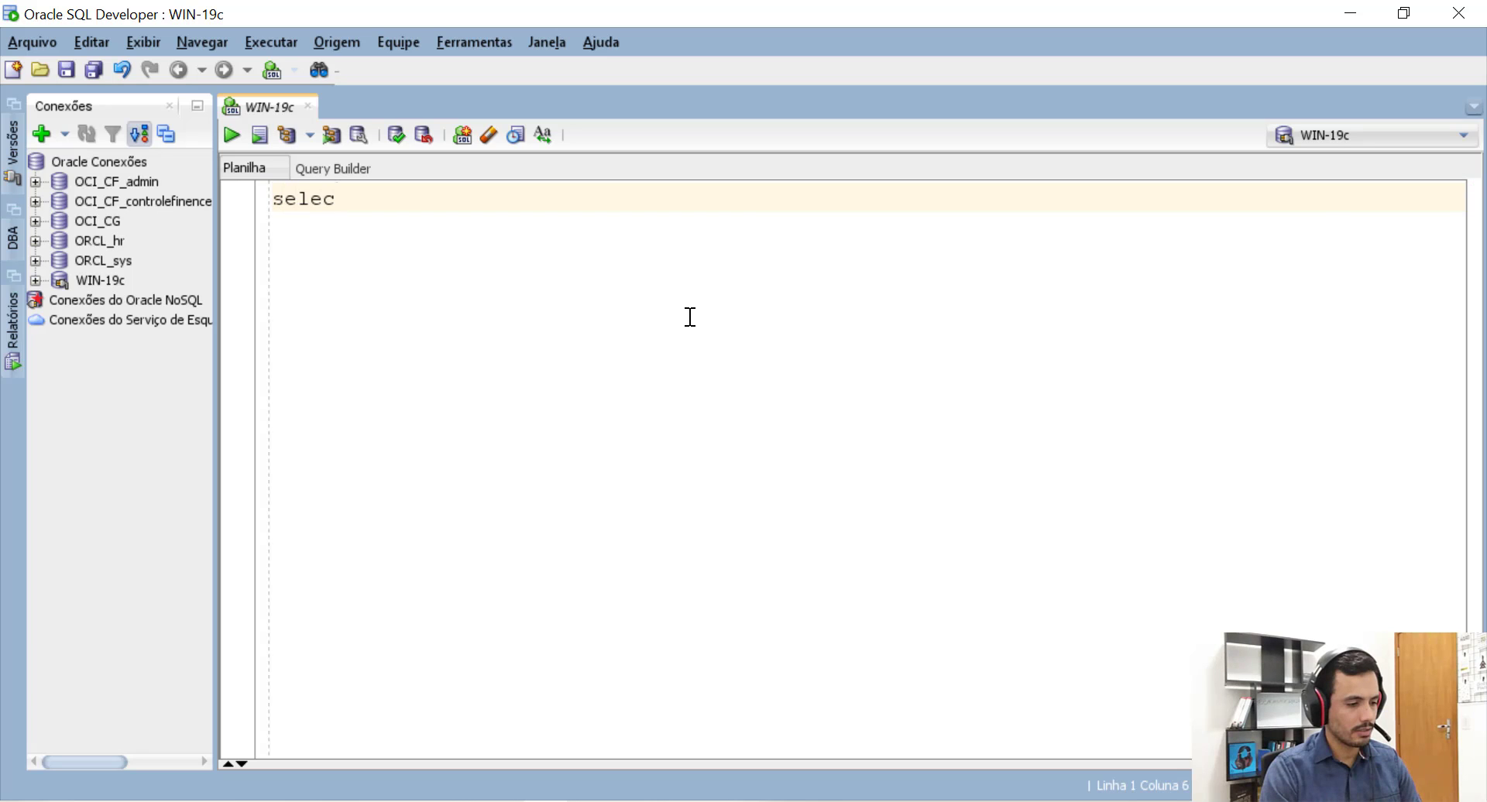
text(t * from v$instance)
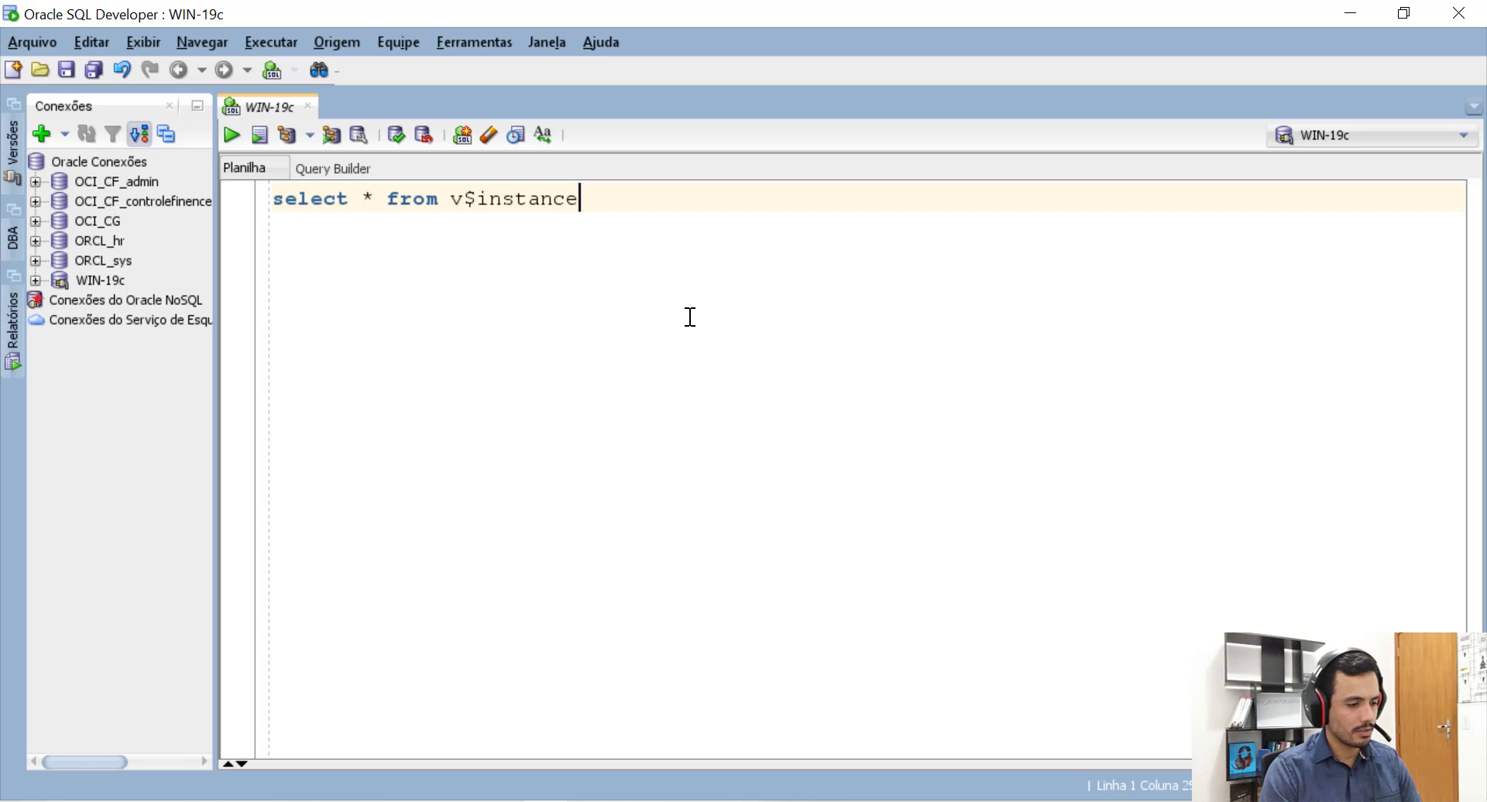
text(;)
click(229, 136)
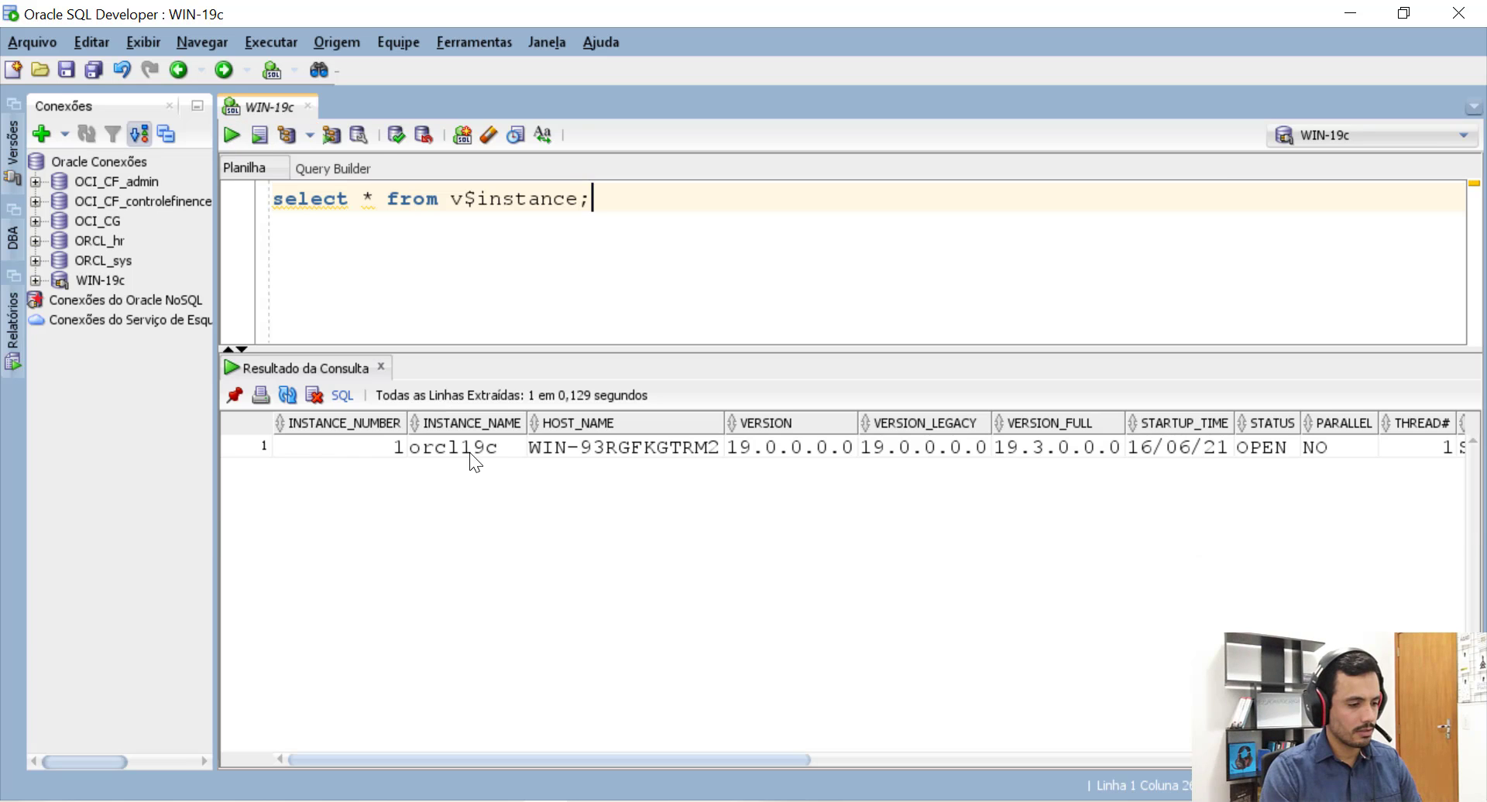
click(278, 445)
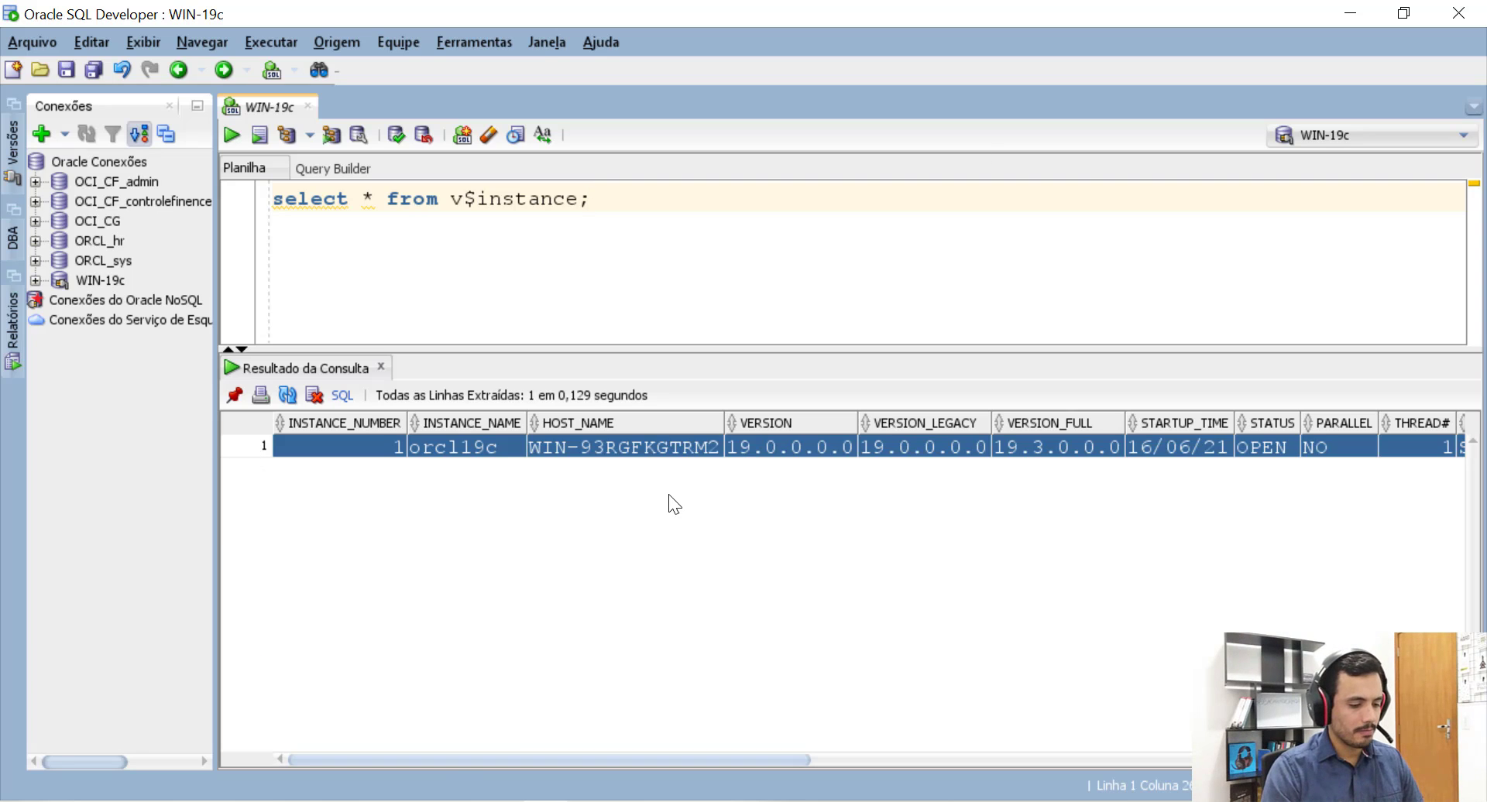
Restore, move and then minimize the SQL Developer window.
click(1406, 11)
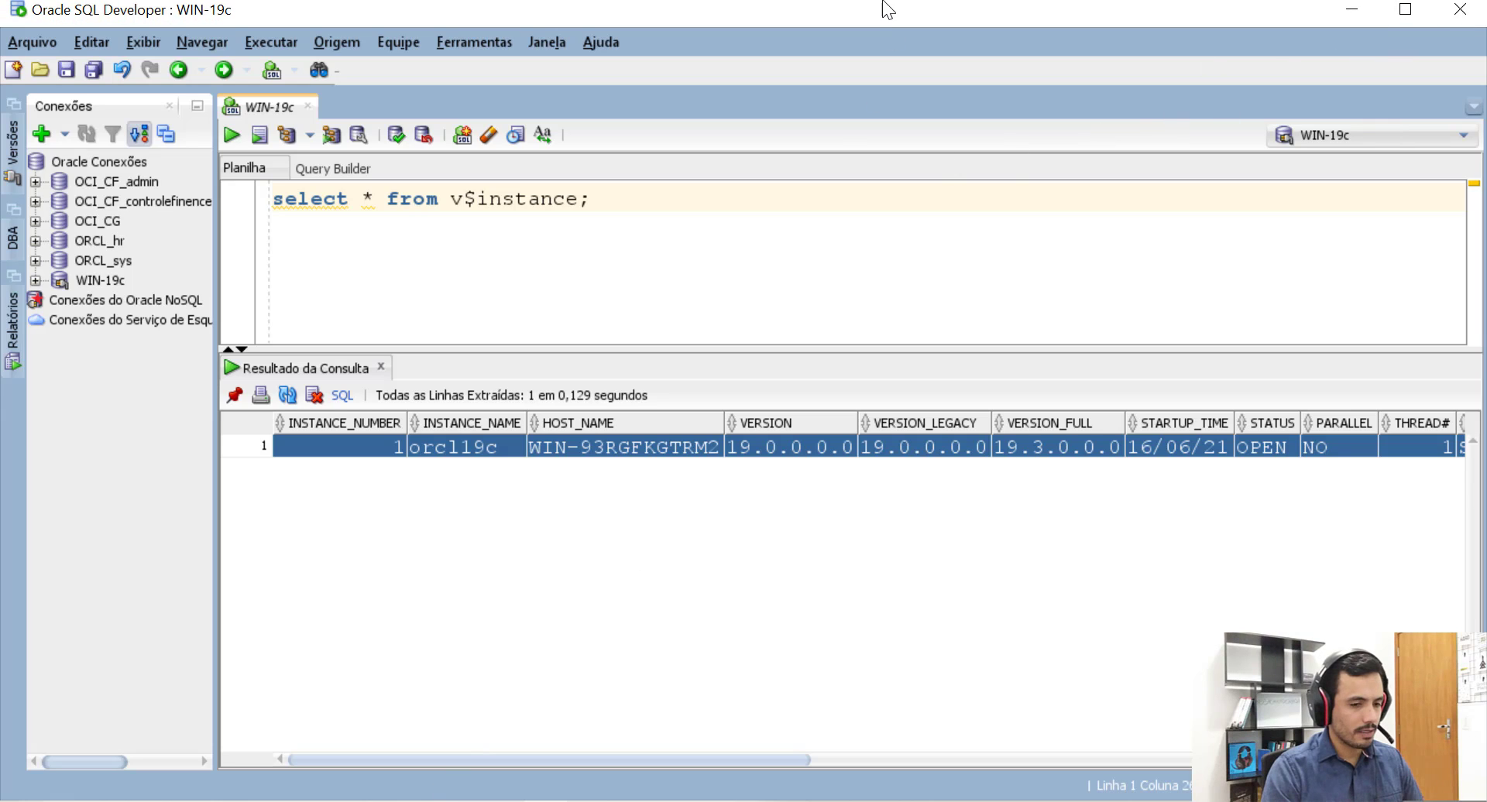
drag(872, 21, 854, 113)
click(1319, 105)
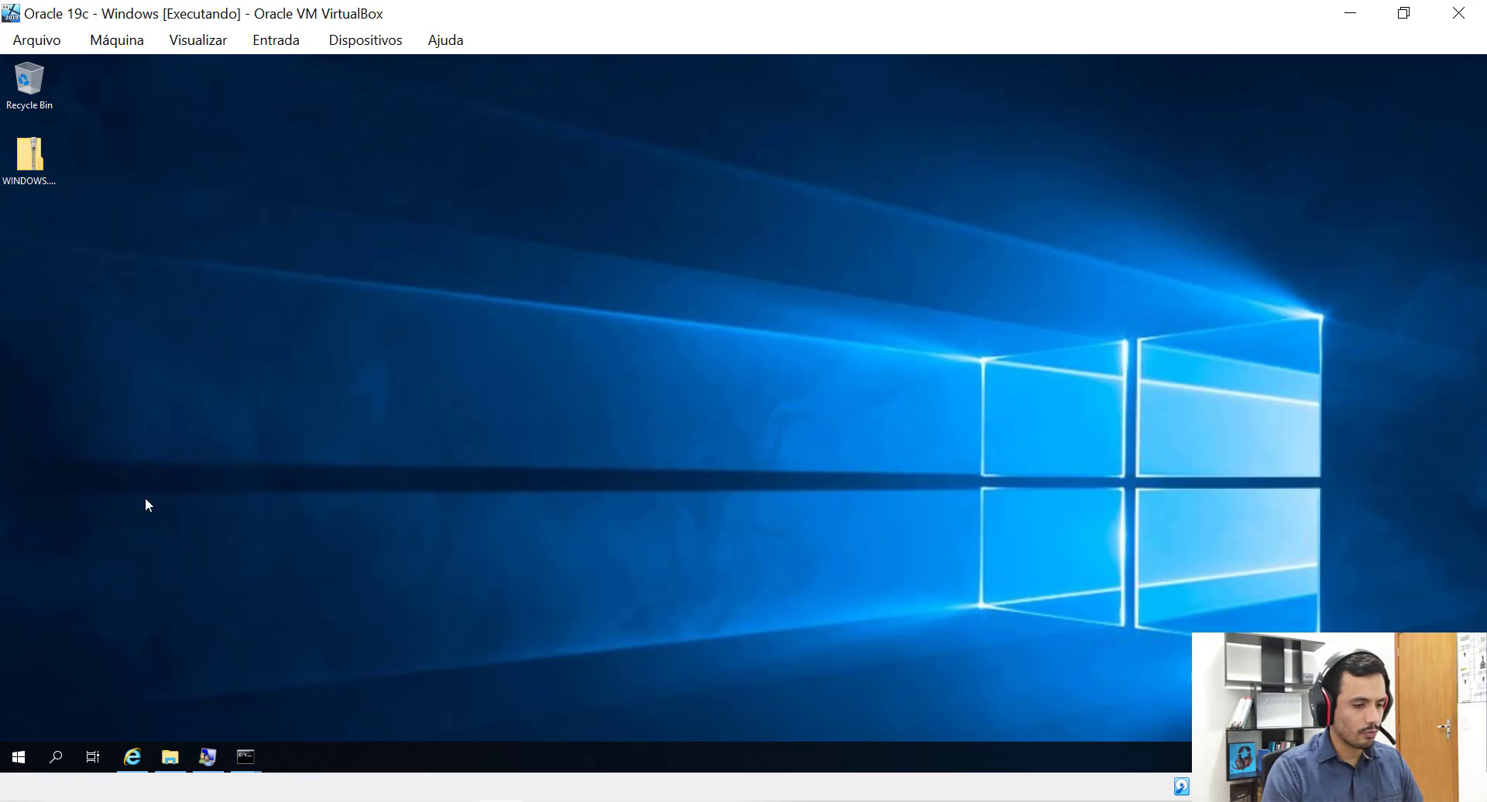
Restore the SQL*Plus Command Prompt from the taskbar and move it up and right on screen.
mouse_move(245, 757)
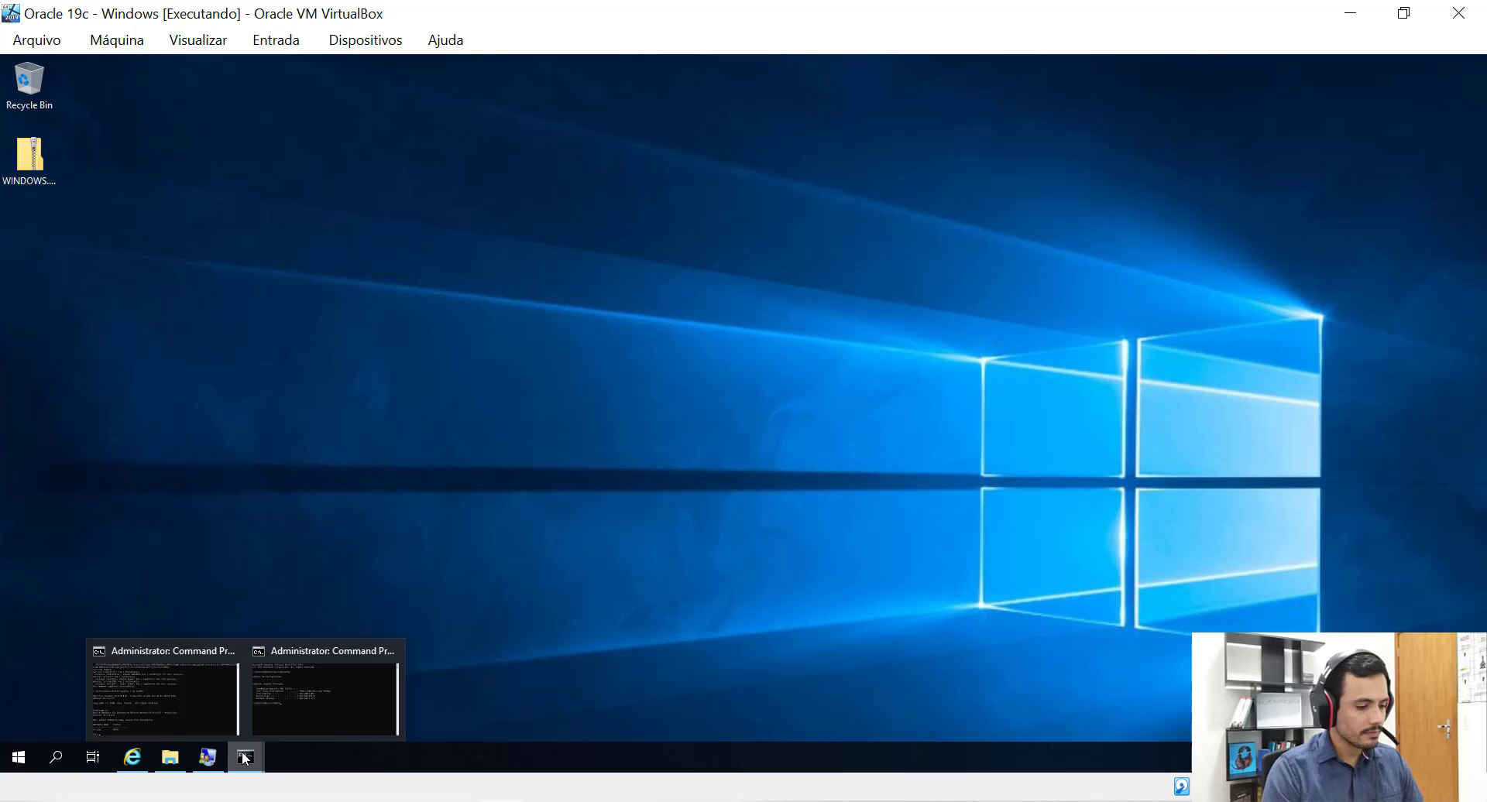
click(179, 696)
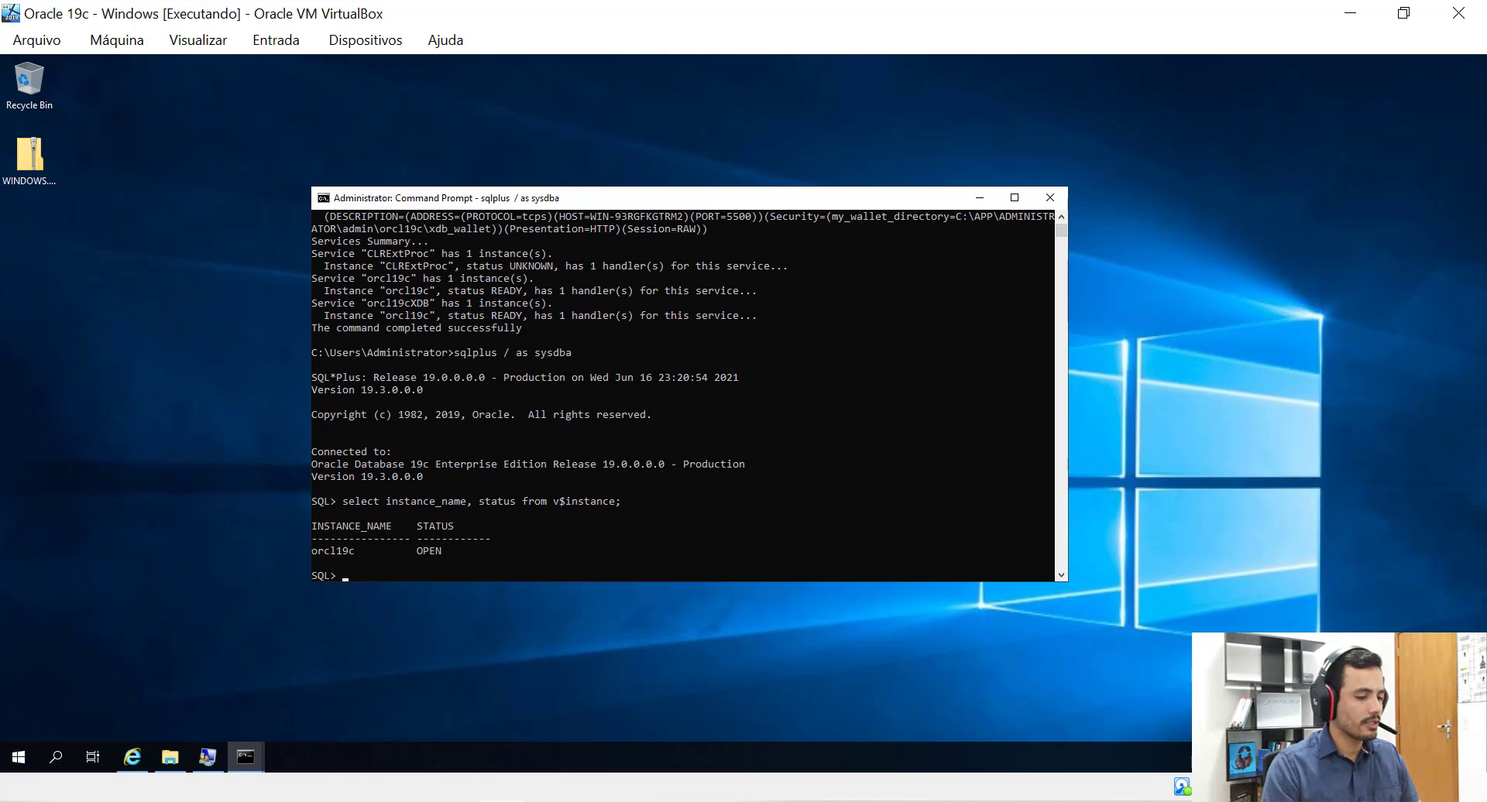
drag(715, 200, 741, 168)
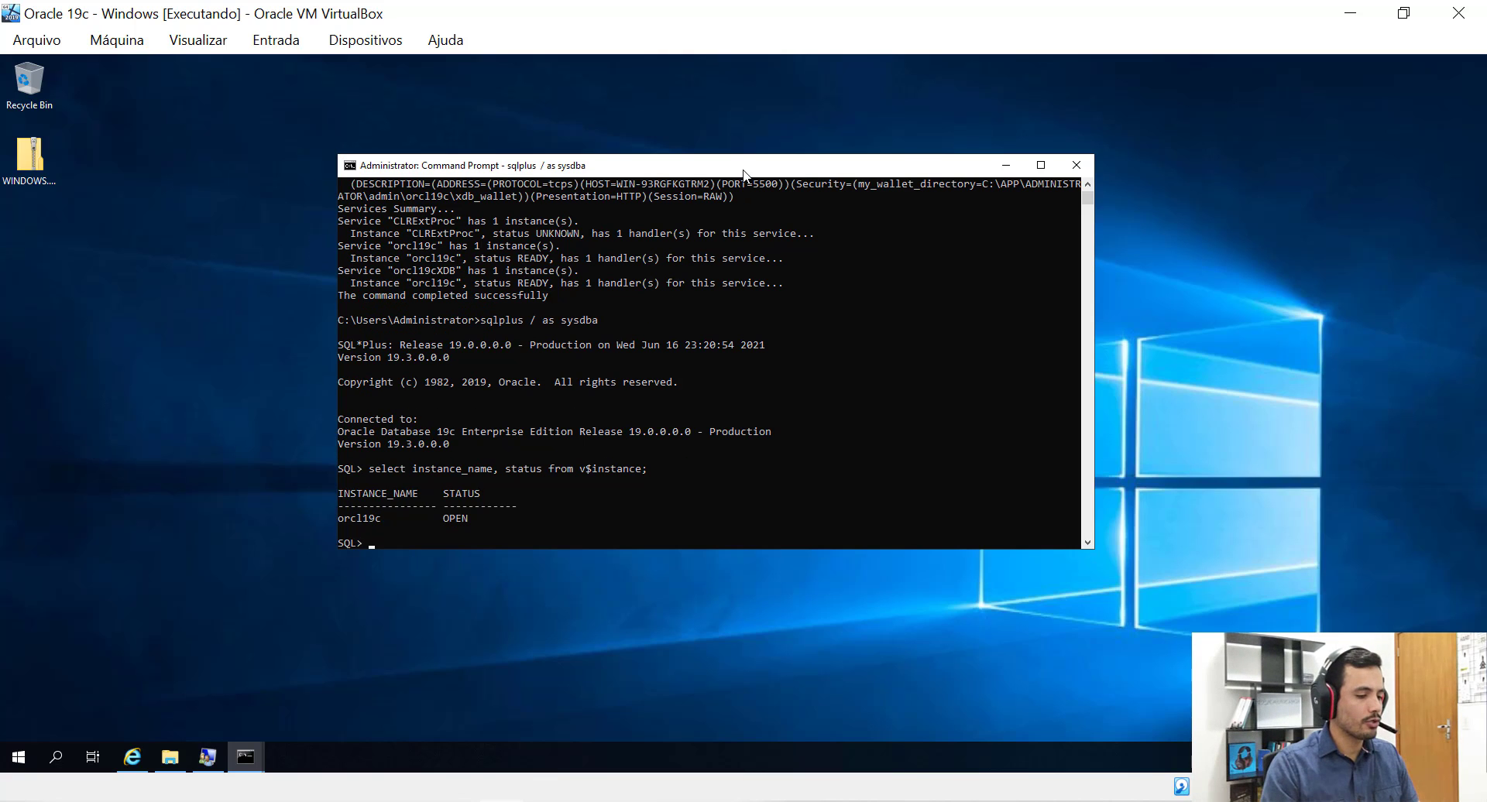